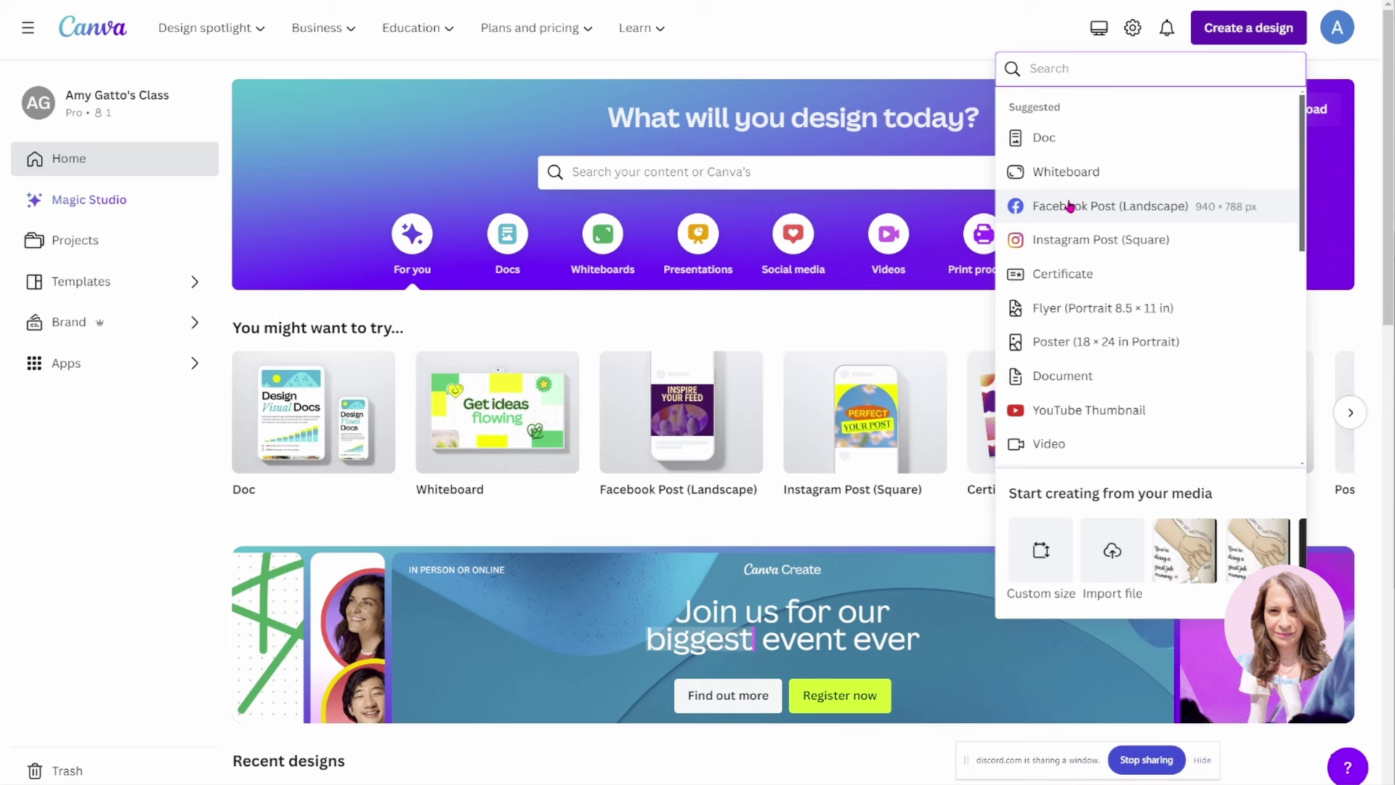
Step: Create a new blank custom design with width 1500 px and height 1200 px
click(1056, 555)
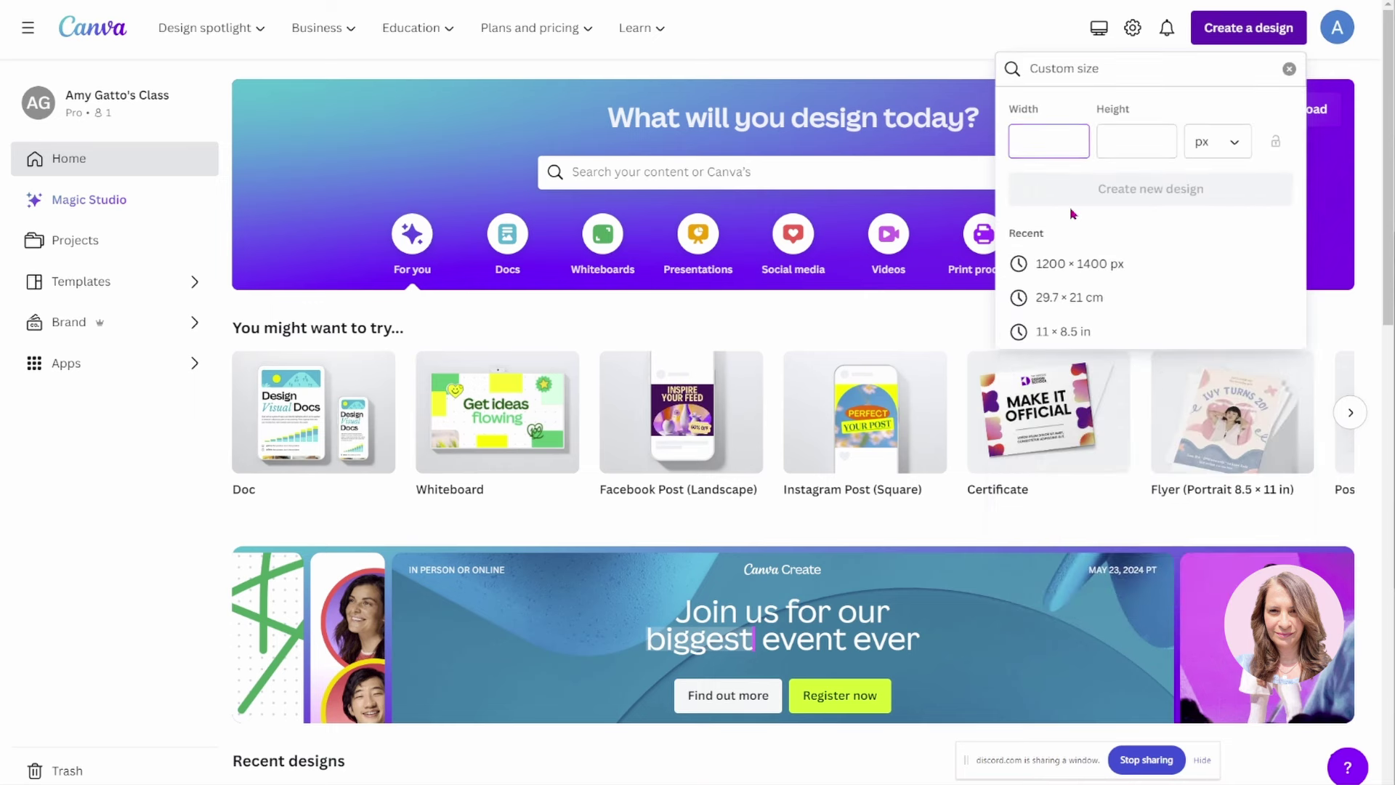
text(1500)
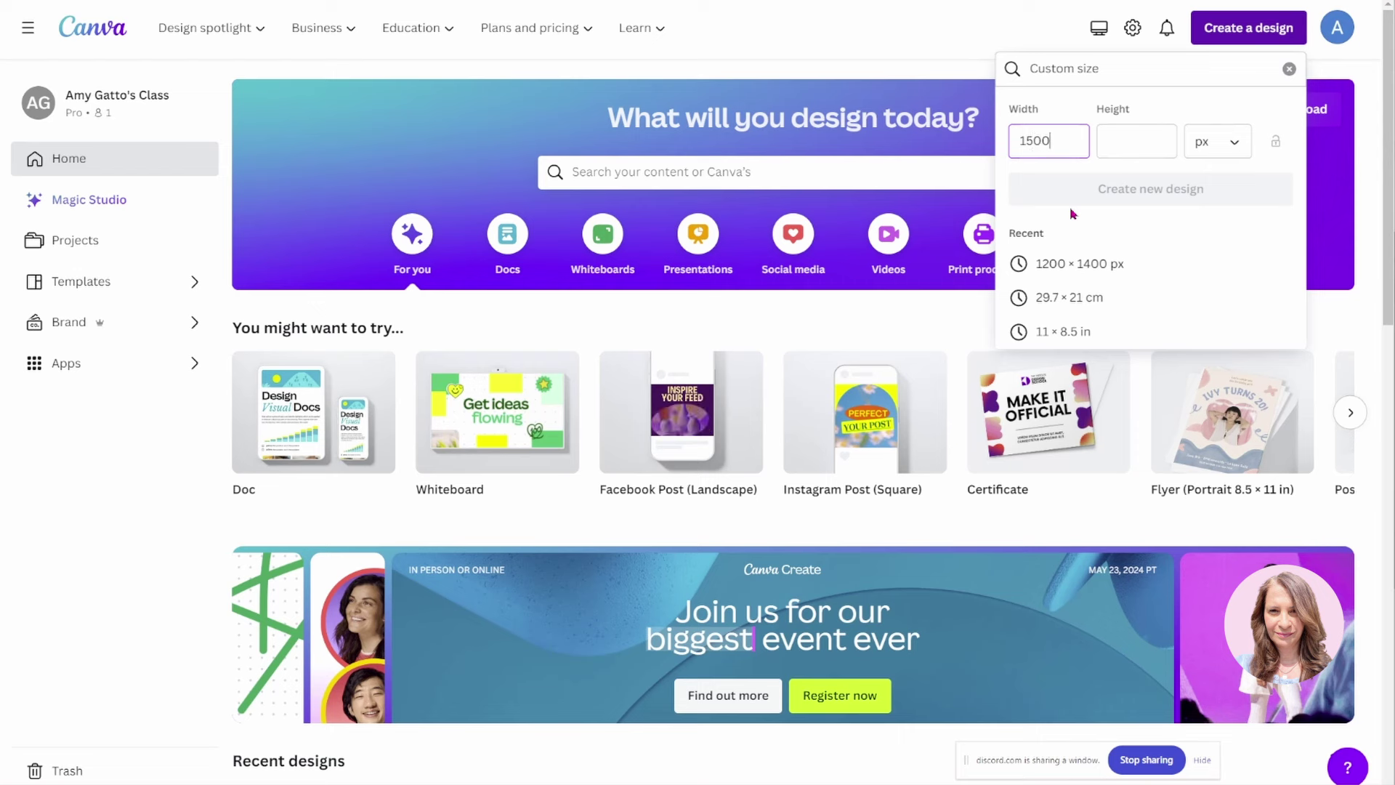
click(1117, 143)
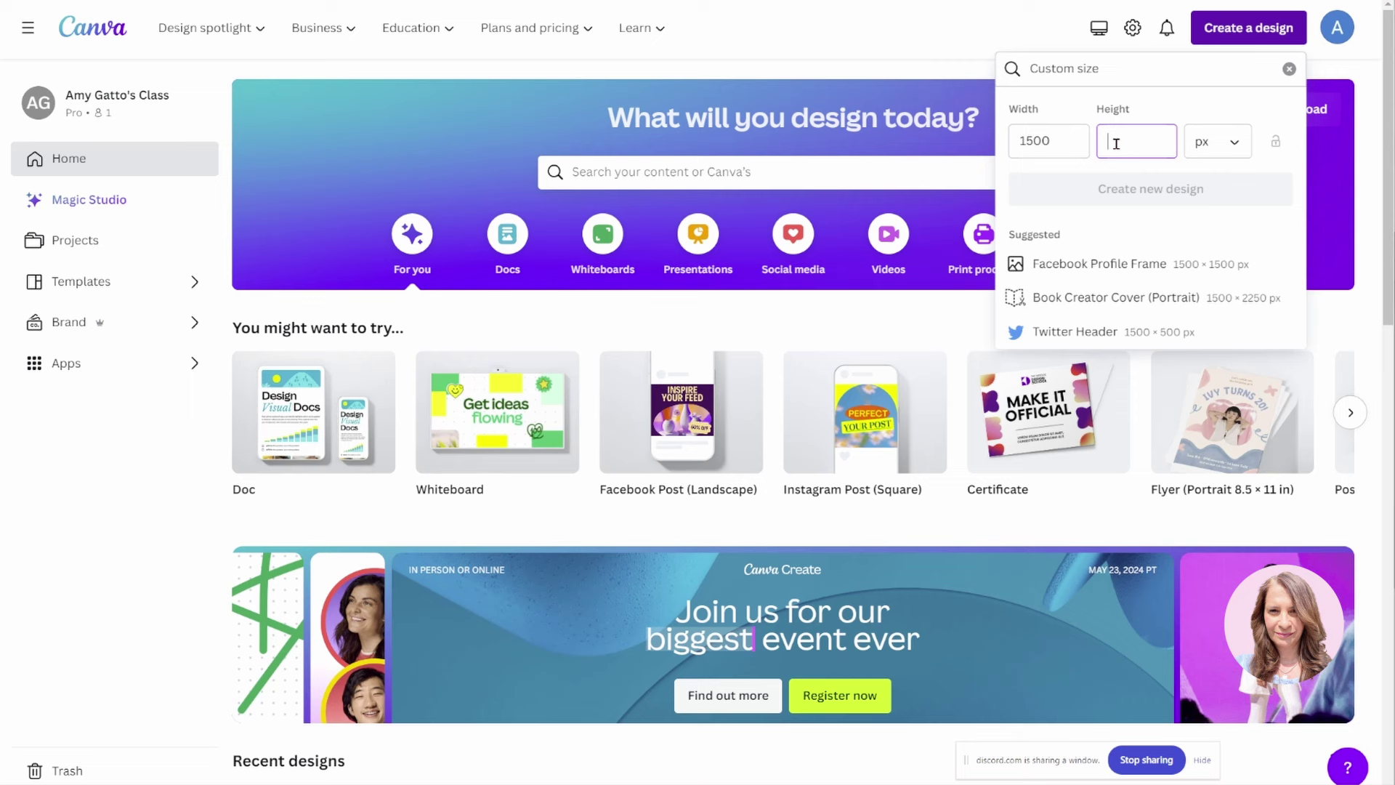
text(1200)
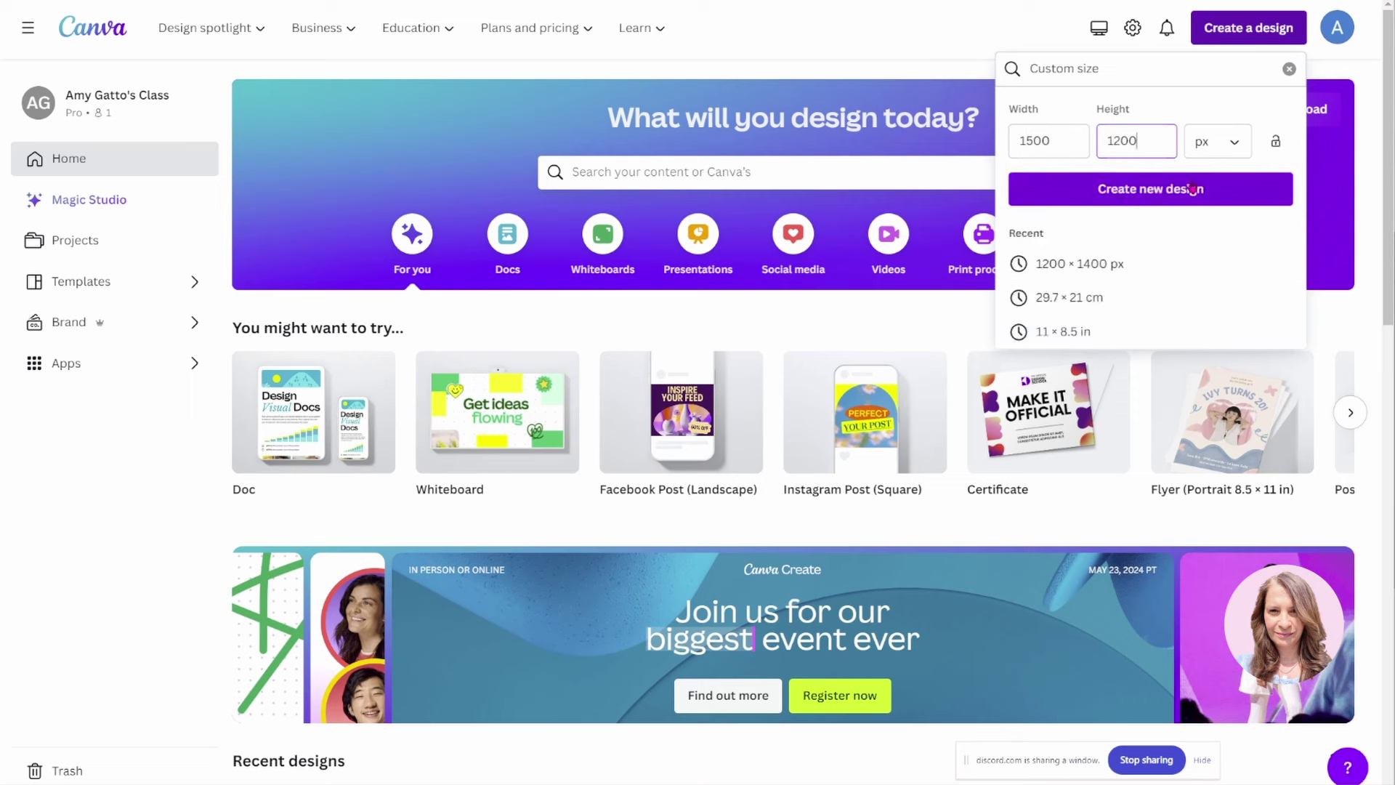
click(1186, 188)
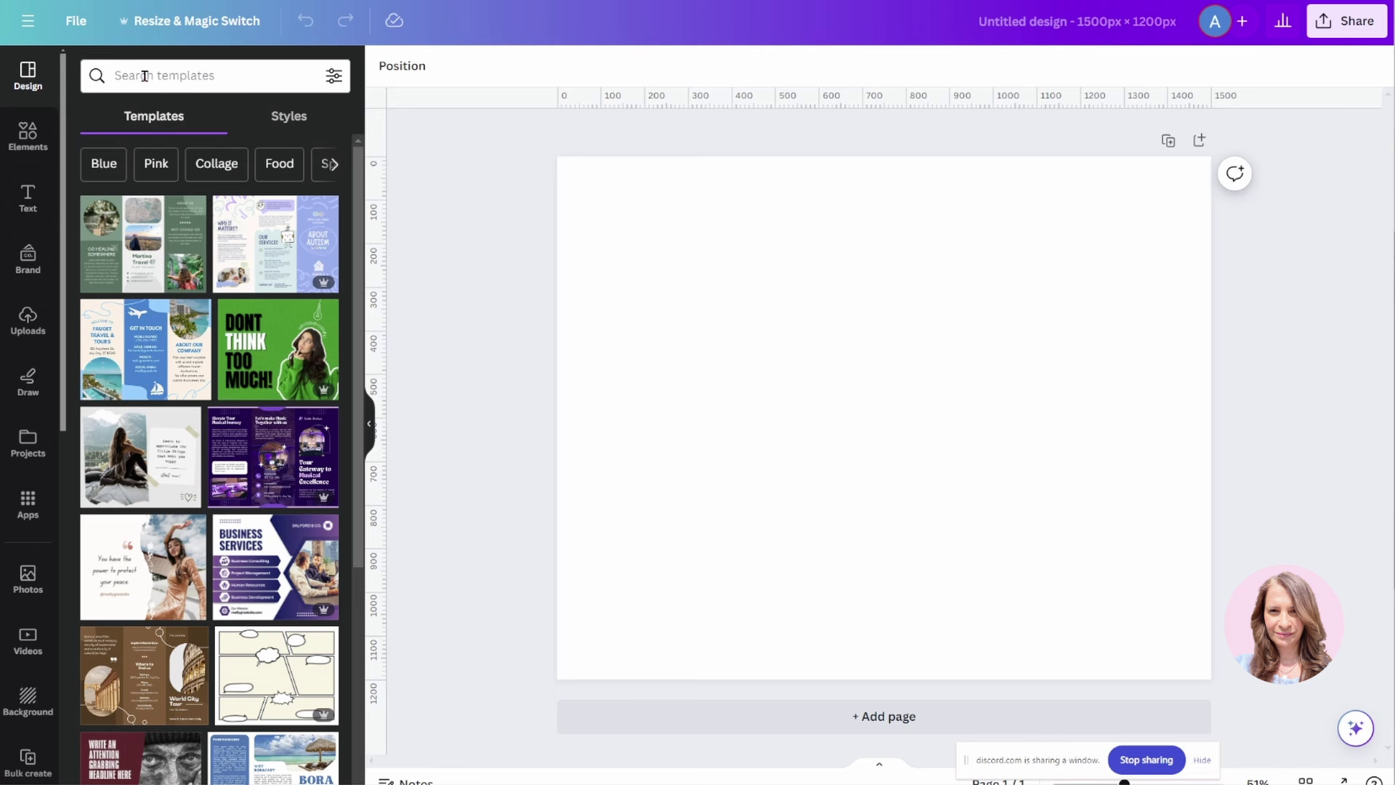
Step: Search Elements for 'm' and add an M-shaped photo frame to the canvas
click(302, 74)
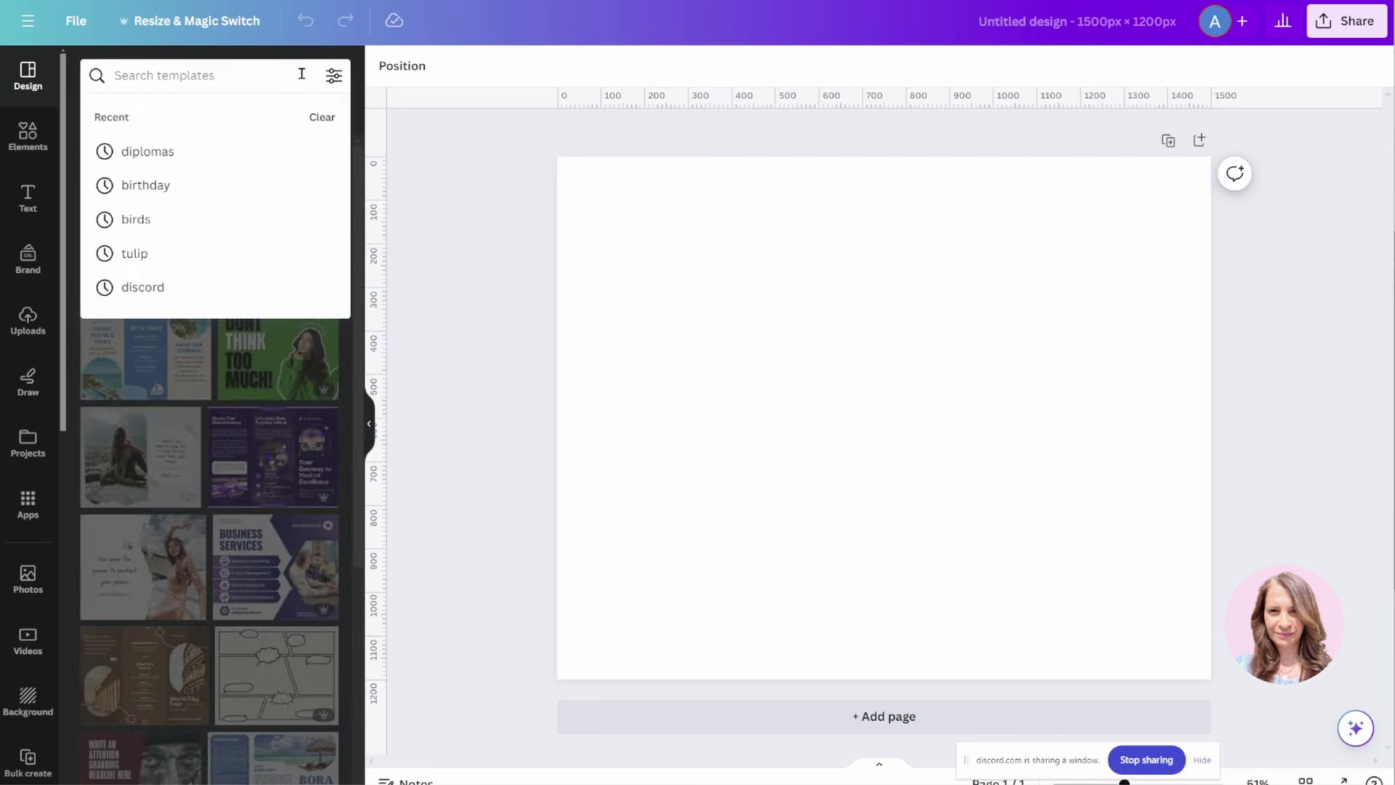
click(22, 137)
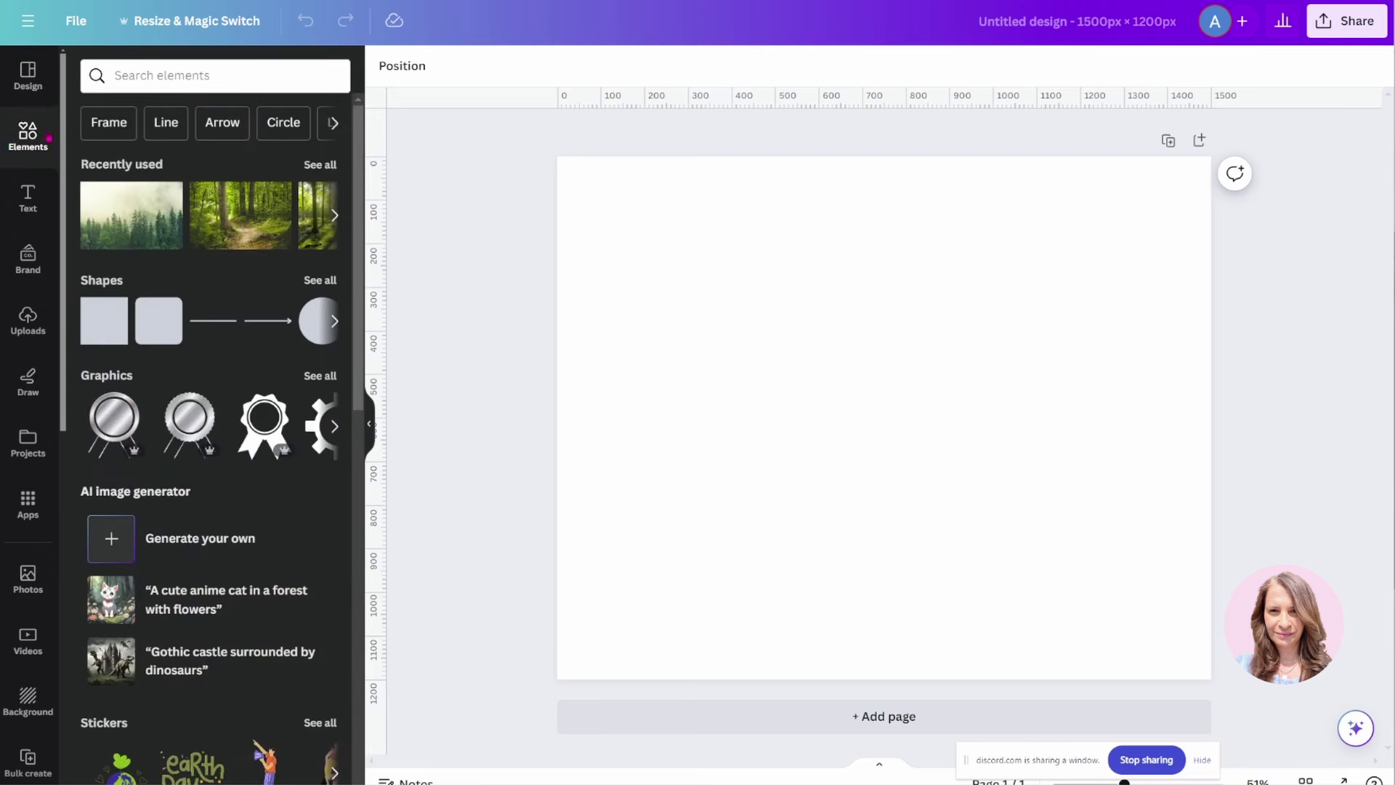
click(145, 76)
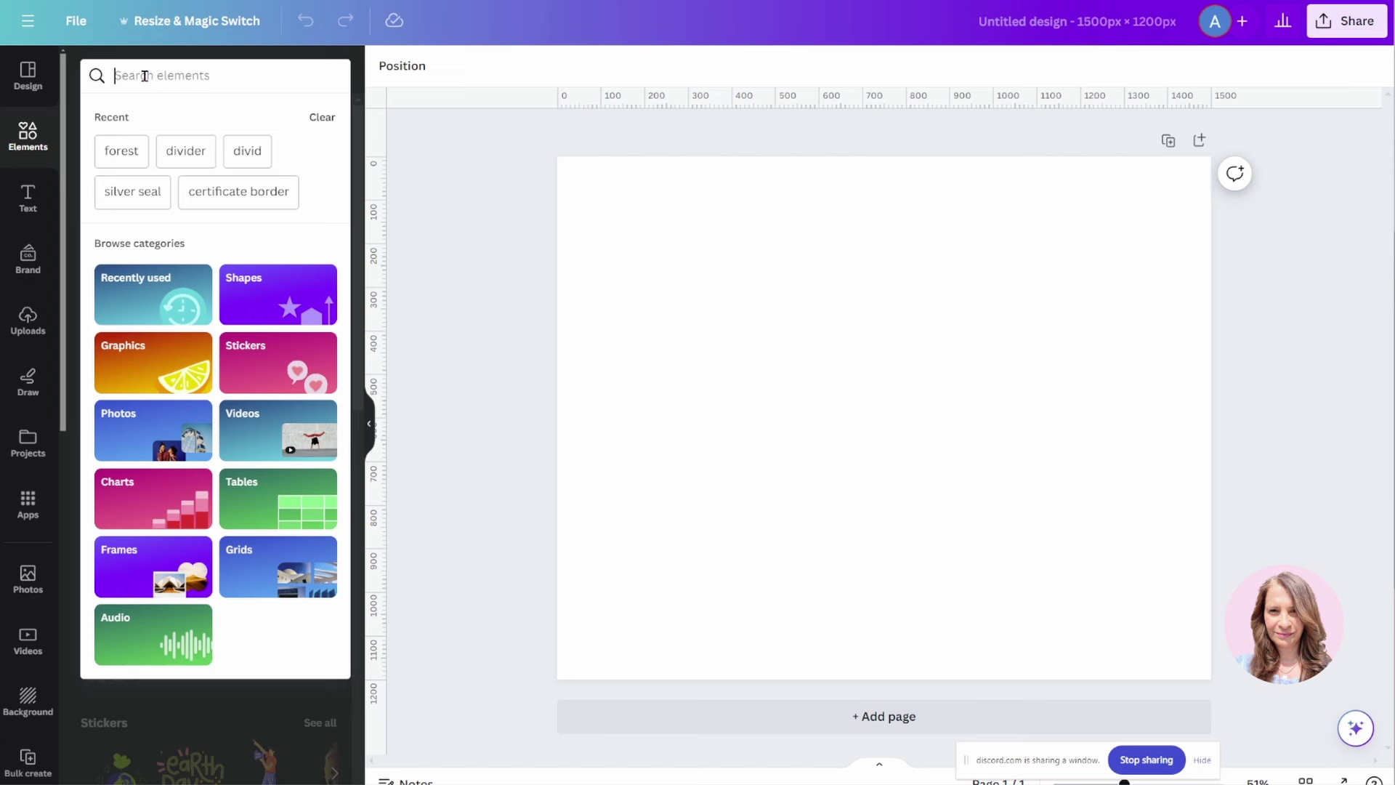
text(m)
key(Return)
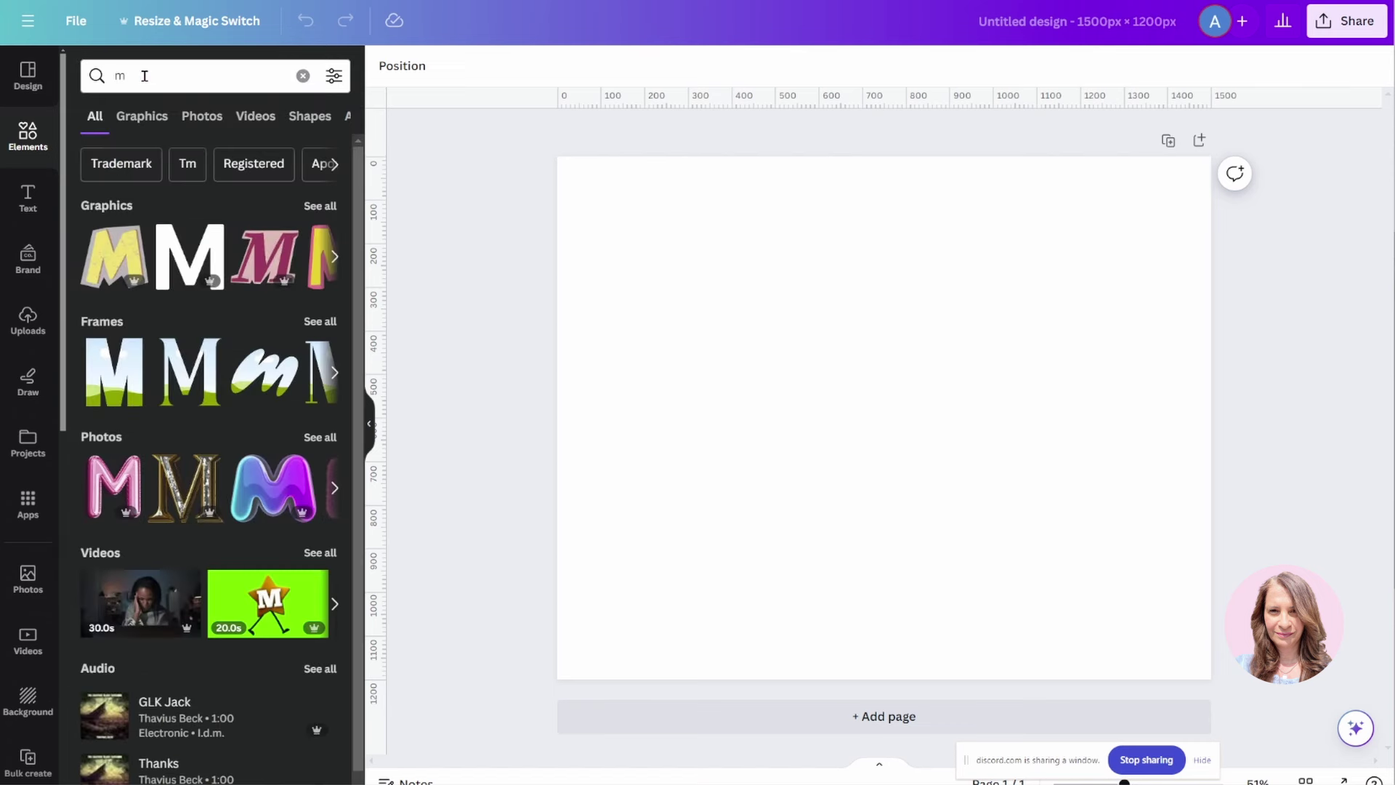
click(121, 371)
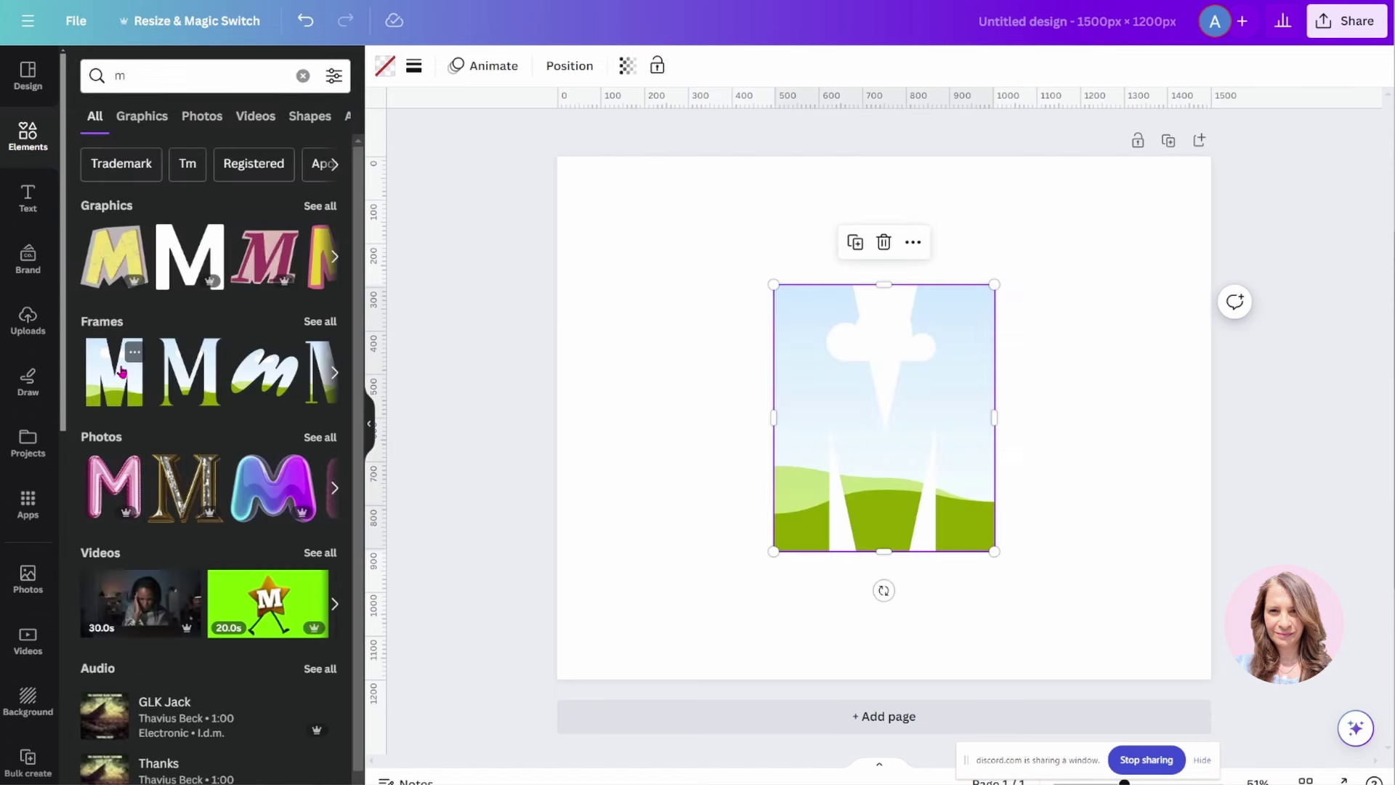
Step: Search Elements for the letter frames 'o', 't' and 'h' in turn
click(202, 82)
key(BackSpace)
text(o)
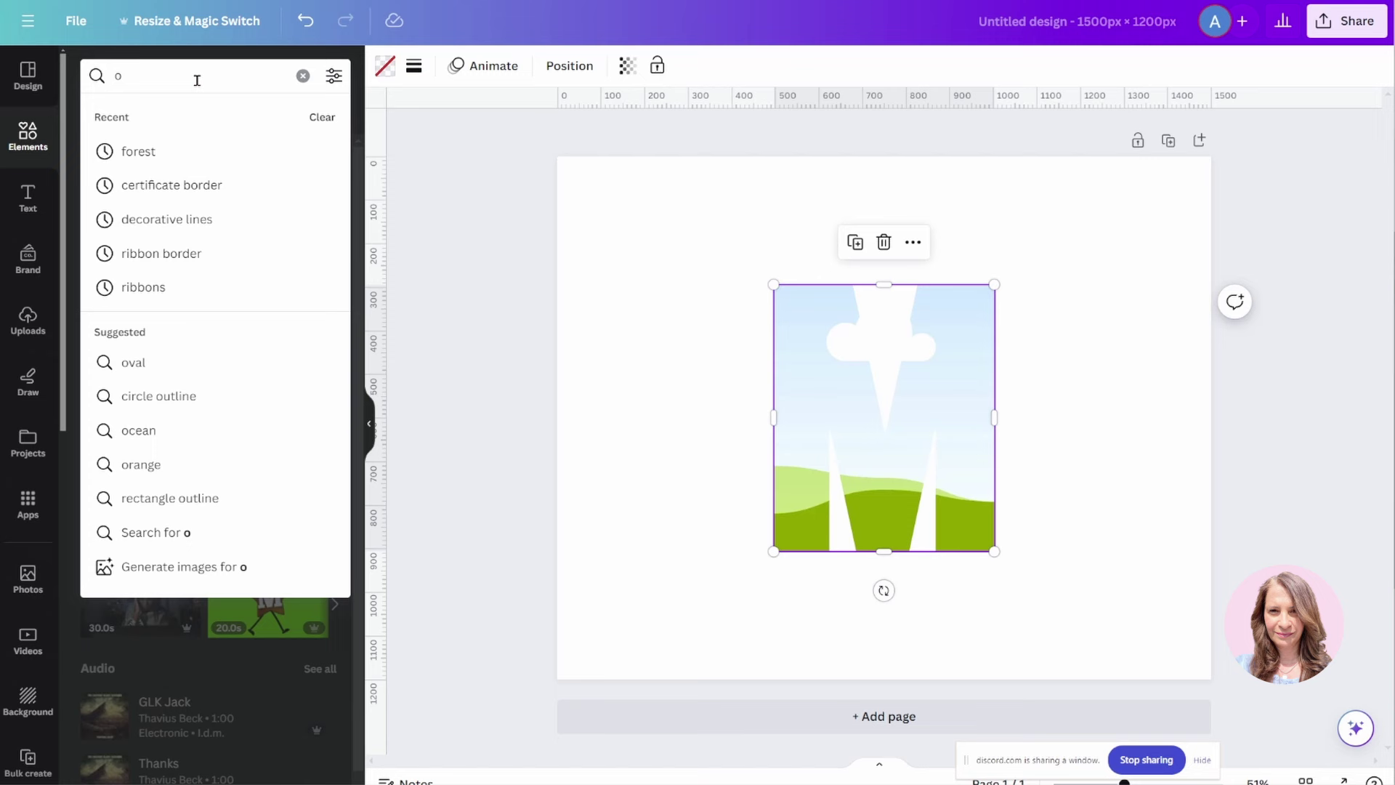
key(Return)
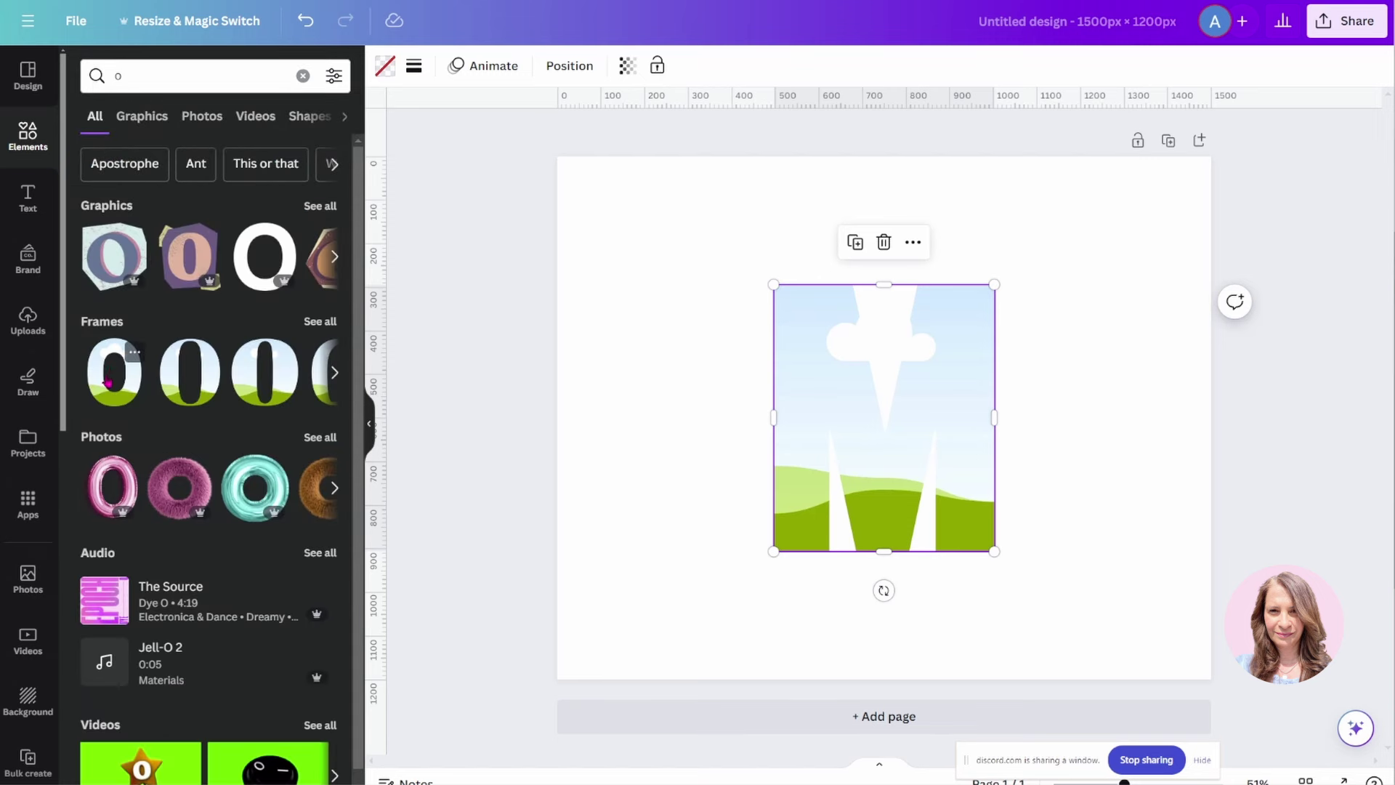
click(155, 76)
key(BackSpace)
text(t)
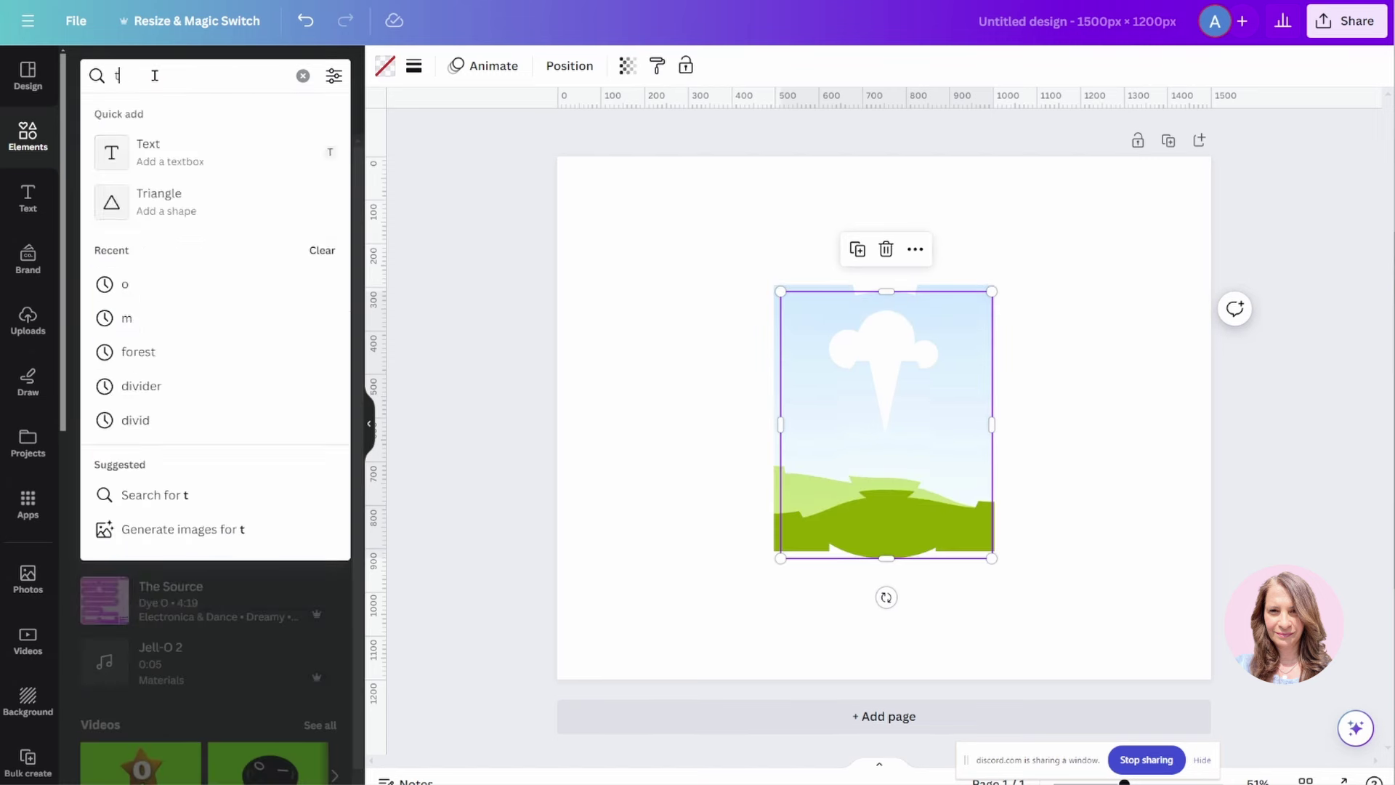
key(Return)
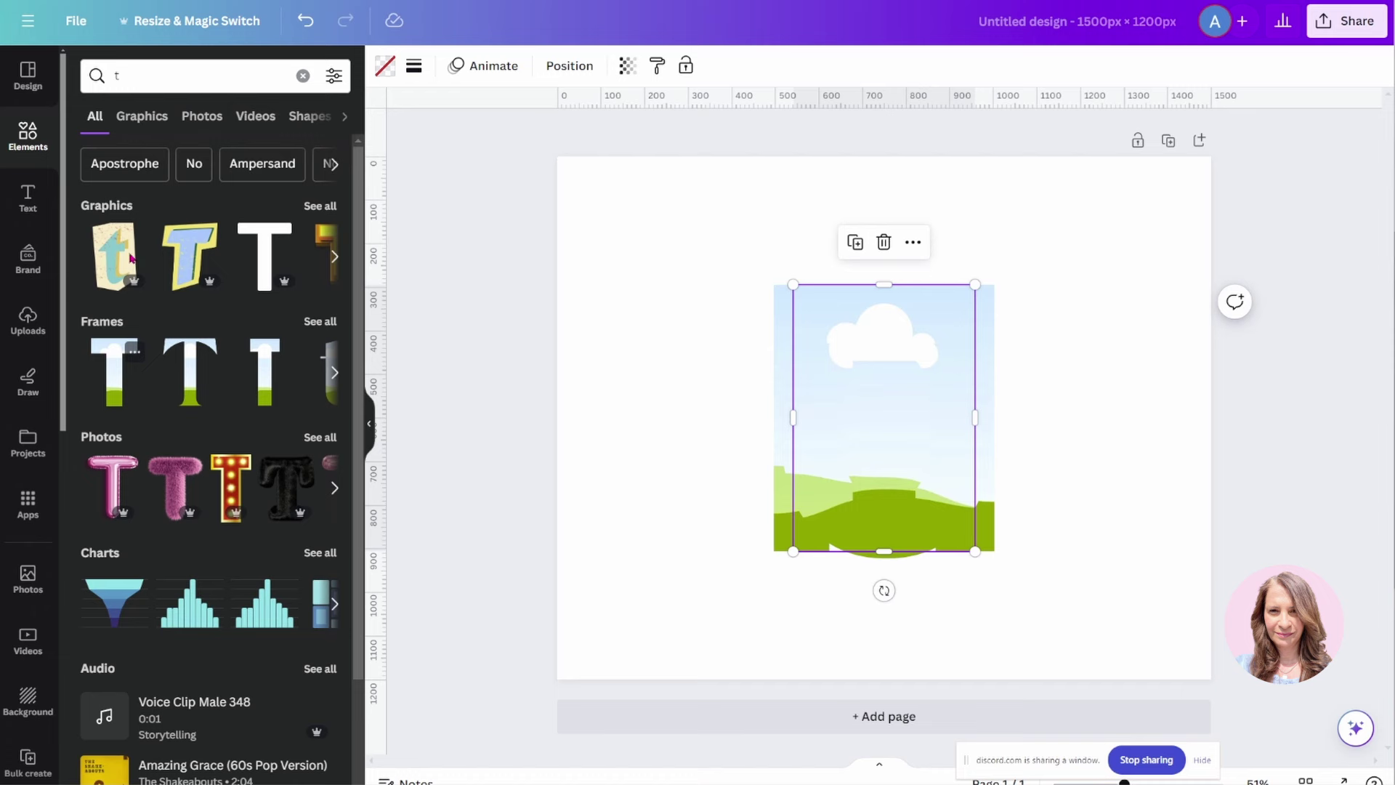
click(156, 75)
key(BackSpace)
text(h)
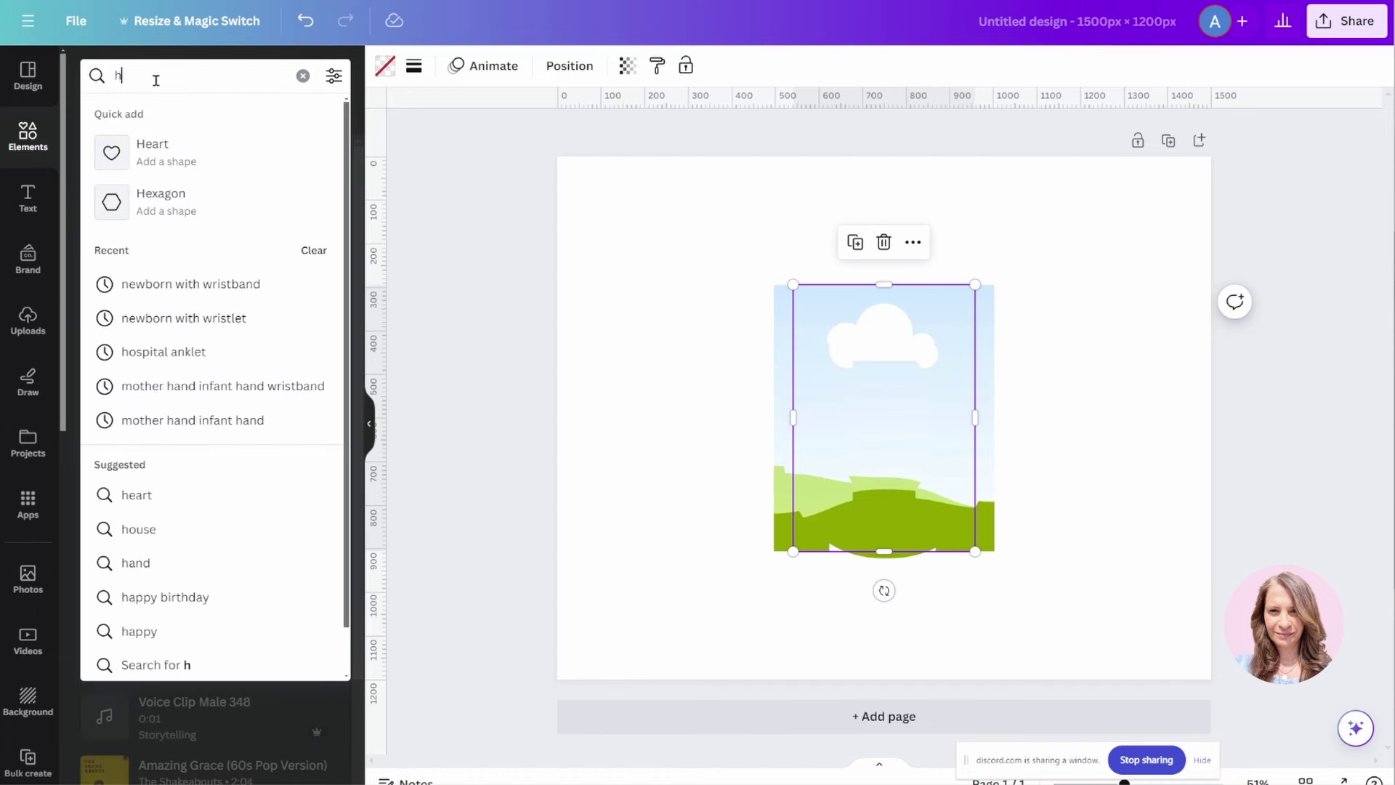
key(Return)
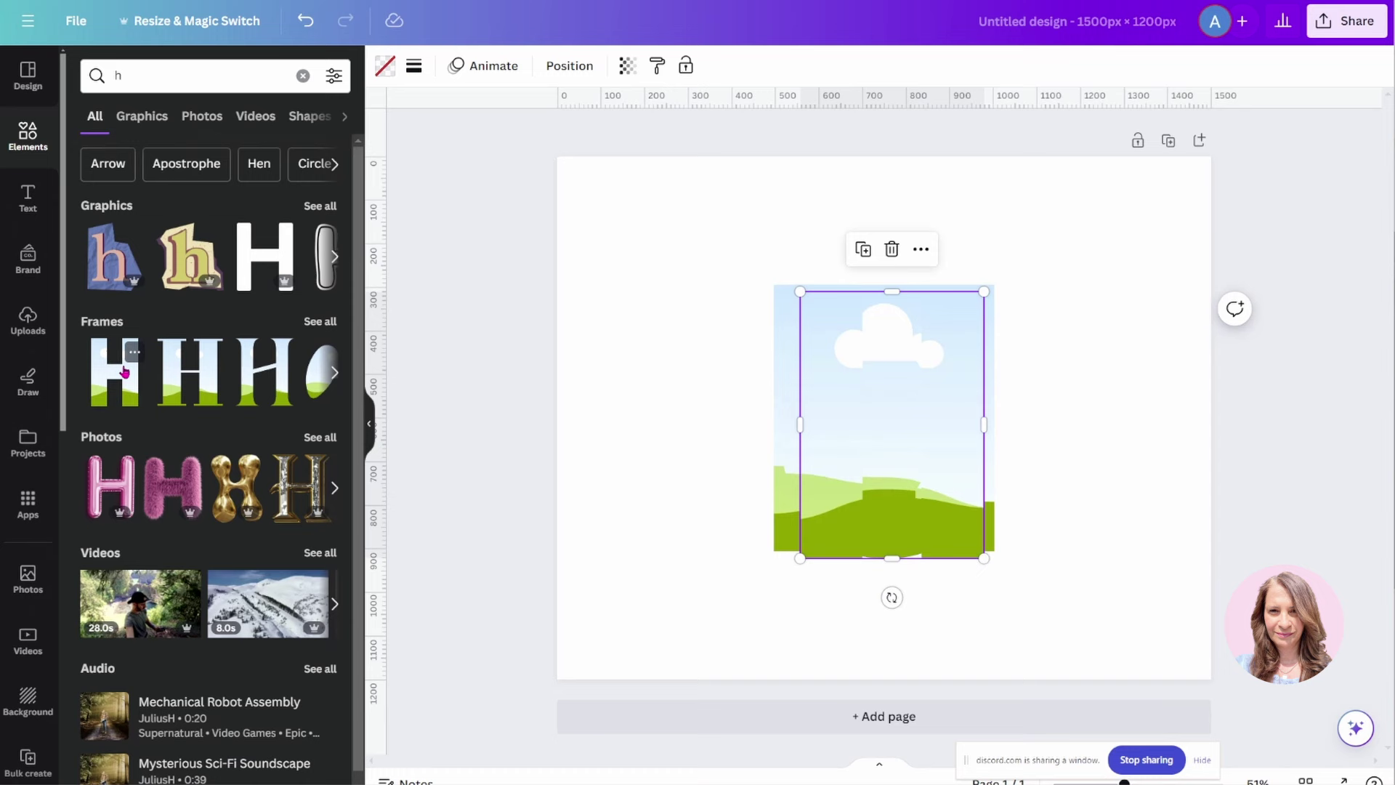
Step: Search Elements for the 'e' and 'r' letter frames
click(170, 78)
key(BackSpace)
text(e)
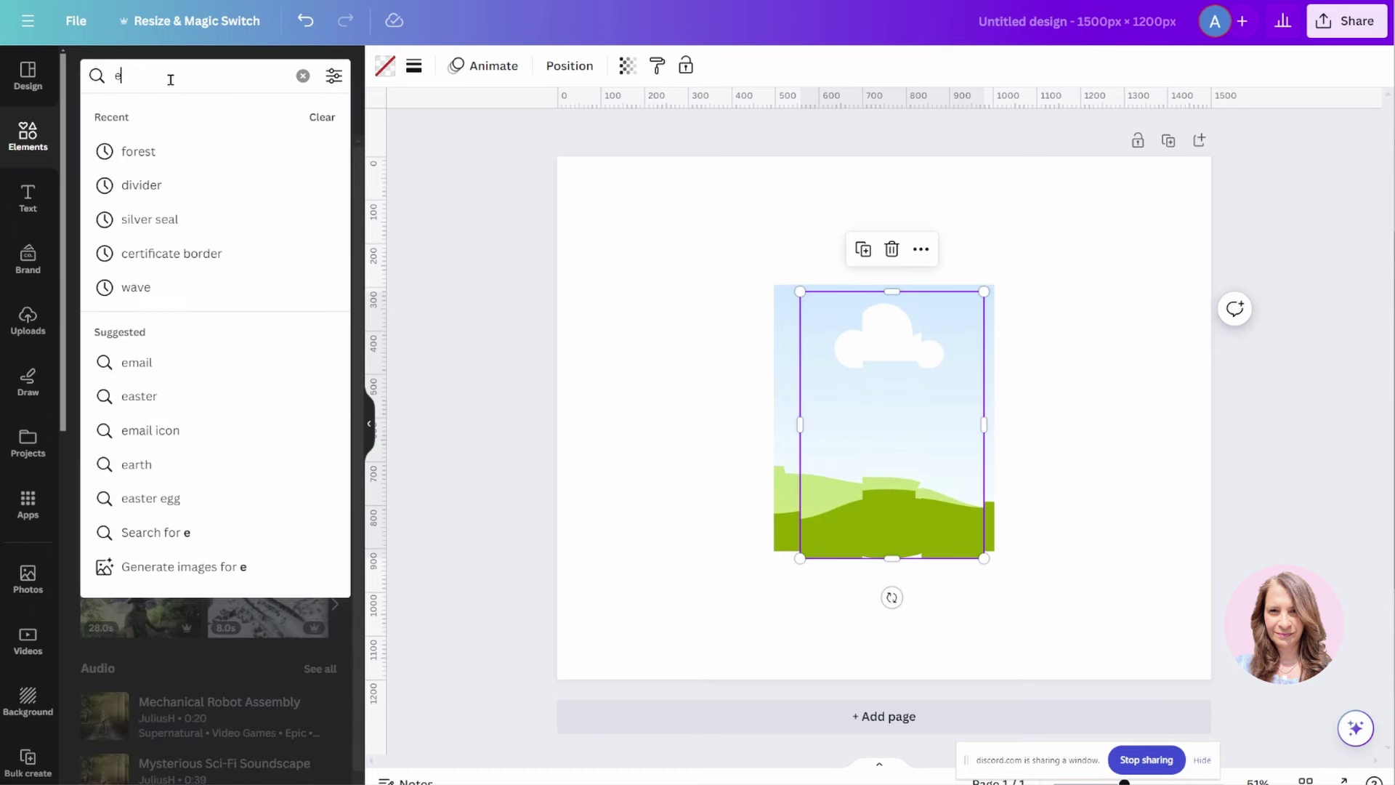
key(Return)
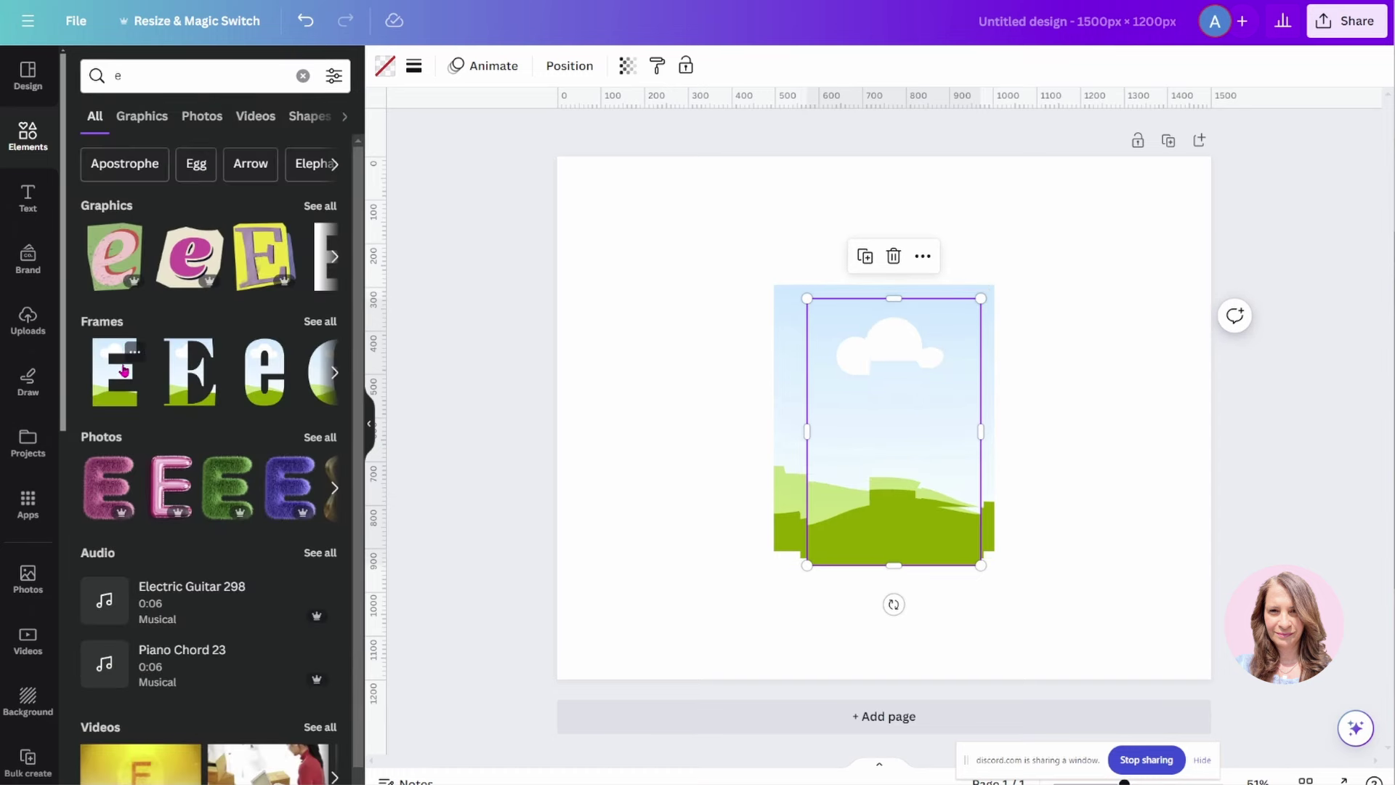
click(166, 74)
key(BackSpace)
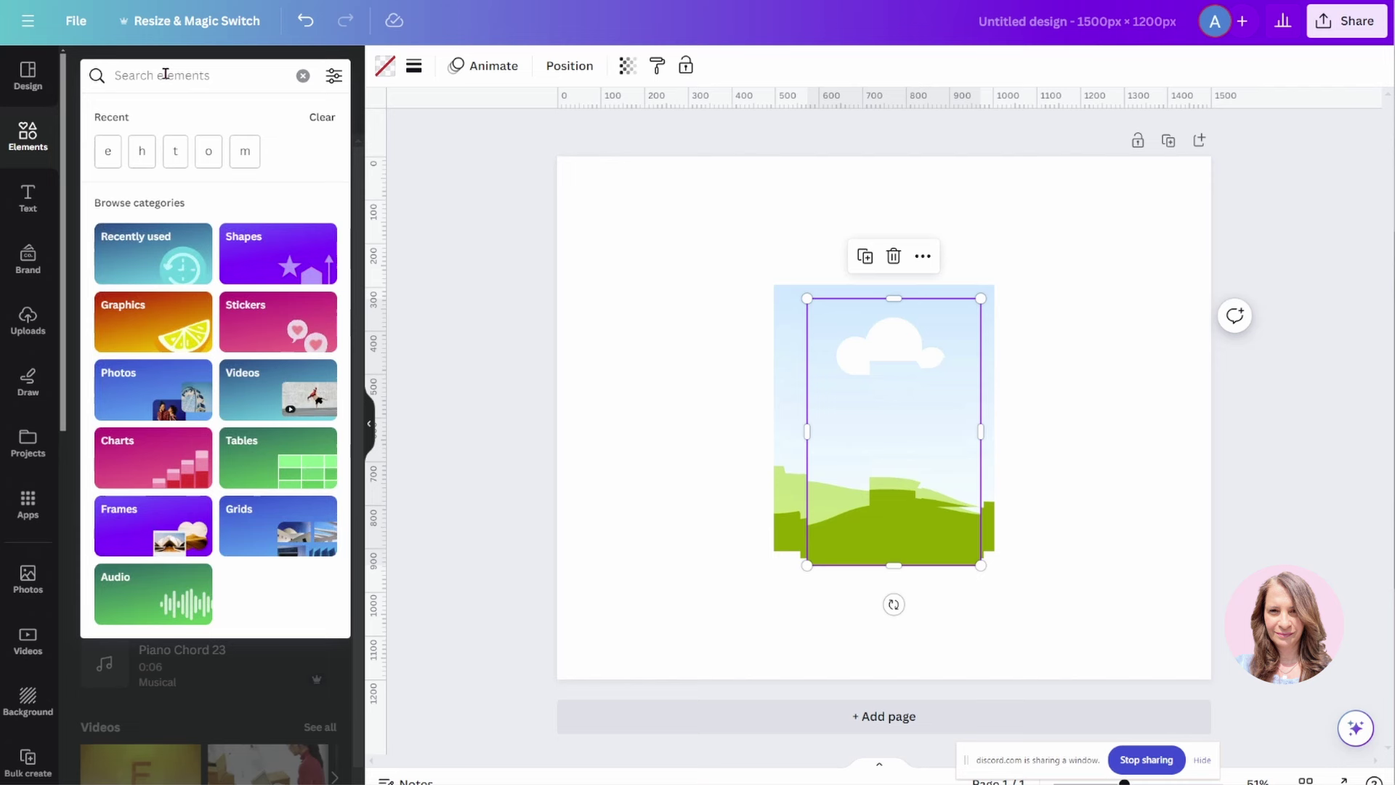
text(r)
key(Return)
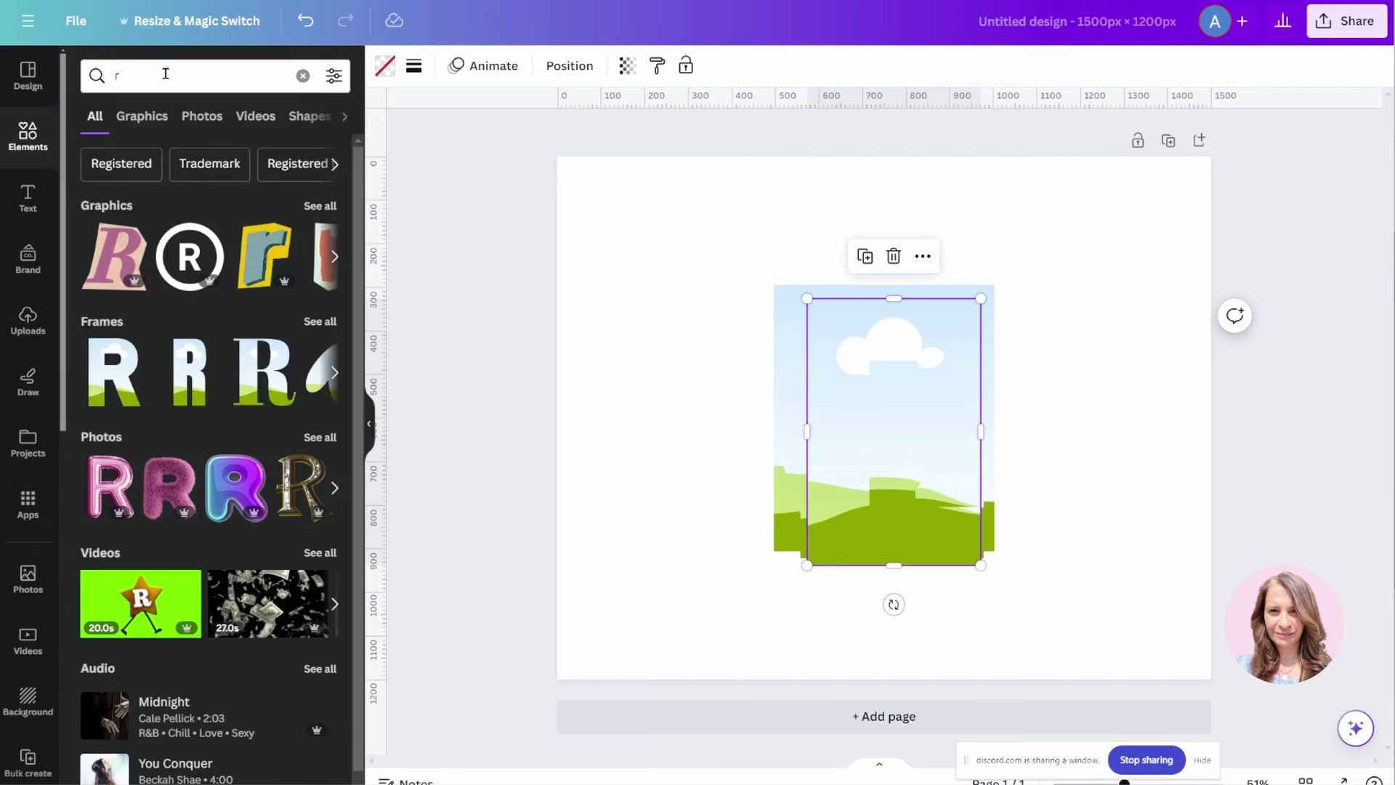
Step: Place the R frame, then shrink and line up the stacked letter frames beside it
drag(113, 368, 1077, 498)
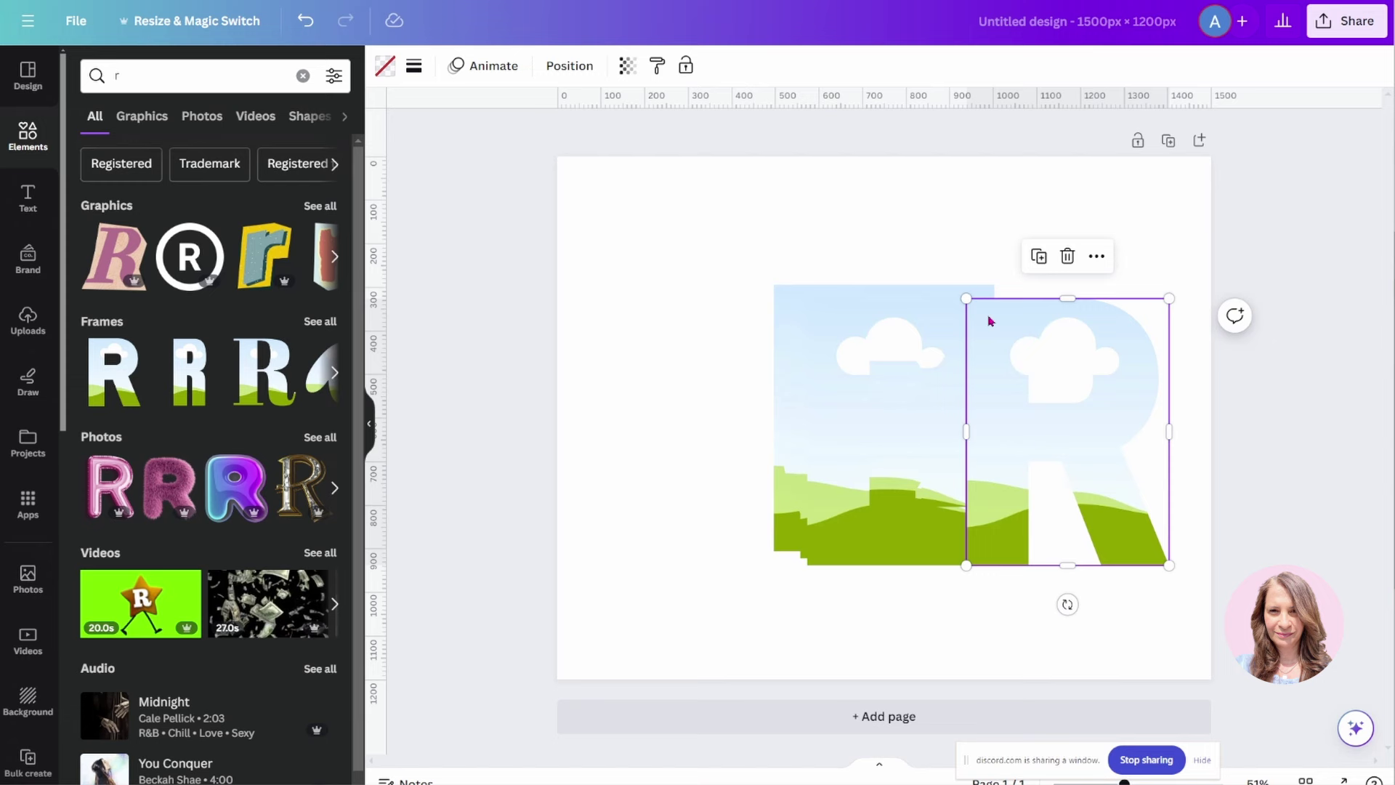
drag(966, 298, 1003, 402)
click(883, 339)
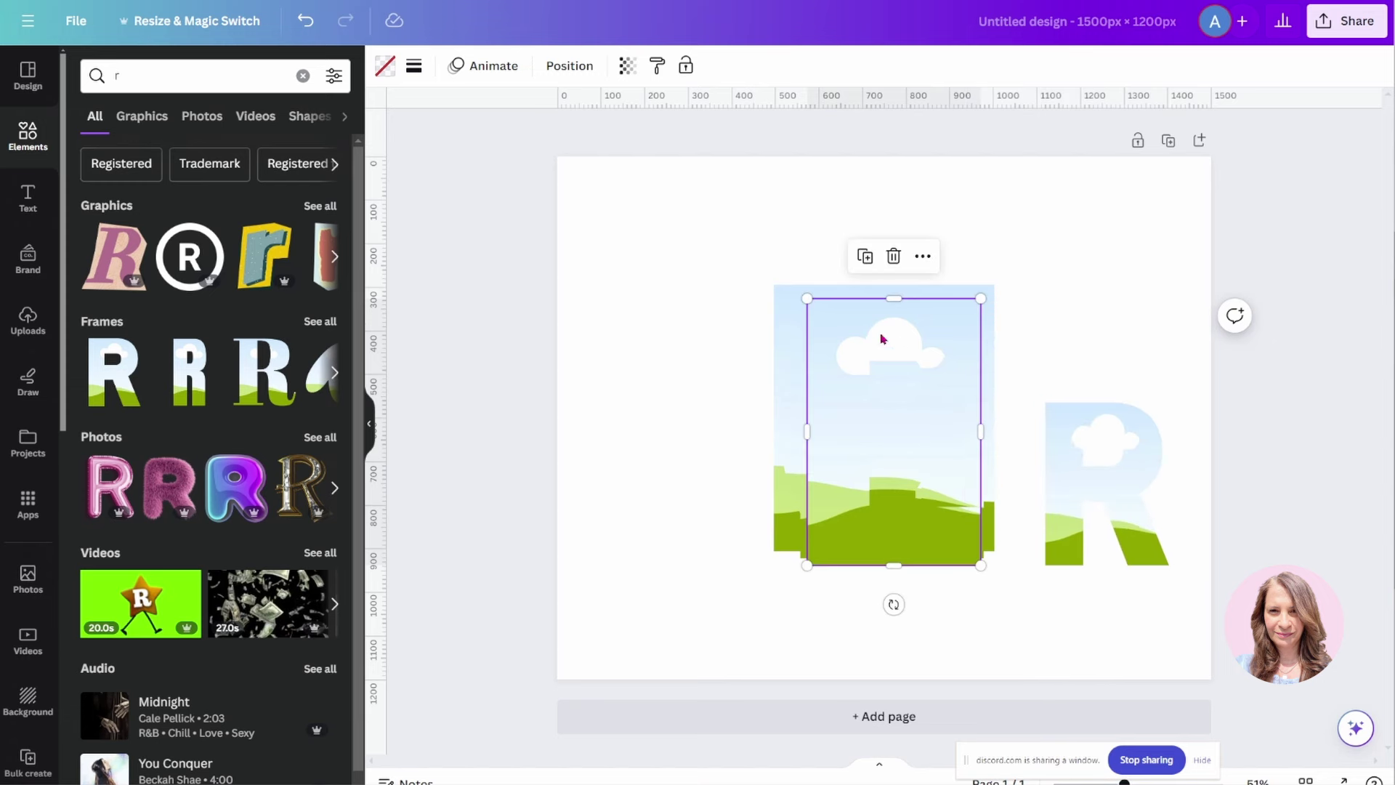
drag(806, 297, 875, 405)
drag(889, 484, 935, 489)
click(881, 484)
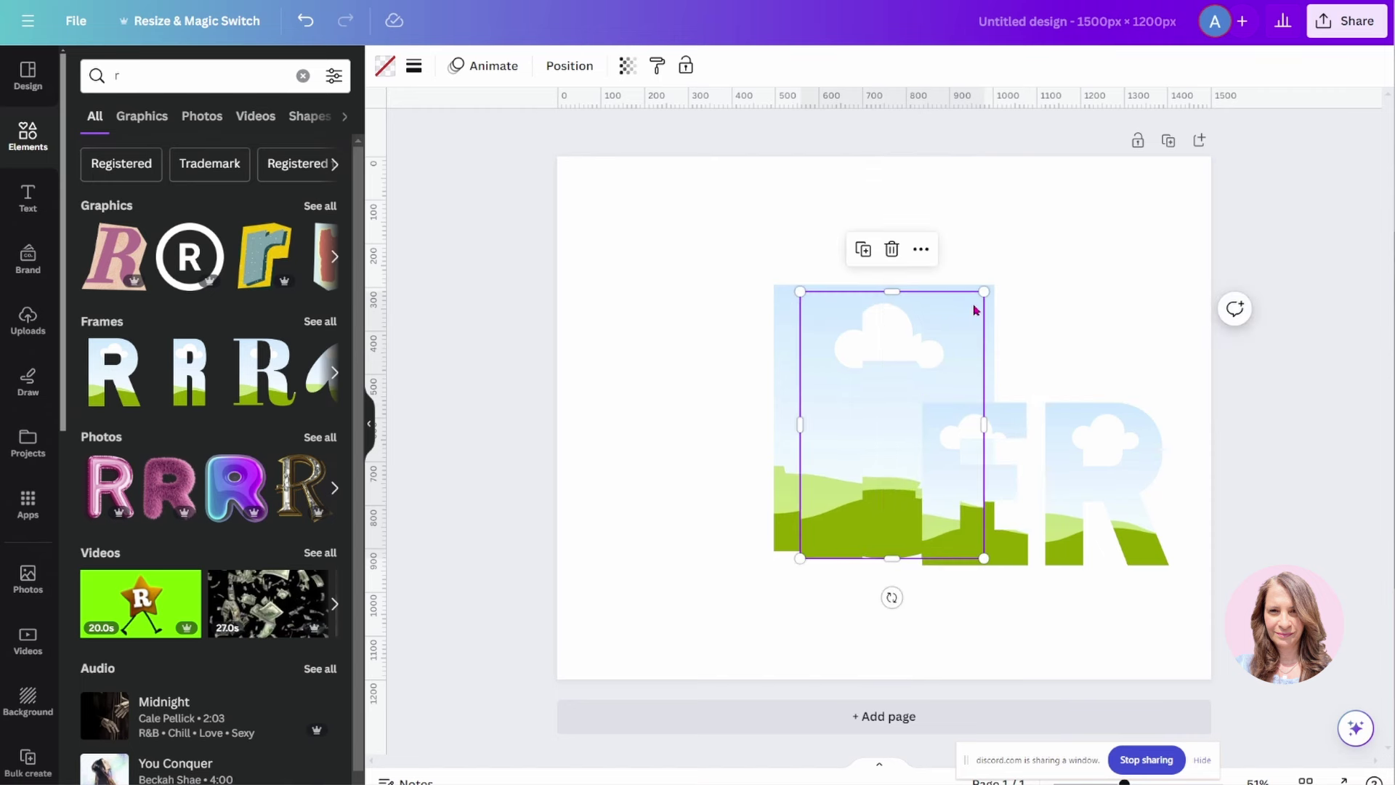
drag(985, 292, 854, 459)
drag(898, 414, 904, 403)
drag(885, 320, 715, 329)
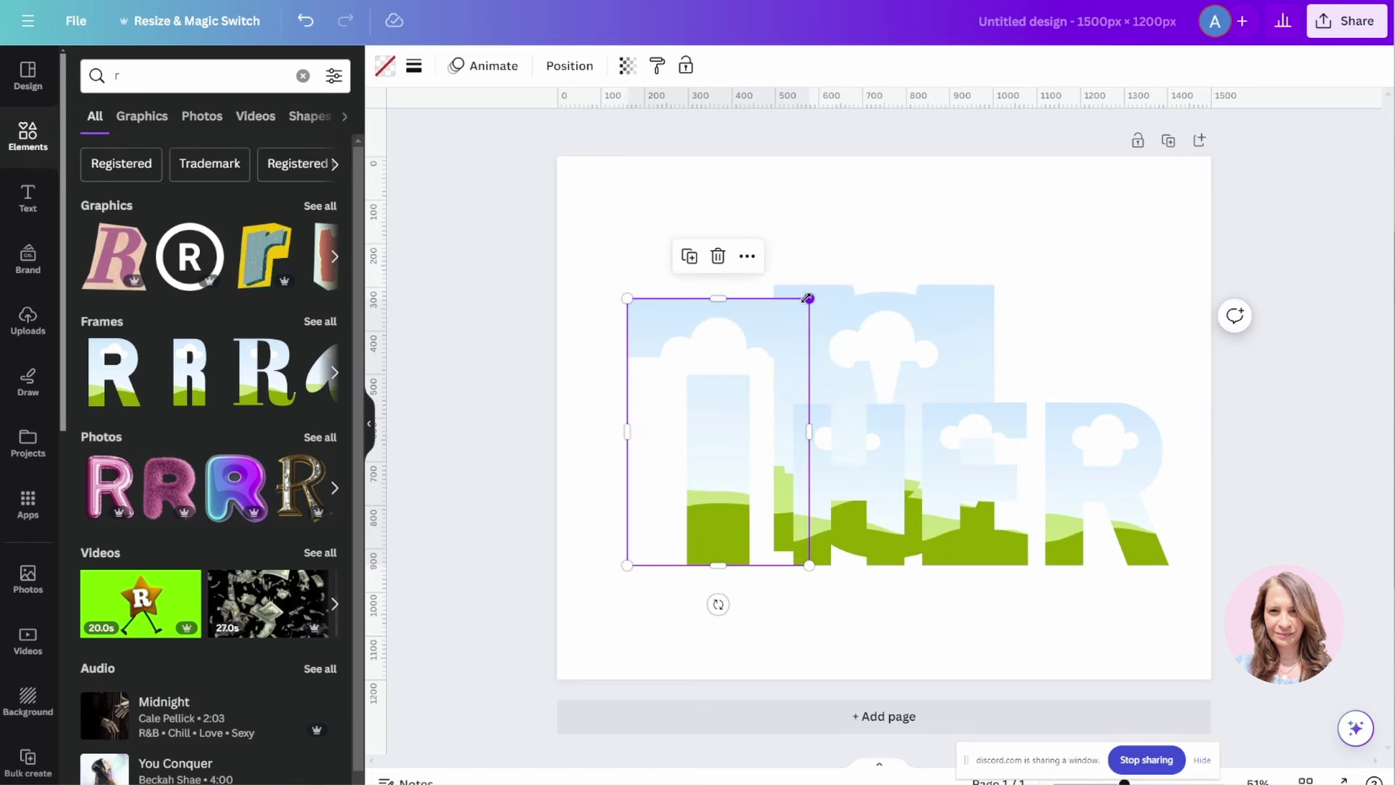
drag(809, 298, 738, 402)
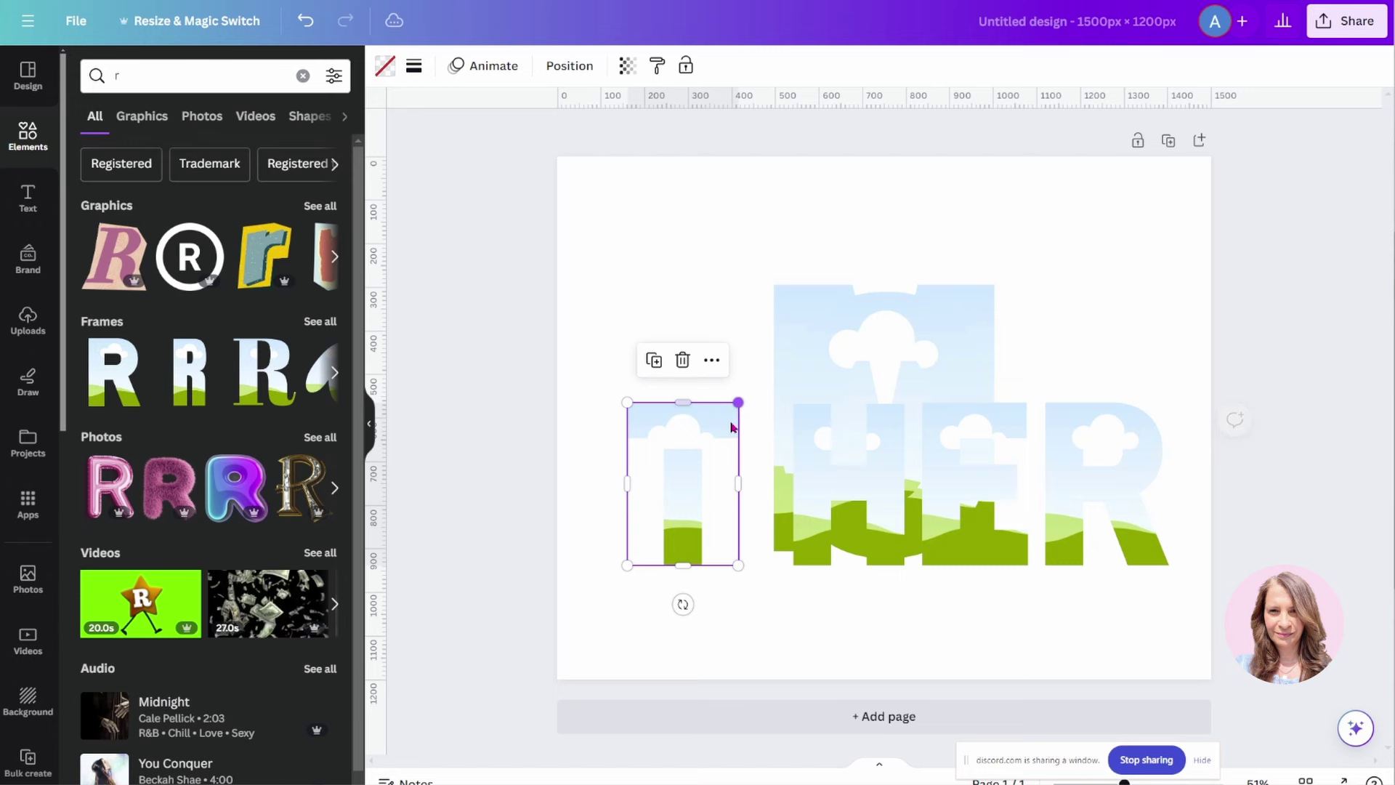
drag(717, 476, 742, 479)
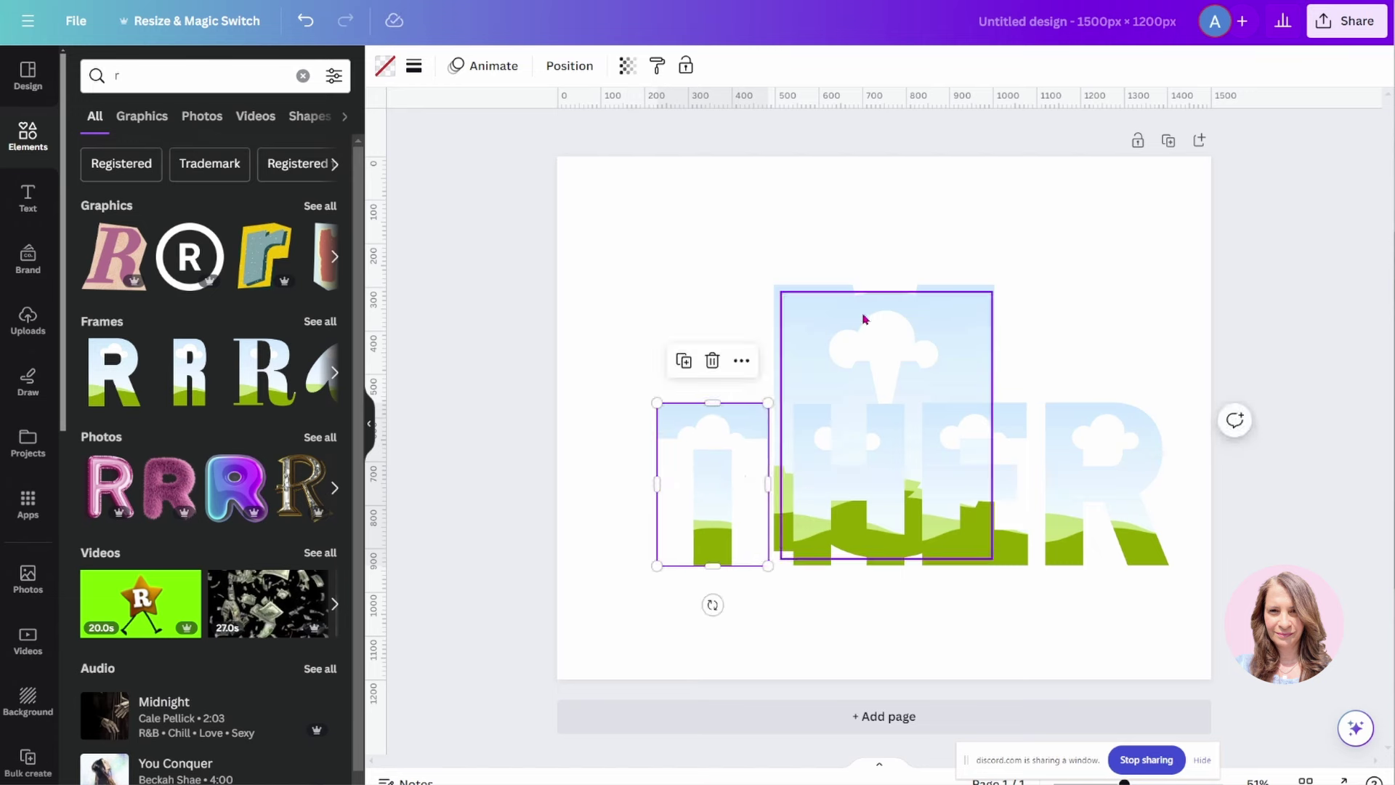
Step: Resize the tall M frame, then shrink all the letter frames together
click(865, 317)
drag(982, 291, 699, 410)
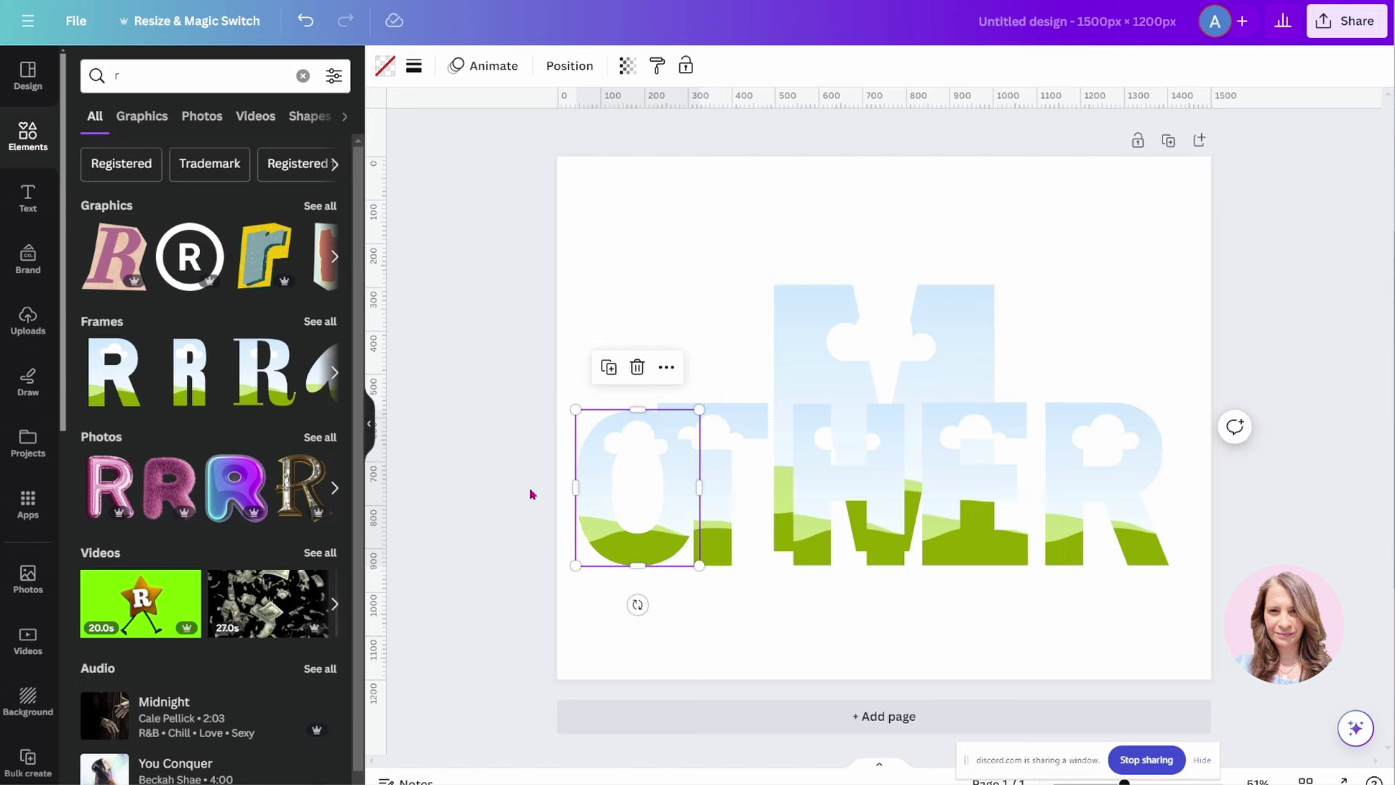
drag(525, 486, 944, 508)
click(537, 530)
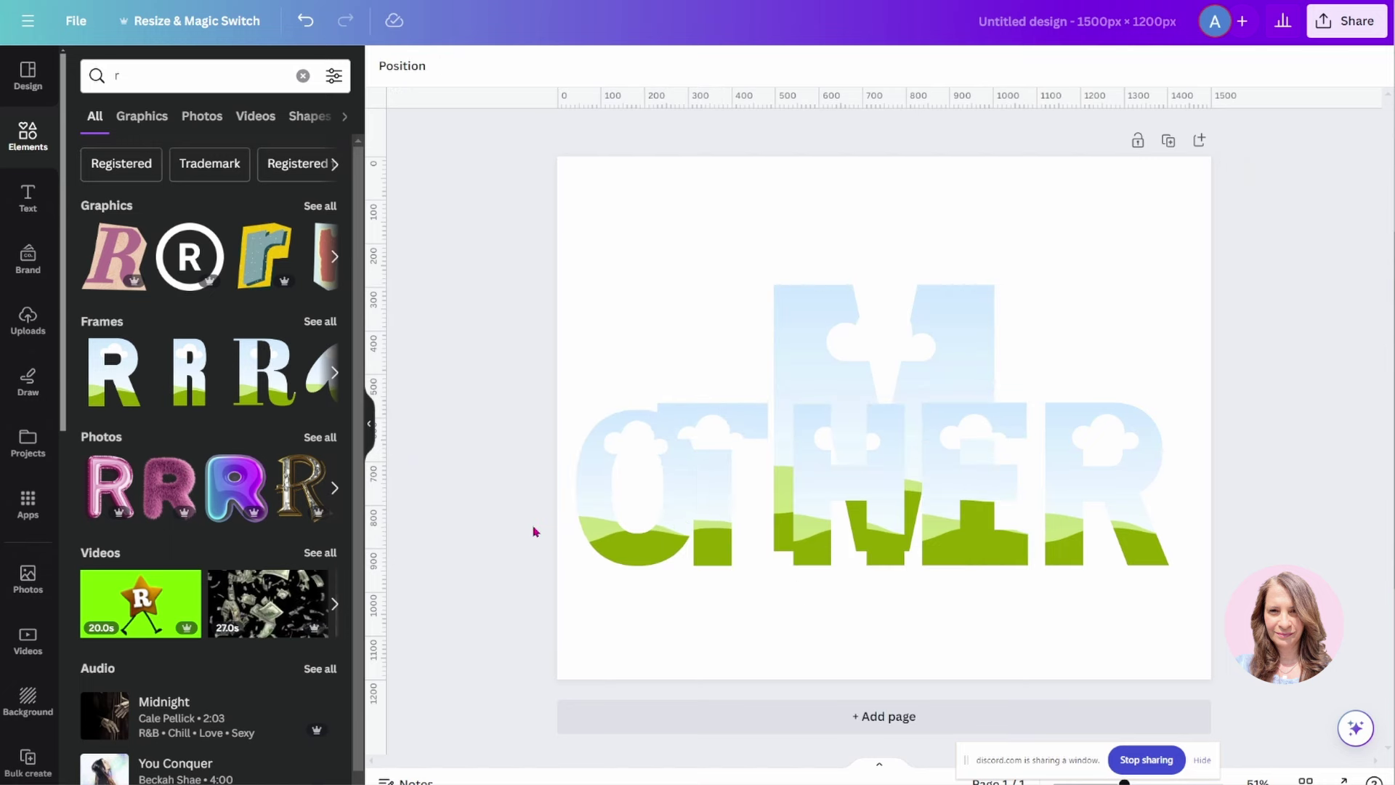
drag(535, 552, 1143, 548)
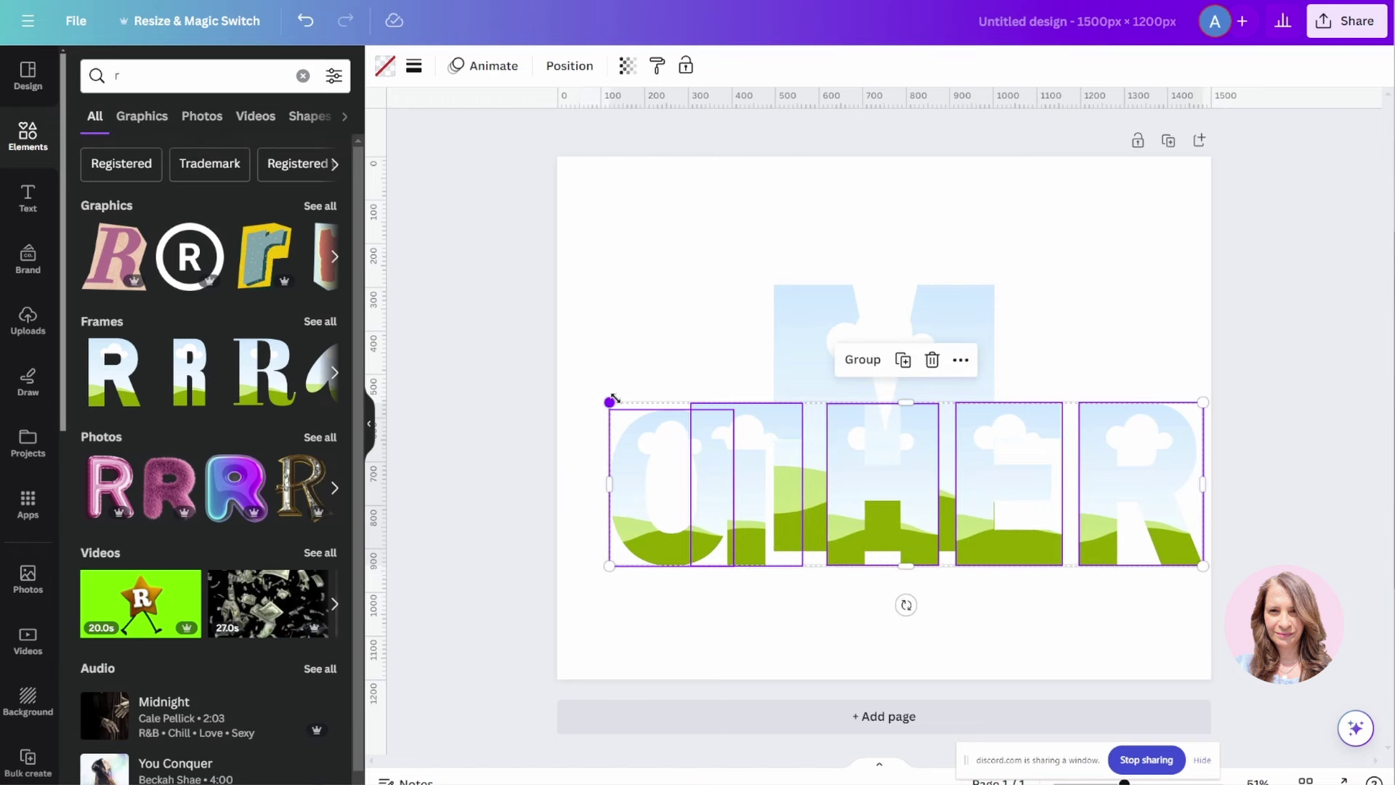
drag(612, 399, 661, 410)
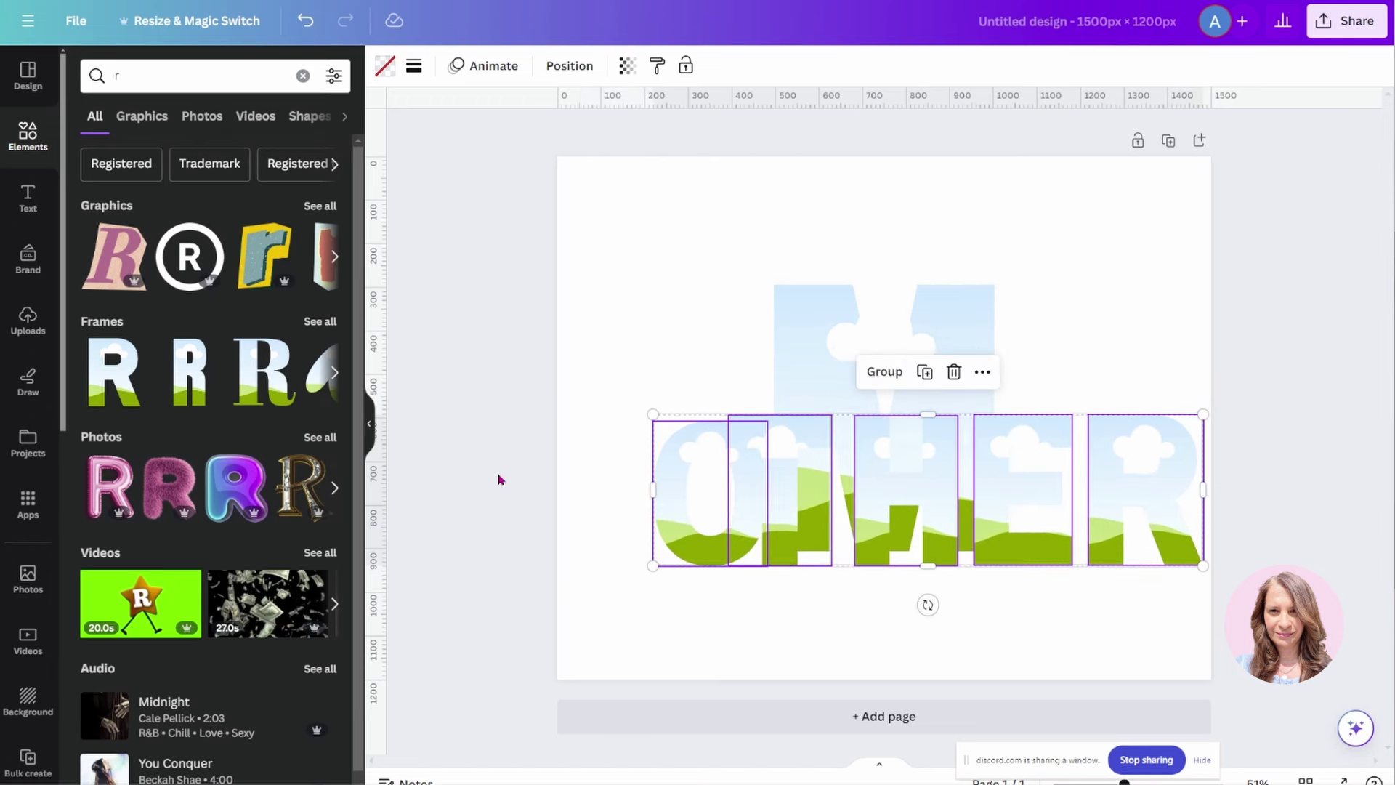
Step: Enlarge the O and shift it left, then shrink the M and drop it into the row
click(656, 489)
drag(653, 423, 641, 416)
drag(727, 465, 678, 464)
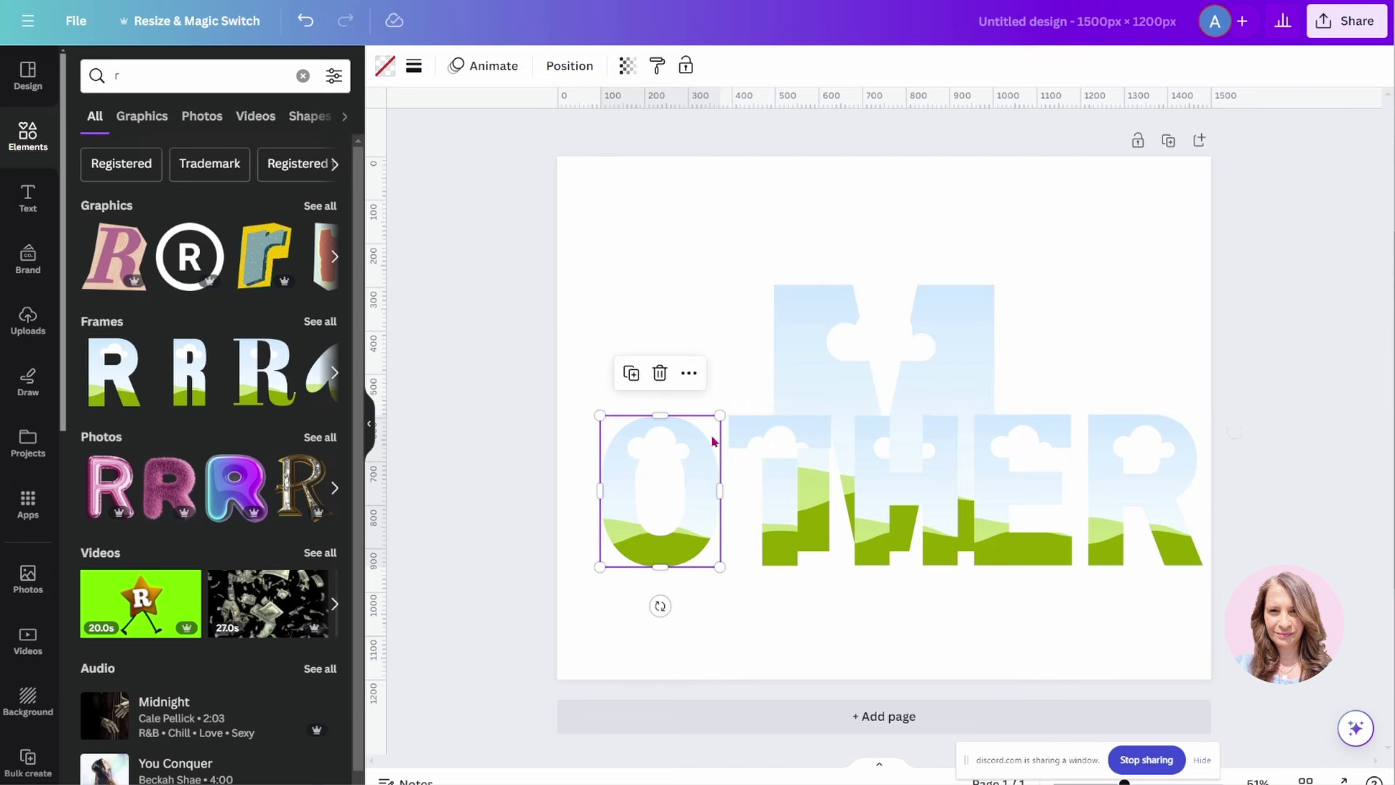
click(817, 339)
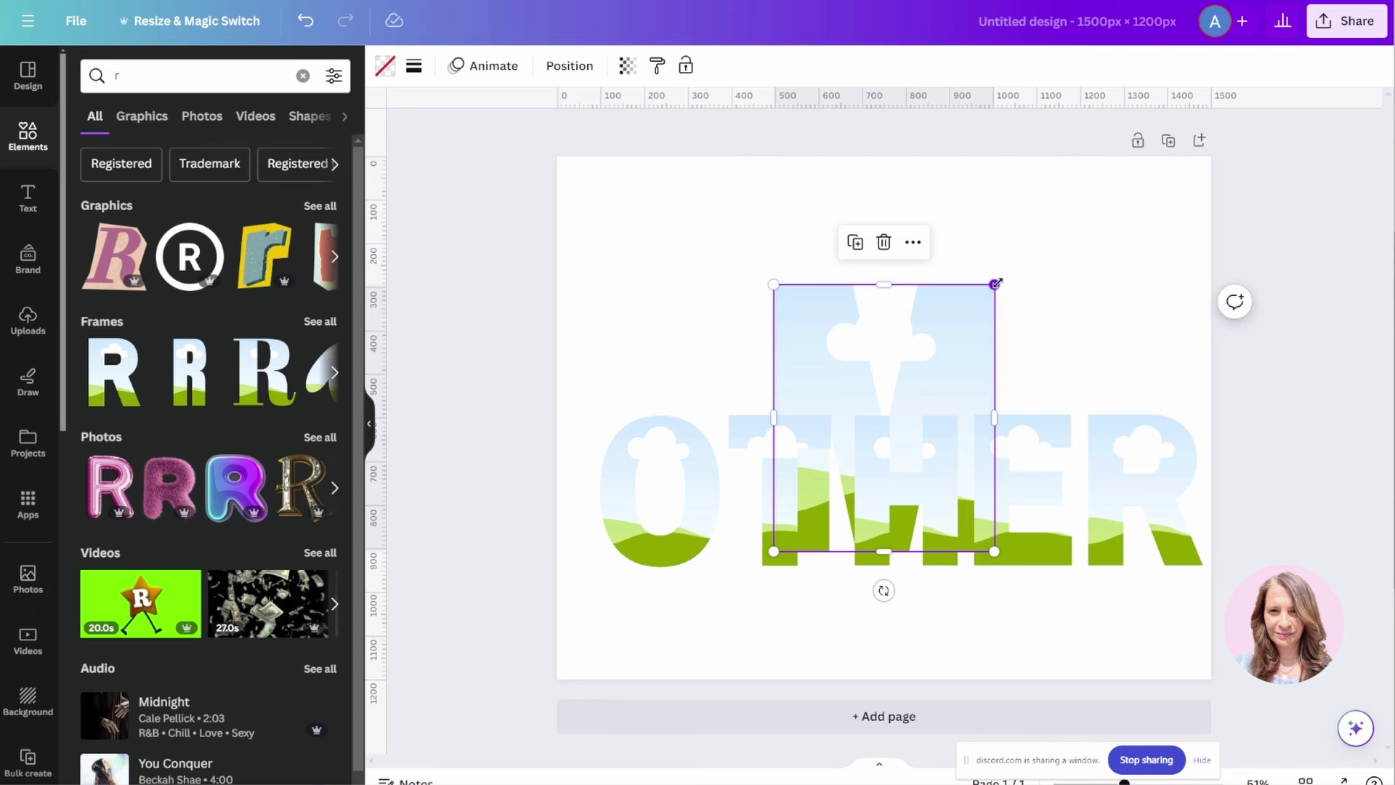
drag(996, 283, 896, 403)
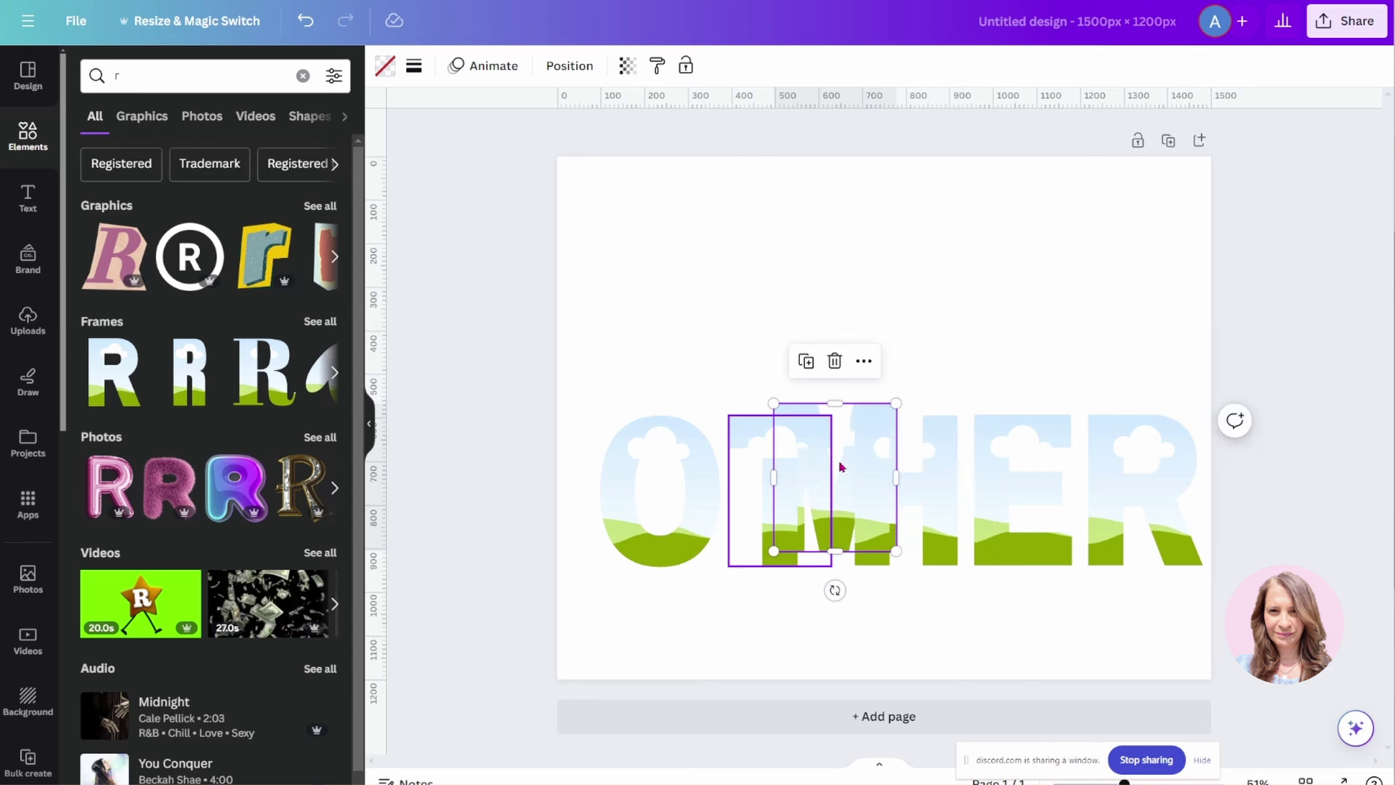
drag(844, 445, 645, 461)
Step: Resize the current design to a custom 2000 × 1200 px
click(532, 383)
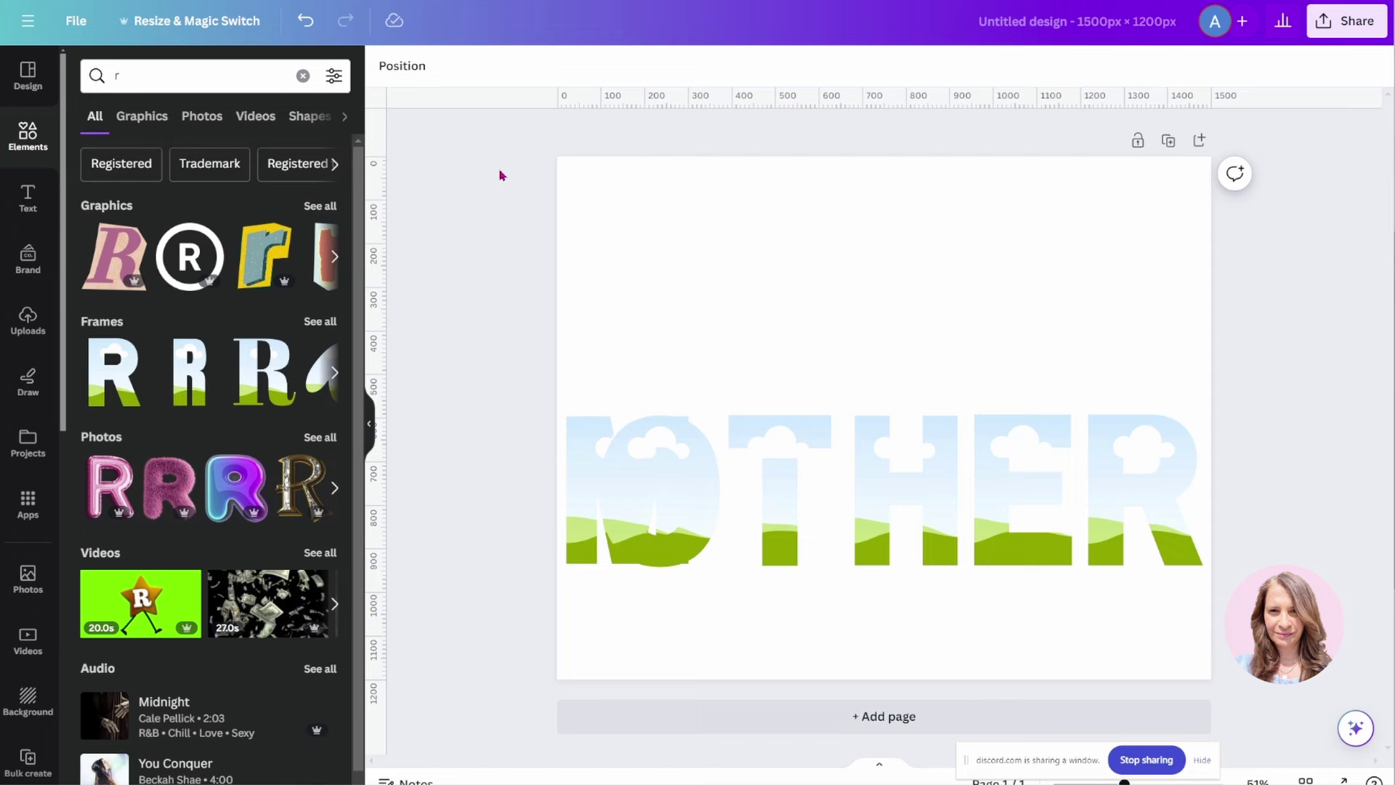
click(163, 27)
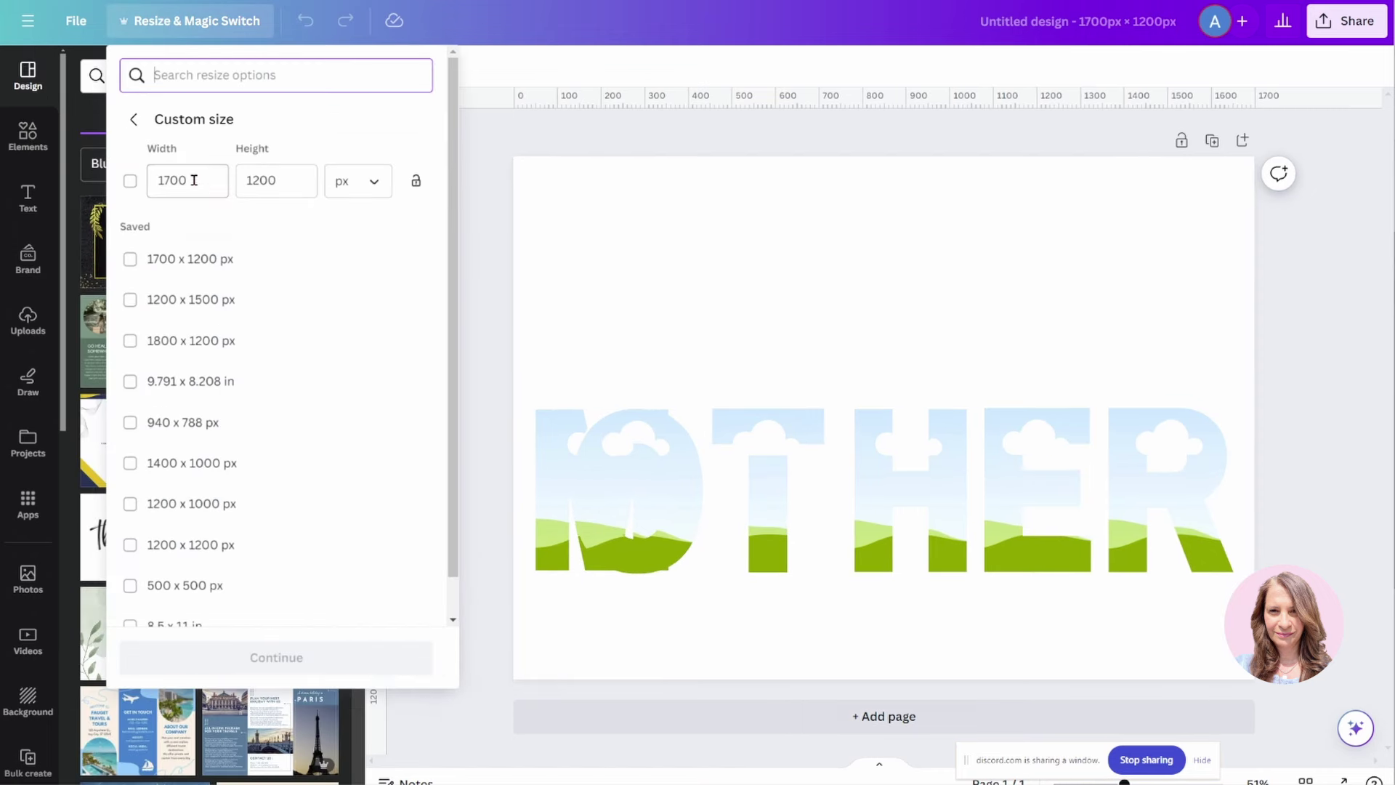
click(192, 181)
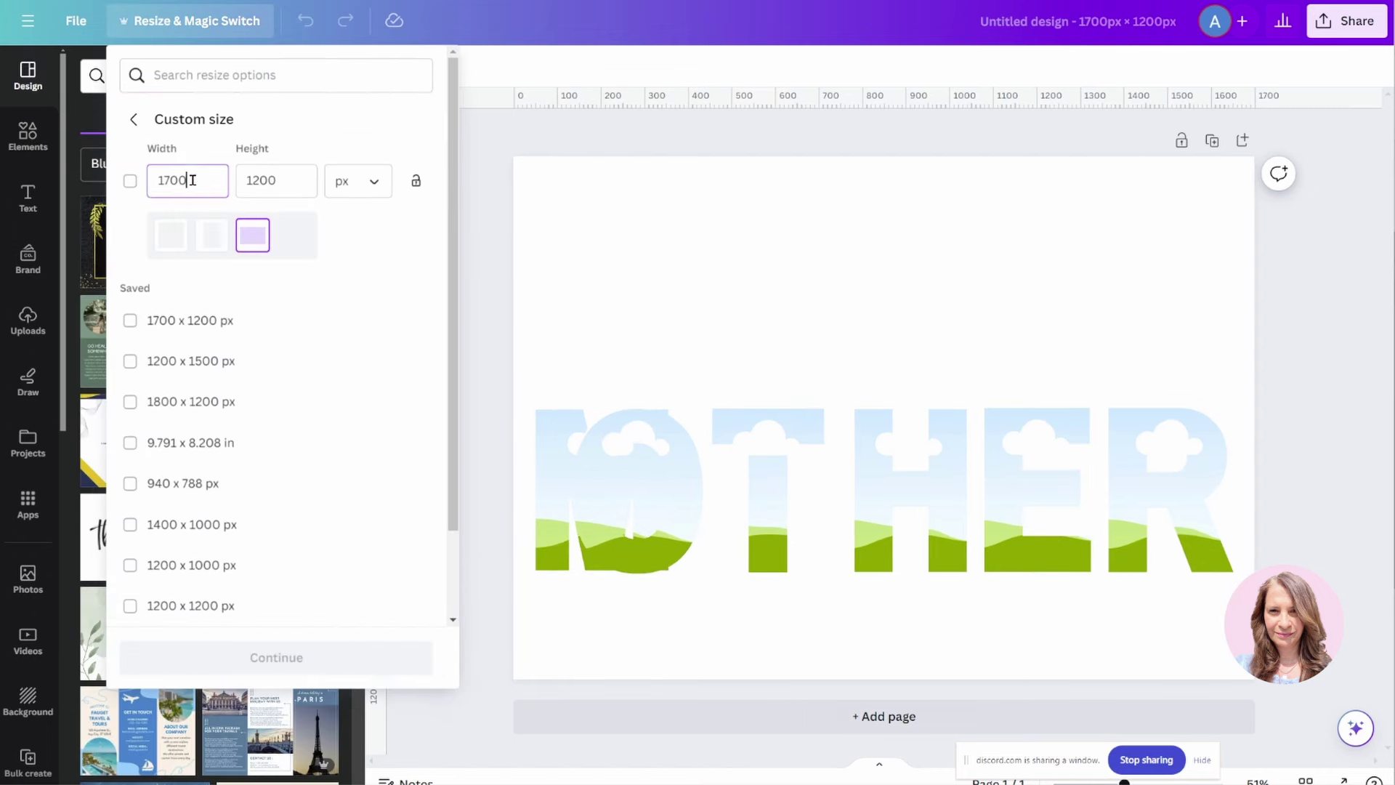
text(2000)
click(128, 183)
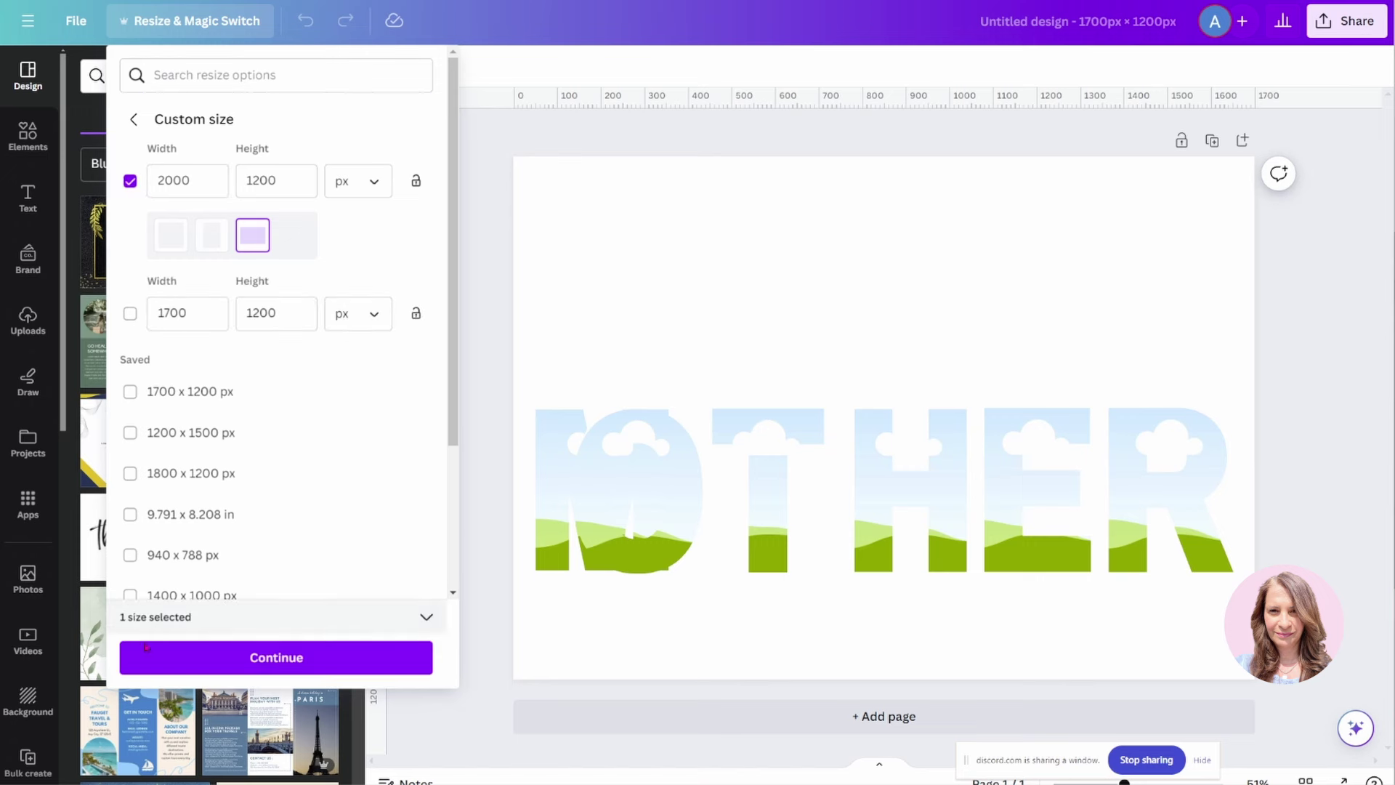
click(146, 658)
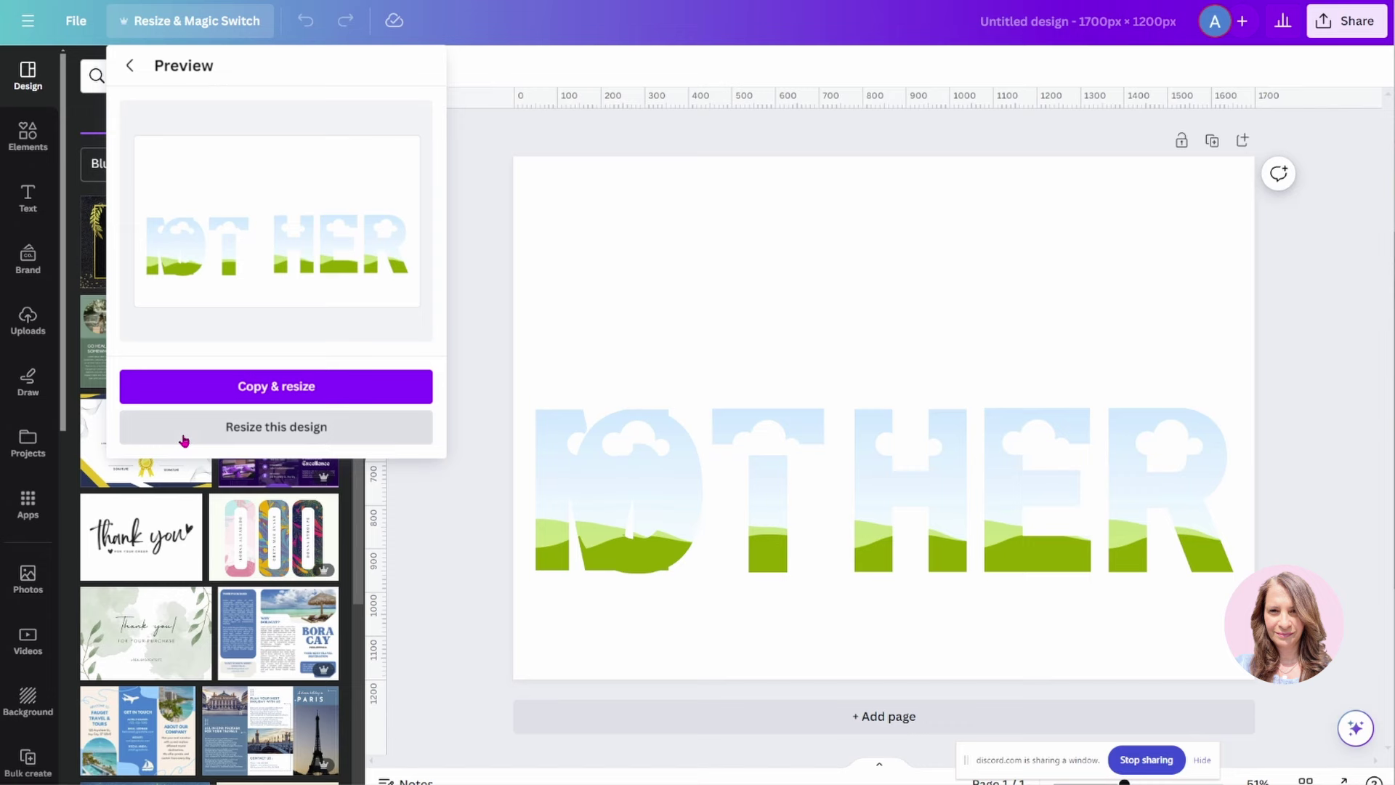
click(180, 436)
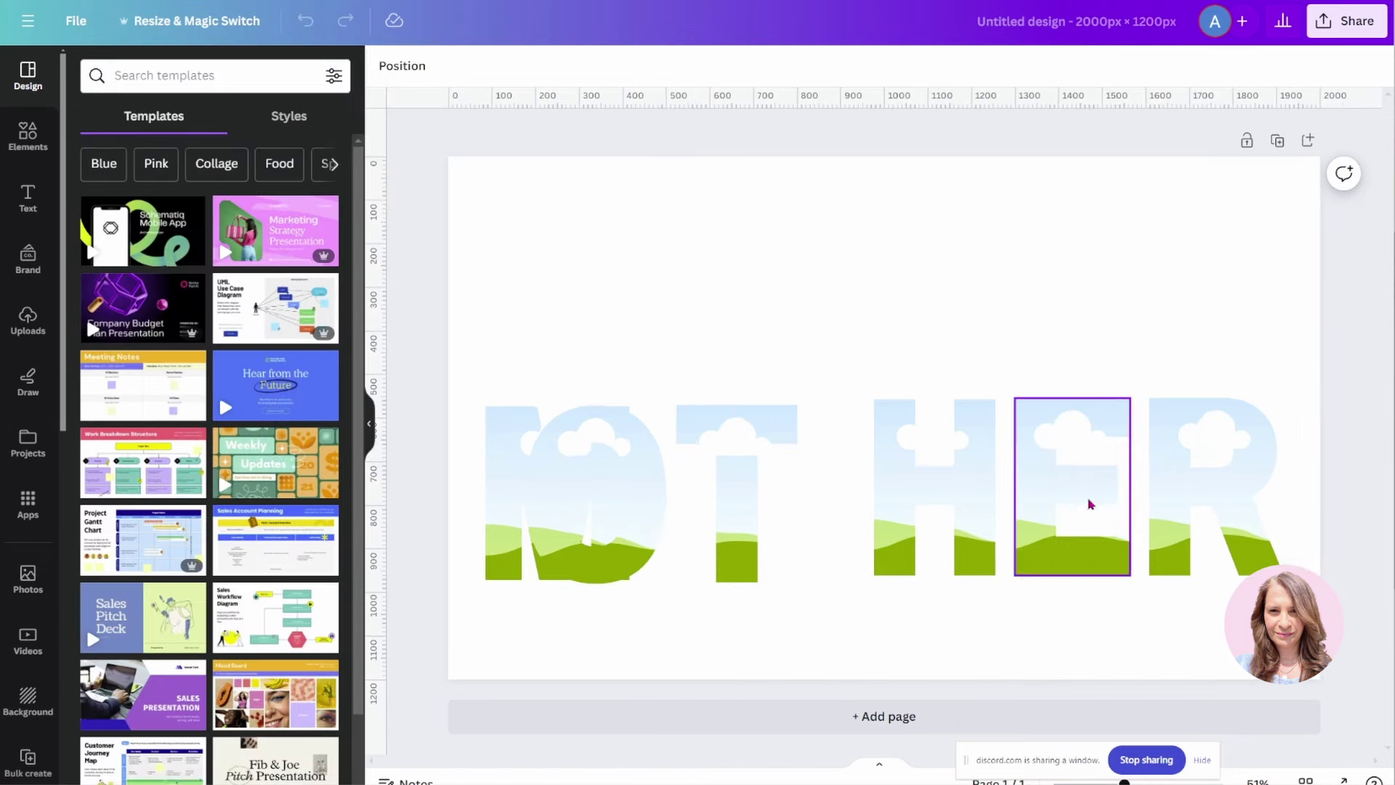
Step: Raise the R, E, H, T, O and M frames onto a common baseline
drag(1208, 508, 1207, 444)
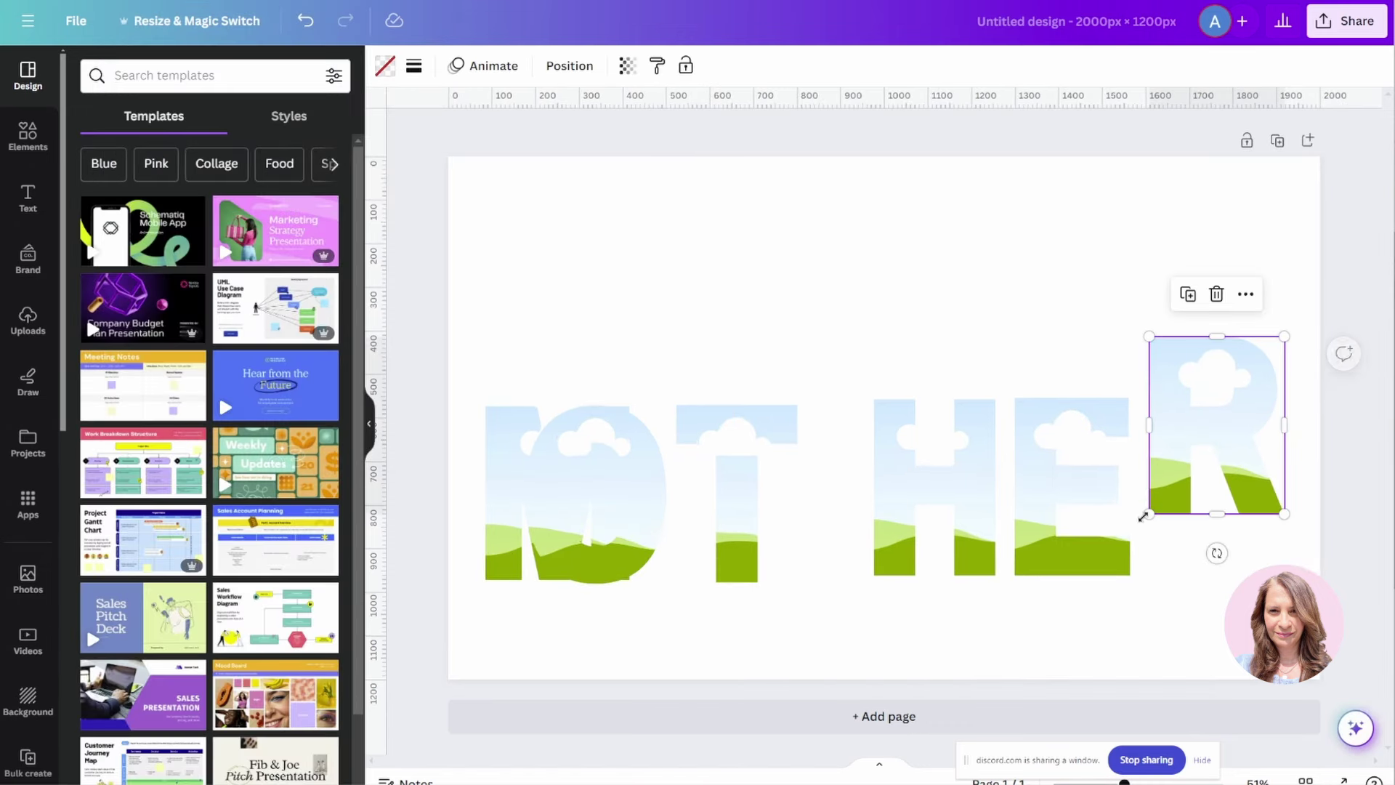
drag(1069, 556, 1068, 484)
drag(960, 560, 962, 496)
drag(739, 572, 794, 500)
drag(632, 560, 683, 478)
drag(564, 555, 541, 483)
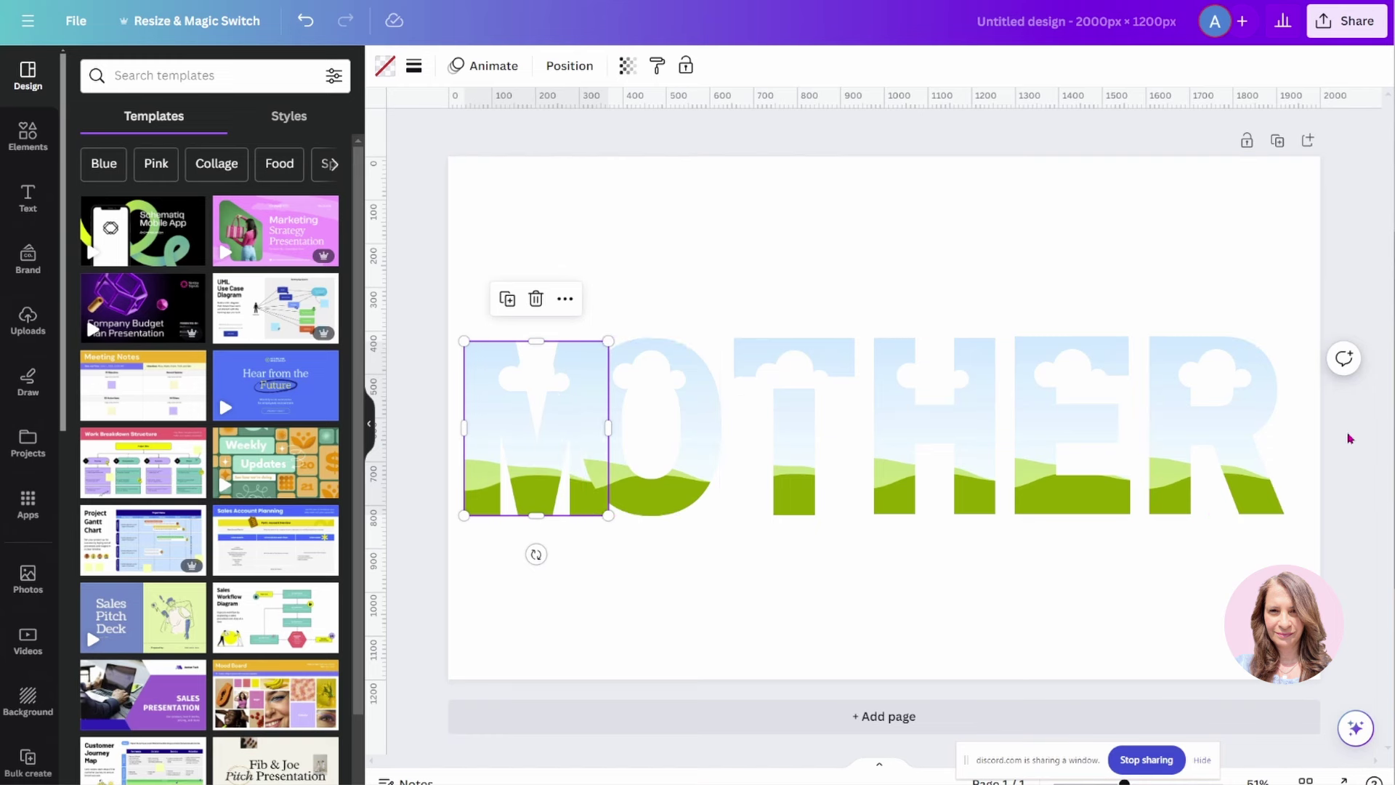
Step: Shrink the six letters together and nudge the M and O to even the spacing
drag(1350, 438, 458, 389)
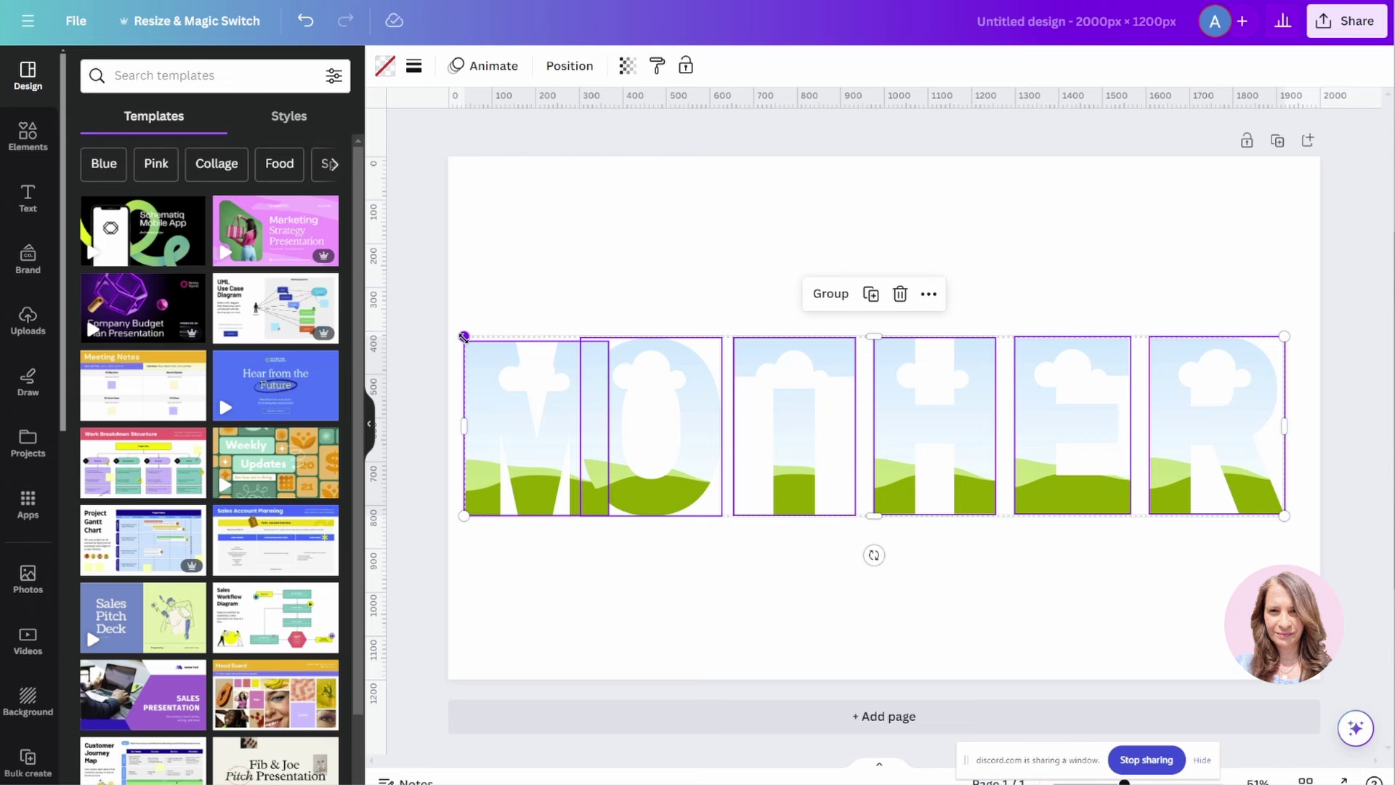
drag(461, 334, 514, 348)
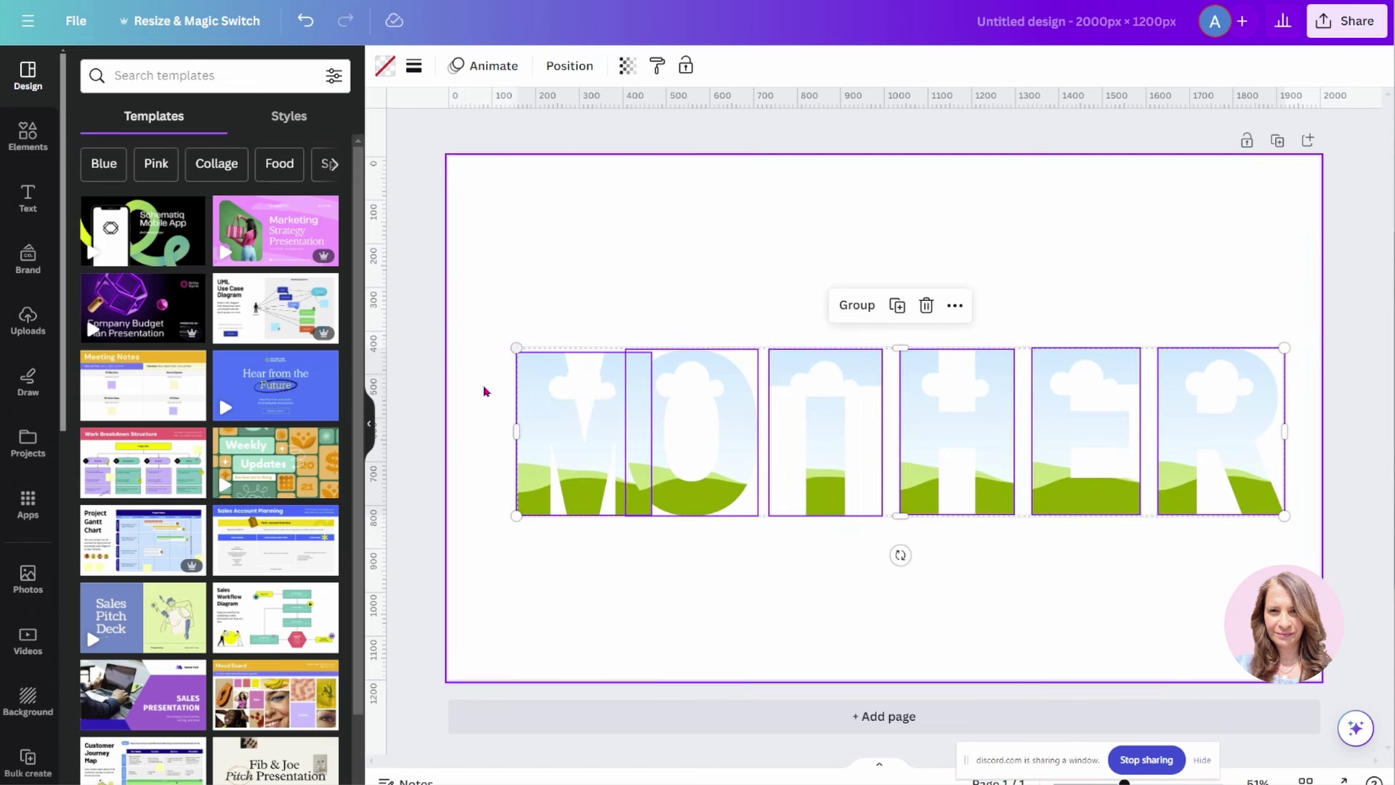
click(432, 403)
drag(586, 467, 569, 460)
drag(656, 472, 679, 470)
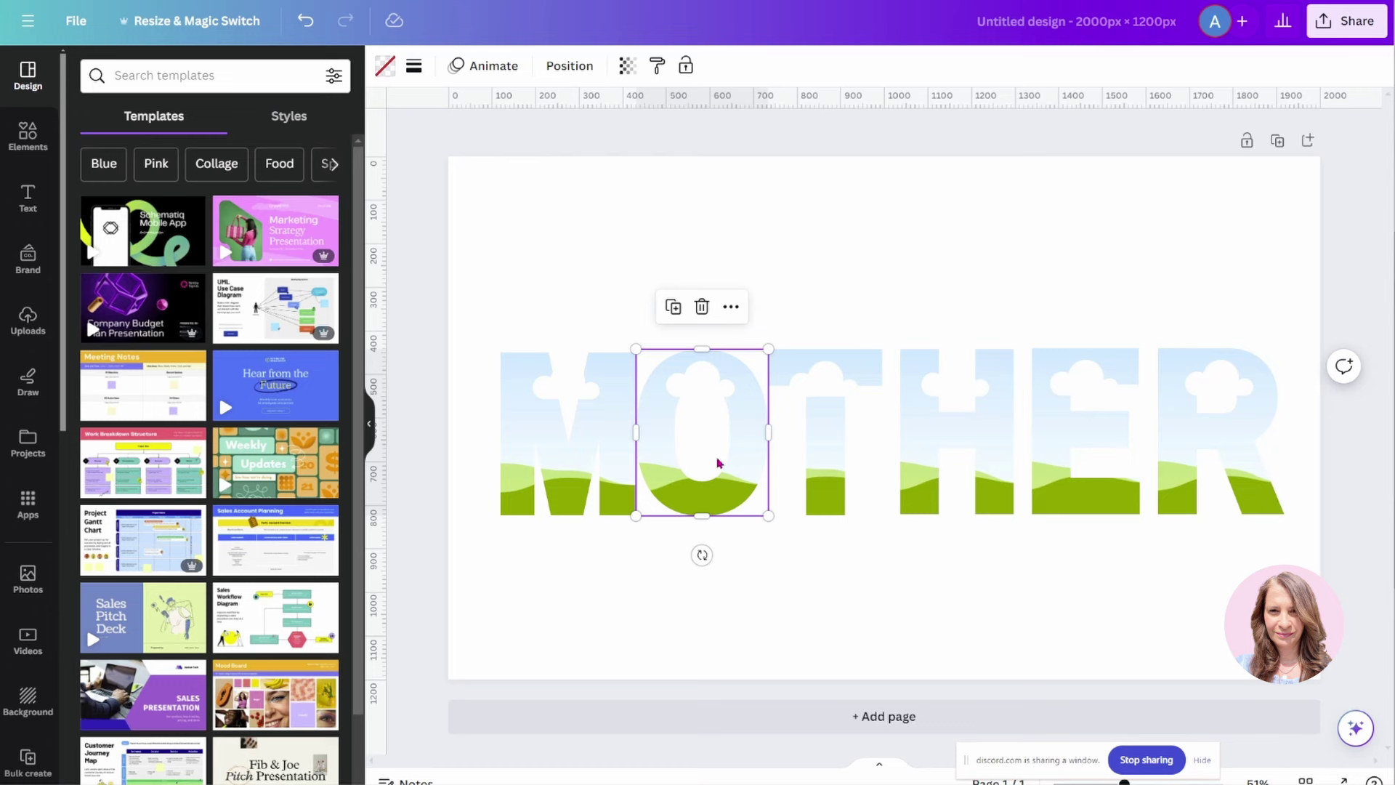
drag(399, 446, 1282, 468)
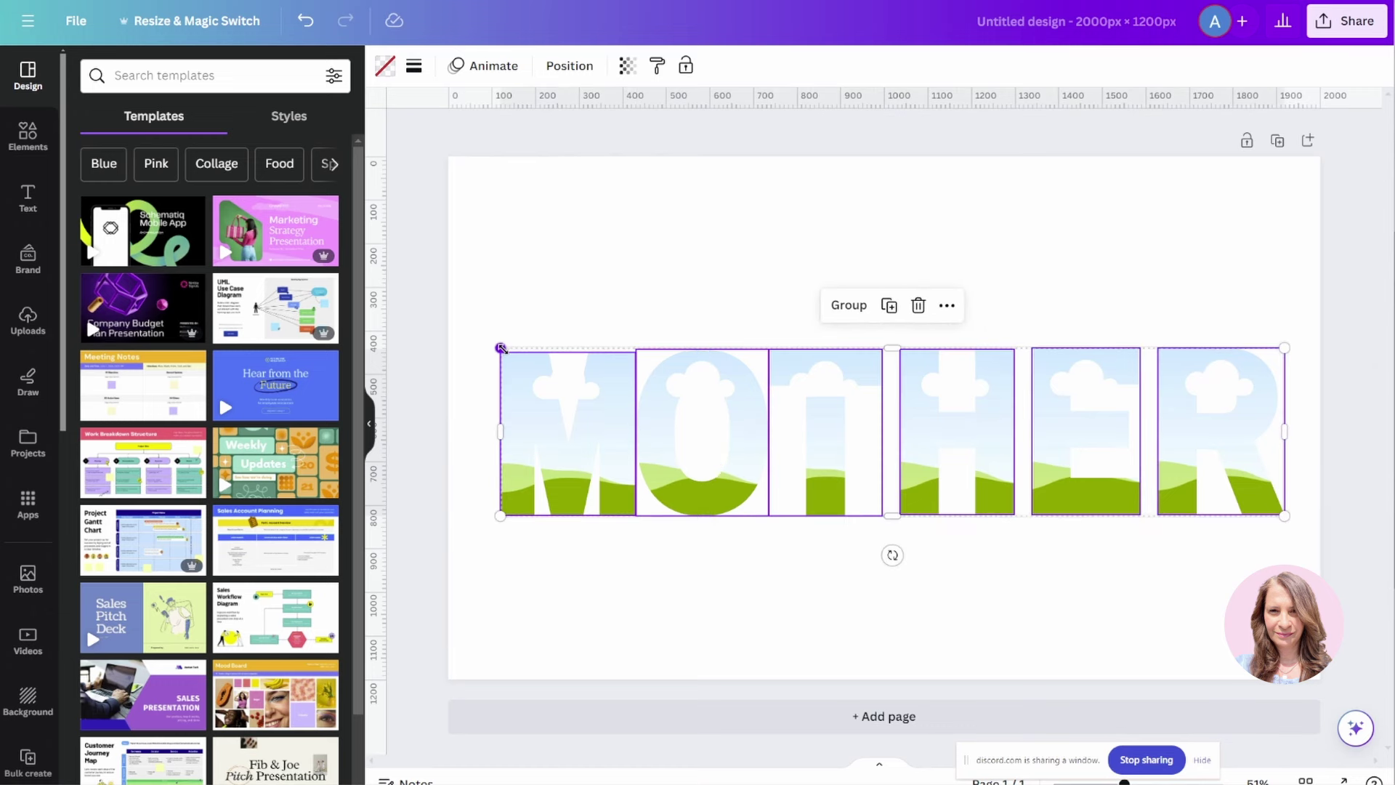
drag(501, 348, 529, 354)
click(429, 367)
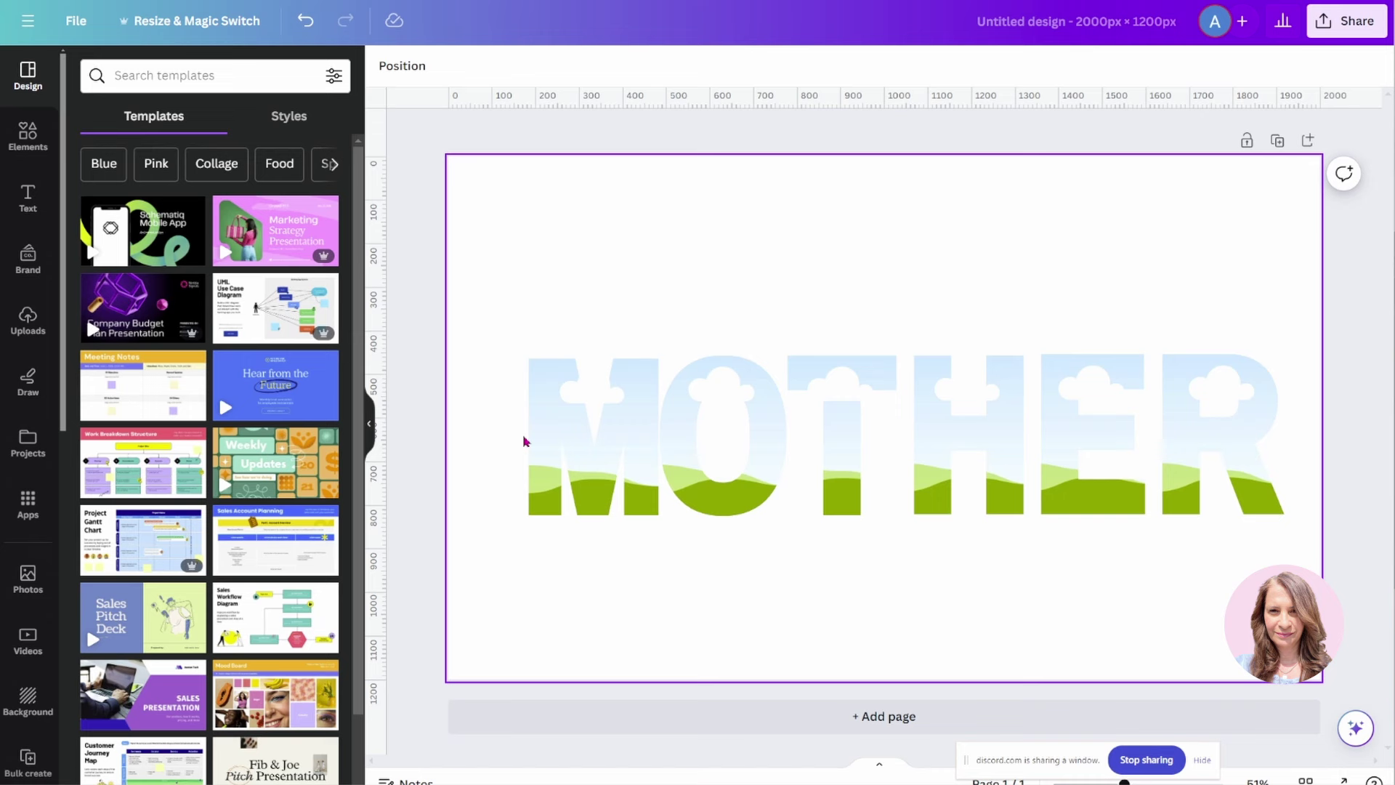
click(579, 458)
click(1210, 436)
click(659, 577)
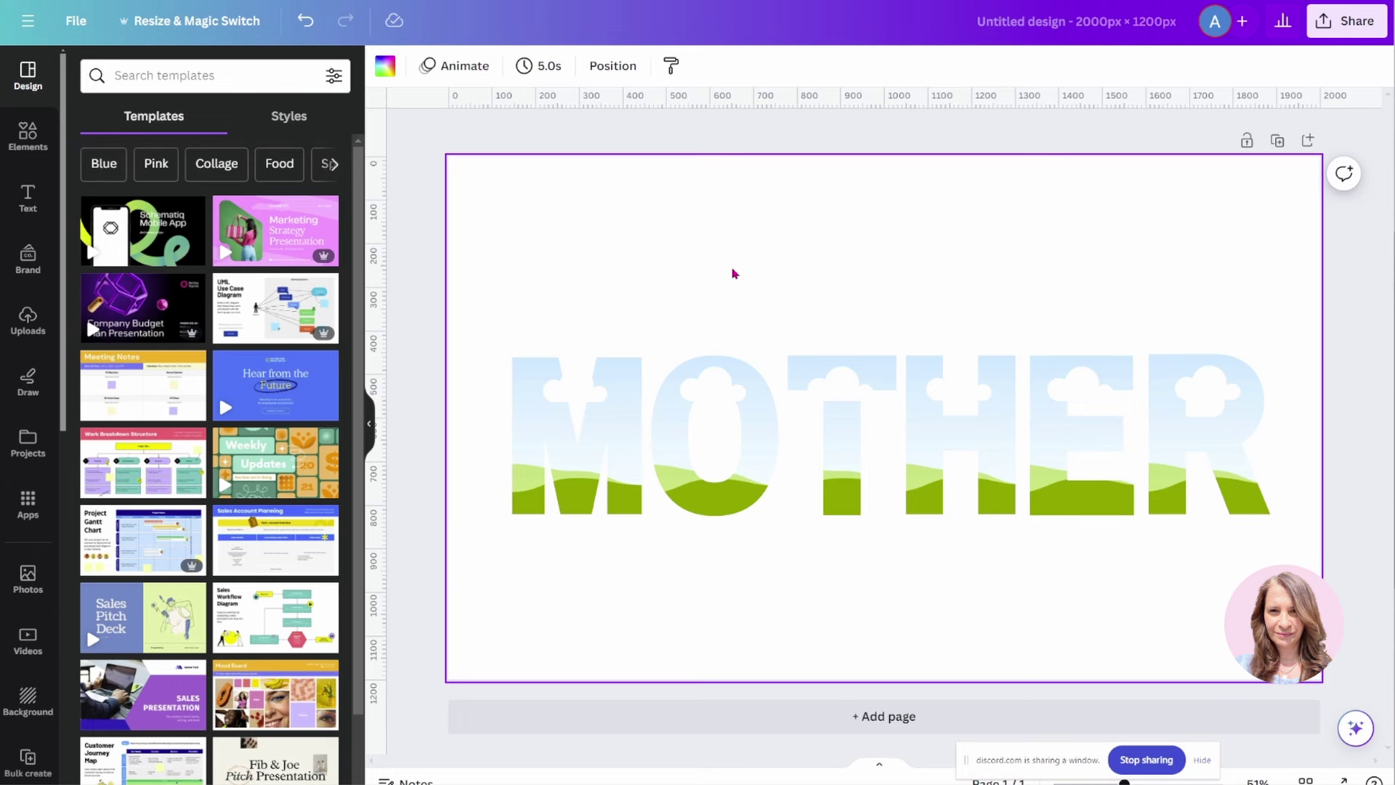
Step: Search Elements for 'family' photos and set one as the page background
click(28, 136)
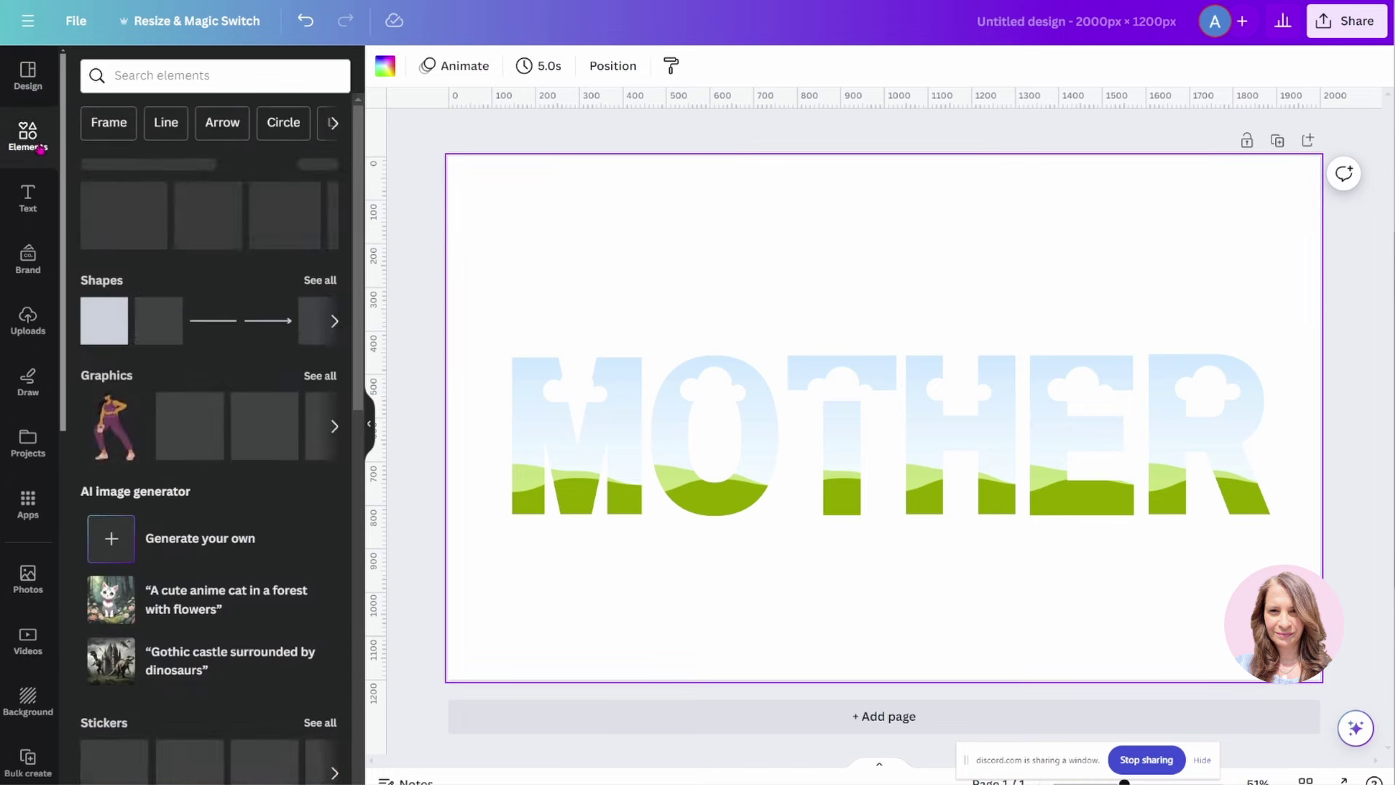
click(145, 78)
text(family)
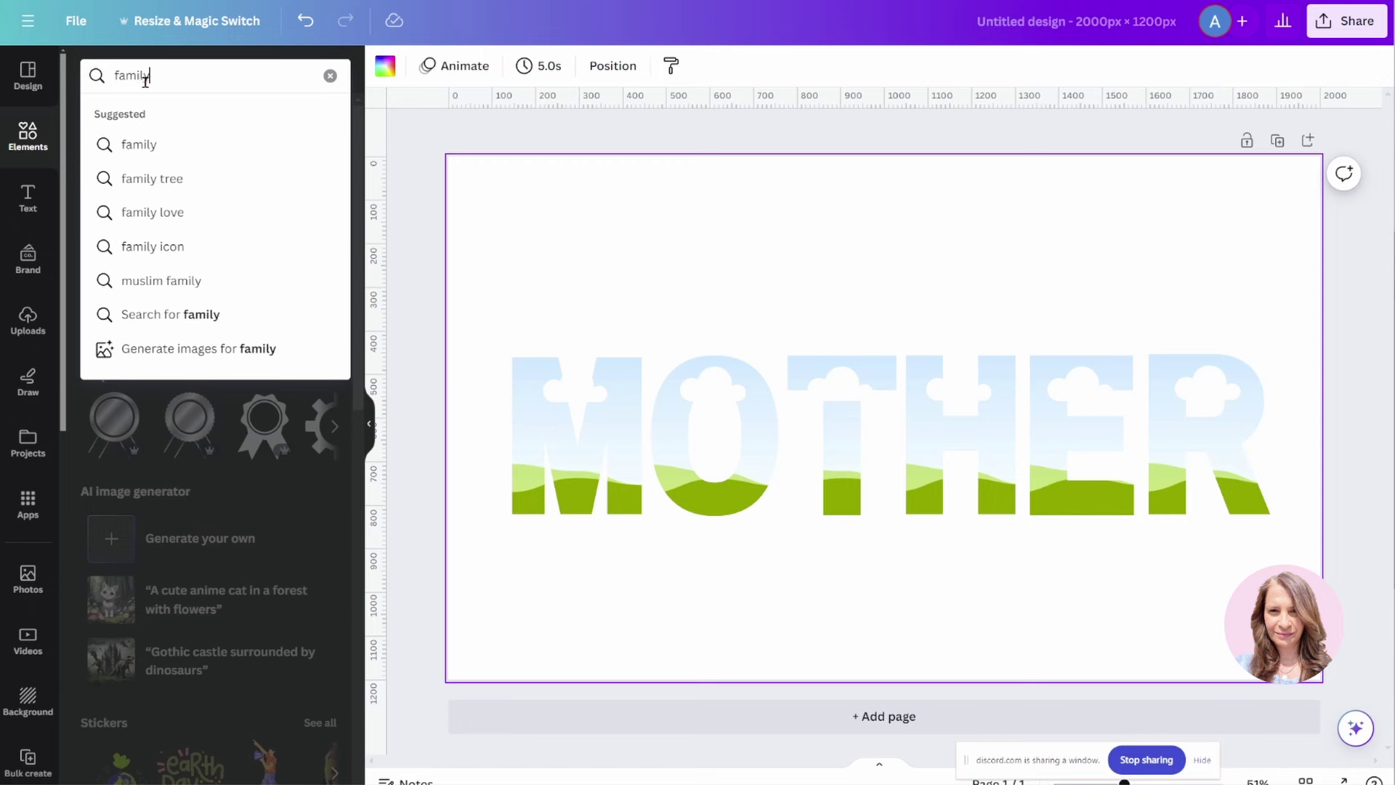
key(Return)
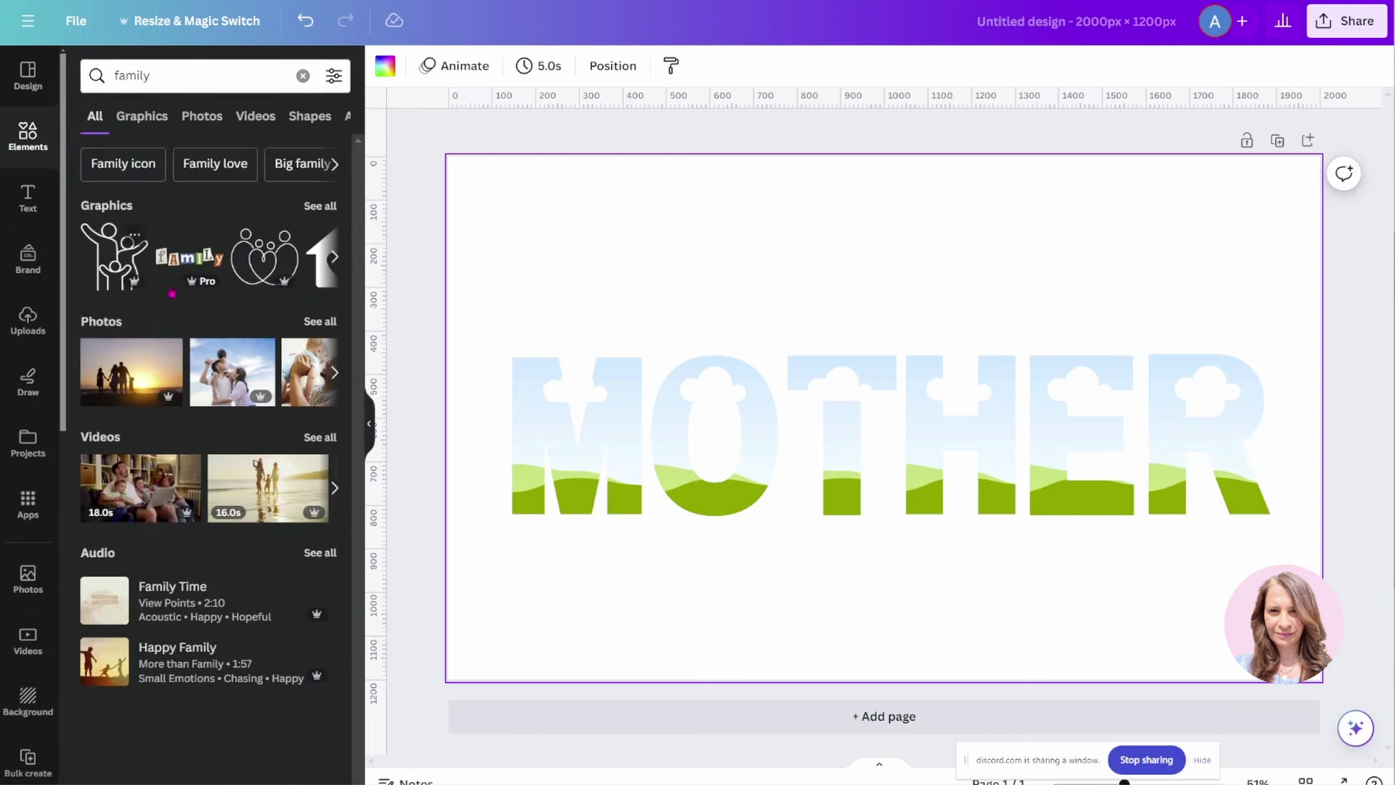
click(311, 323)
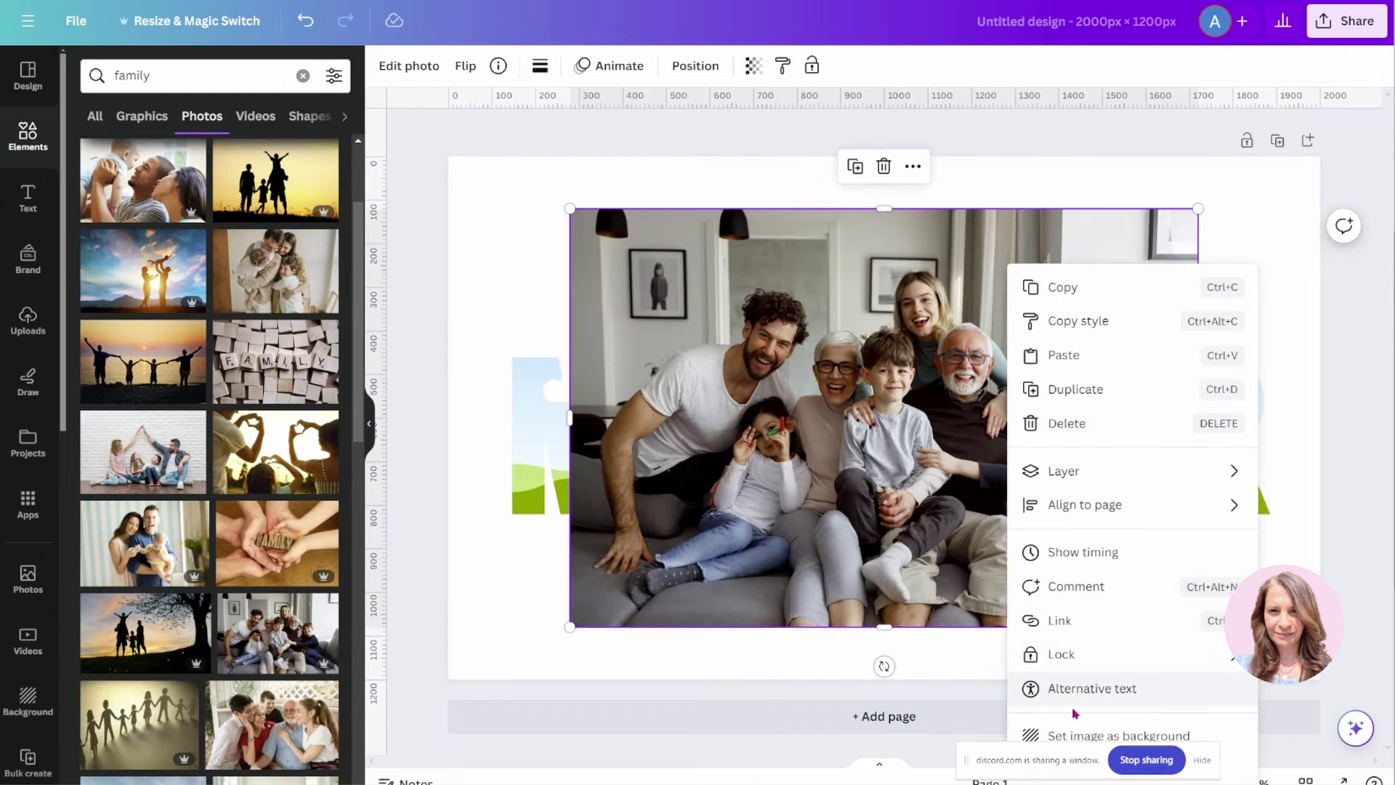
click(1057, 737)
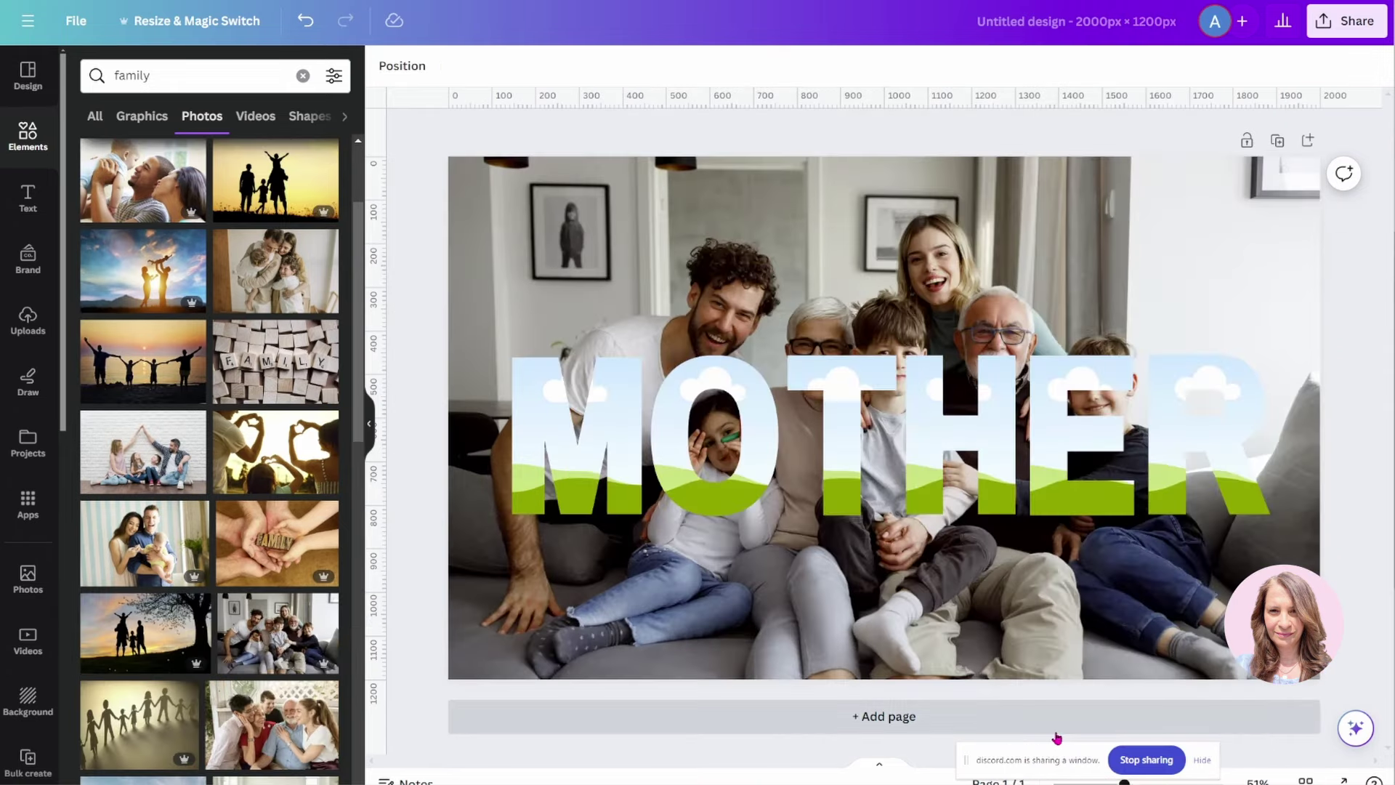
Step: Fade the background photo to transparency 24
click(986, 248)
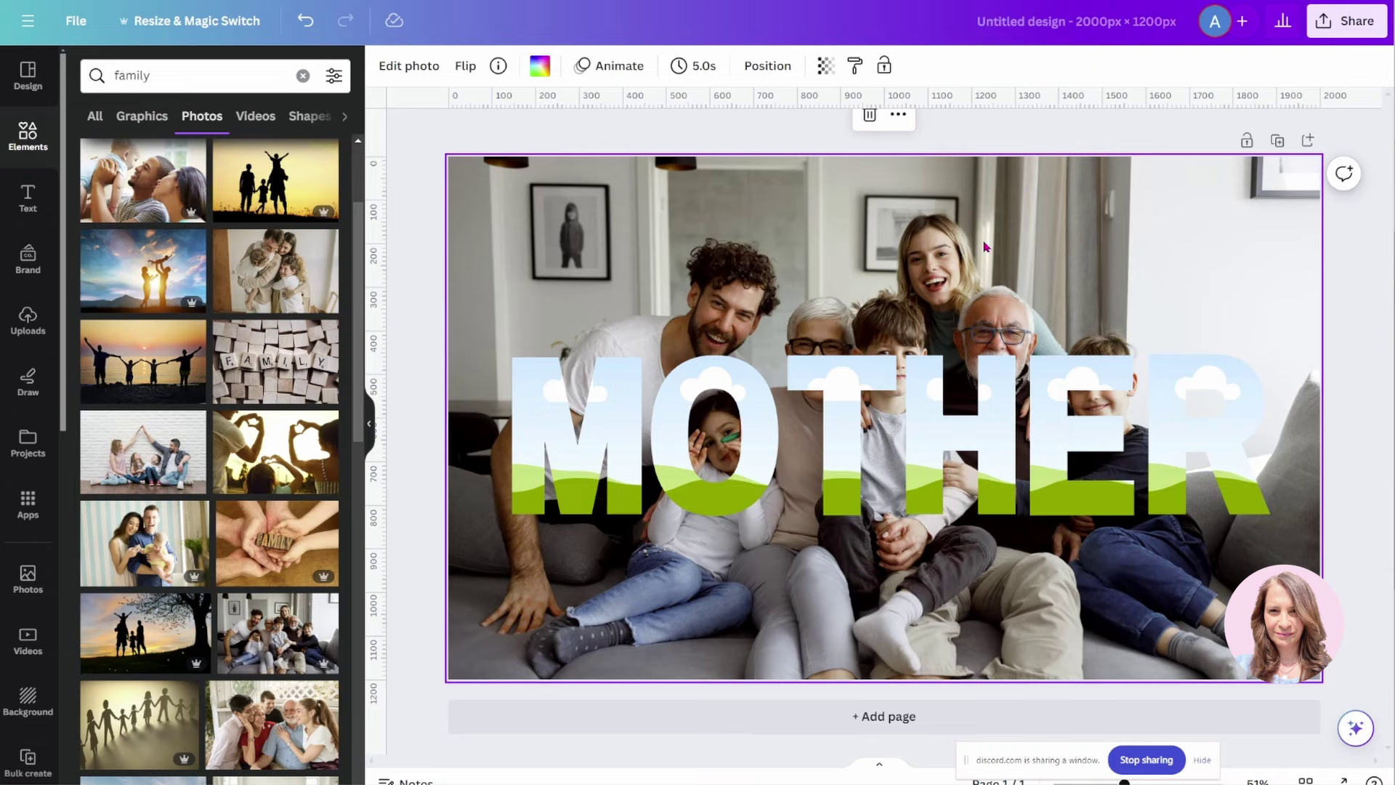
click(823, 70)
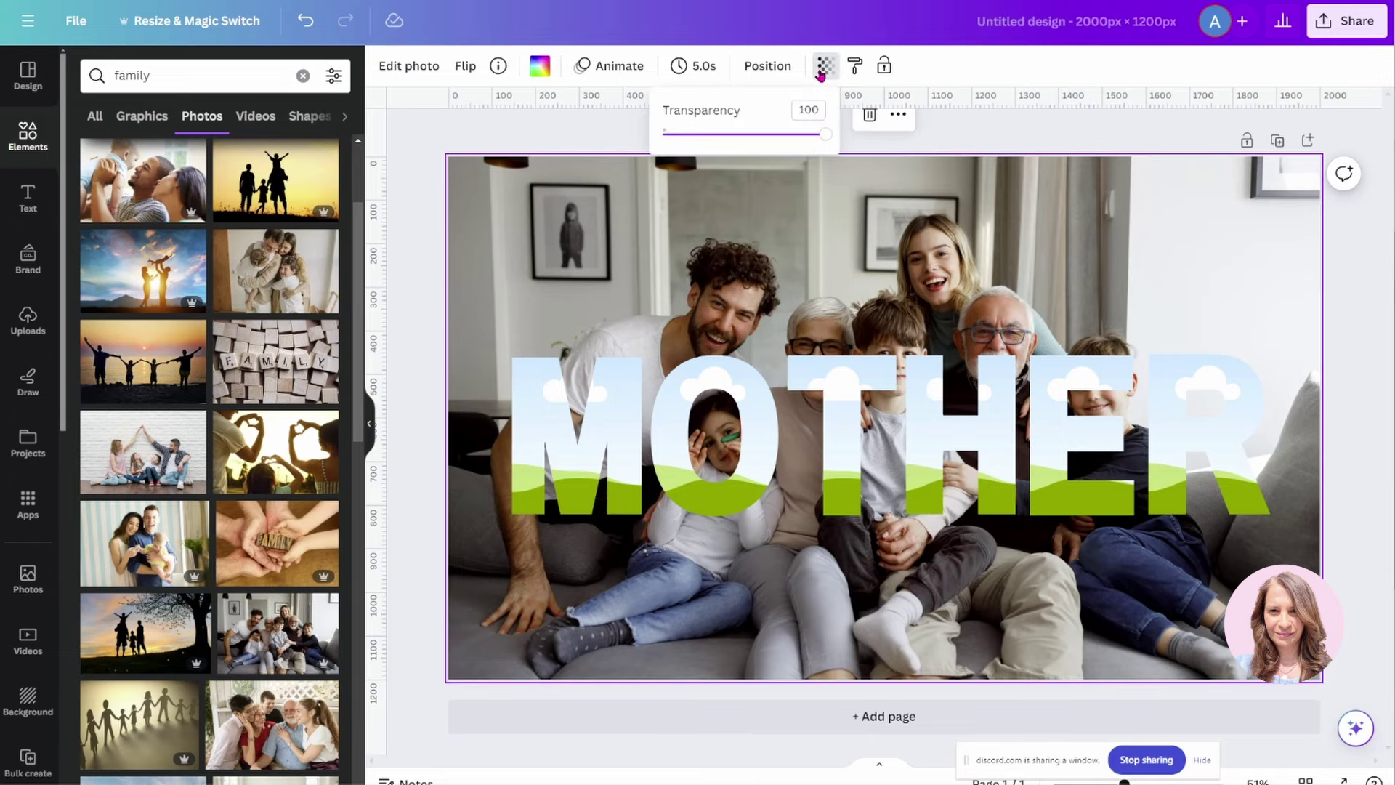
drag(828, 144, 704, 144)
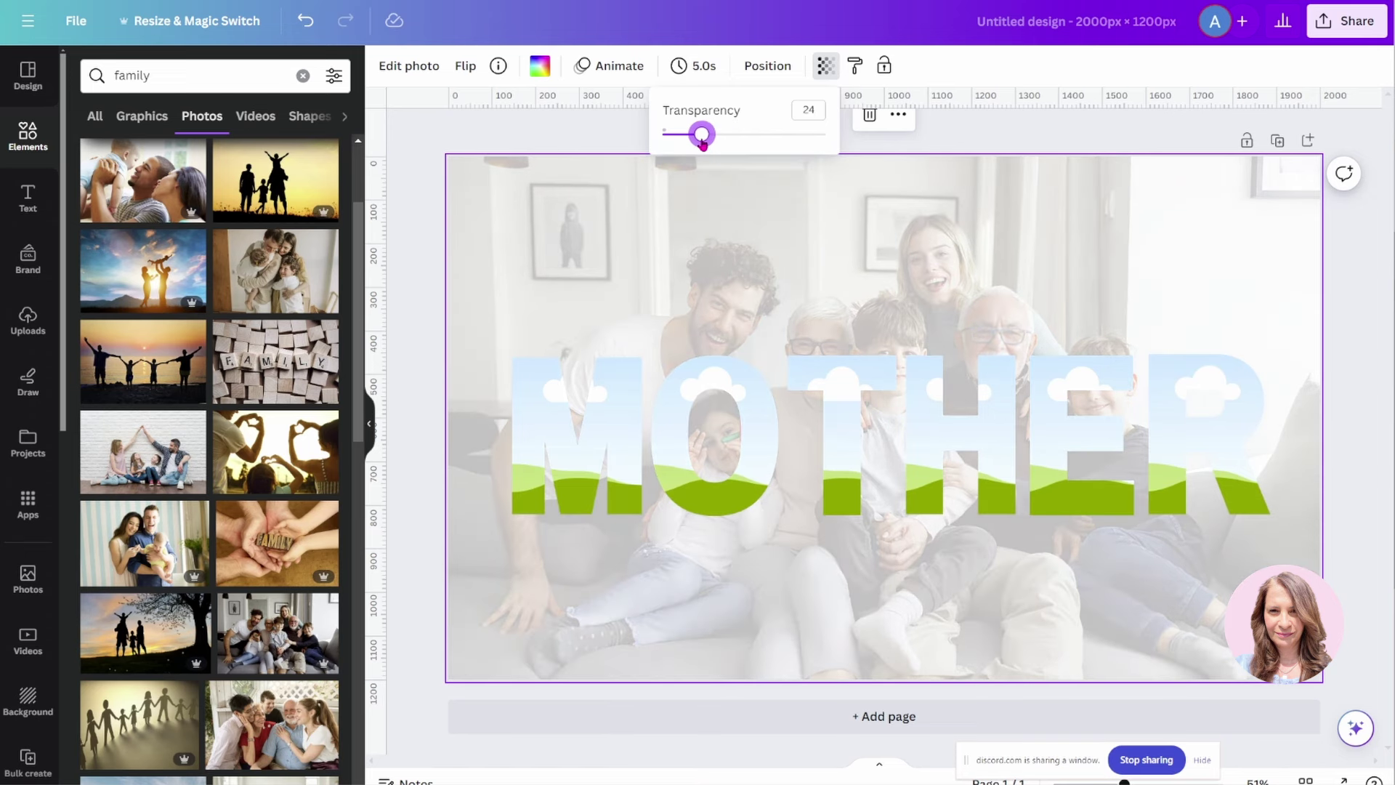
click(576, 127)
click(580, 130)
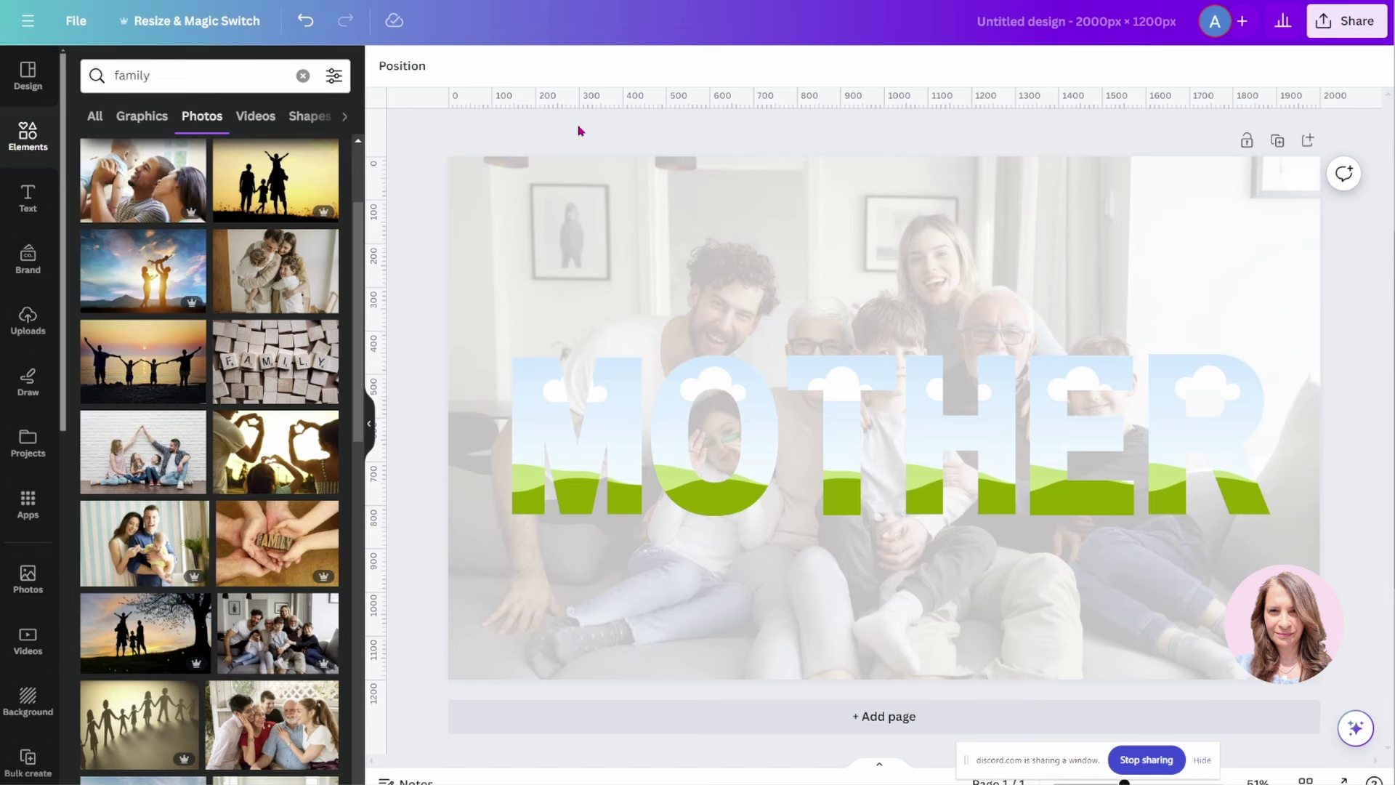
Step: Fill the M frame with a family photo and shift the photo left inside it
click(596, 421)
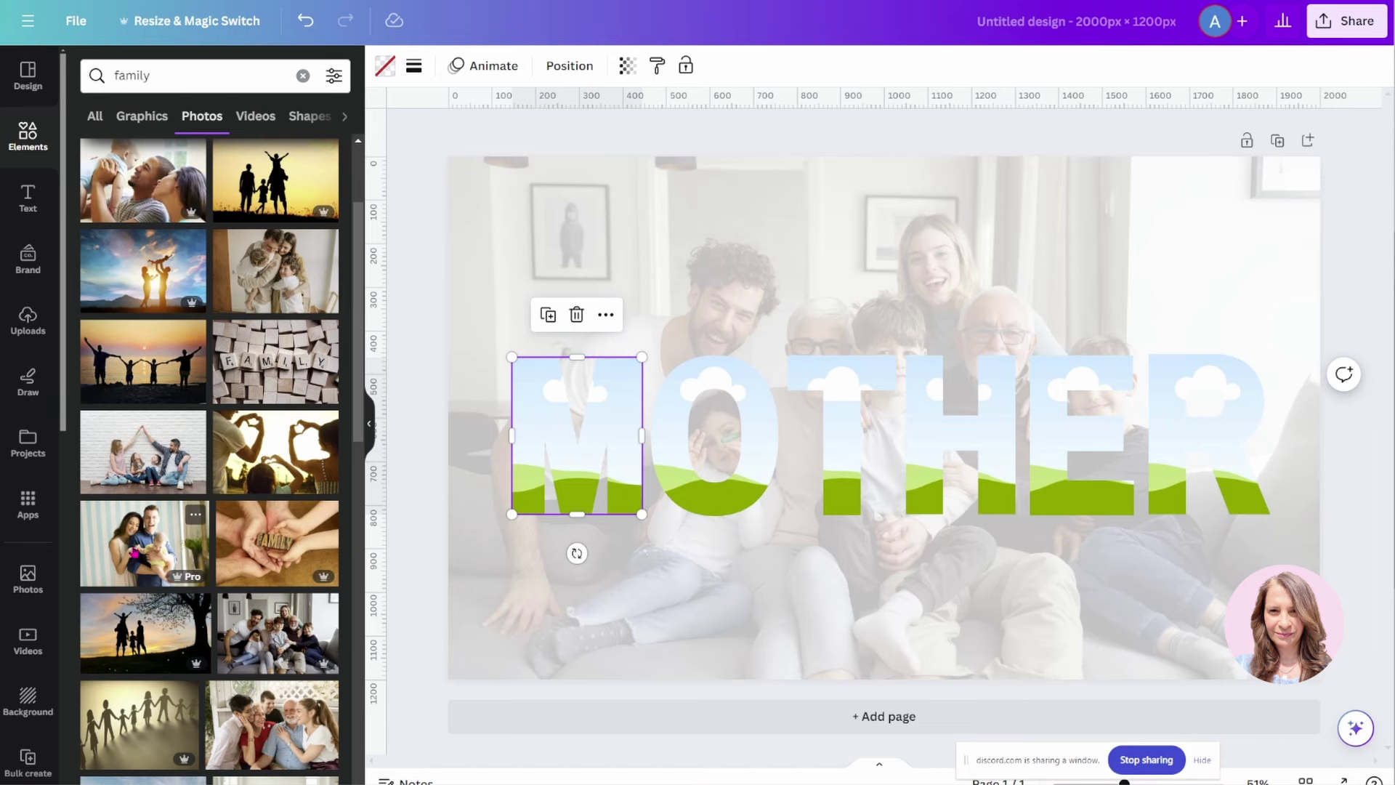
click(136, 549)
drag(772, 415, 625, 412)
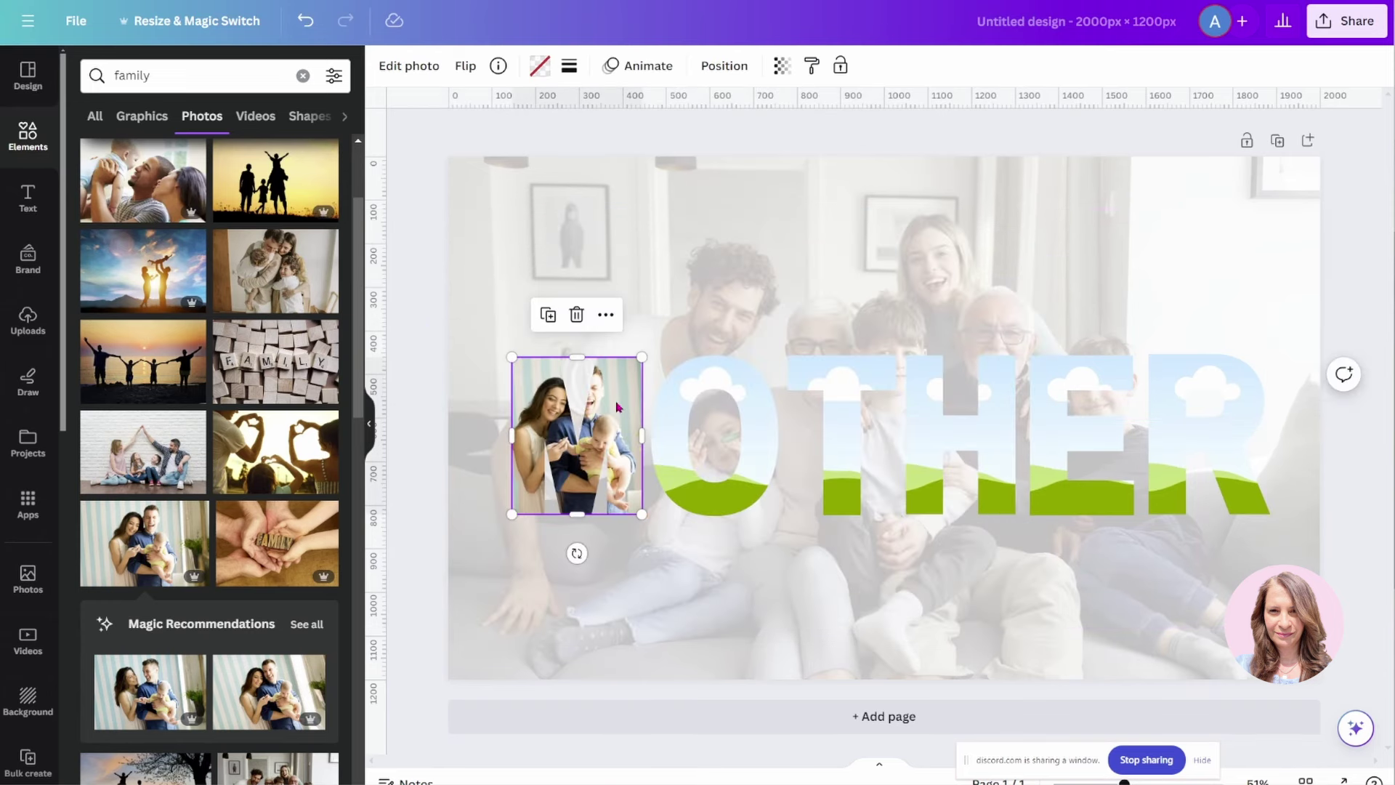
double_click(616, 406)
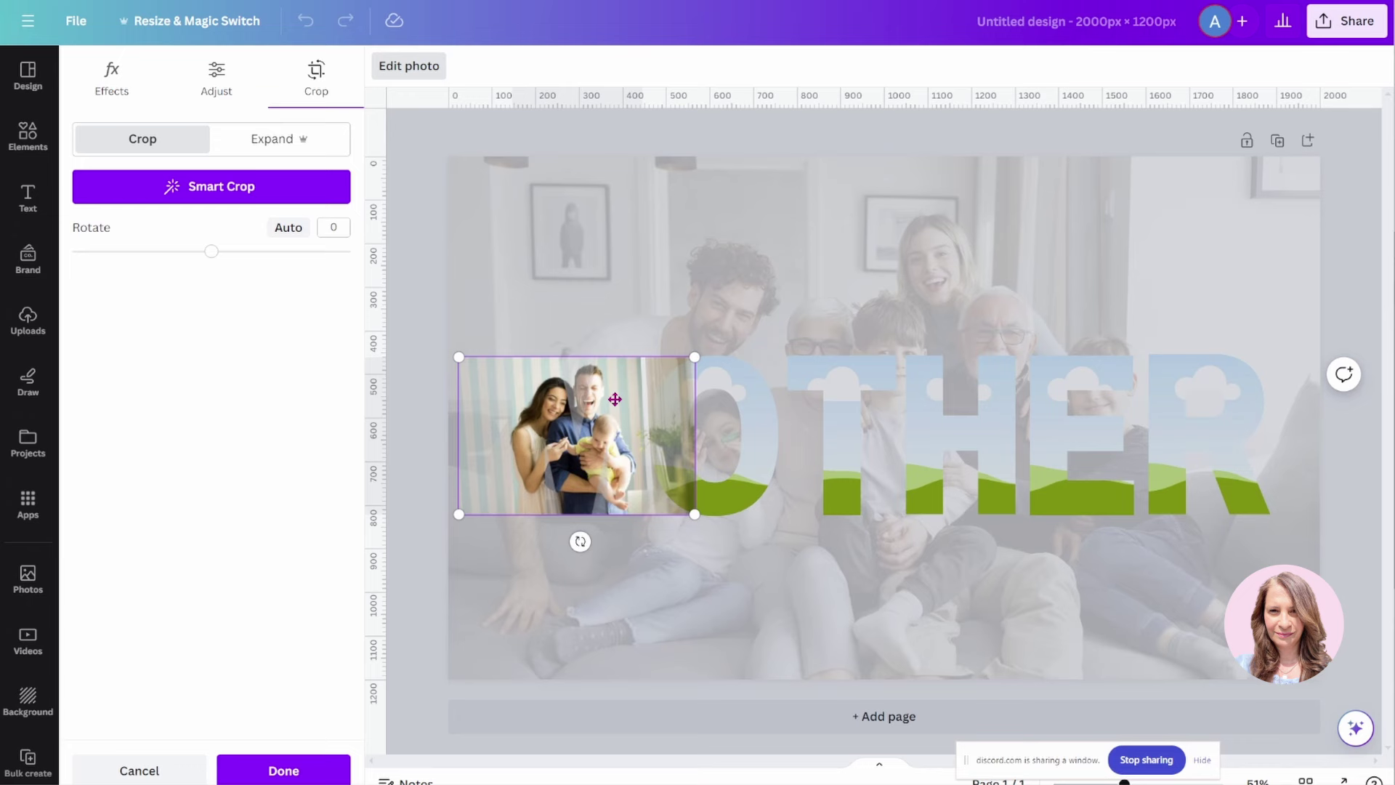
drag(615, 399, 592, 399)
click(470, 322)
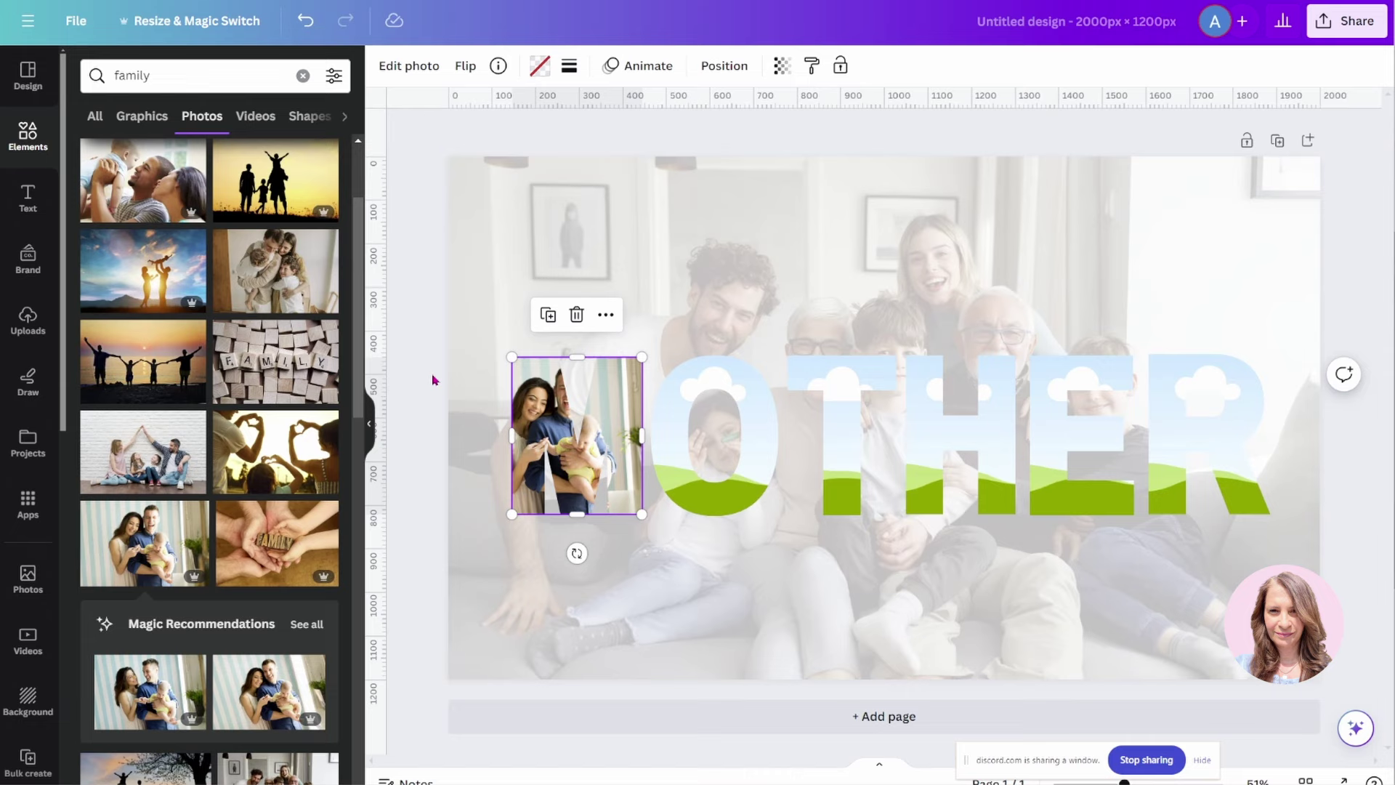
Step: Fill the O with an enlarged family photo and drag a multigenerational photo onto the T
scroll(211, 436, down, 8)
click(144, 566)
drag(908, 352, 748, 436)
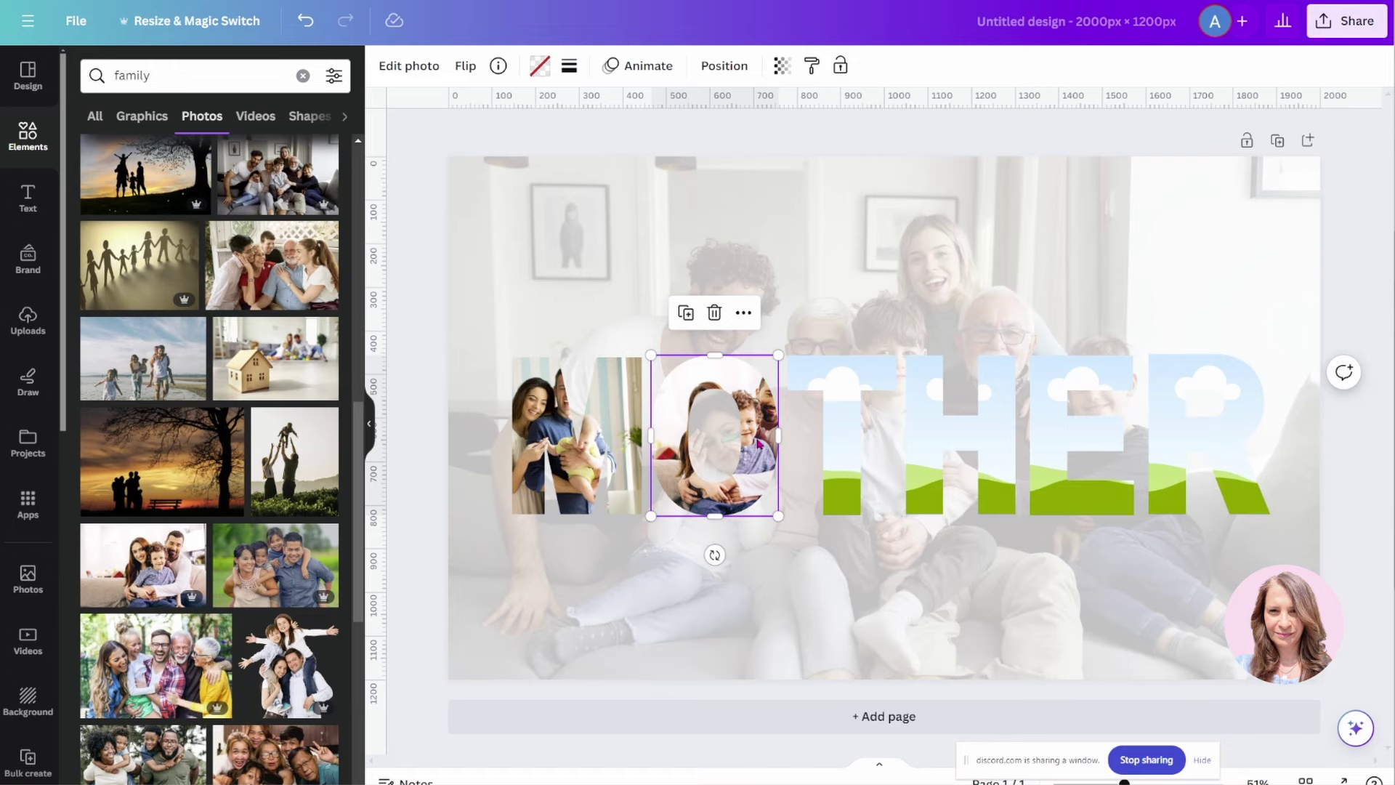
double_click(758, 444)
drag(591, 352, 557, 334)
click(665, 252)
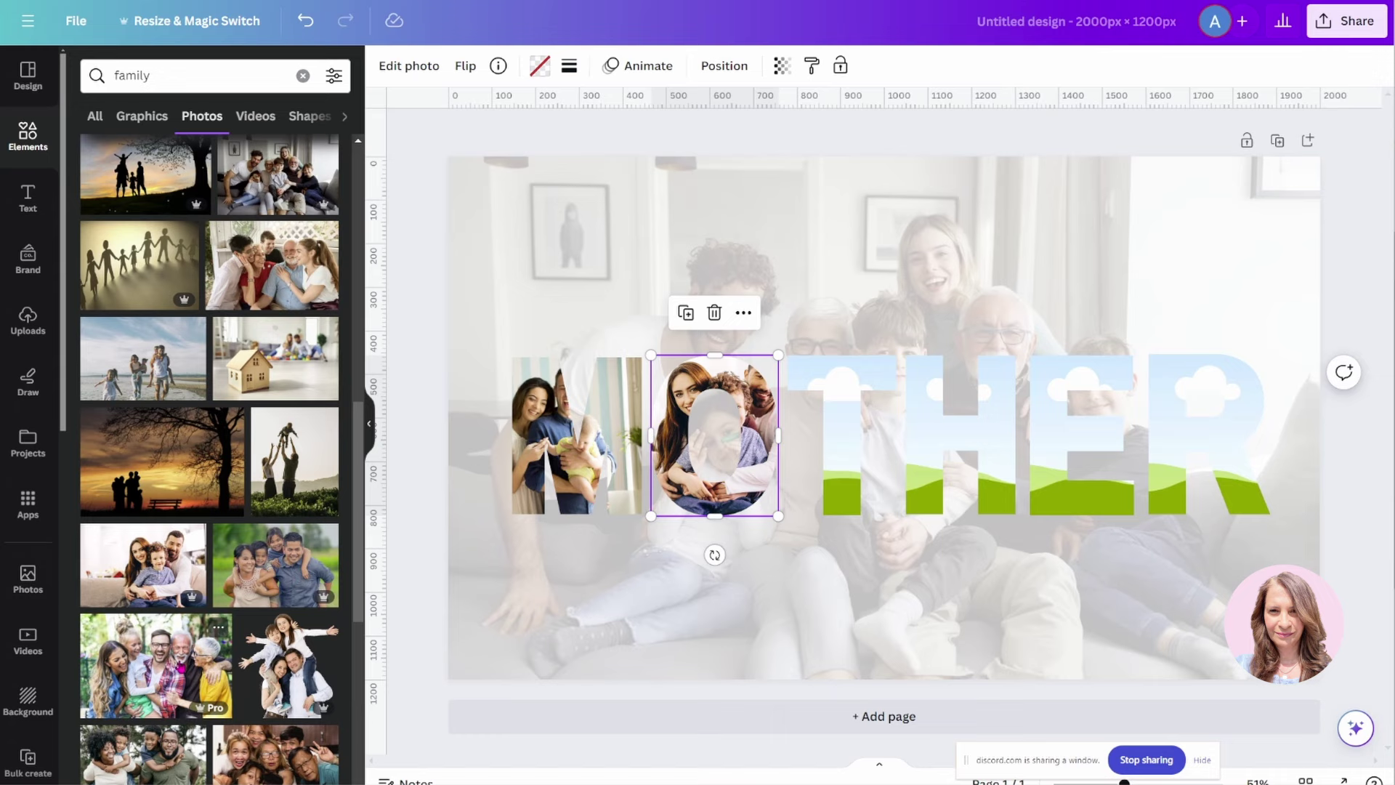
click(156, 665)
drag(890, 421, 777, 436)
Step: Enlarge the photo inside the T frame and shift it slightly right
double_click(848, 437)
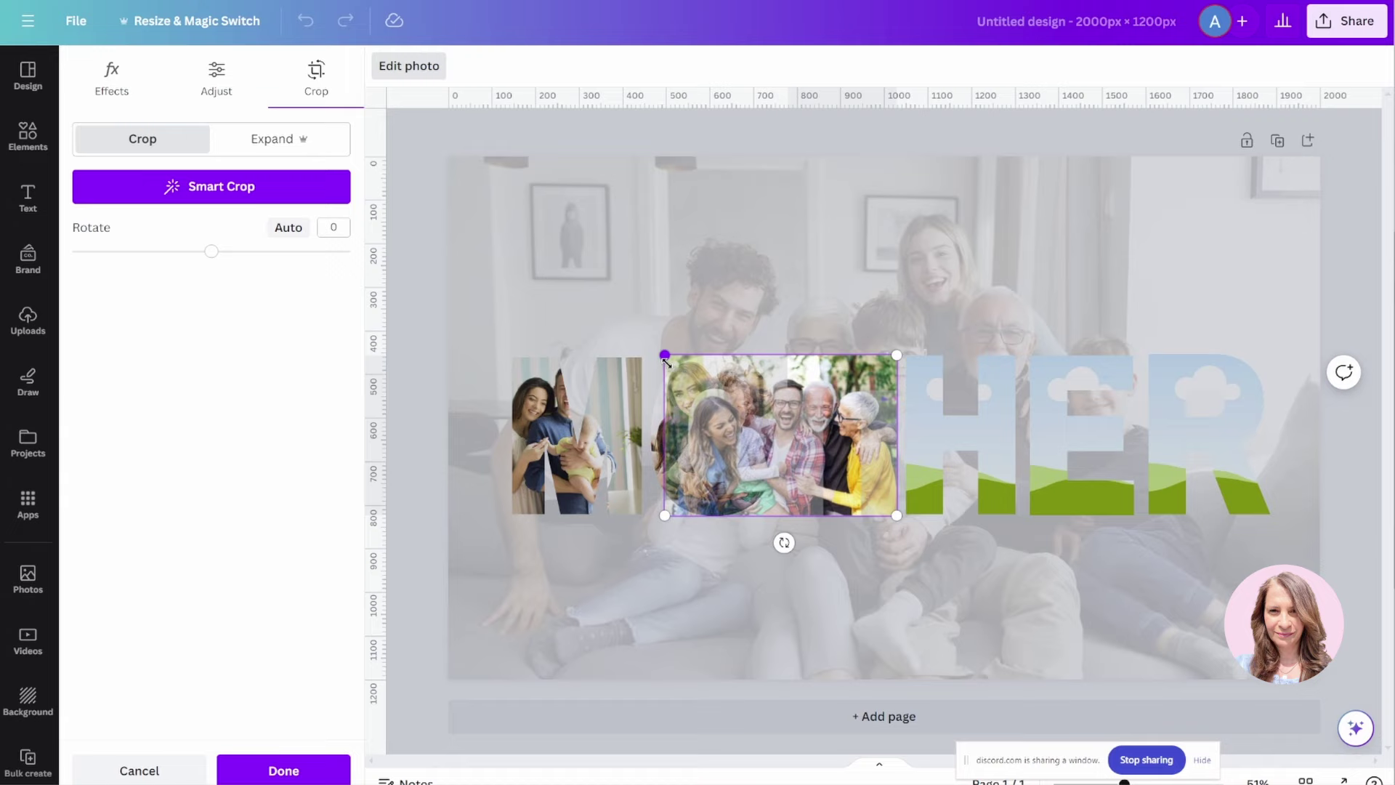
drag(664, 354, 633, 335)
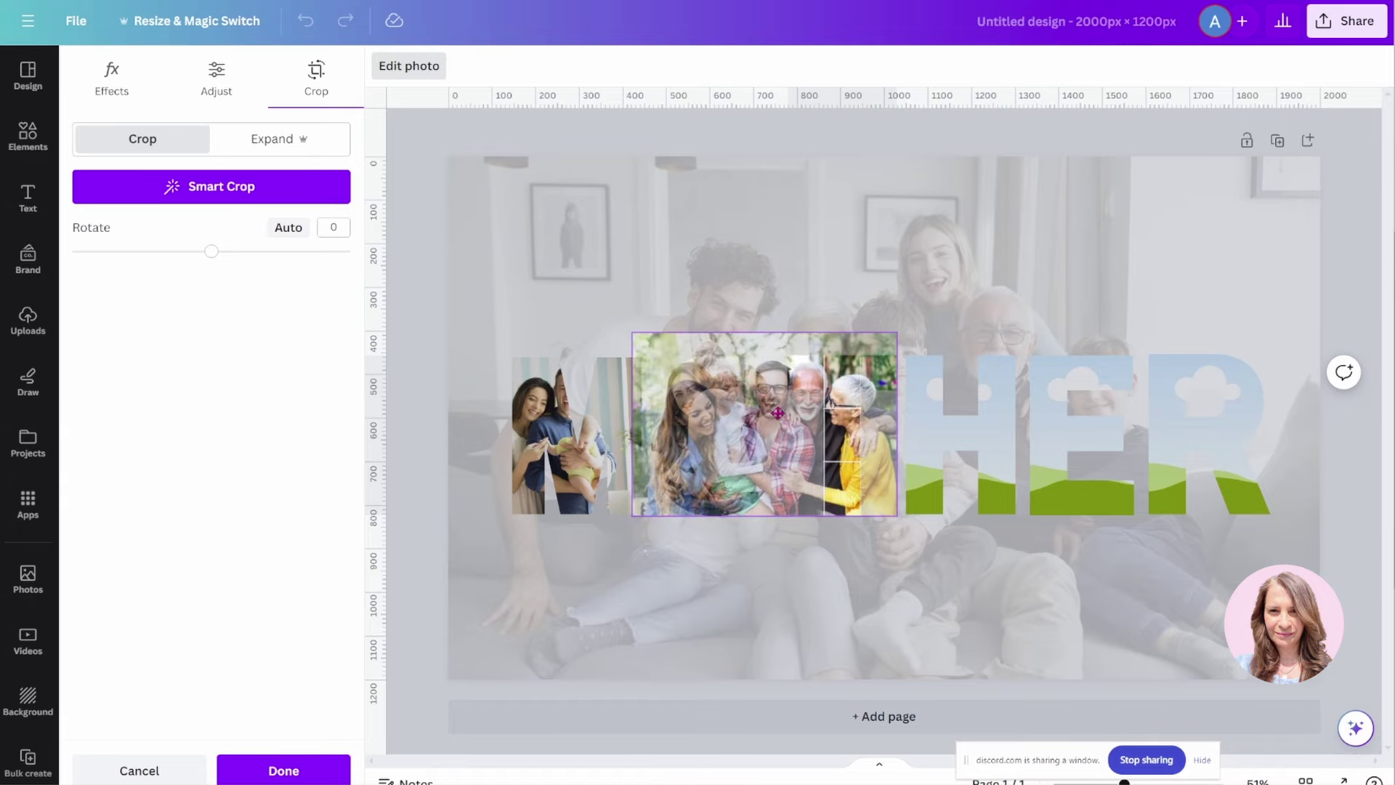
drag(777, 410, 782, 394)
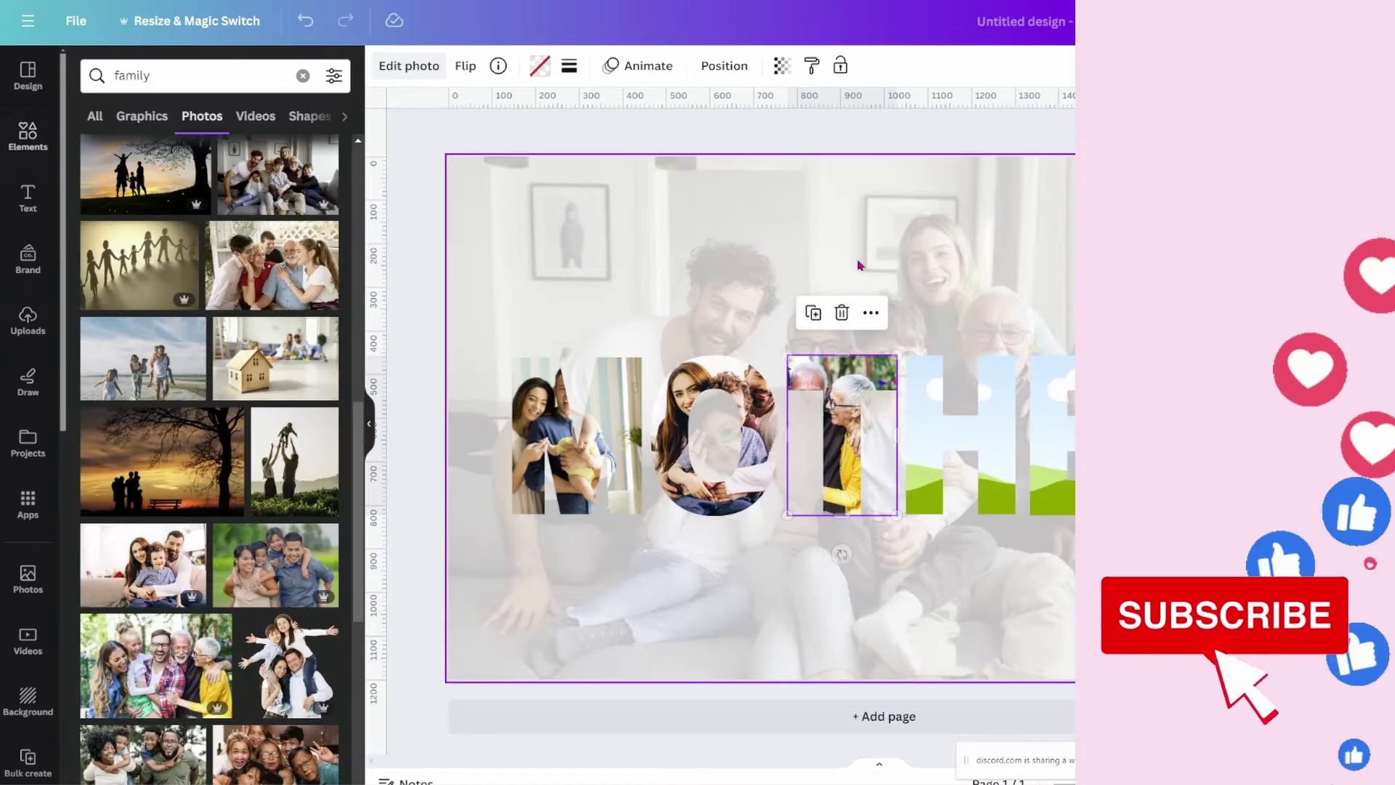
click(824, 247)
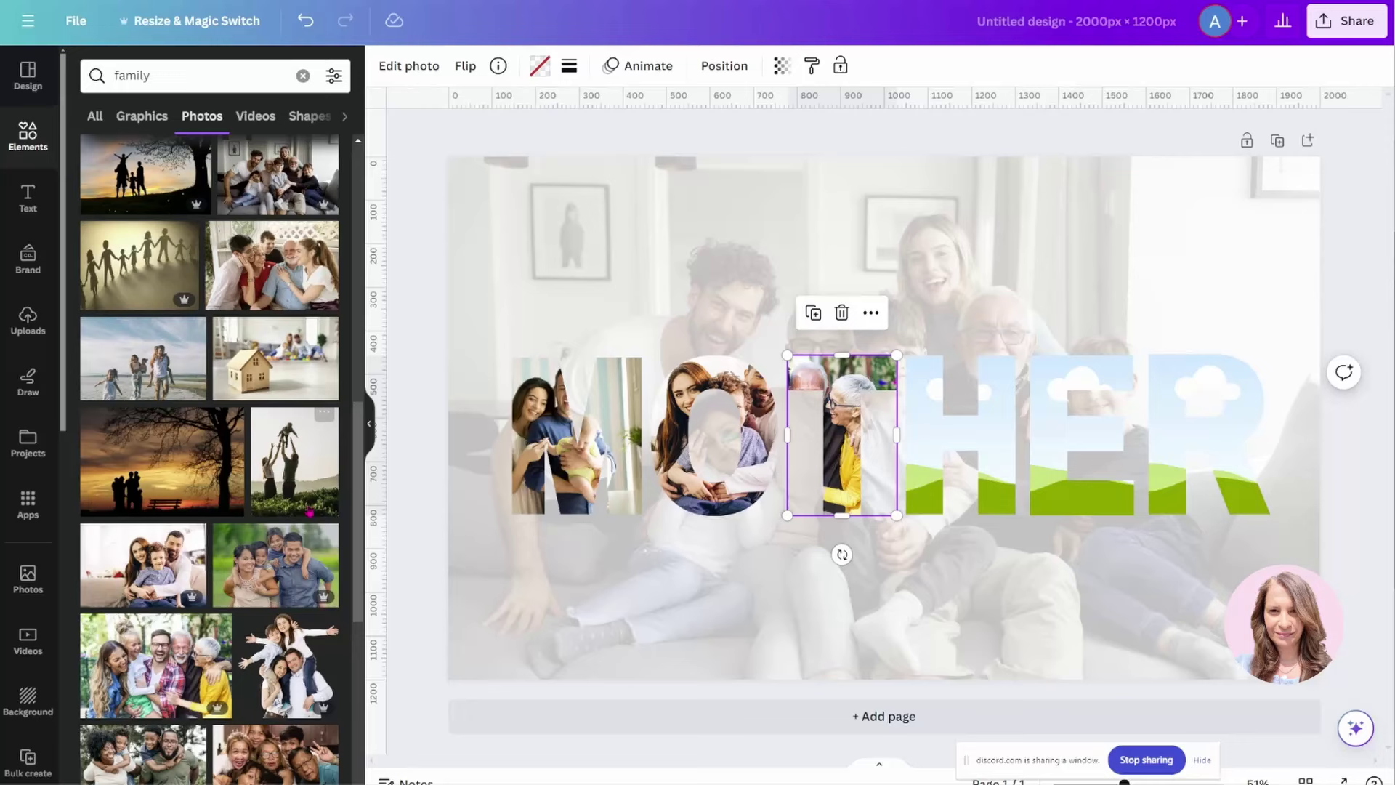
Step: Drop a family hug photo into the H, then enlarge and reposition it inside
scroll(263, 411, up, 5)
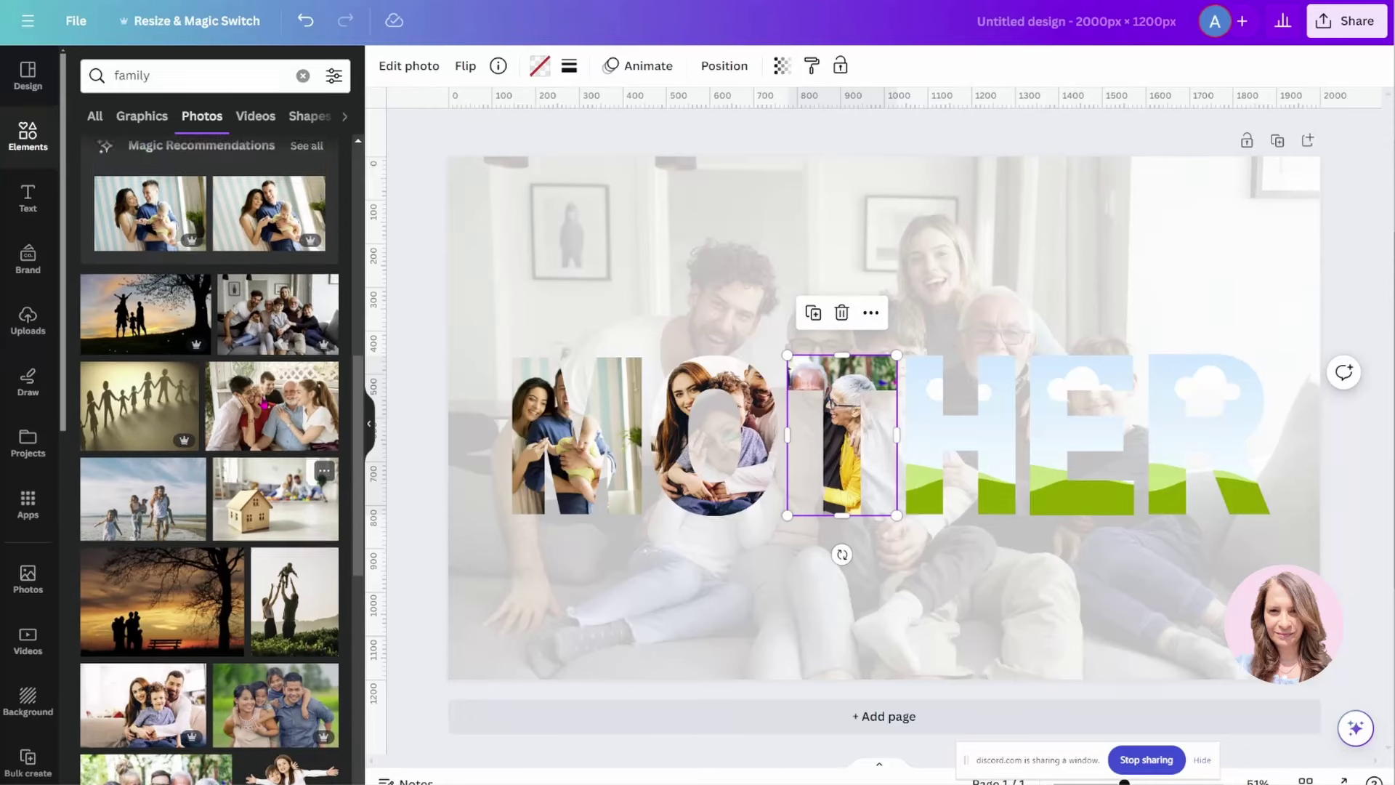
scroll(263, 404, up, 5)
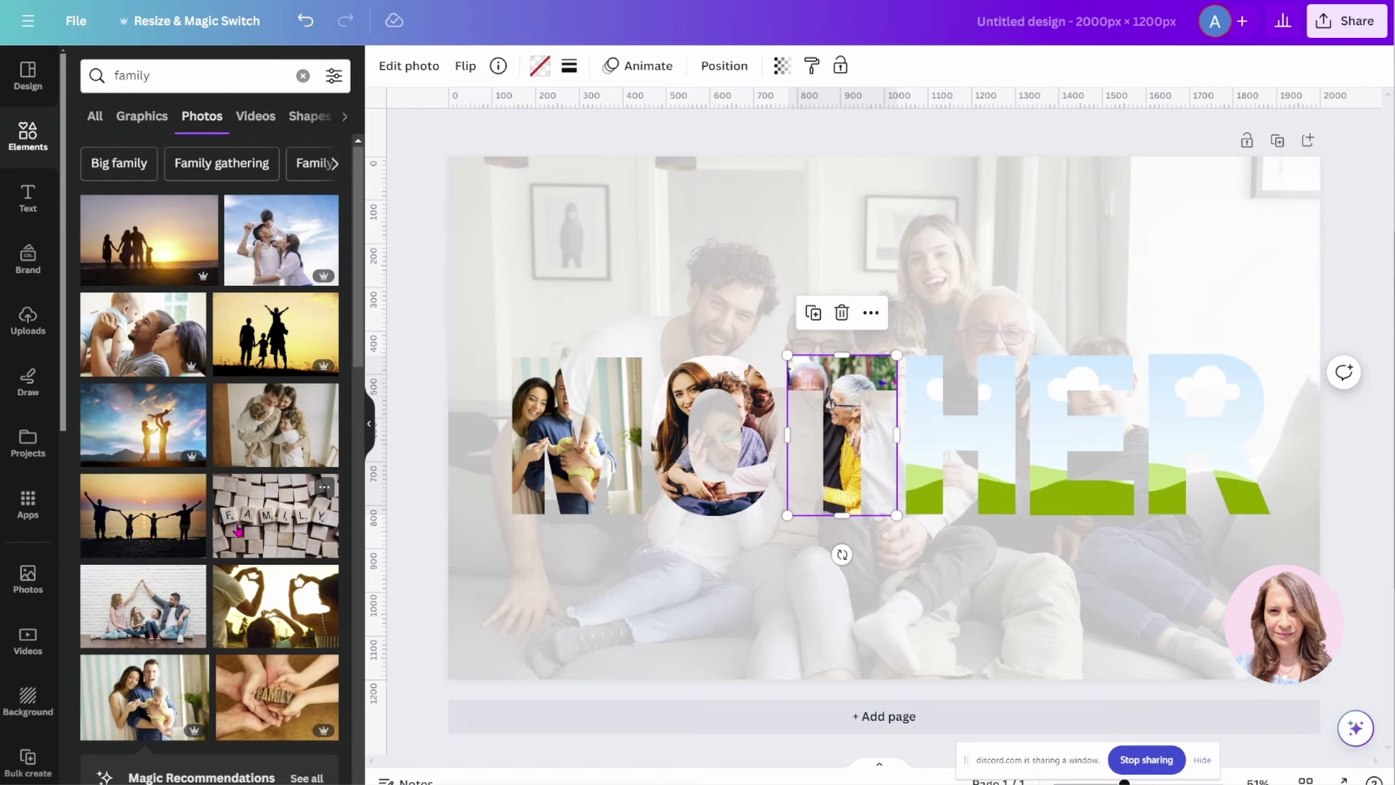
drag(247, 434, 955, 440)
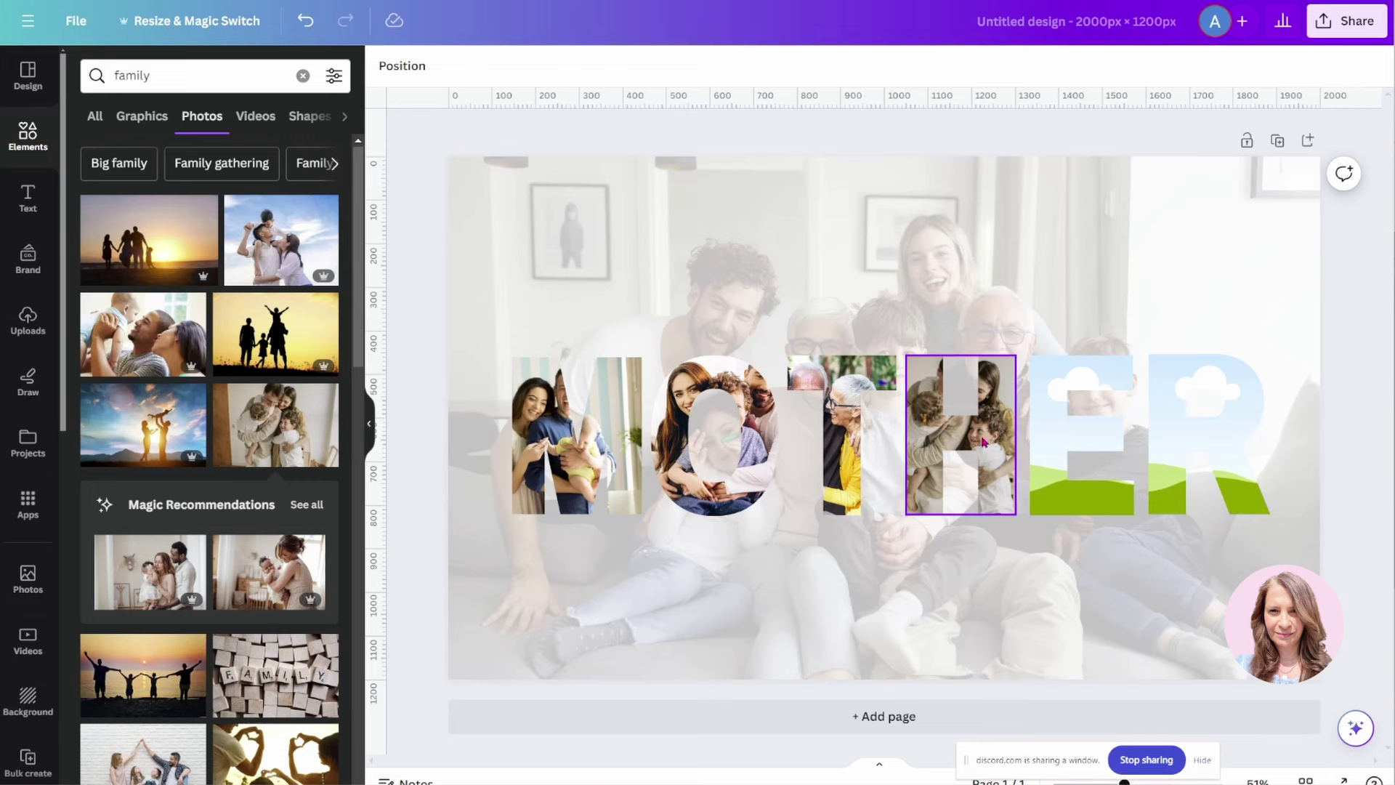
double_click(982, 441)
drag(1081, 352, 1167, 293)
drag(1097, 333, 1066, 399)
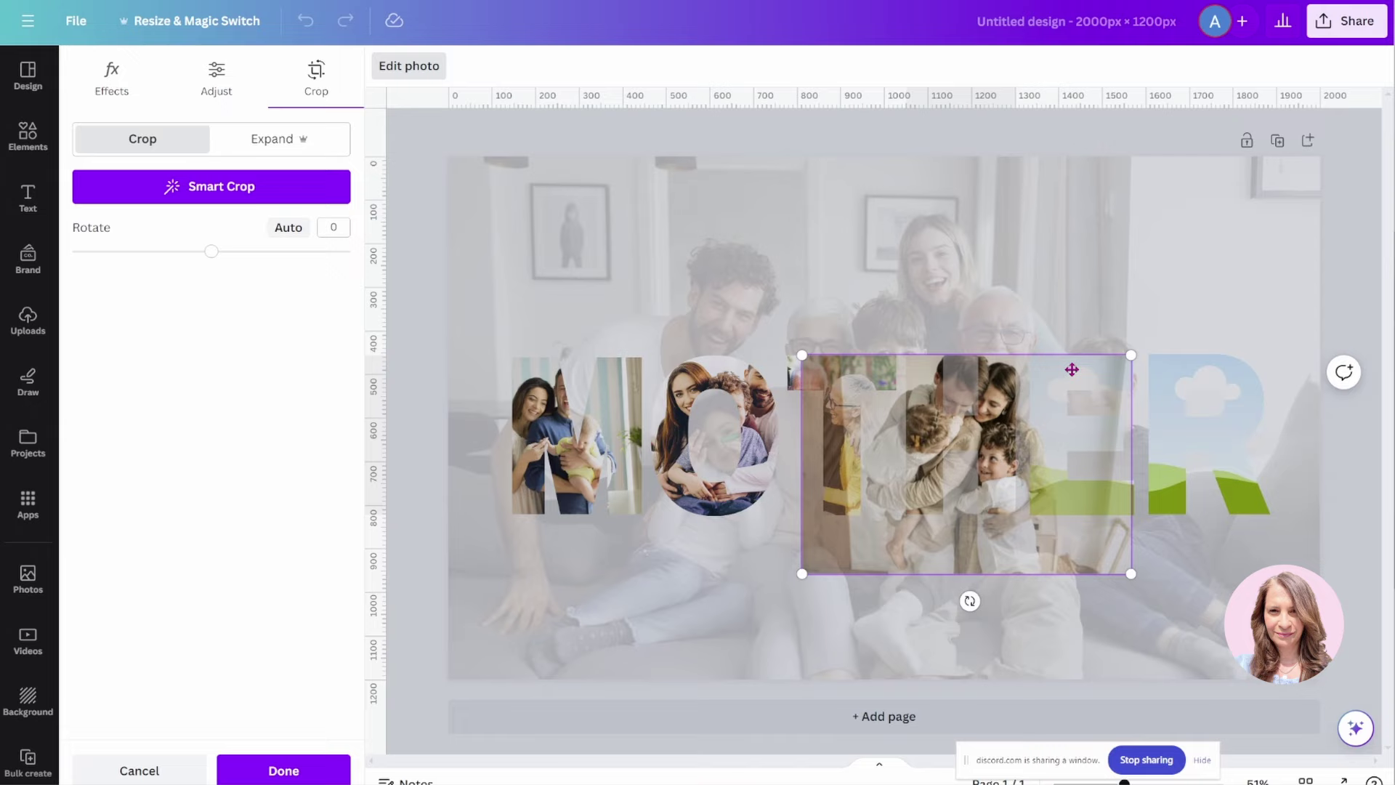
click(1076, 317)
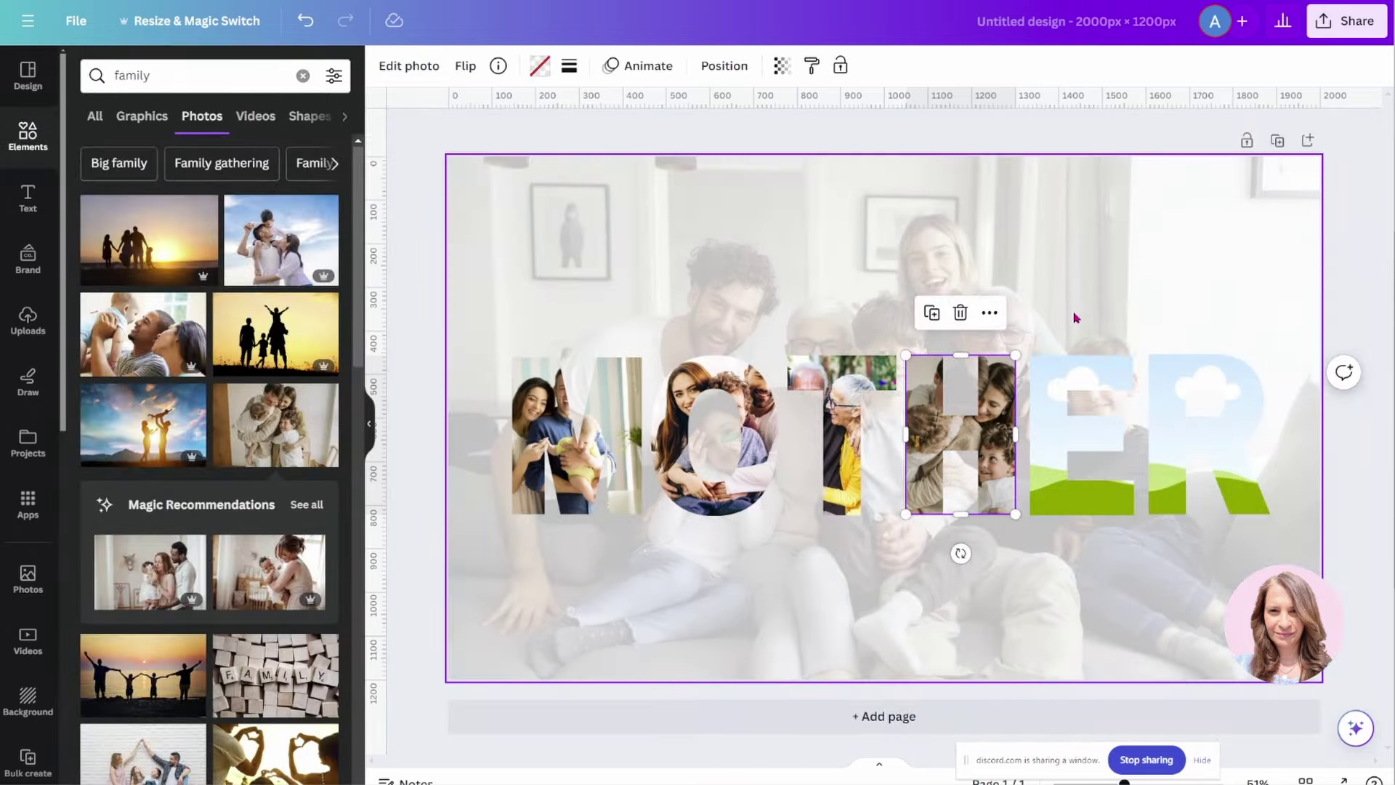
scroll(266, 498, down, 6)
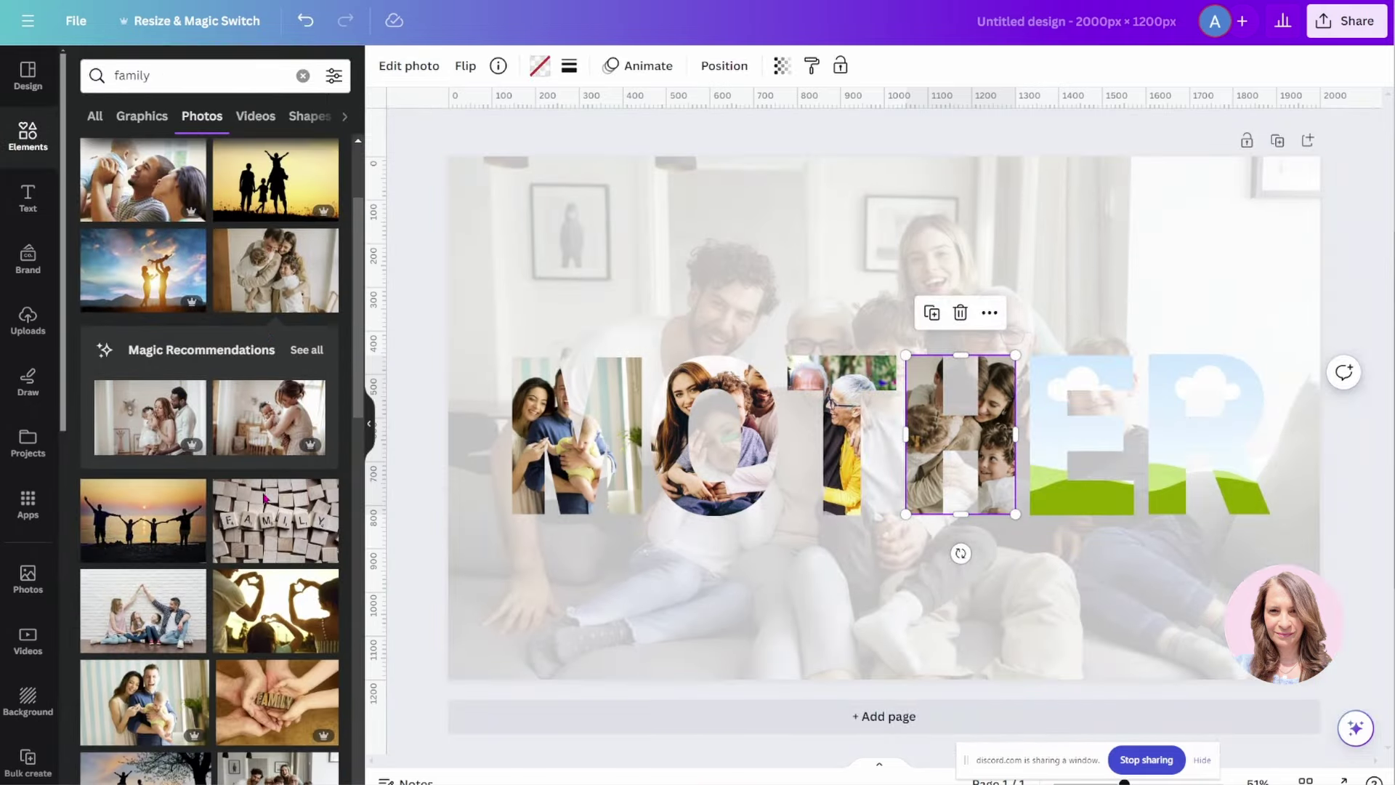
scroll(209, 436, down, 1)
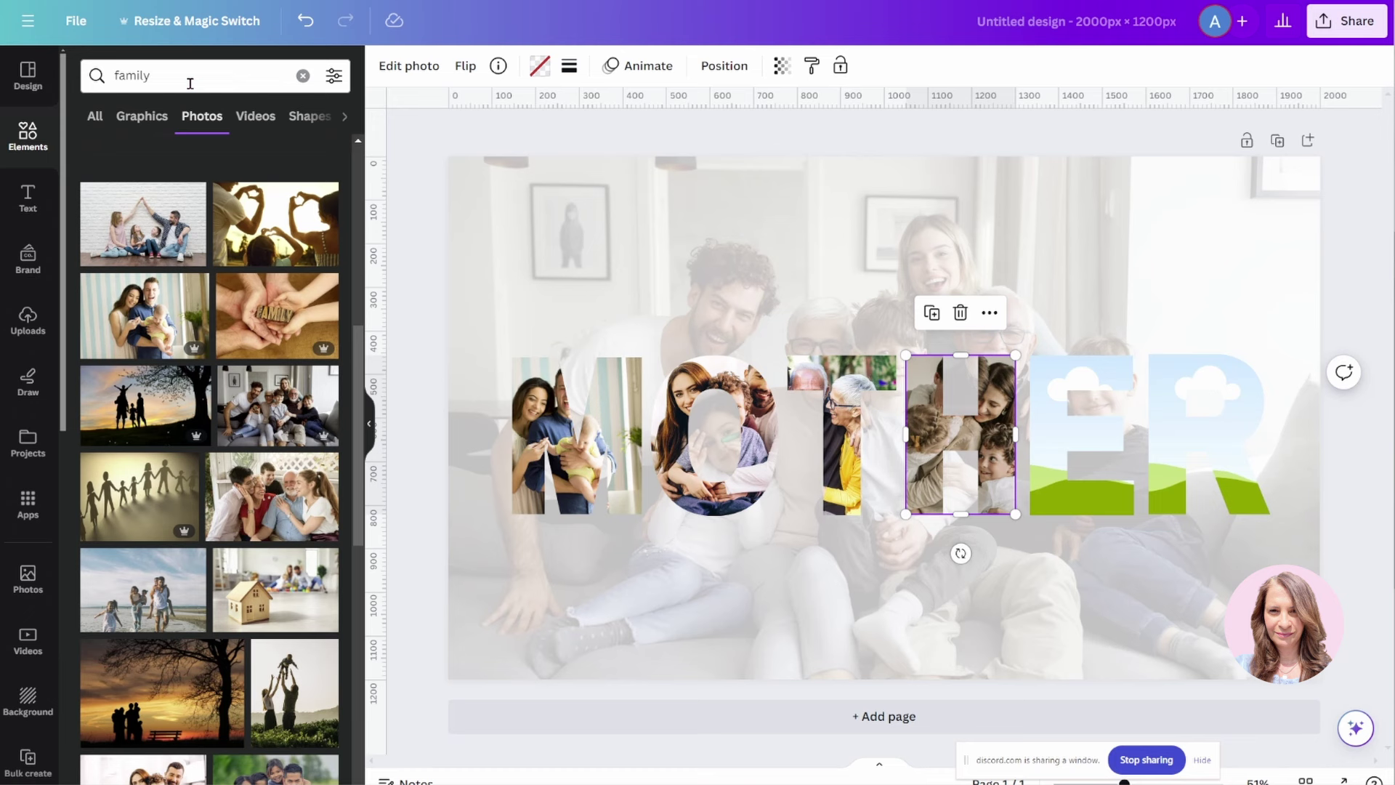
Step: Search Photos for 'mom'
click(190, 80)
text(mo)
key(Return)
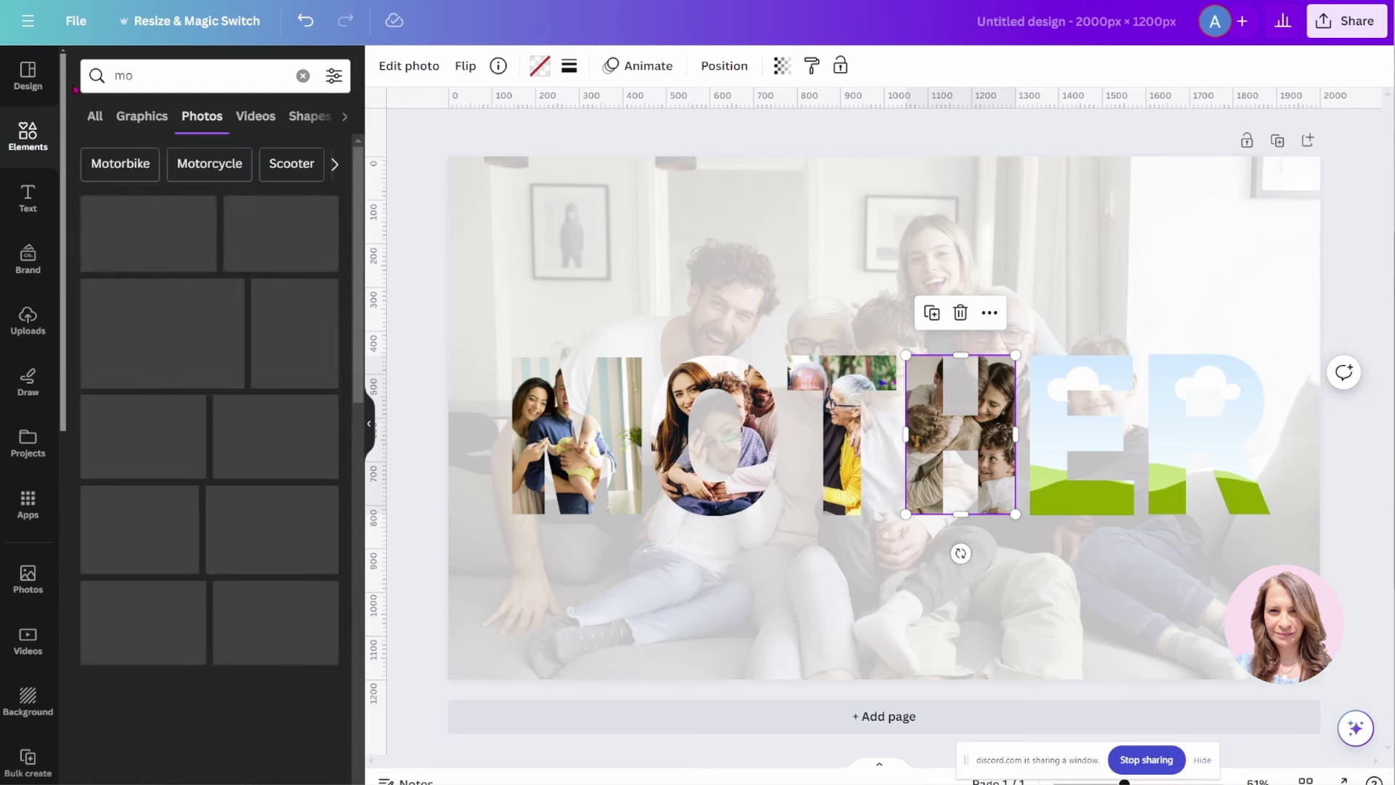
click(137, 76)
text(m)
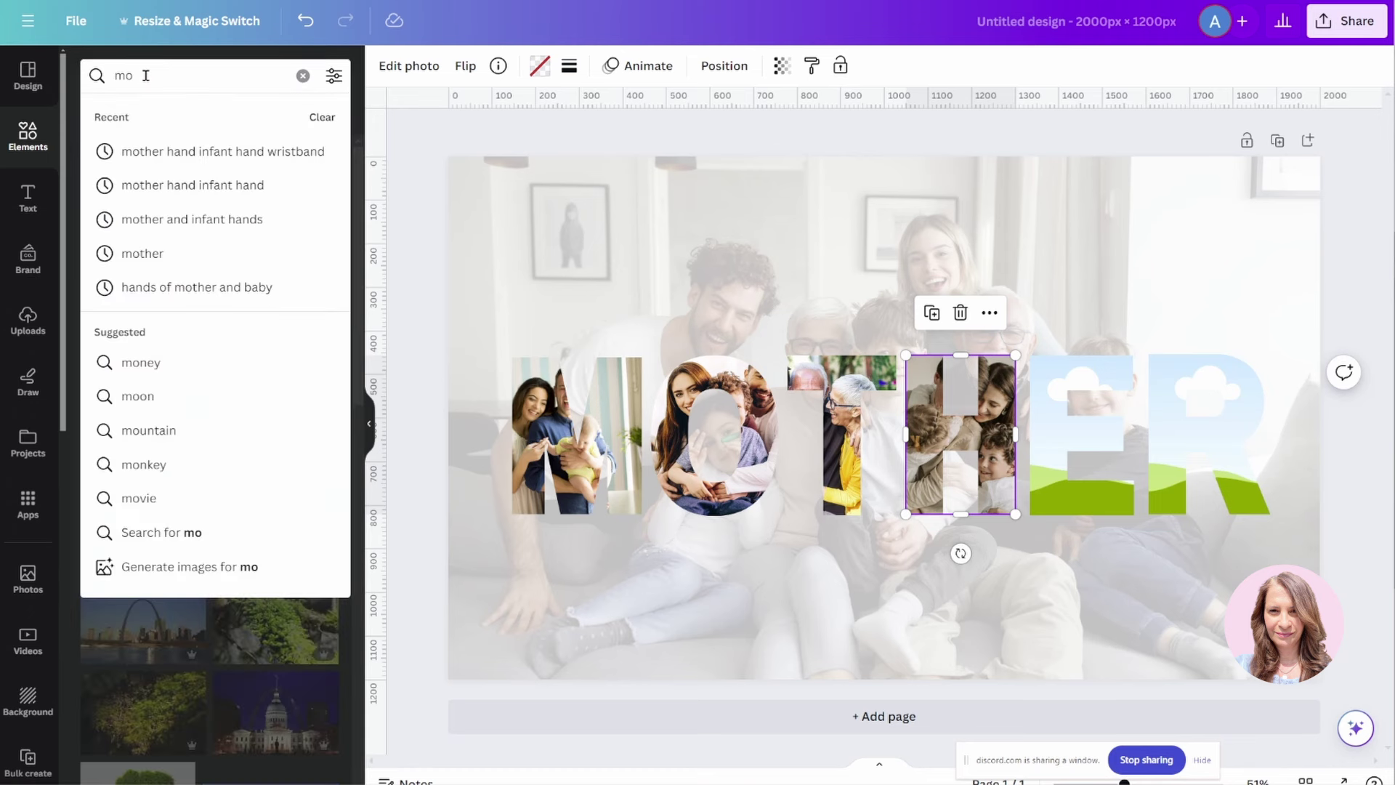
key(Return)
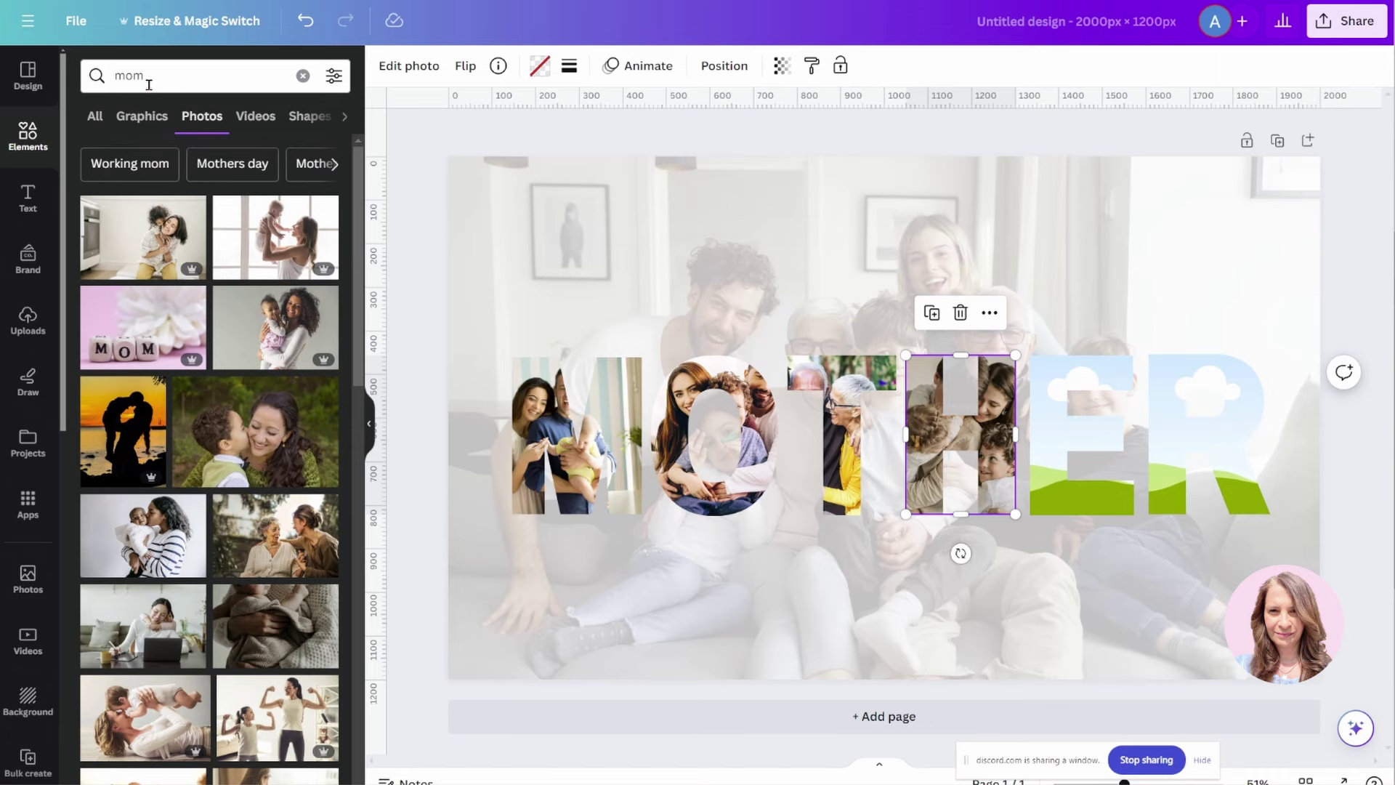
Step: Fill the E with an enlarged mother-and-child photo and the R with a son kissing his mother
click(143, 236)
drag(1005, 320, 1073, 370)
double_click(1068, 410)
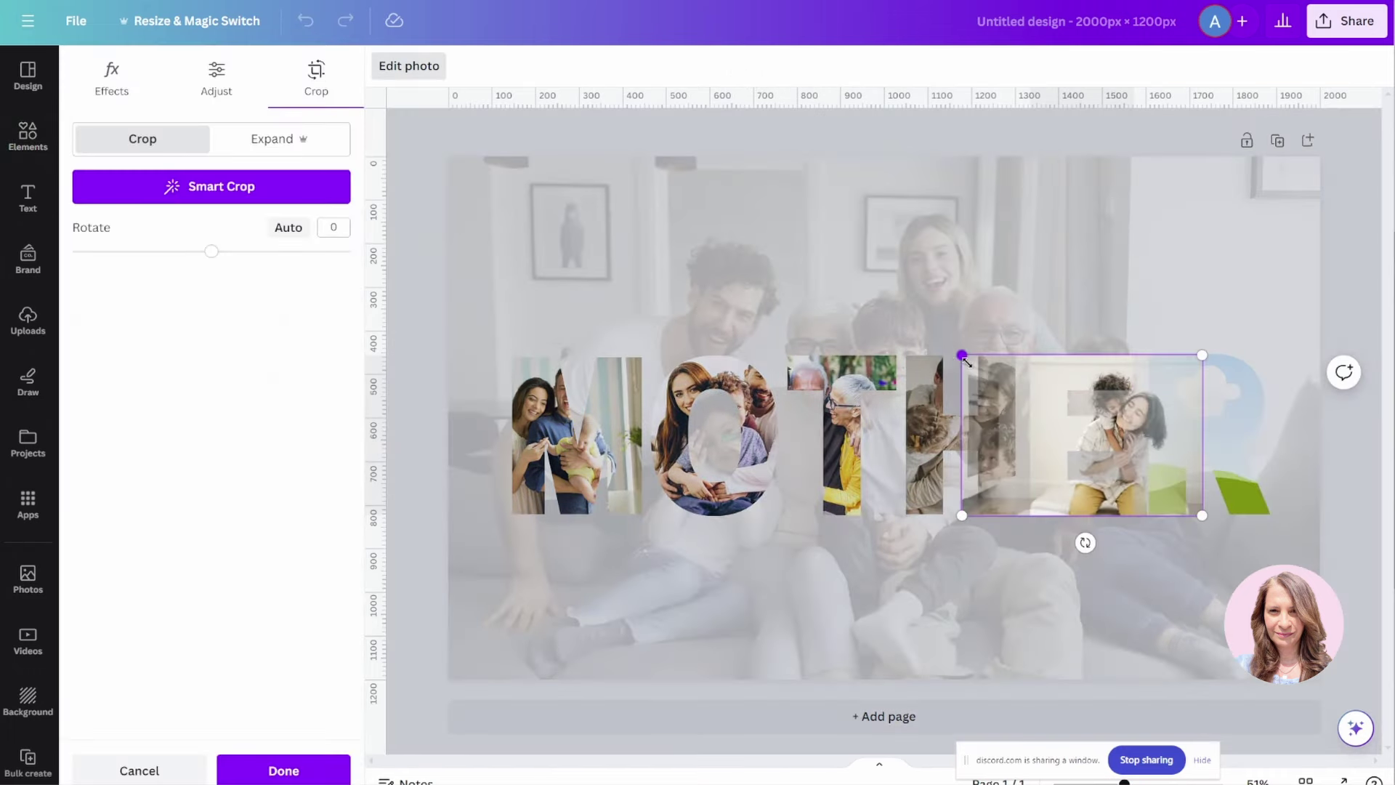
drag(962, 355, 848, 284)
drag(1187, 315, 1162, 339)
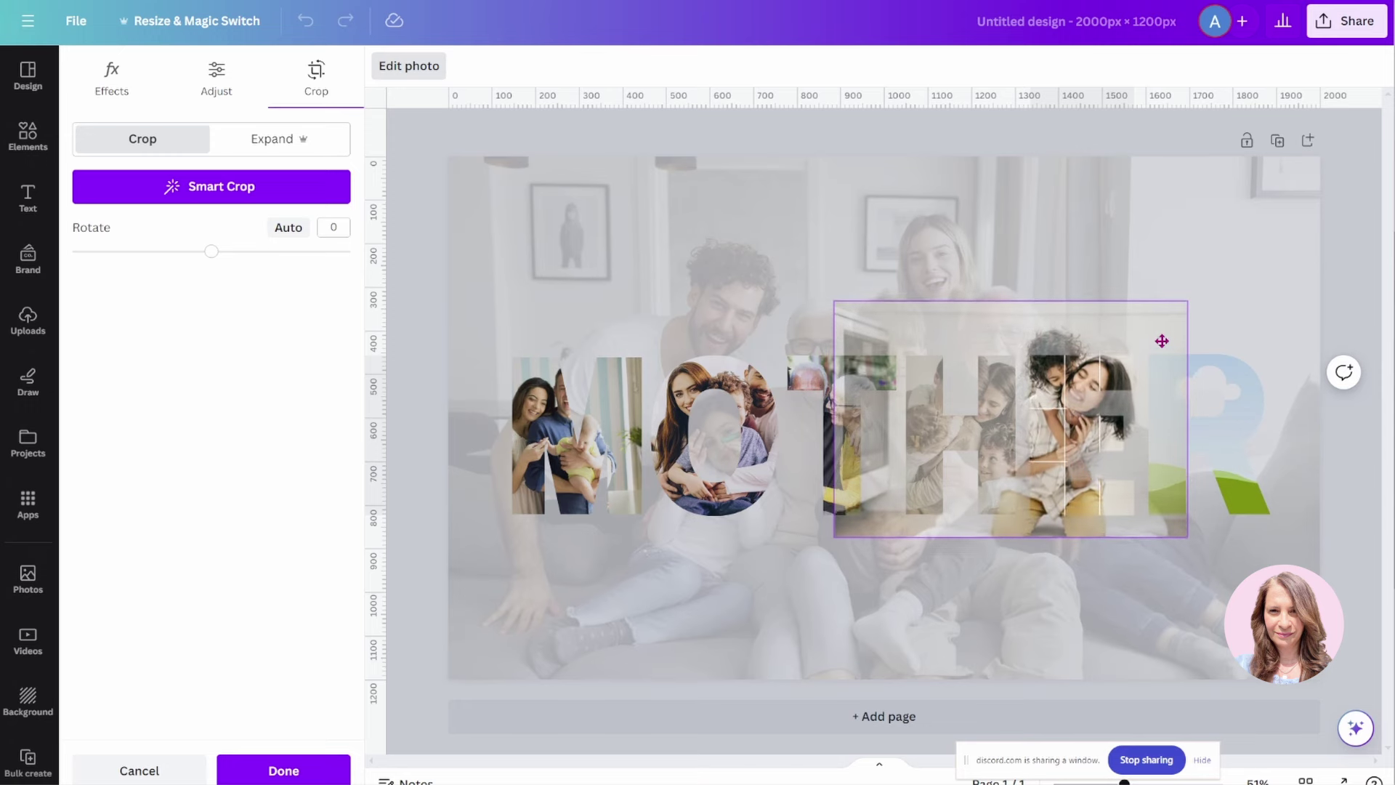
click(1179, 257)
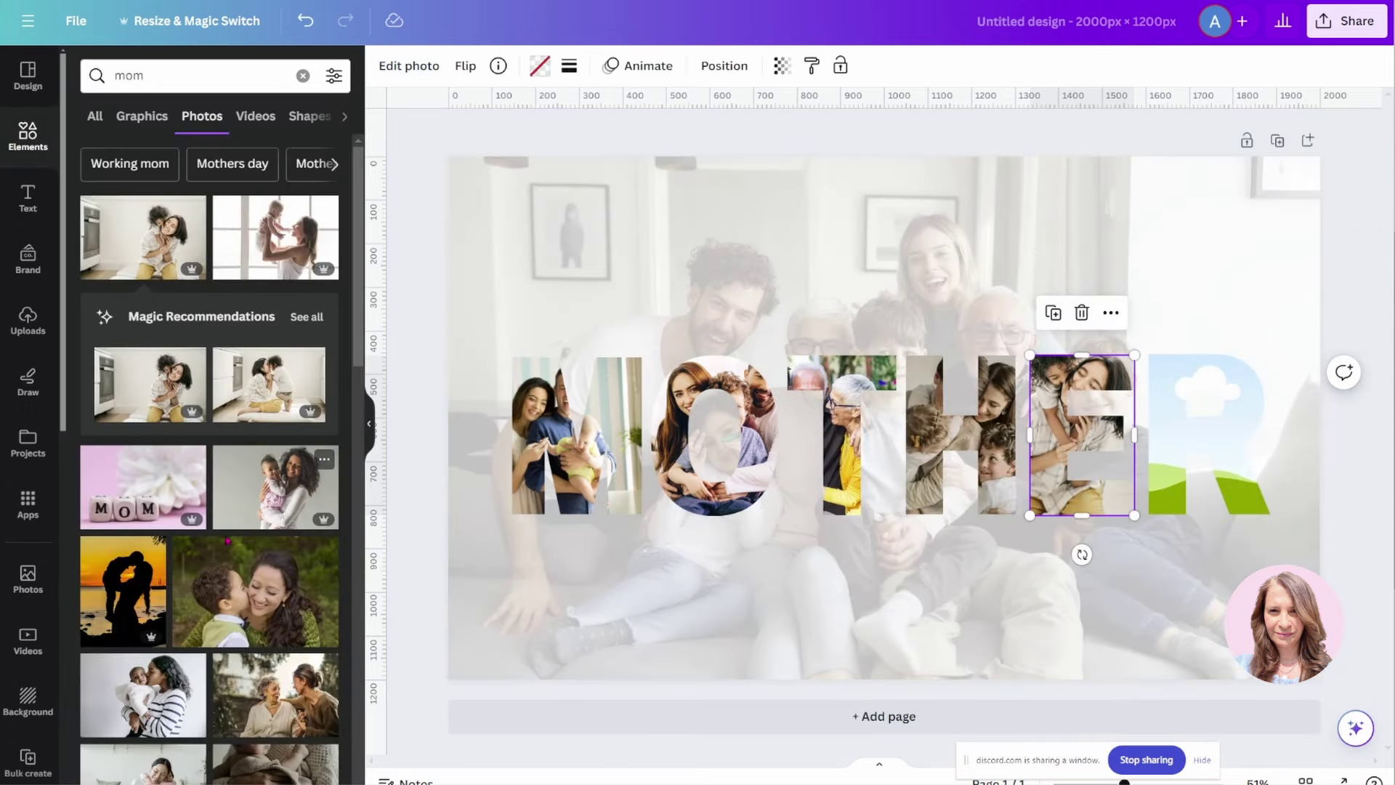
click(220, 617)
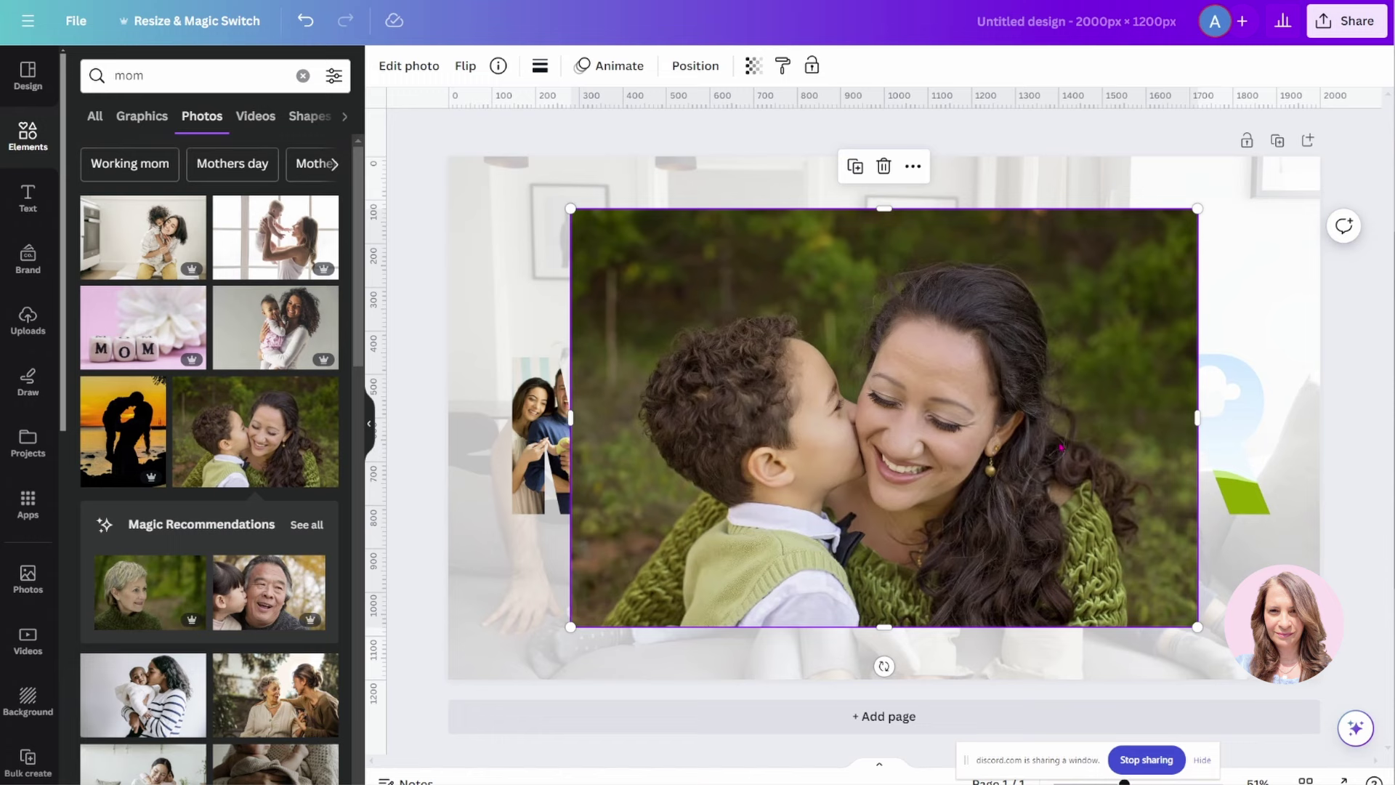
drag(1158, 446, 1192, 444)
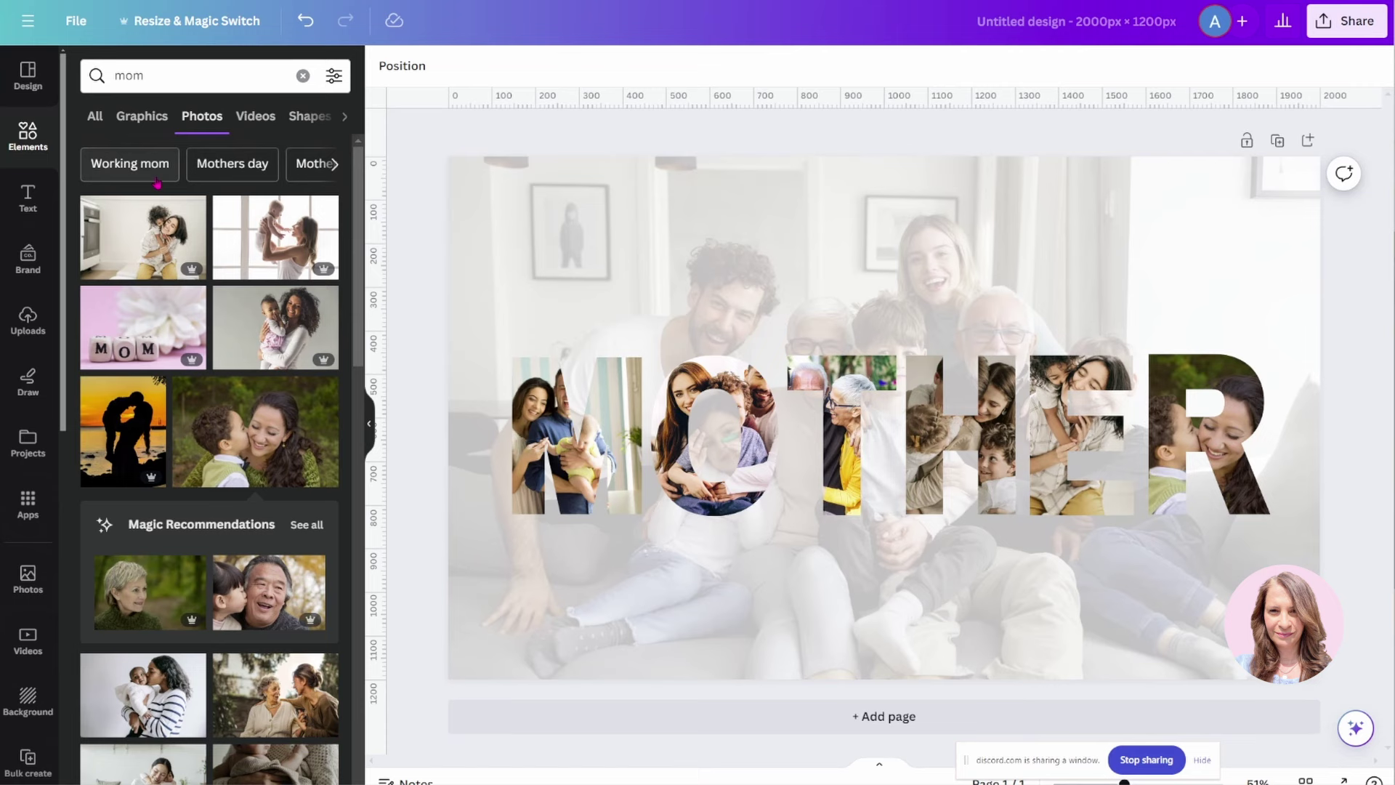
Step: Add a text box above the MOTHER letters and enlarge it to size 70
click(28, 196)
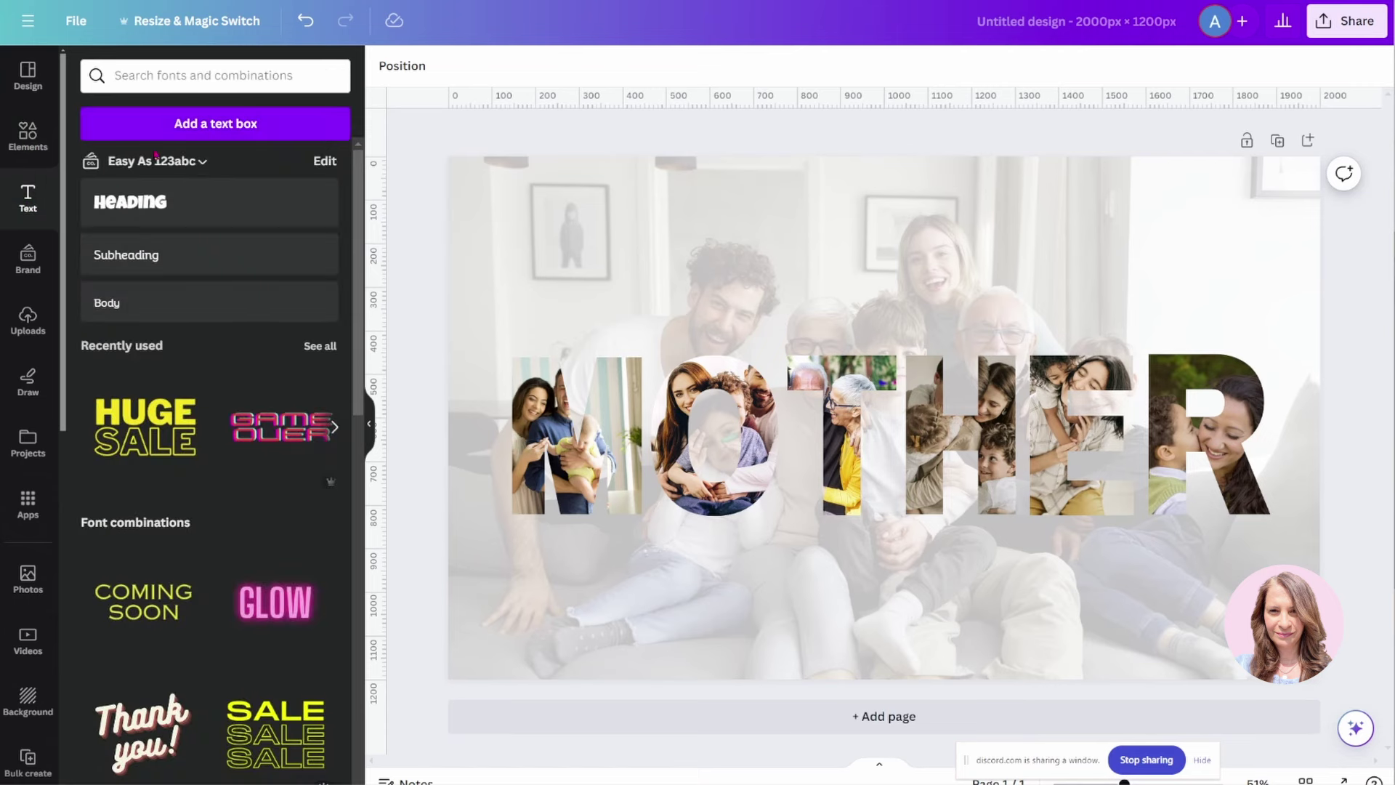
click(173, 128)
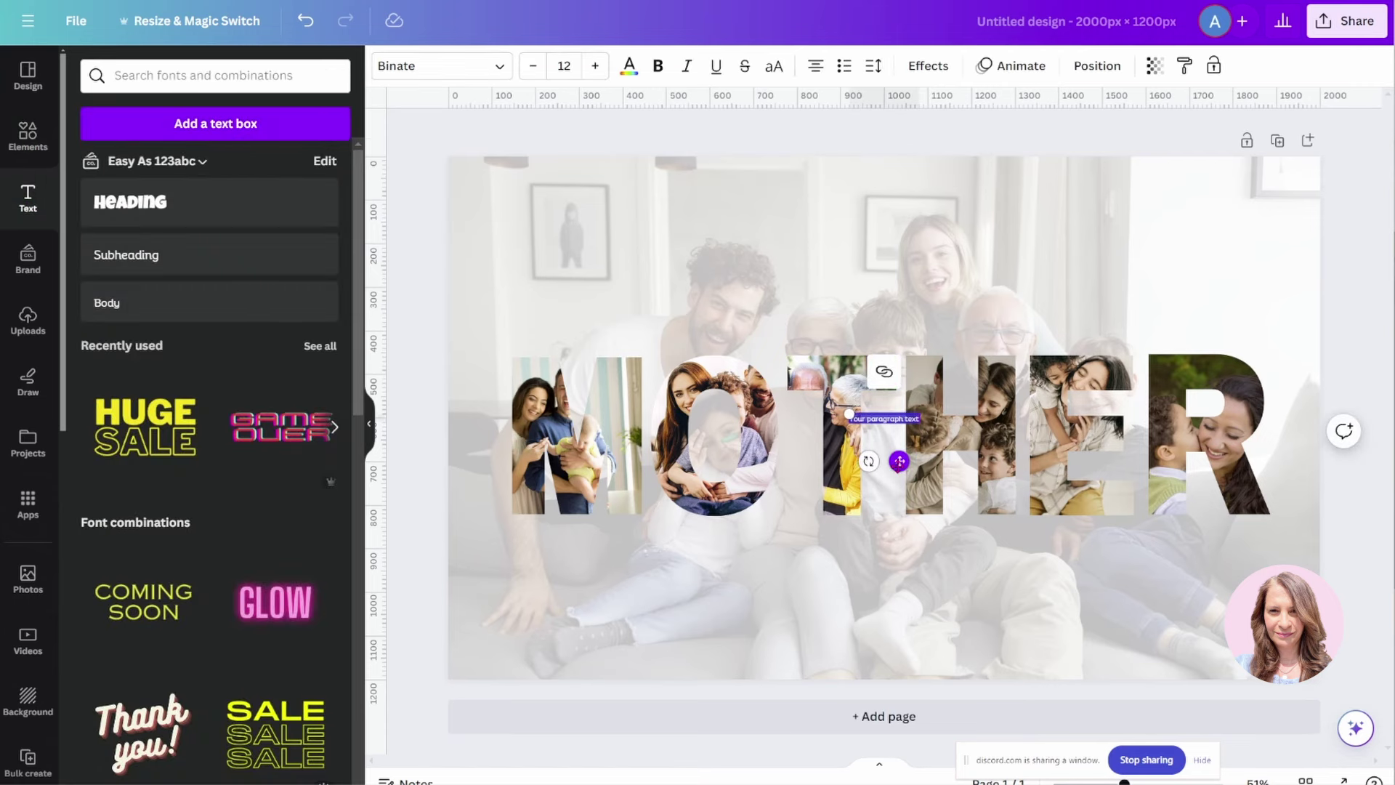
drag(900, 461, 899, 333)
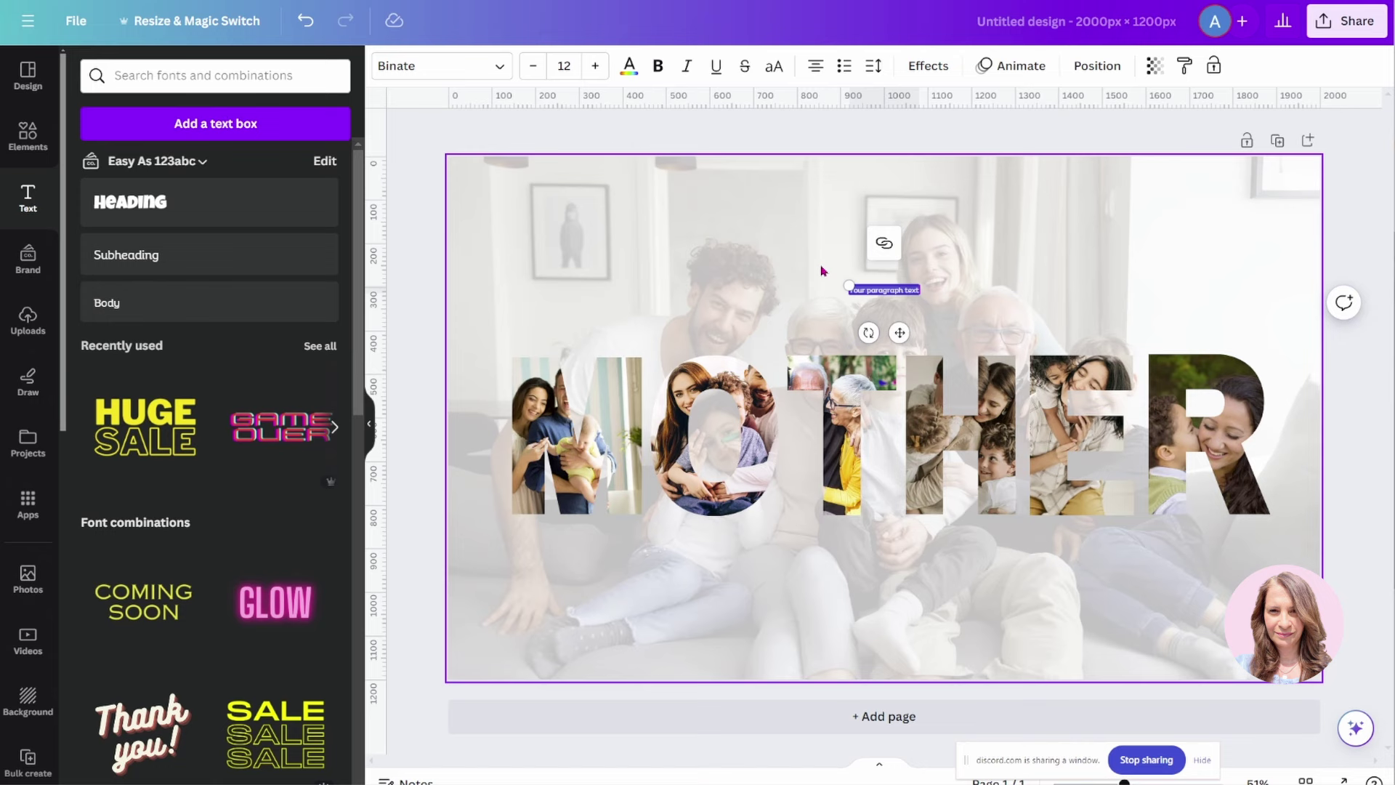
drag(845, 287, 514, 199)
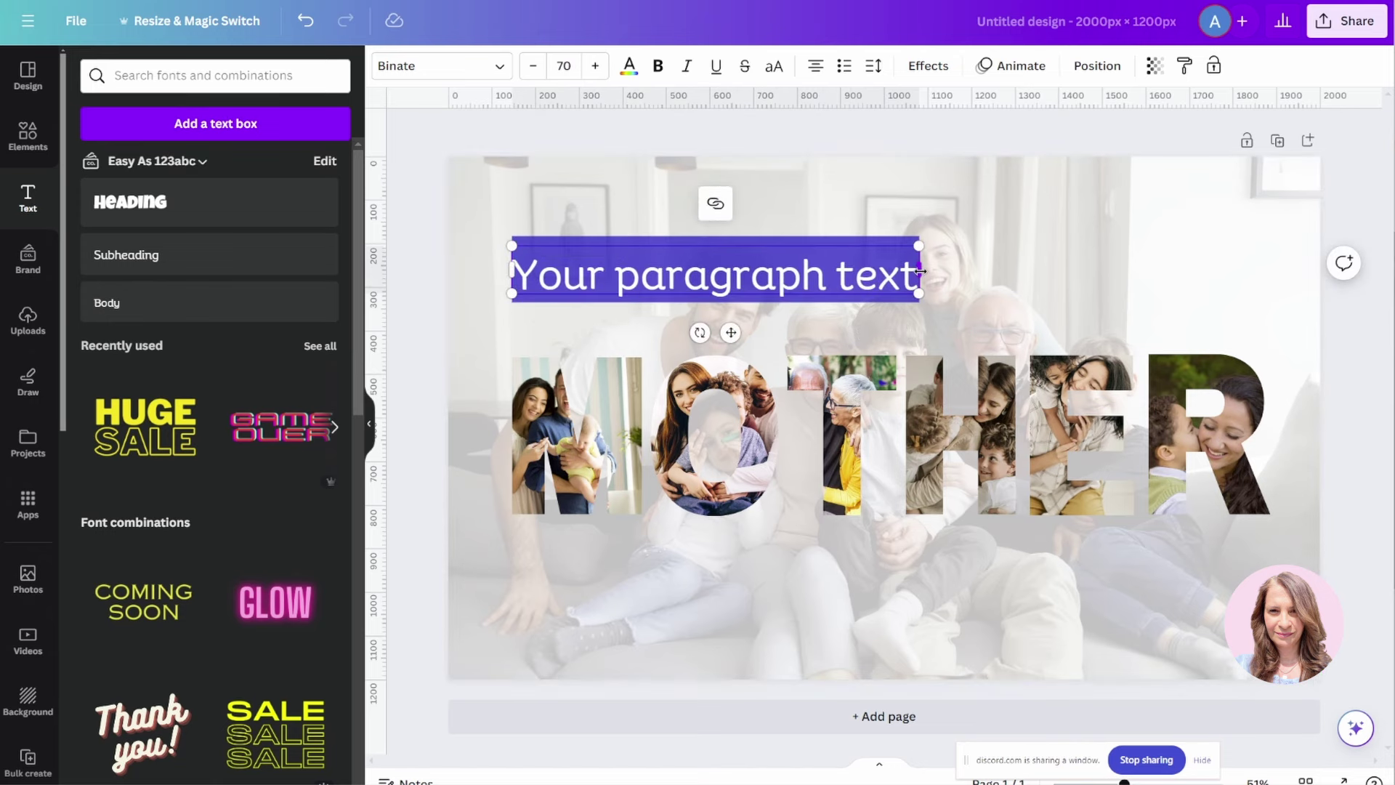
Step: Type 'I love You to the Moon and Back', widen it onto one line and nudge it right
triple_click(869, 271)
text(I lov)
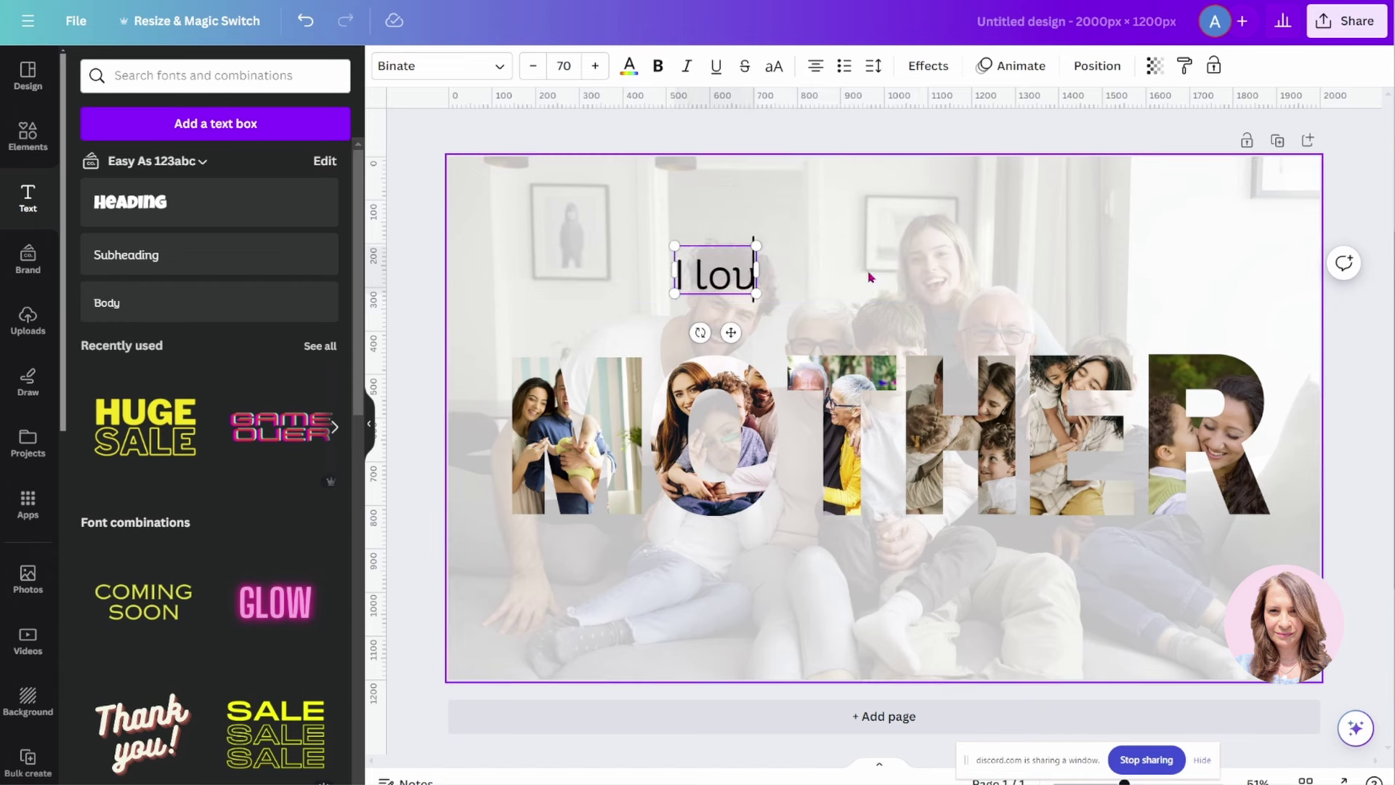
text(e You)
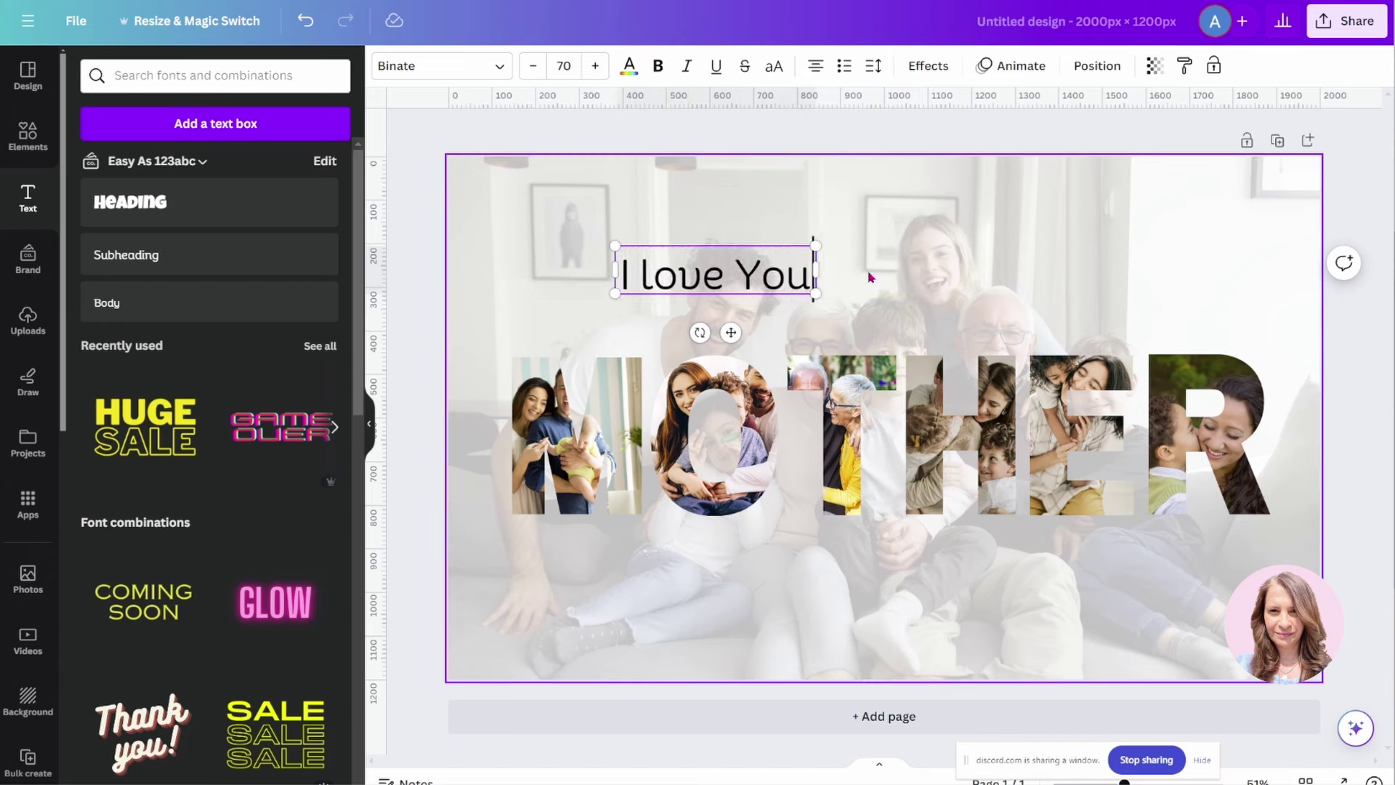
text( to the Mo)
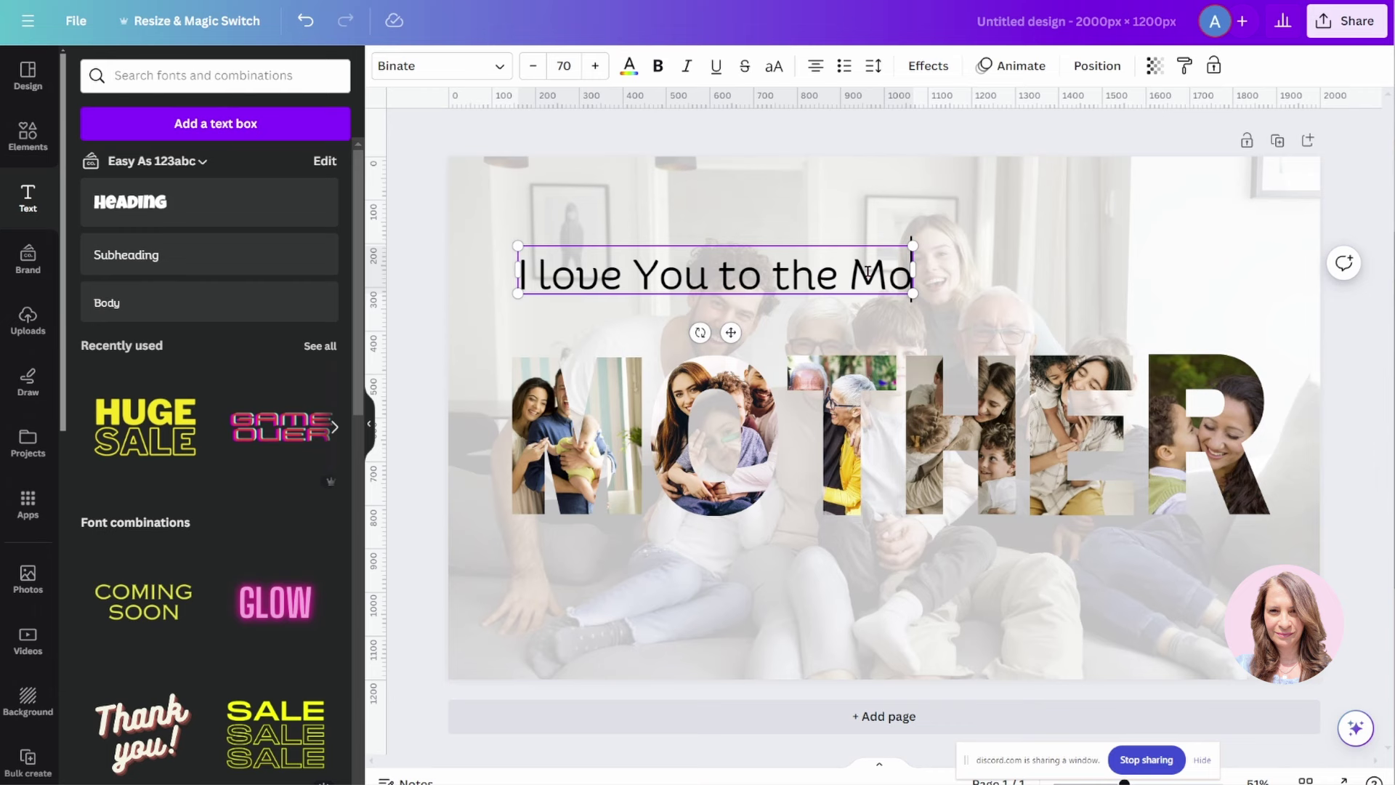
text(on and Back)
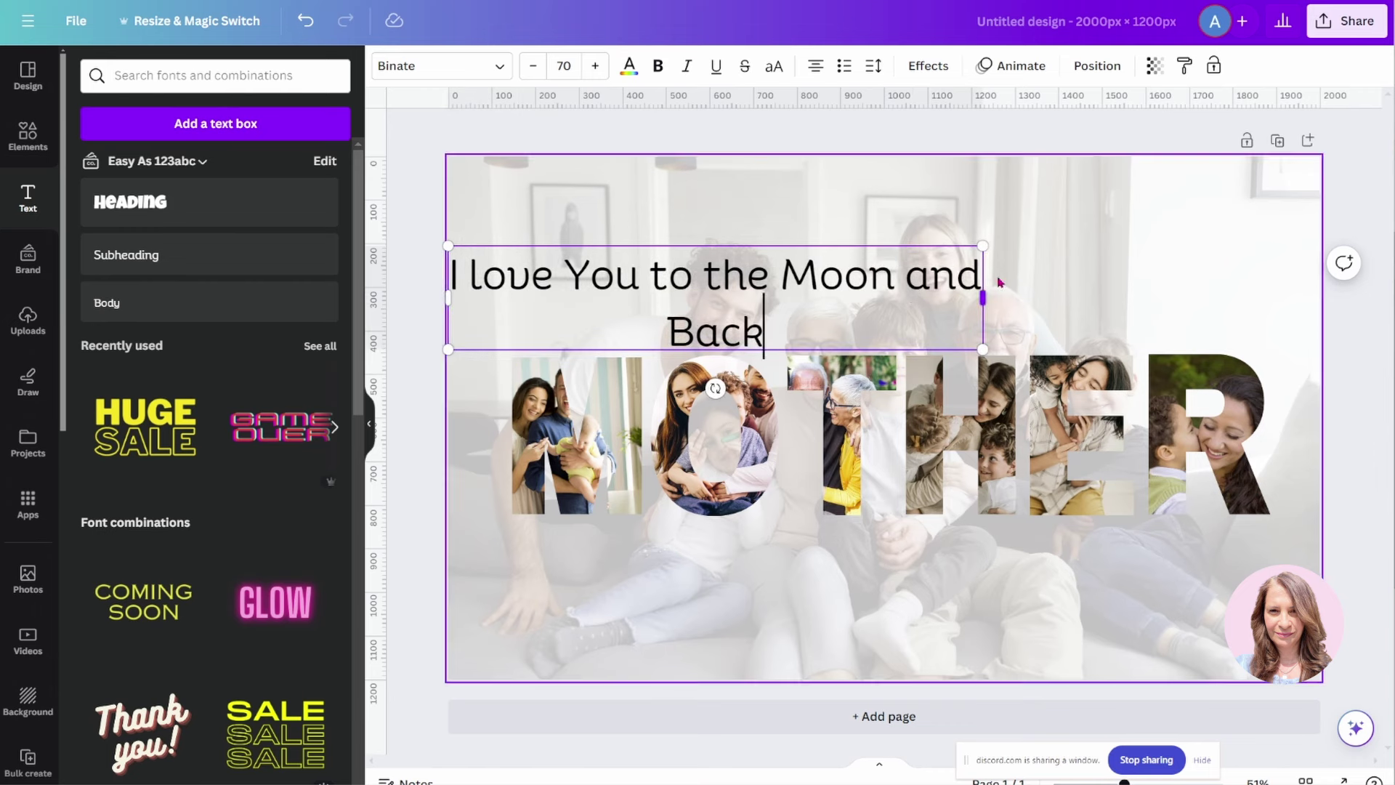
drag(990, 294, 1146, 298)
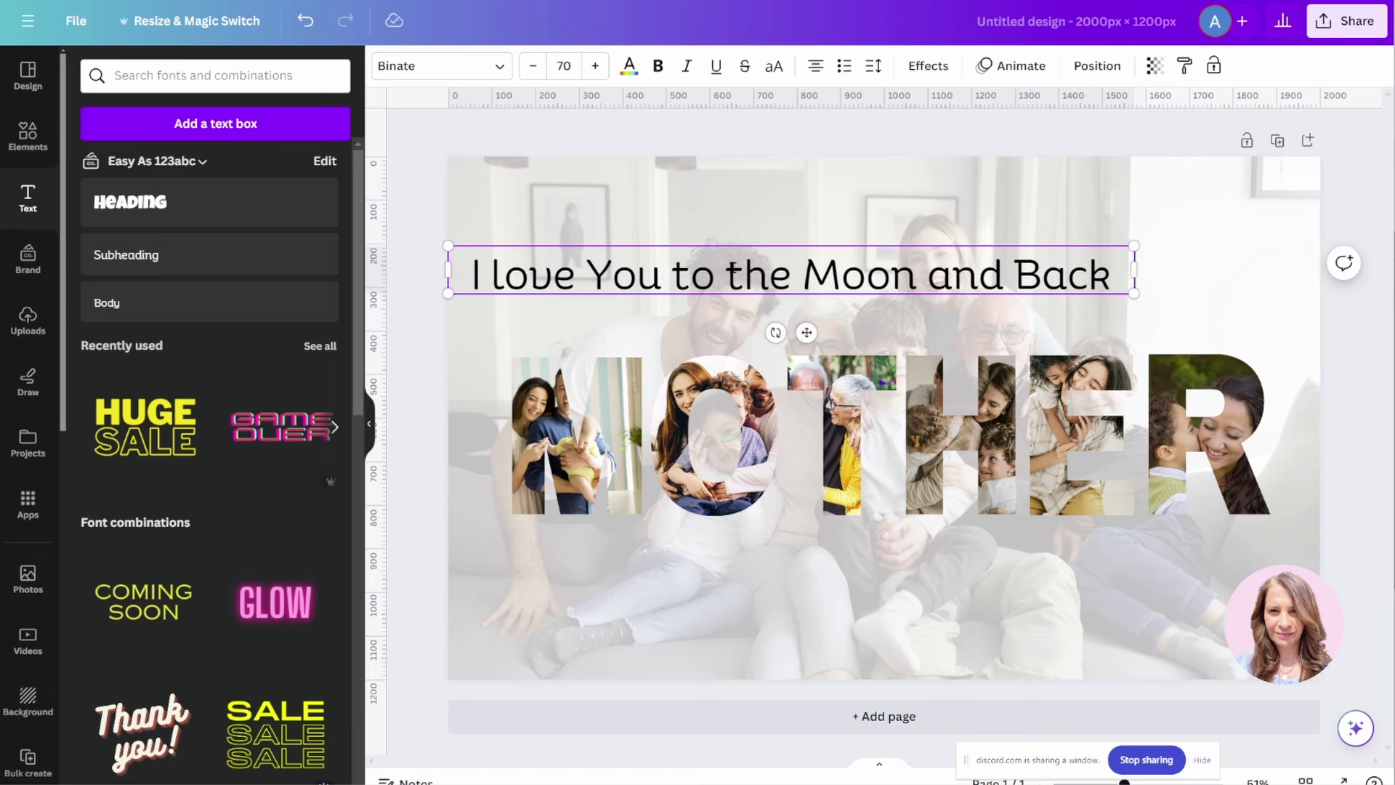
click(414, 336)
drag(502, 292, 560, 285)
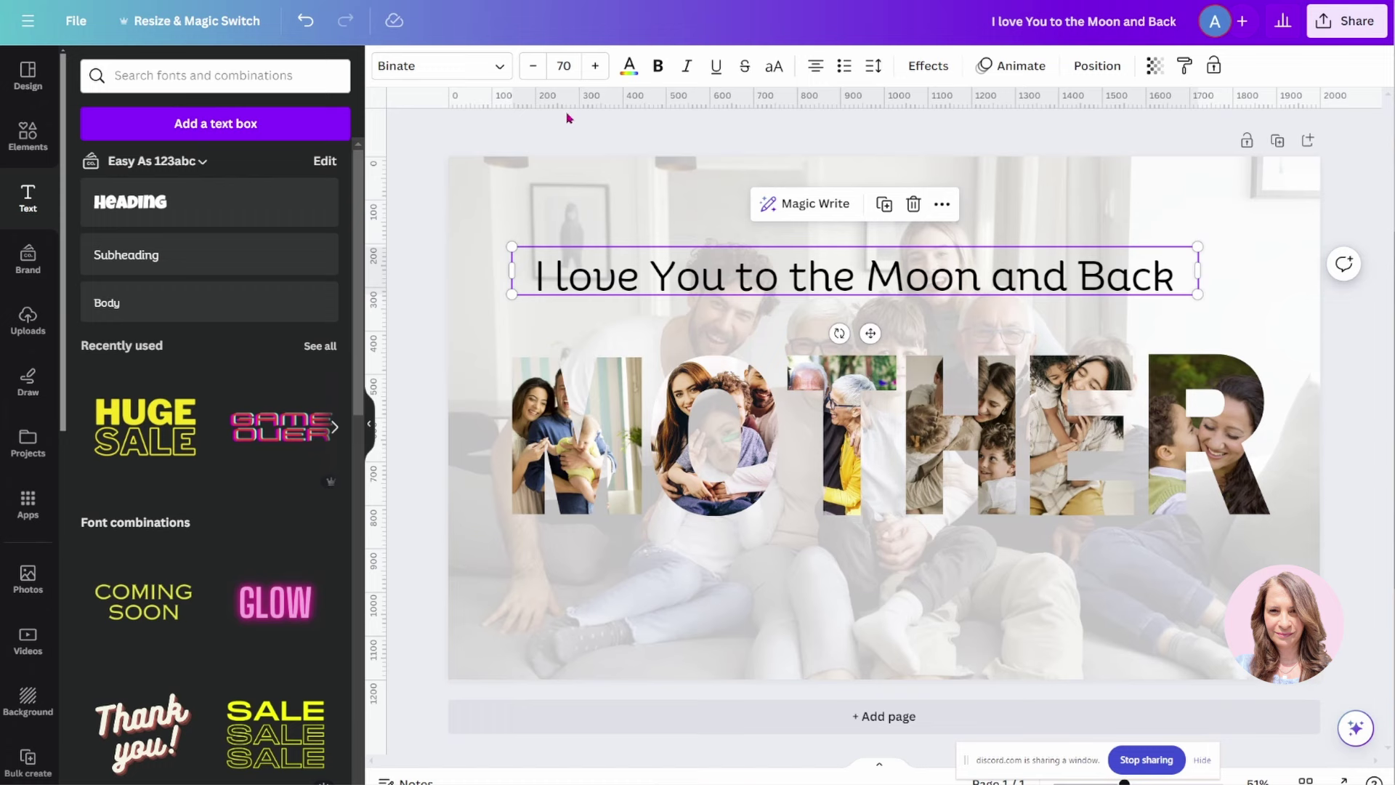
Step: Change the heading font to Emika Danely Regular
click(499, 67)
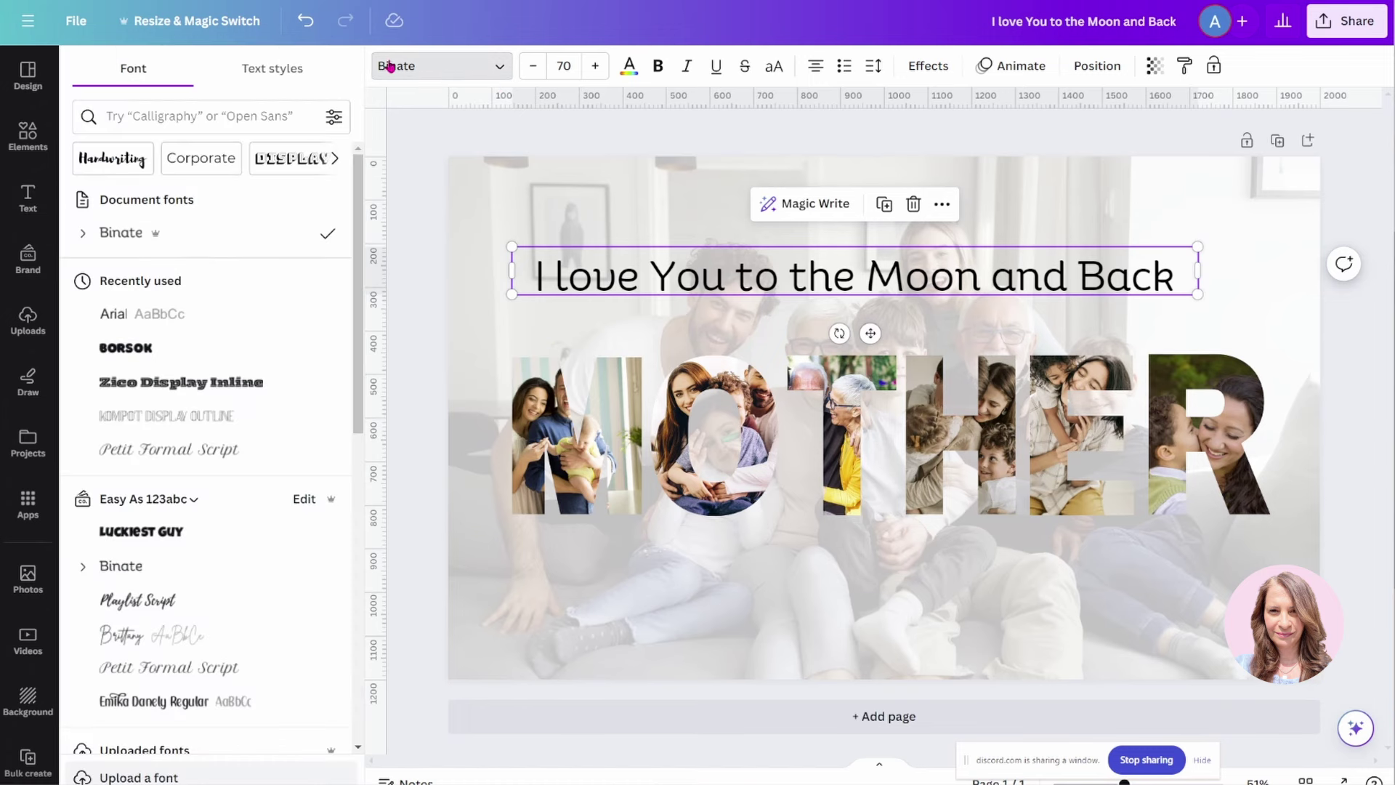
click(146, 355)
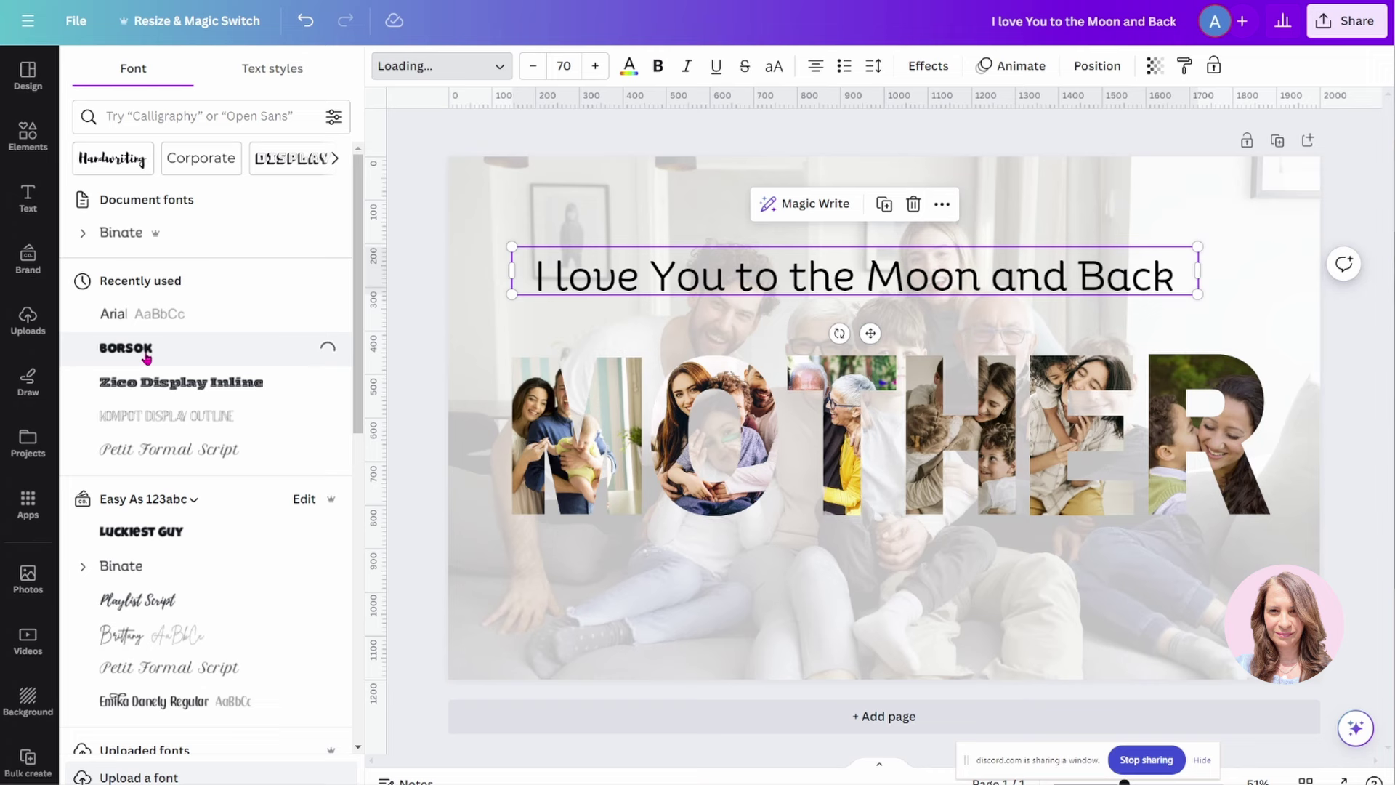
scroll(138, 407, down, 4)
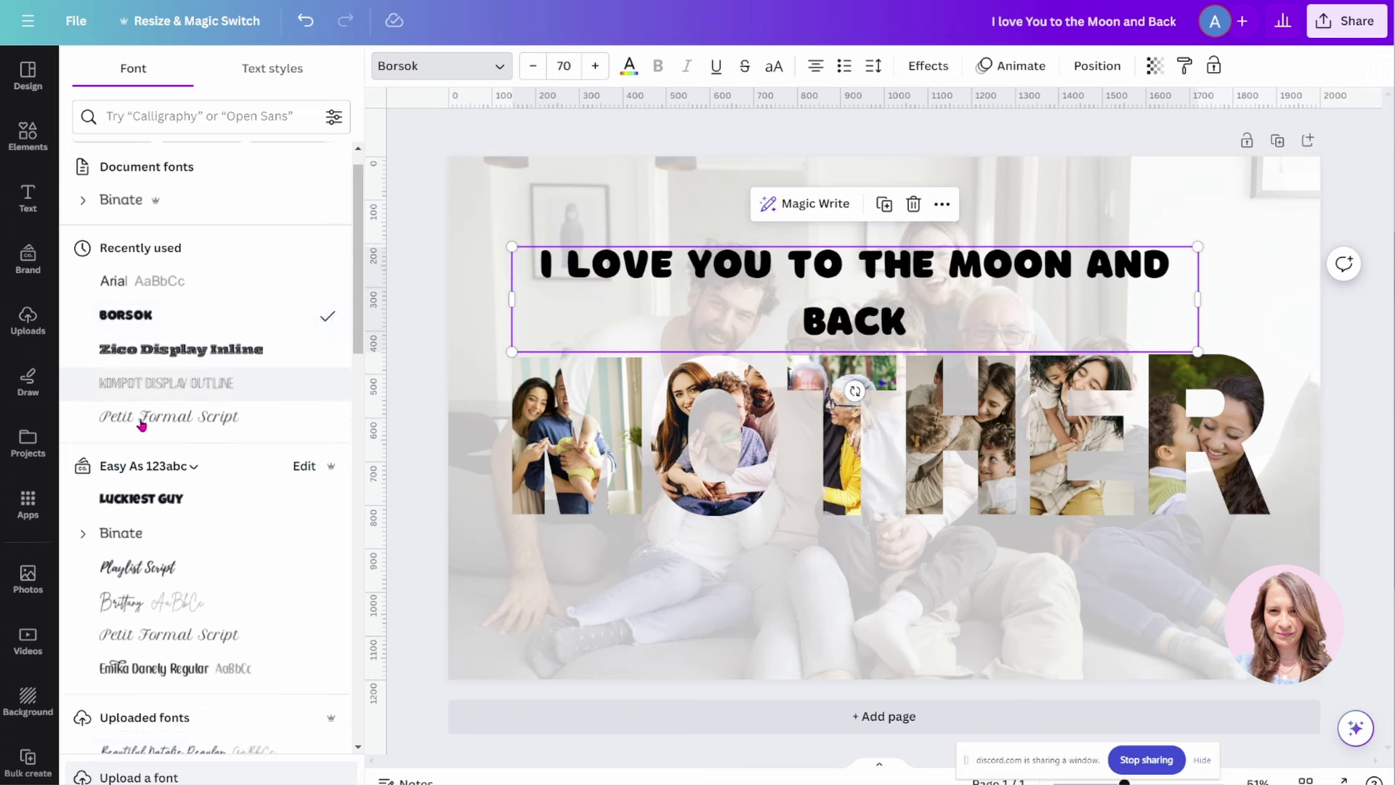
click(130, 472)
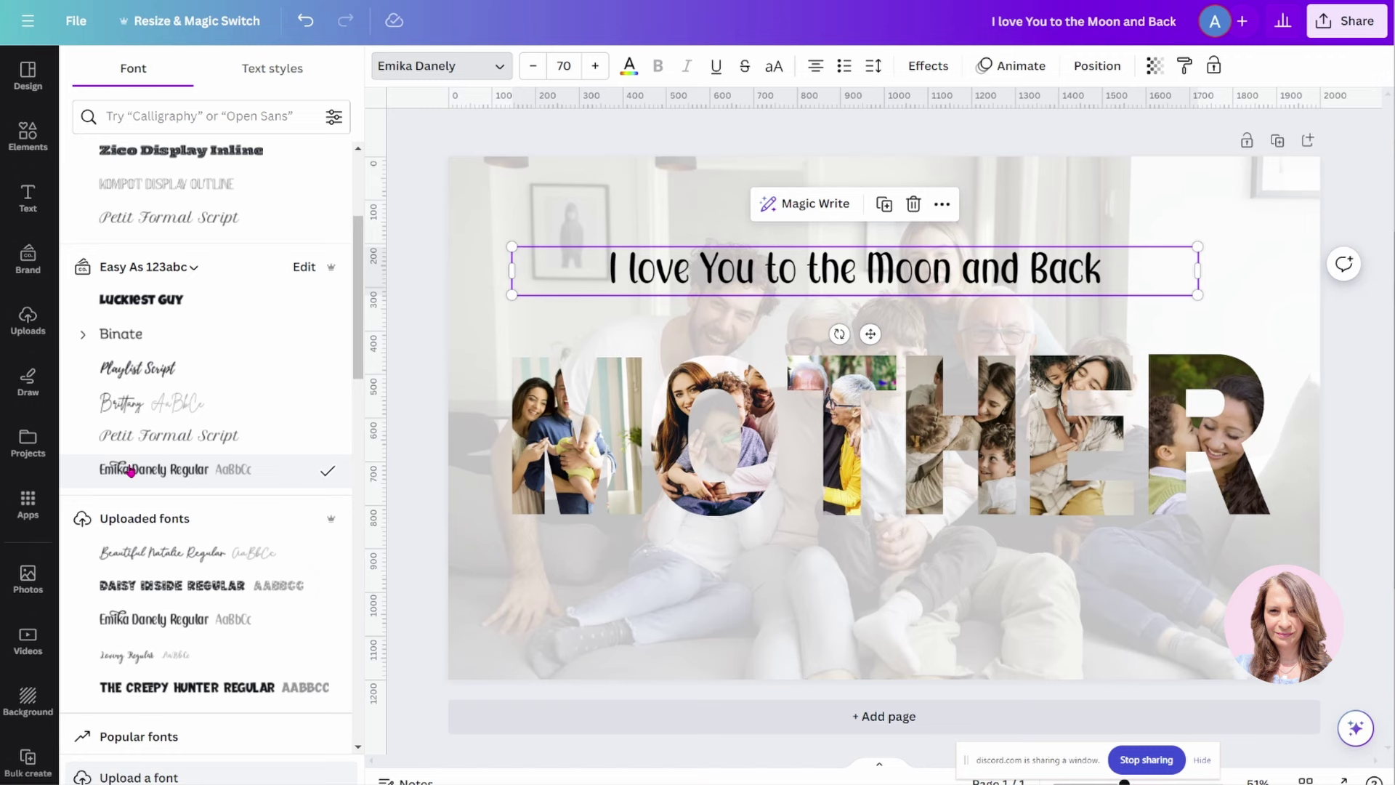
Step: Set the heading to size 104 and widen its box so it stays on one line
click(574, 64)
scroll(569, 513, down, 3)
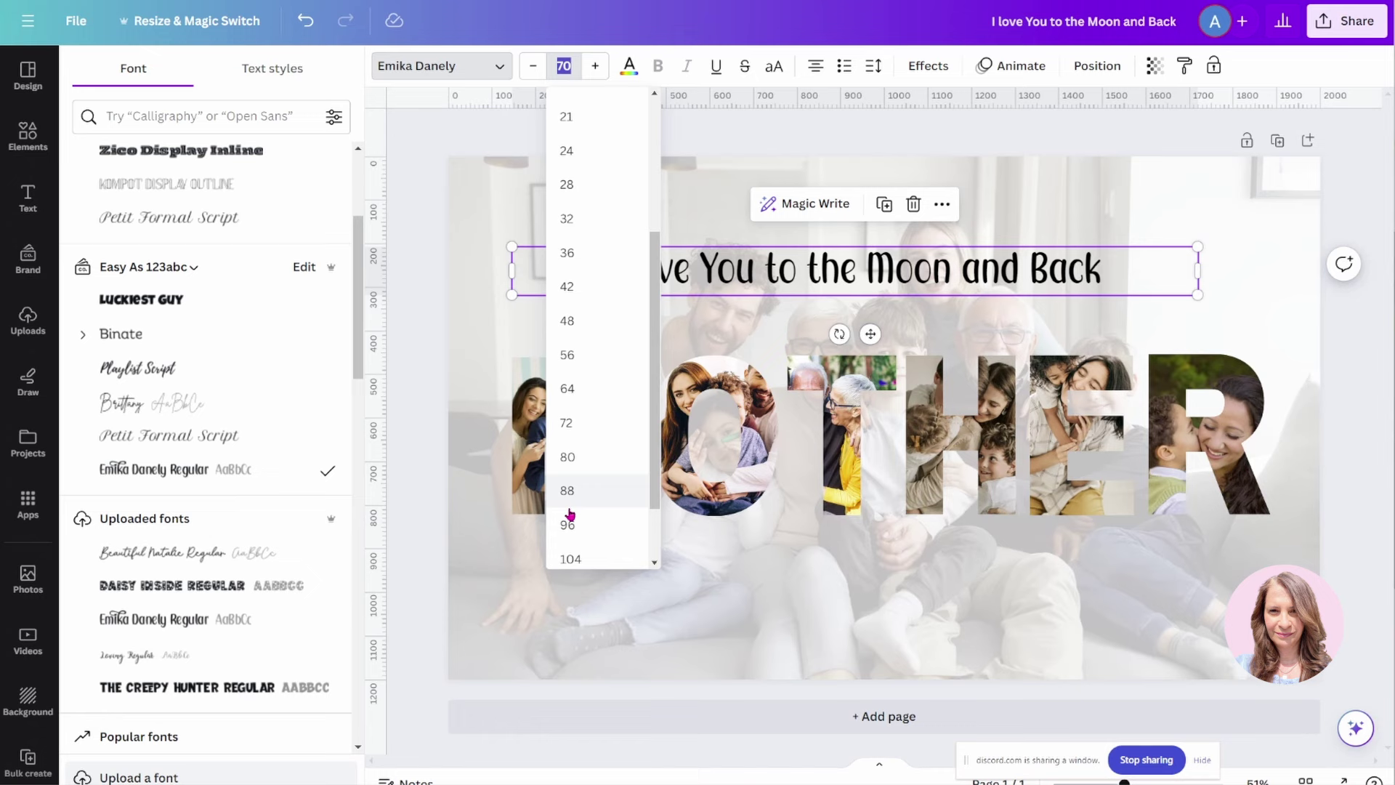
click(570, 560)
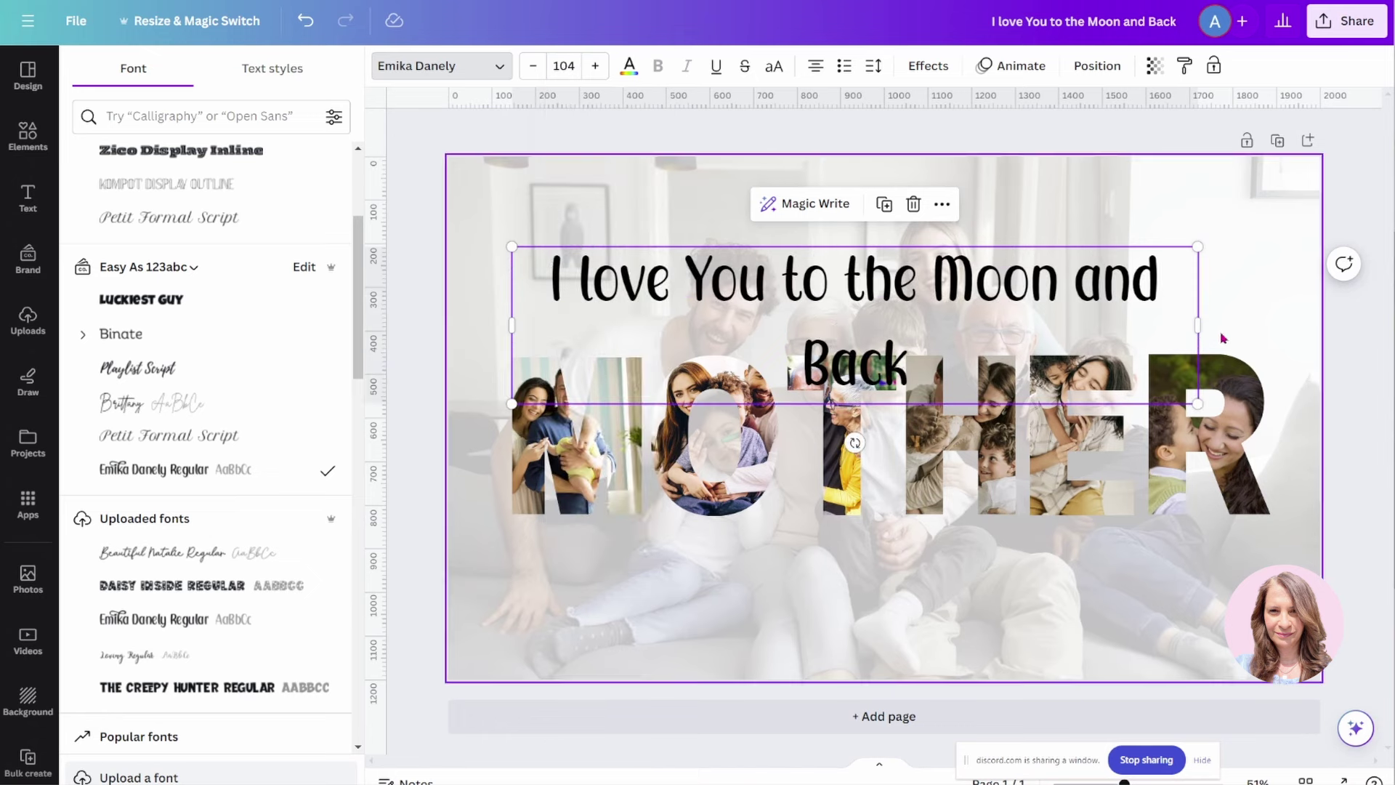
drag(1198, 334, 1274, 326)
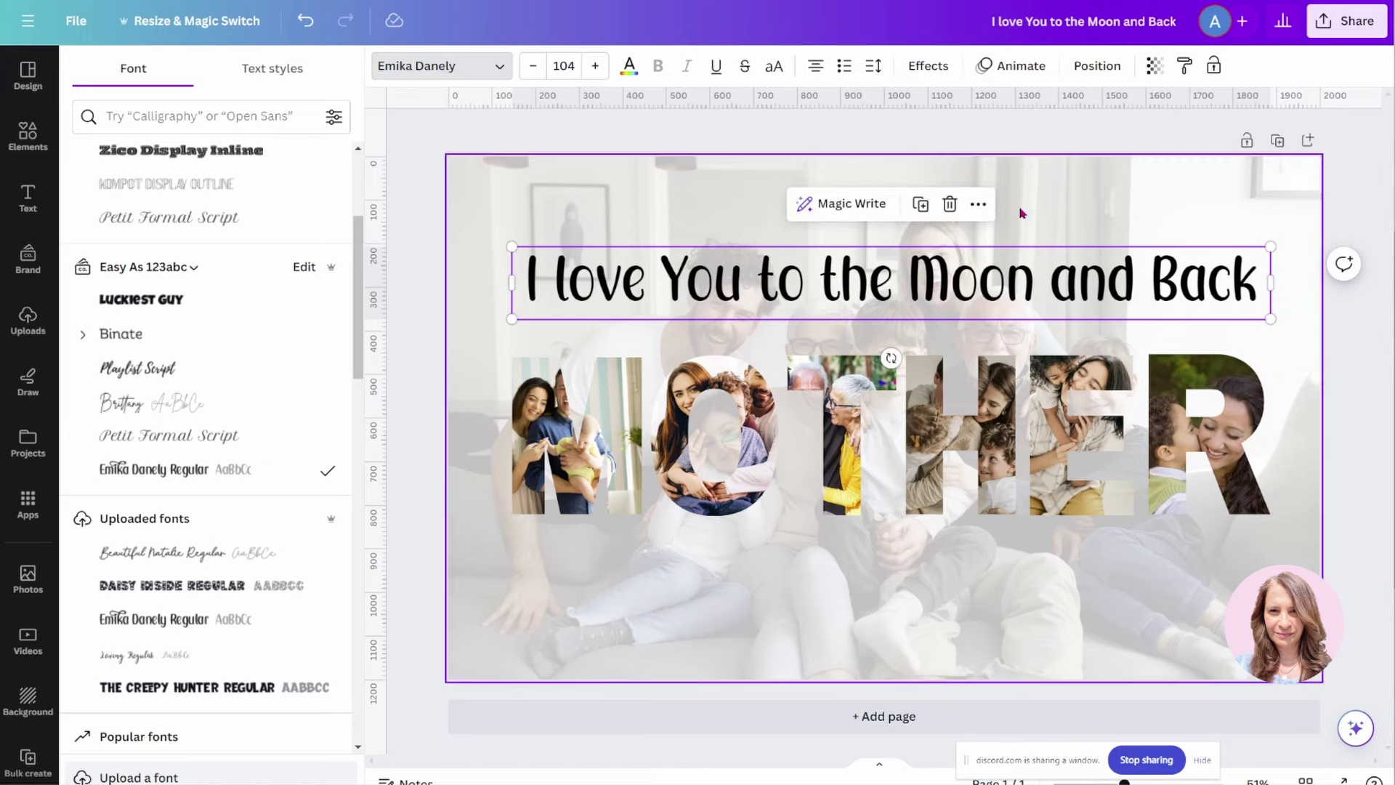
click(1034, 132)
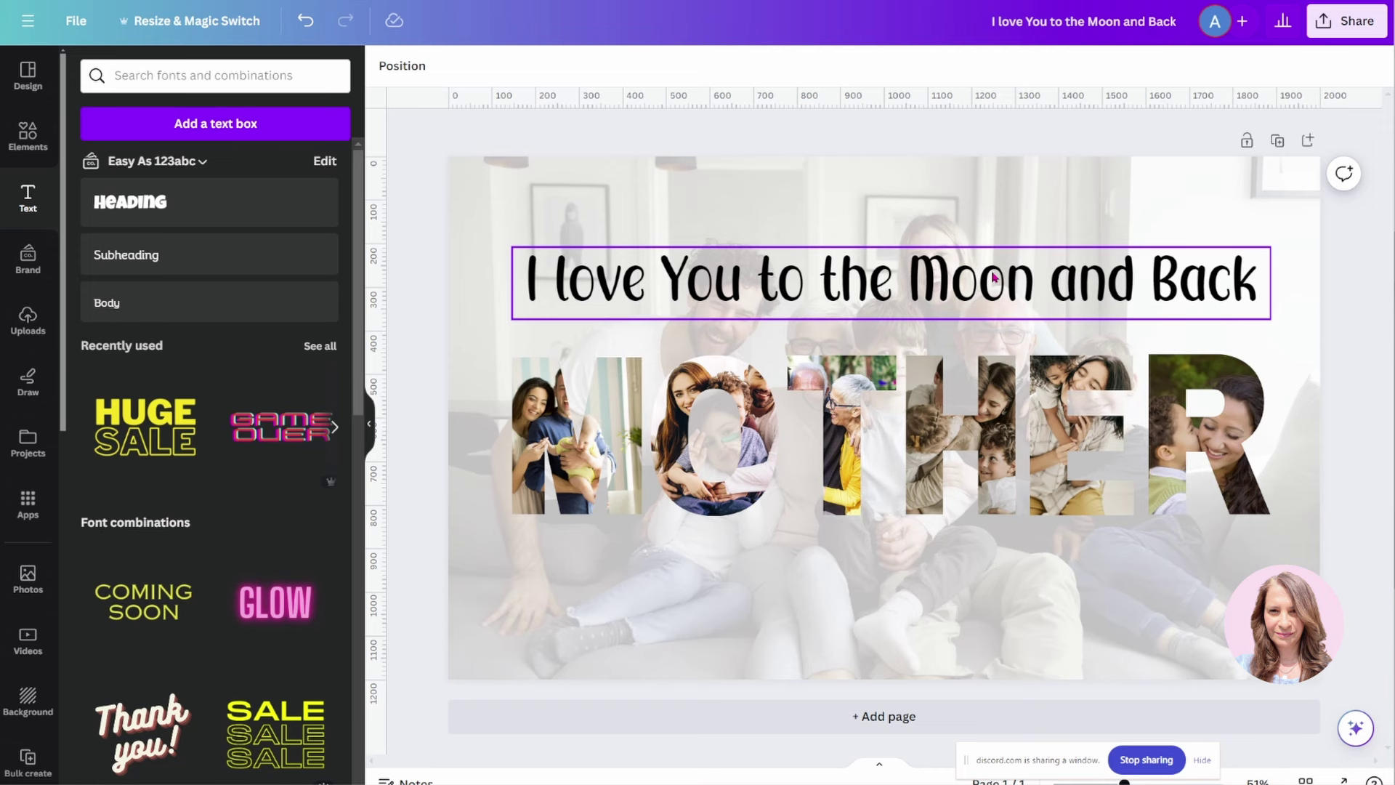
Step: Add a new paragraph text box and move it below MOTHER
click(697, 586)
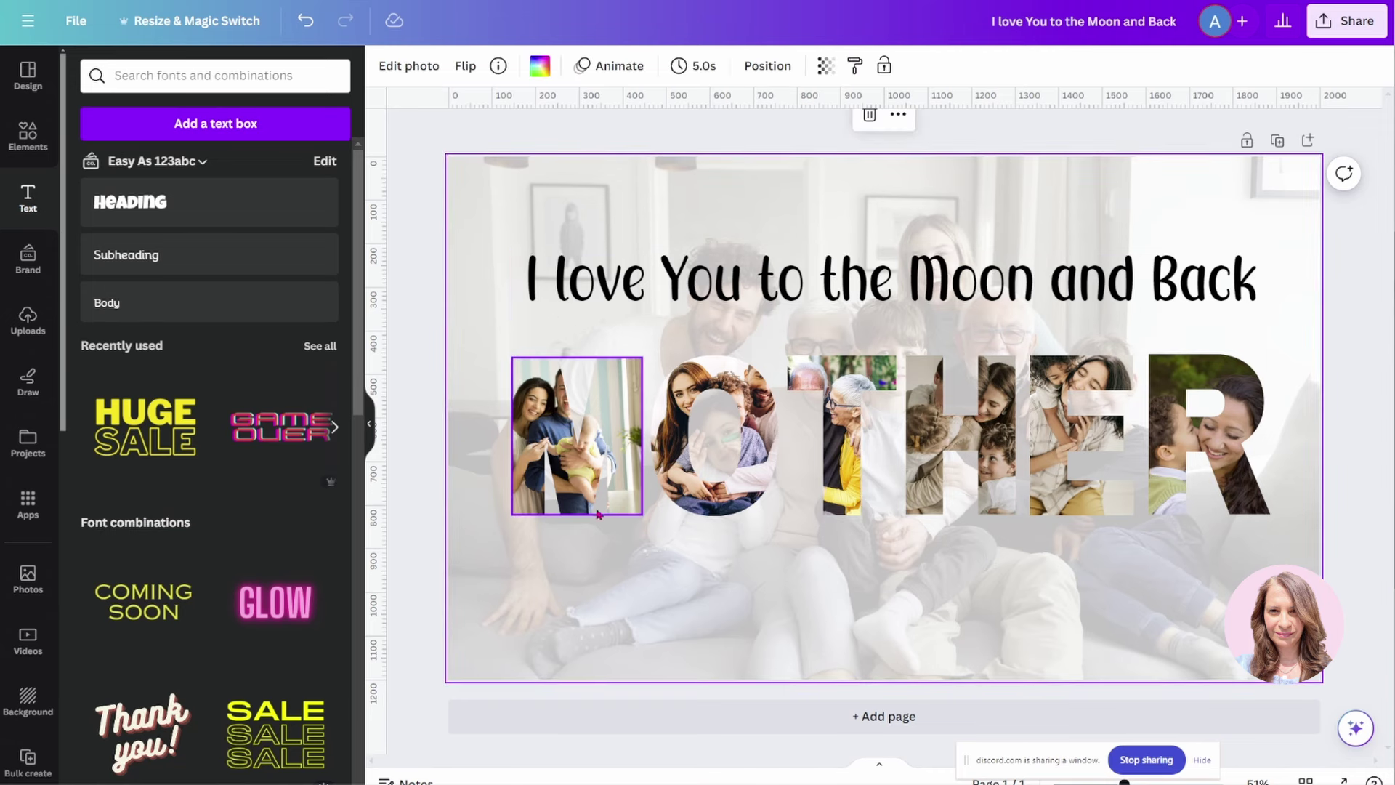
click(155, 128)
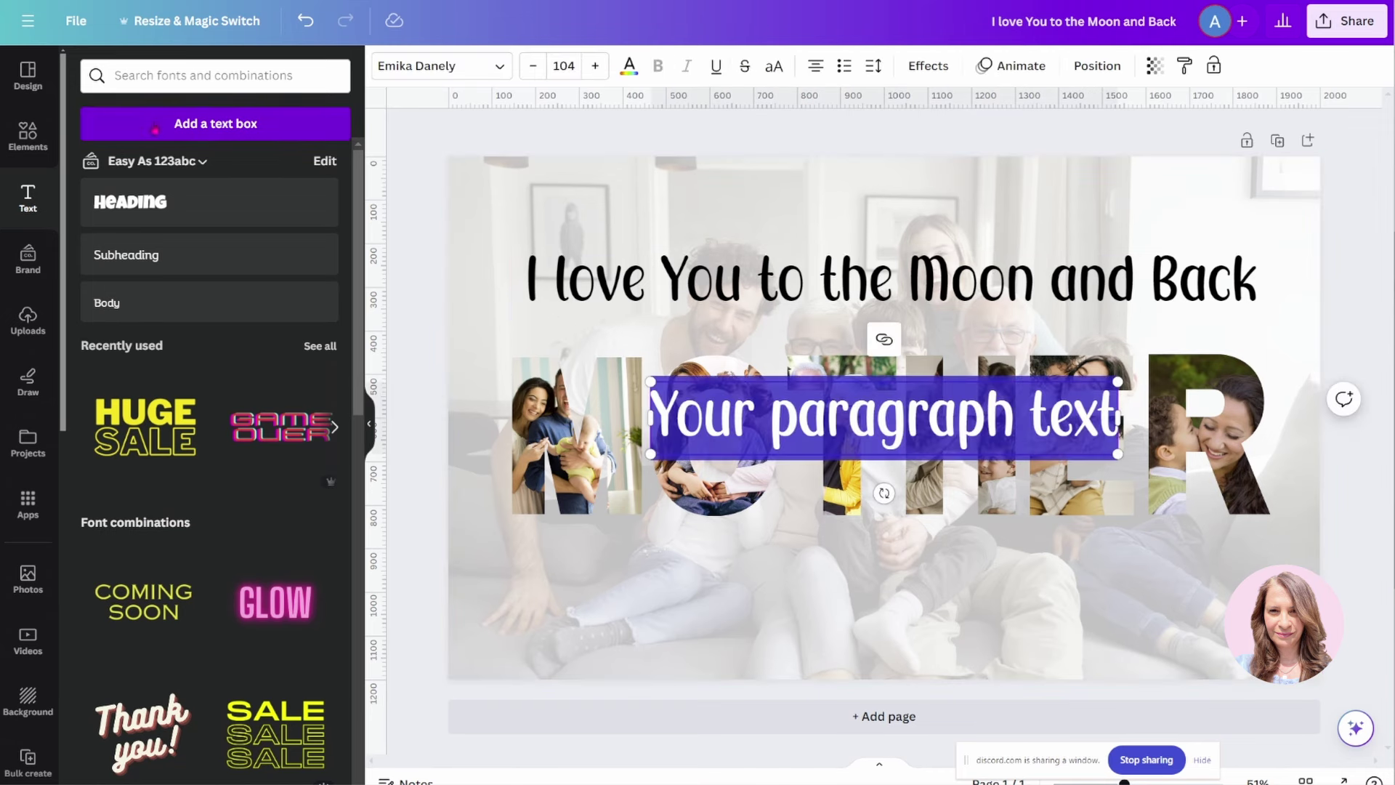
click(738, 619)
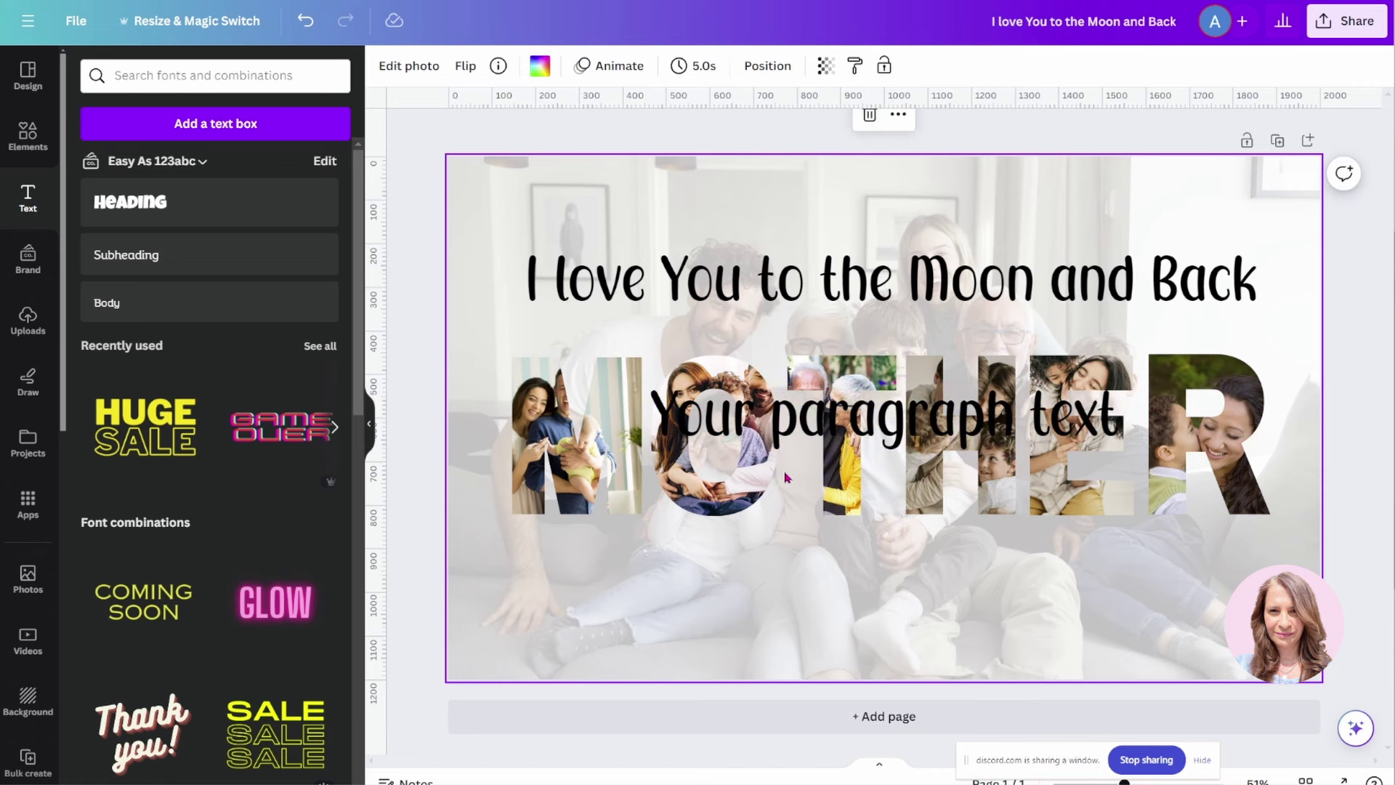
click(823, 411)
drag(823, 411, 697, 582)
Step: Replace the placeholder with '2024' and move it left under the M
double_click(696, 580)
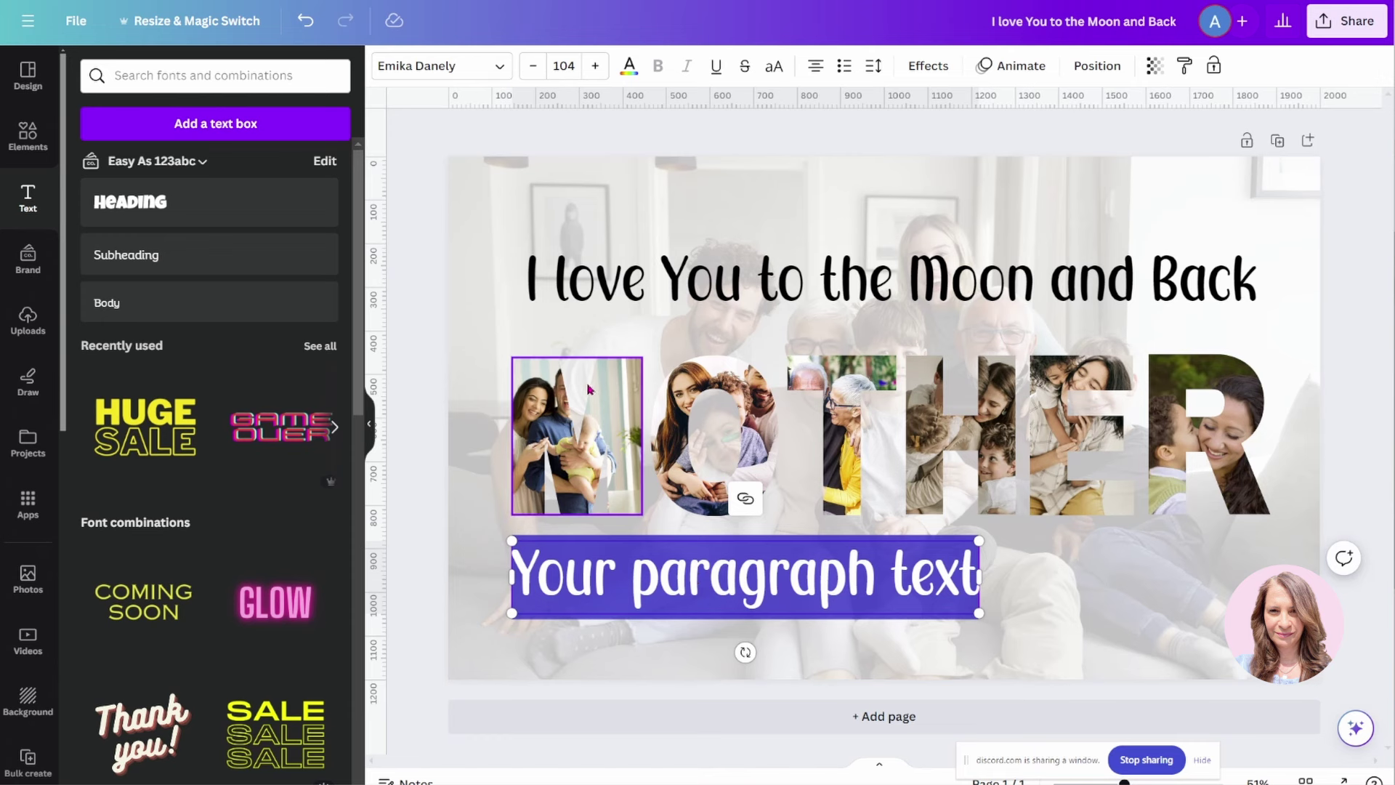
text(2024)
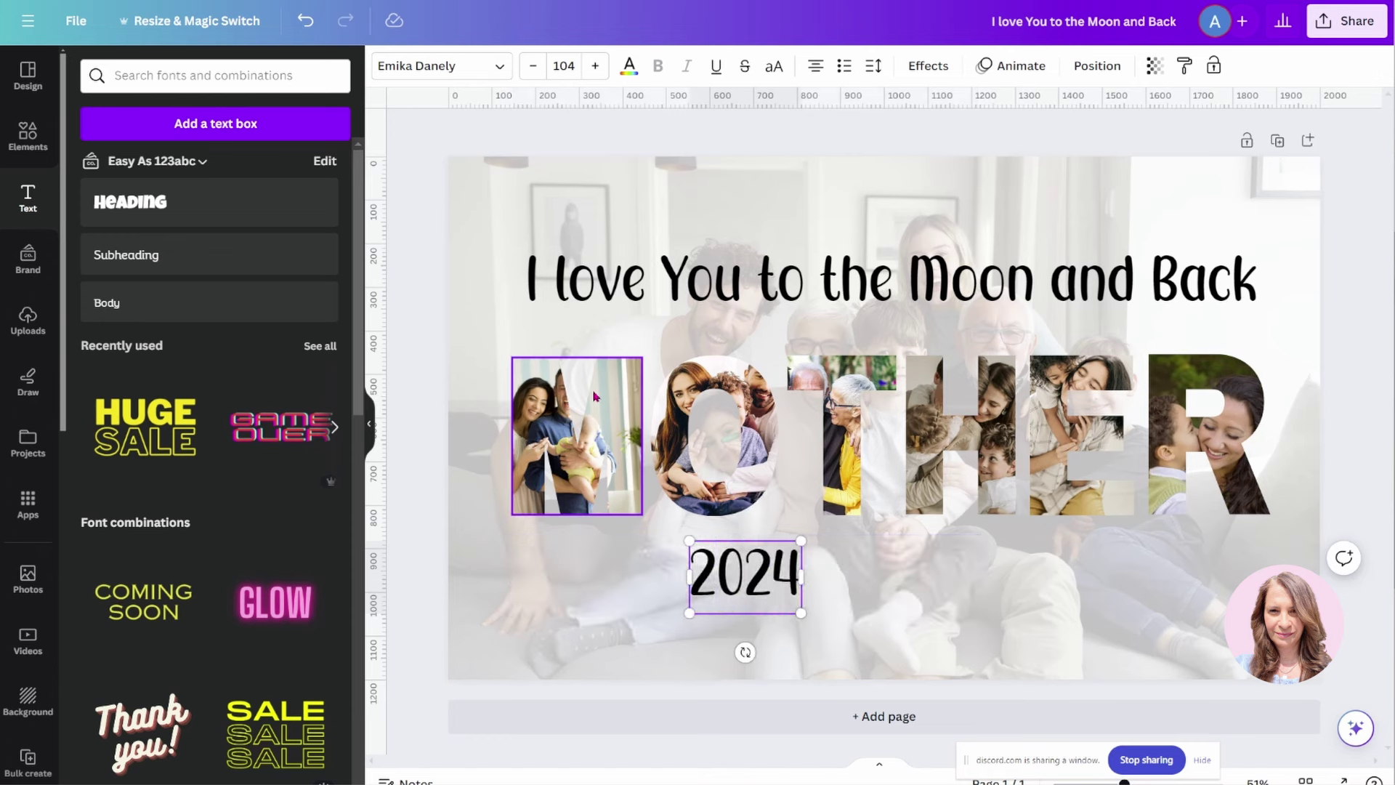
click(828, 580)
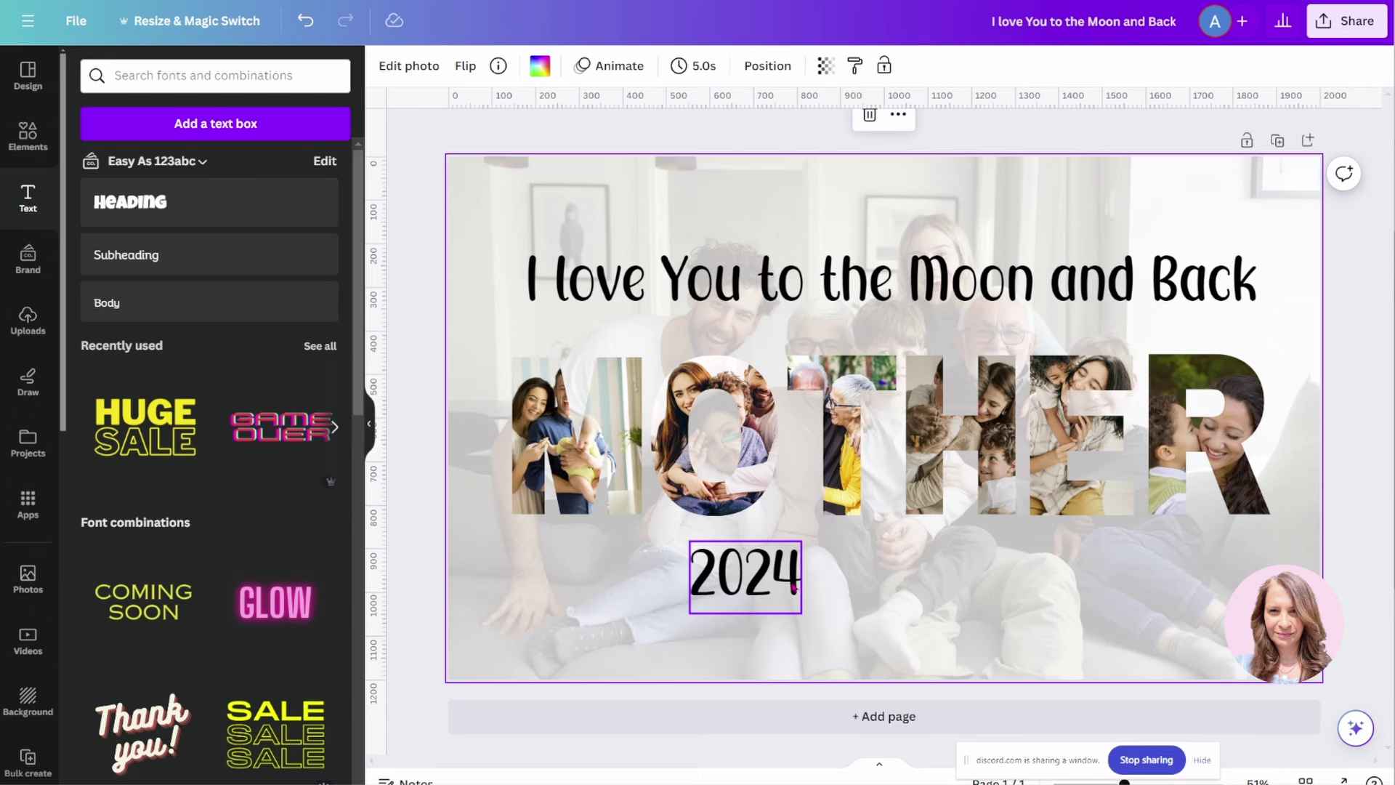
drag(795, 588, 610, 590)
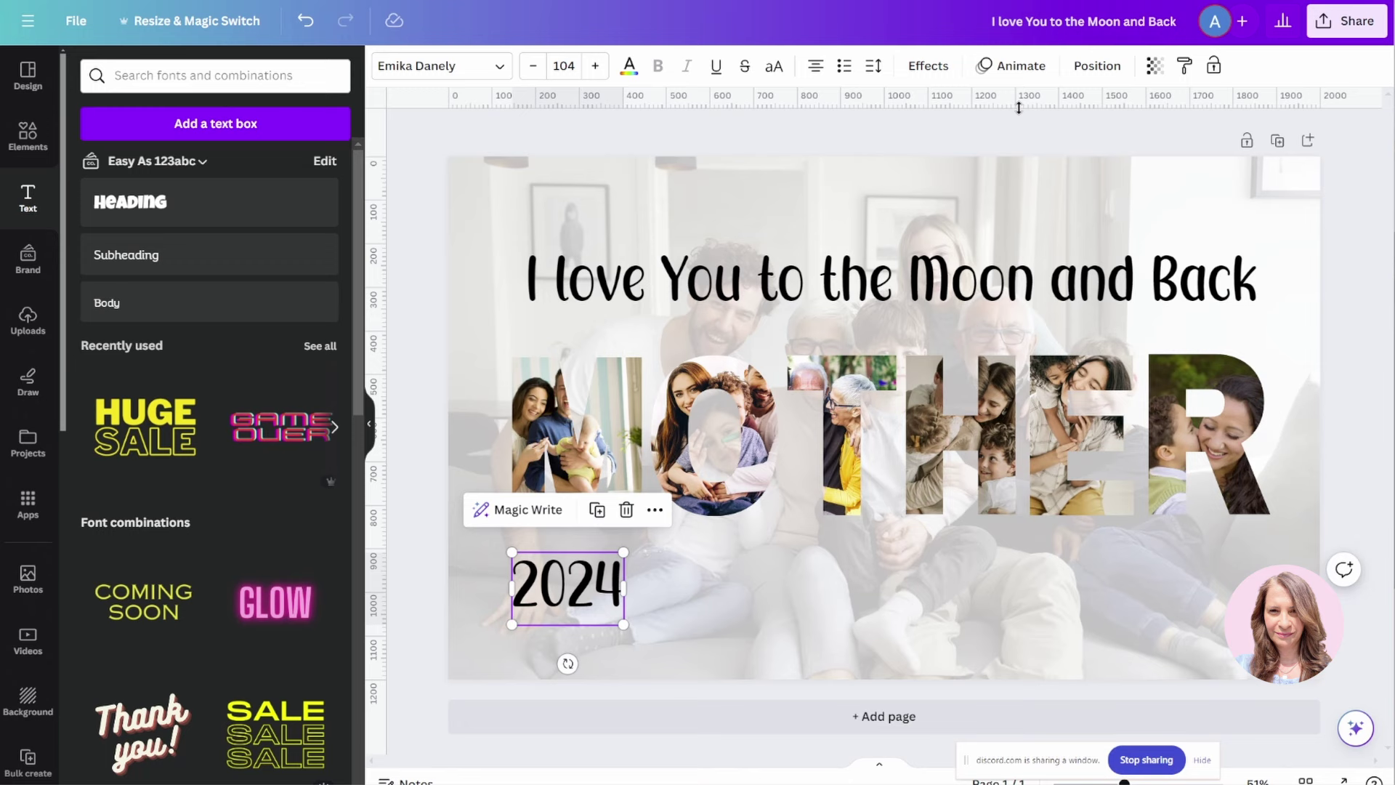
Step: Apply the Hollow effect to 2024 and raise the outline thickness to 65
click(936, 74)
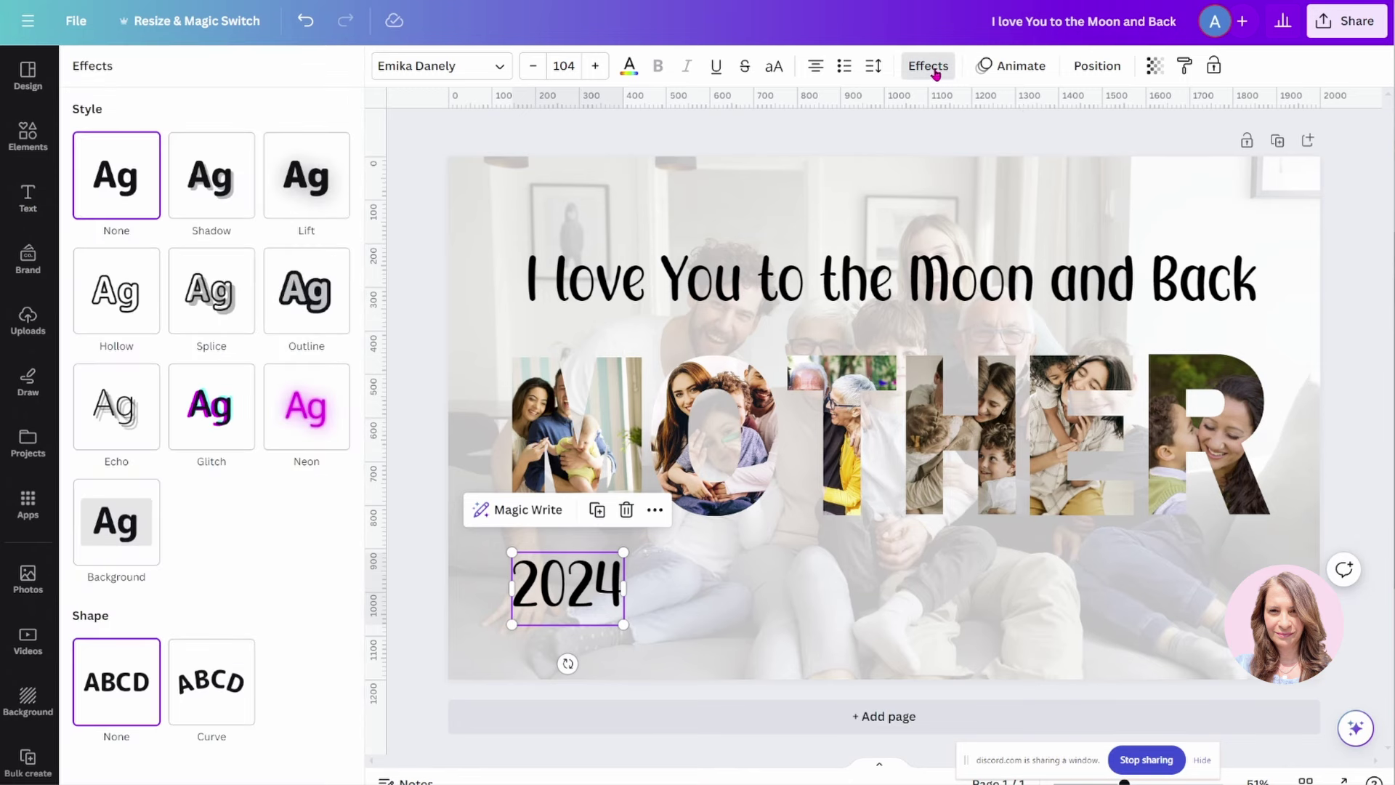
click(111, 298)
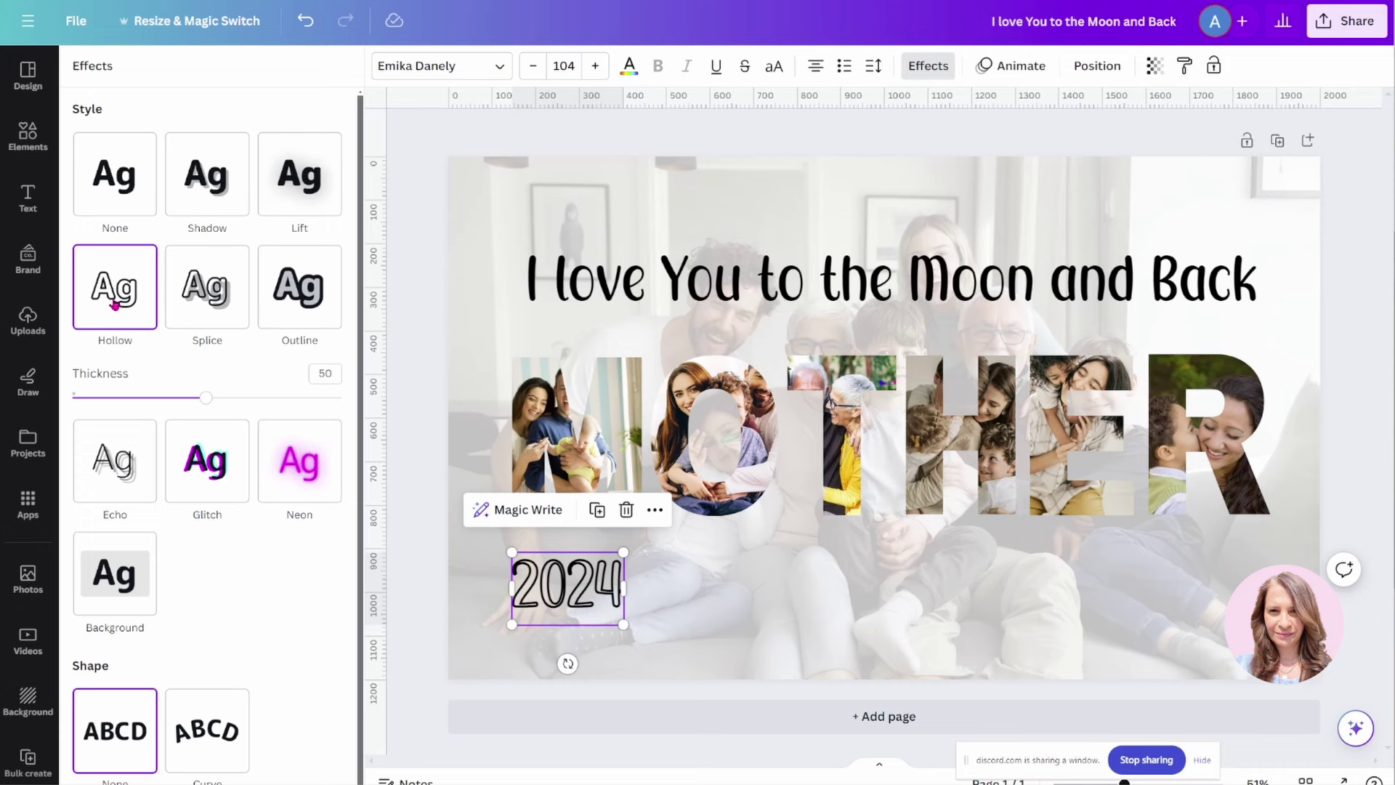
drag(207, 397, 248, 400)
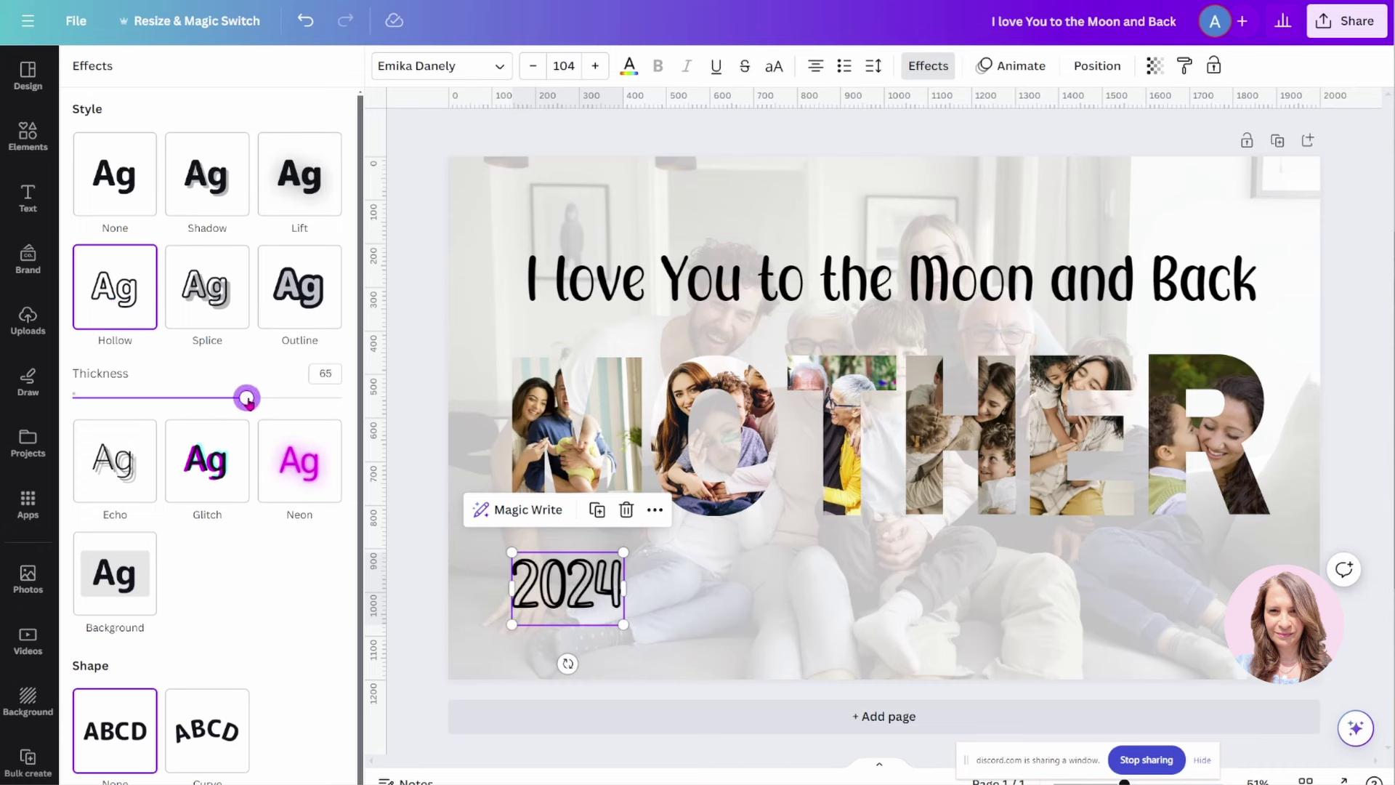
click(418, 356)
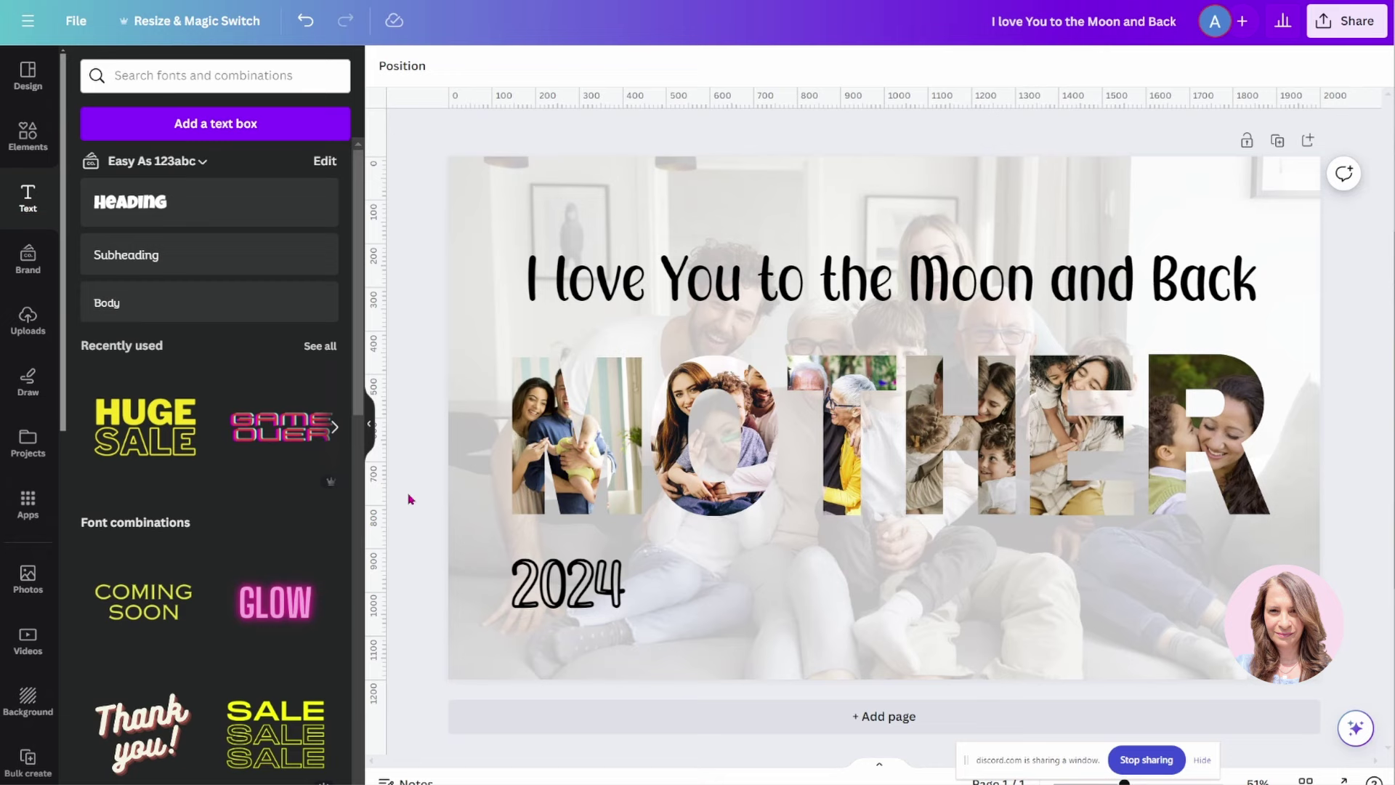
Step: Duplicate the heading, place the narrowed copy beside 2024, and type the four children's names
click(805, 247)
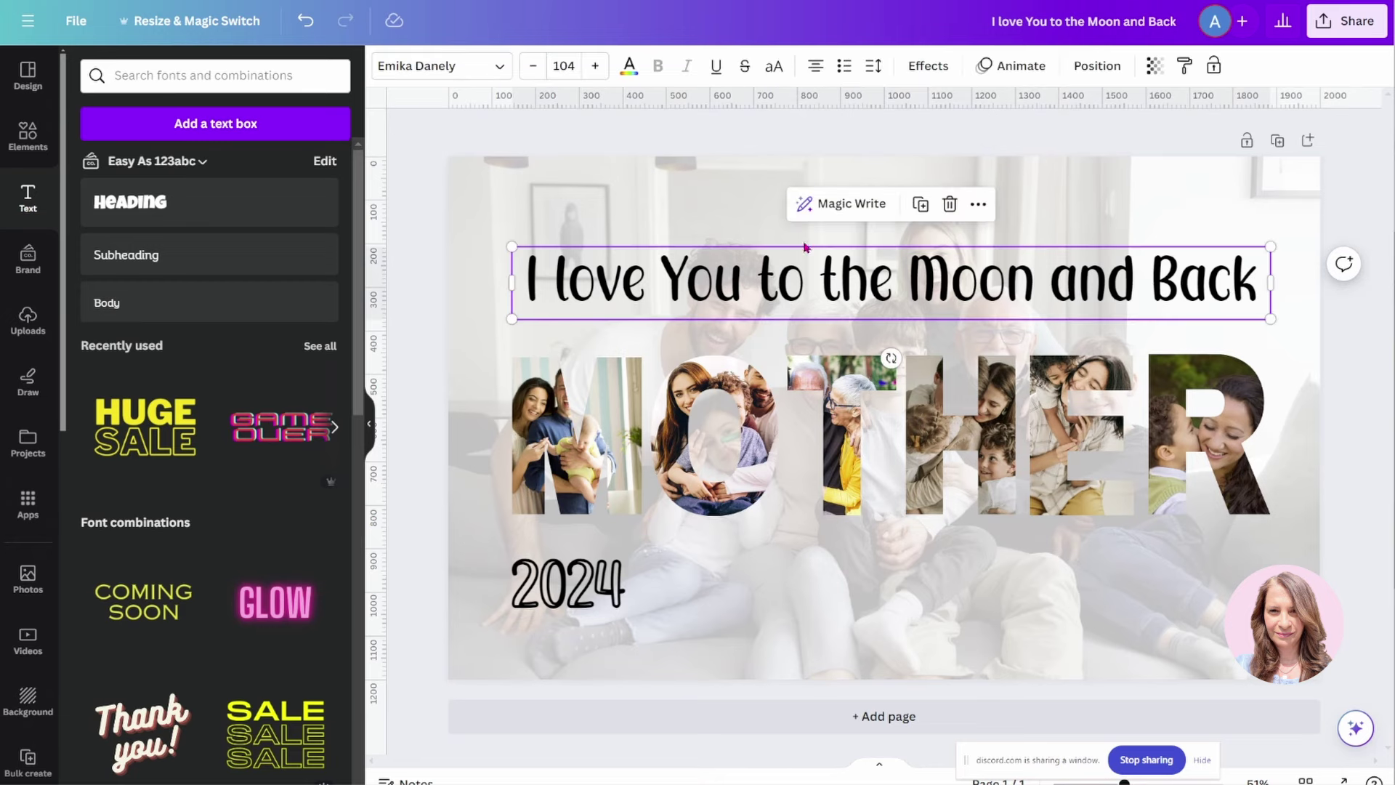
click(920, 204)
drag(942, 312, 935, 608)
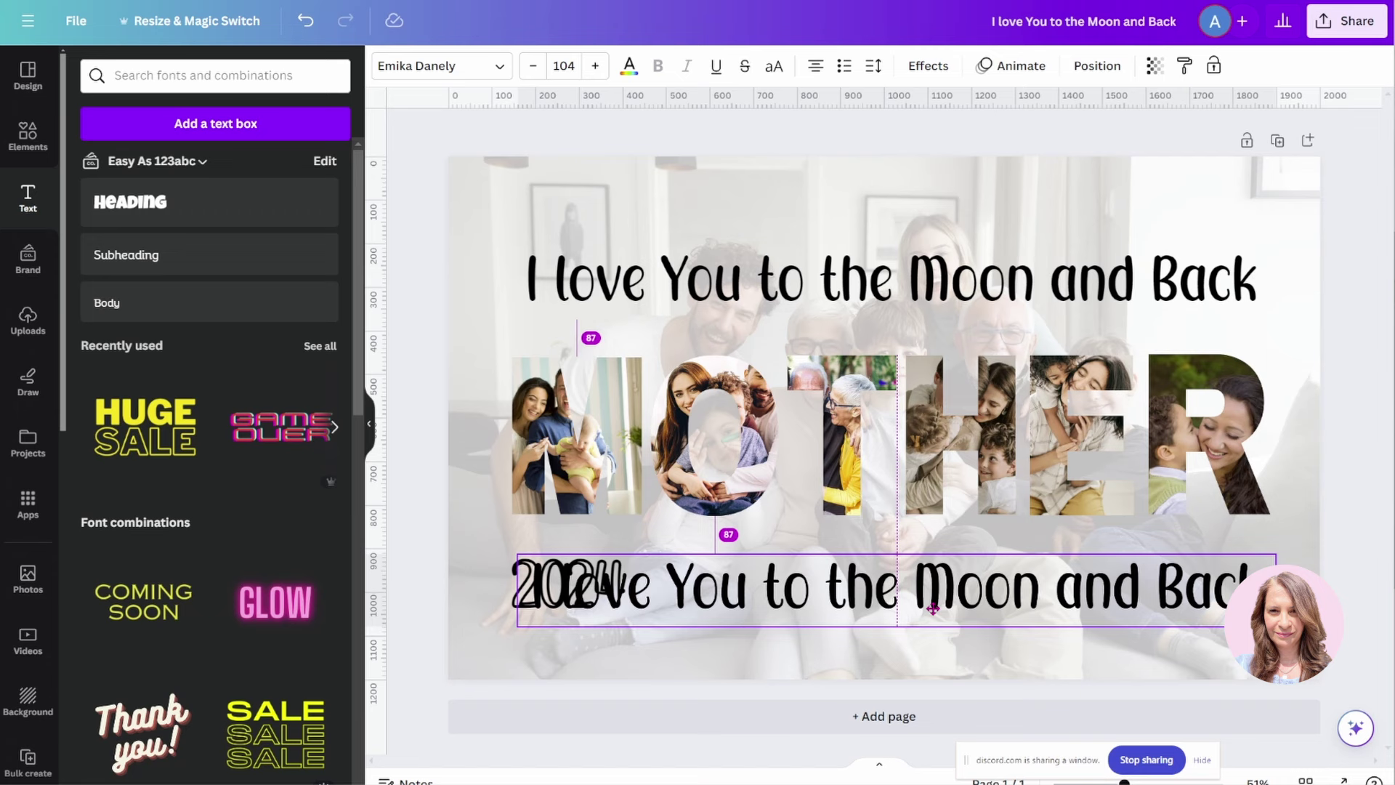
drag(518, 590, 651, 586)
double_click(686, 589)
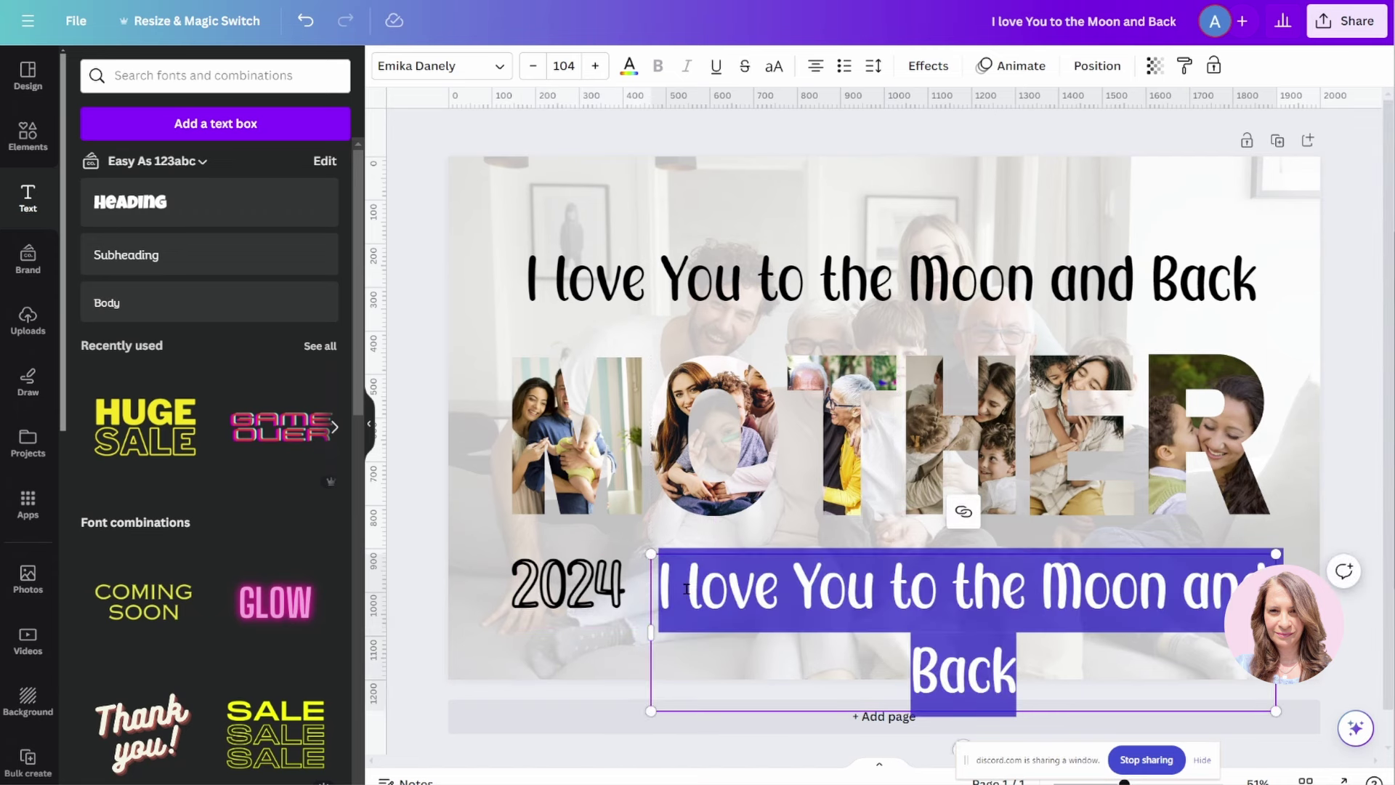
text(Joh)
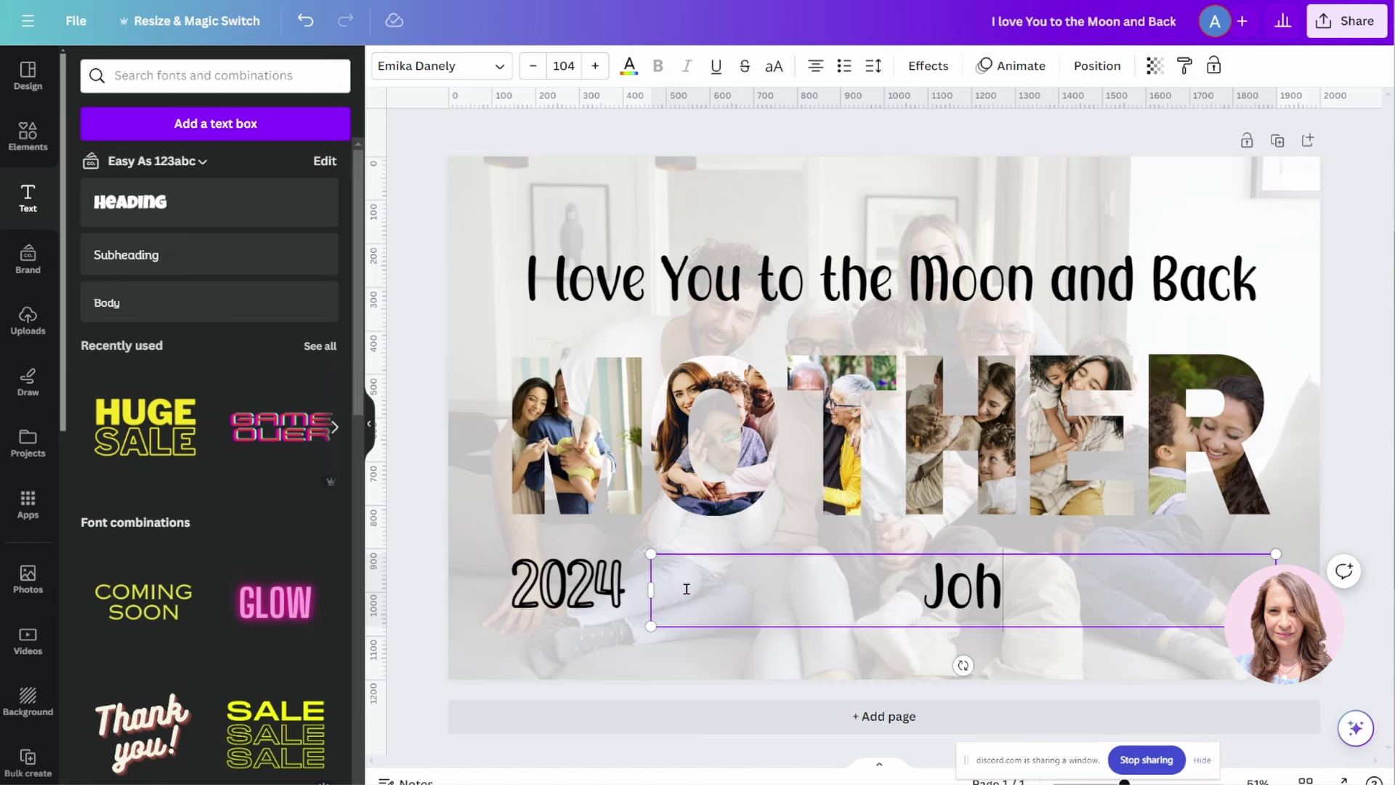
text(n - )
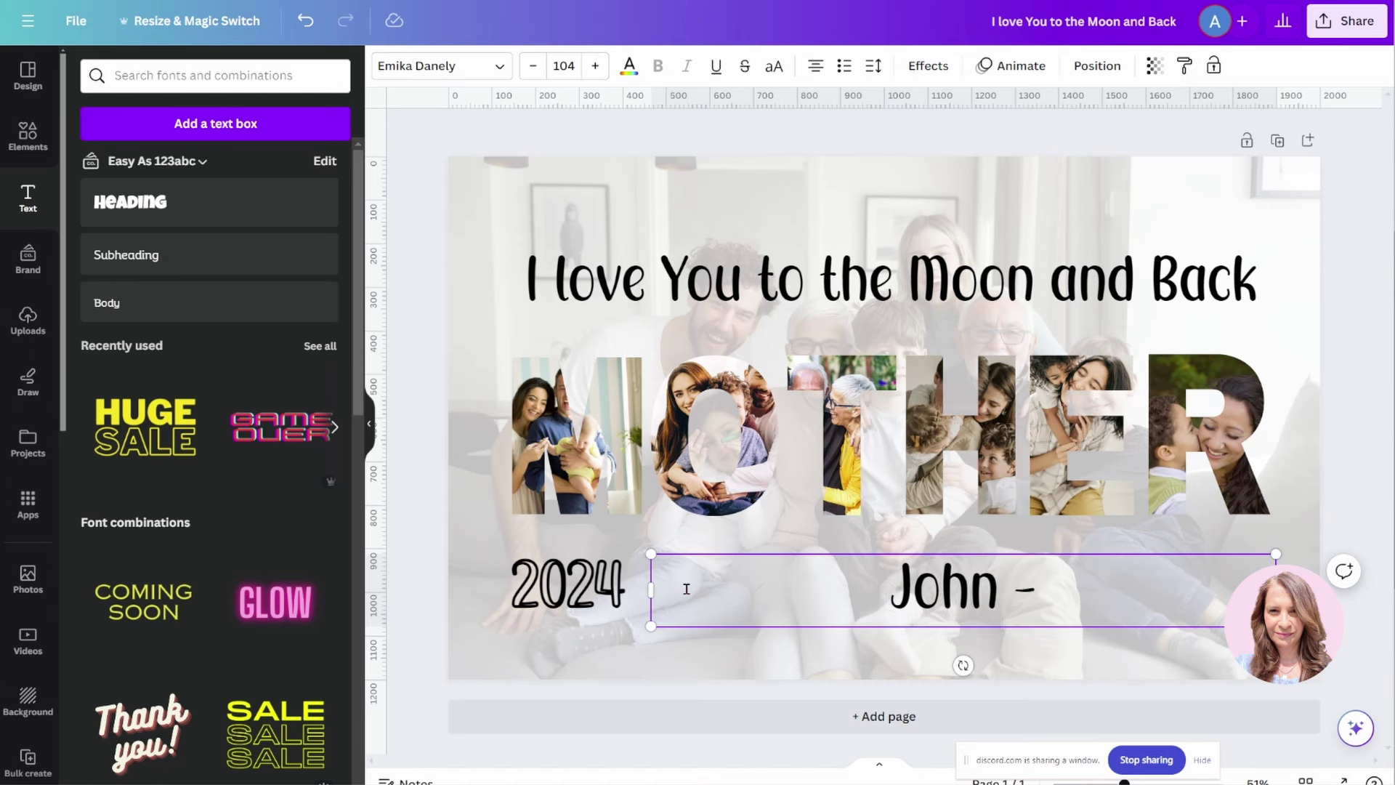
text(Jim - )
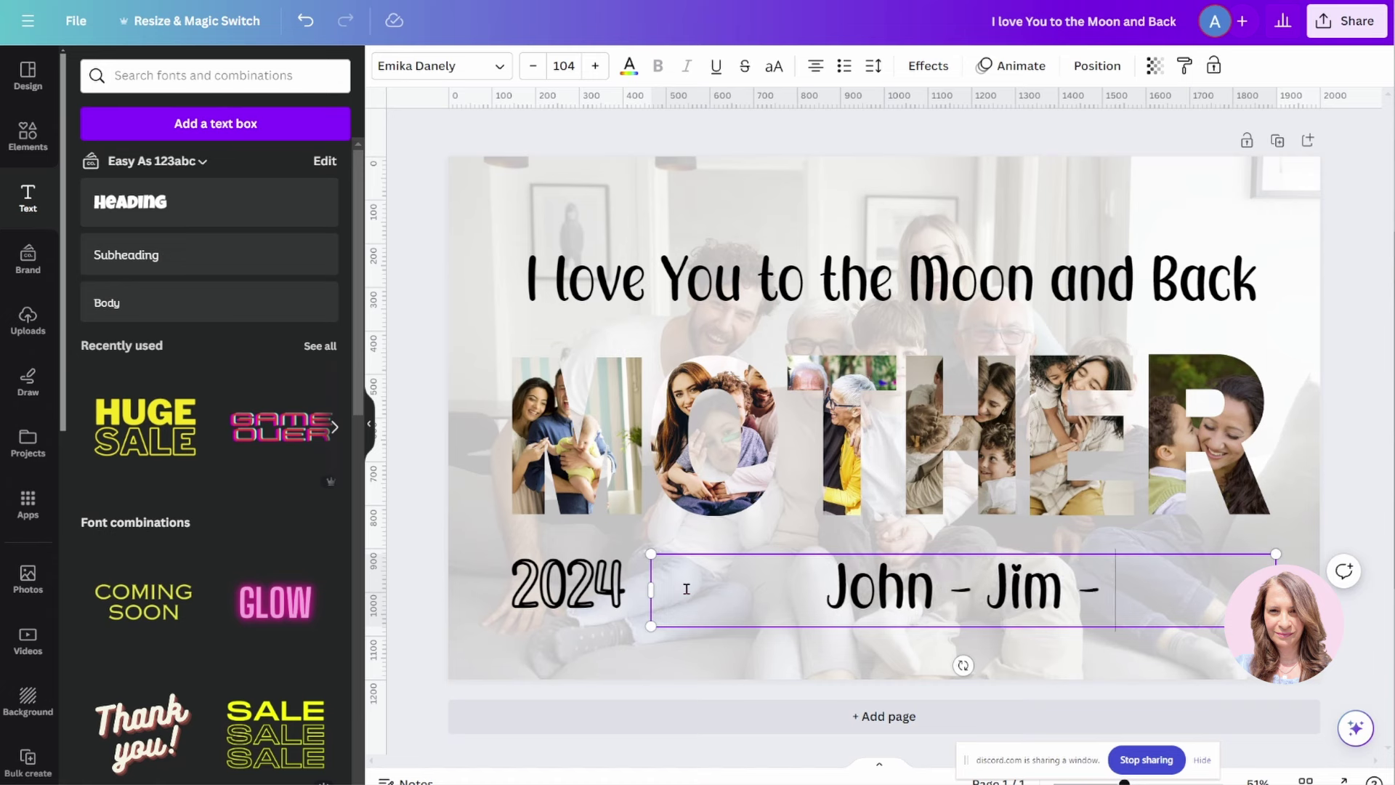
text(Sara)
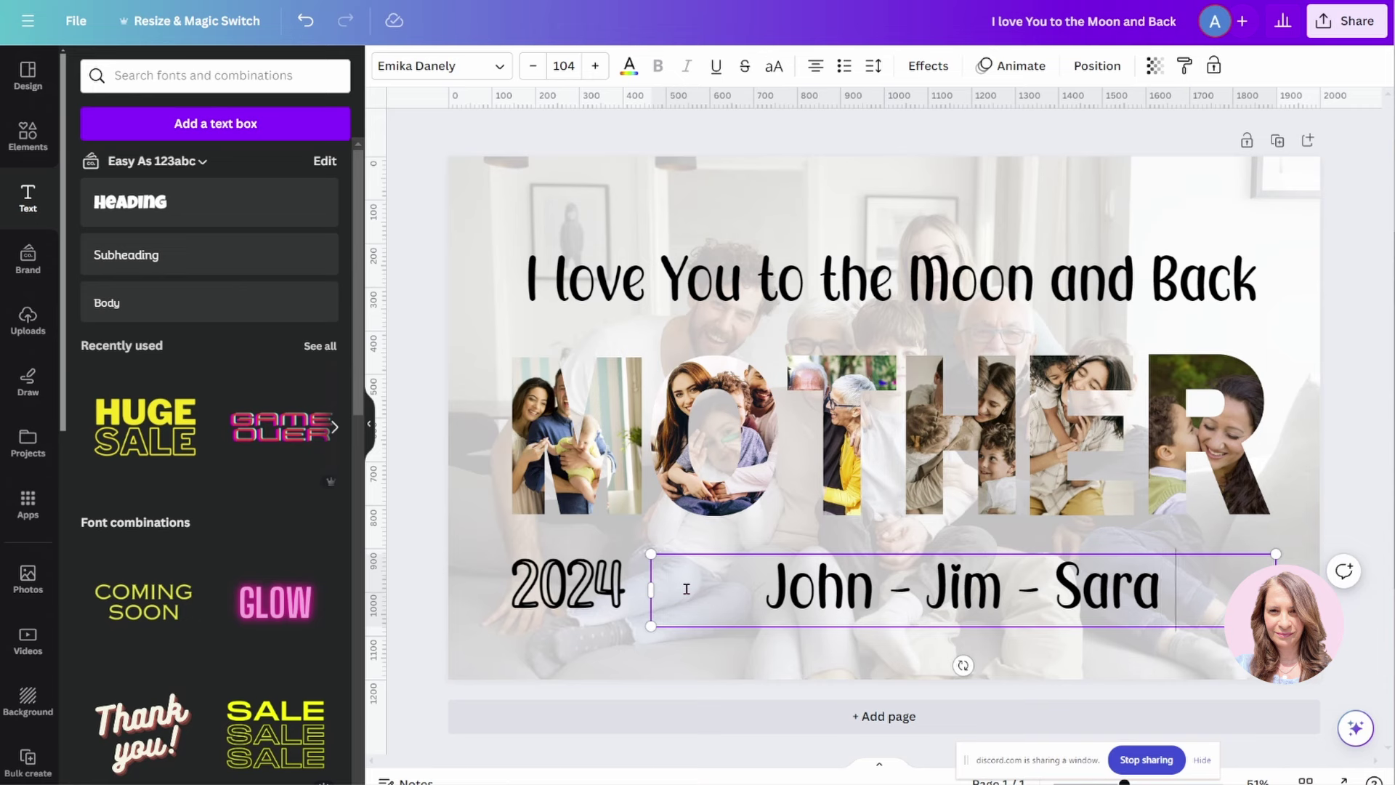
text( - Ti)
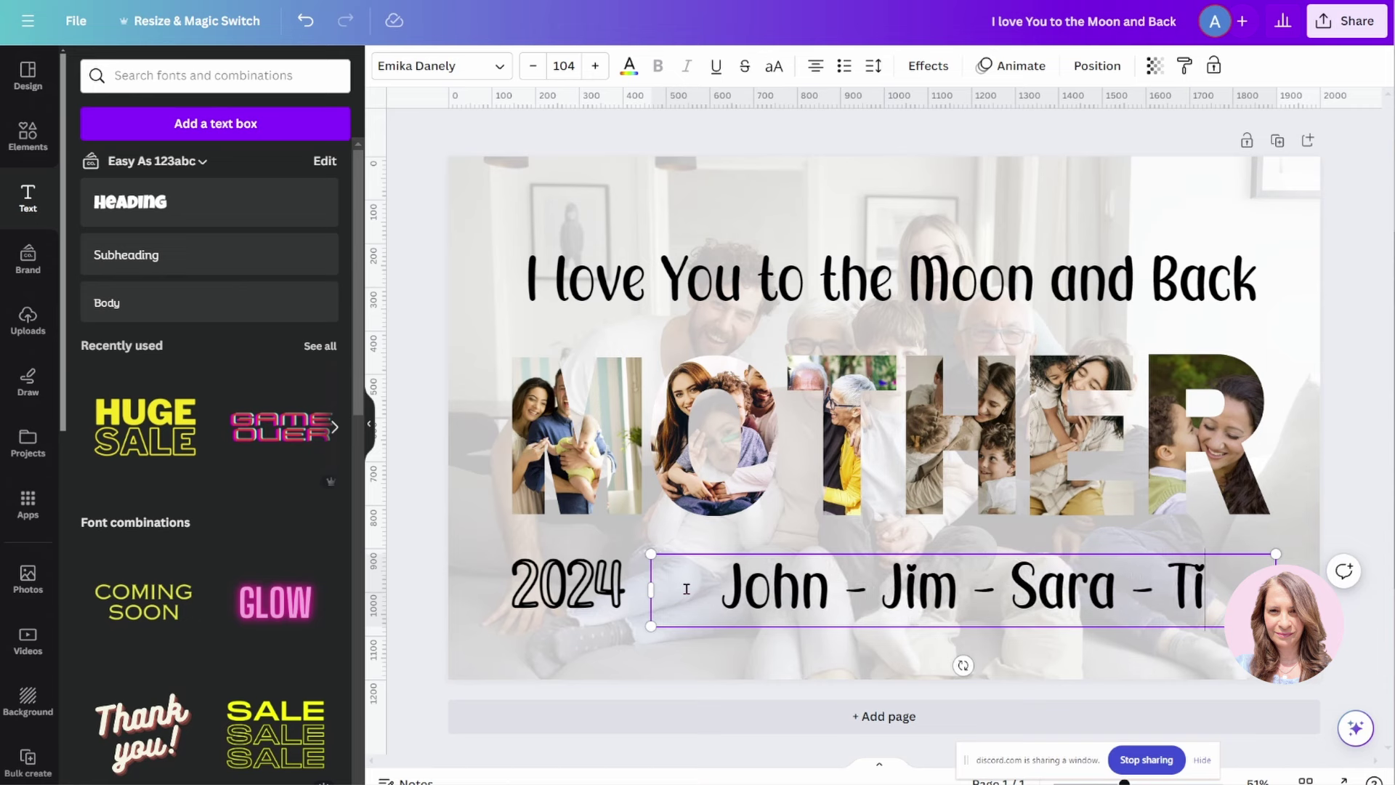
text(m)
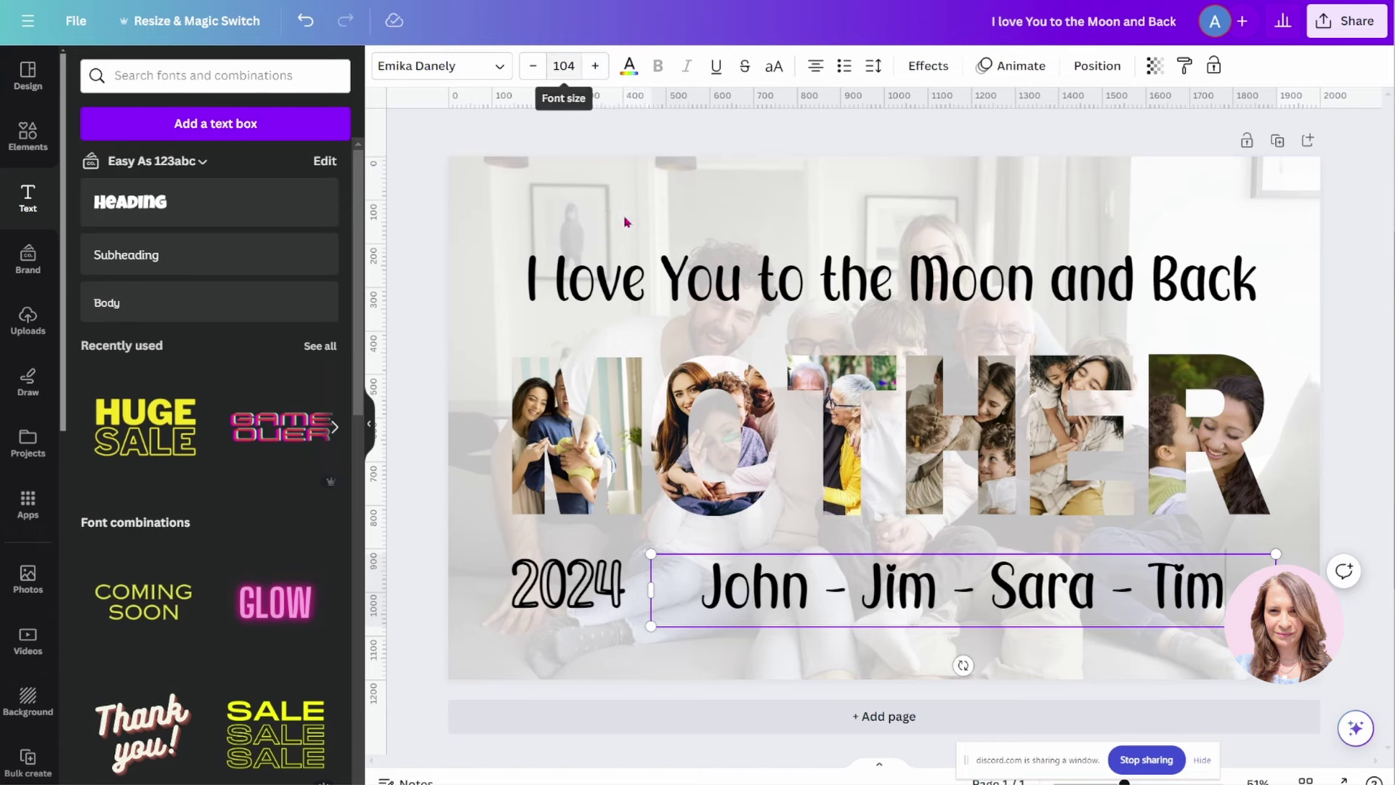
Step: Shrink the names text to size 95 and right-align it
click(428, 506)
click(763, 596)
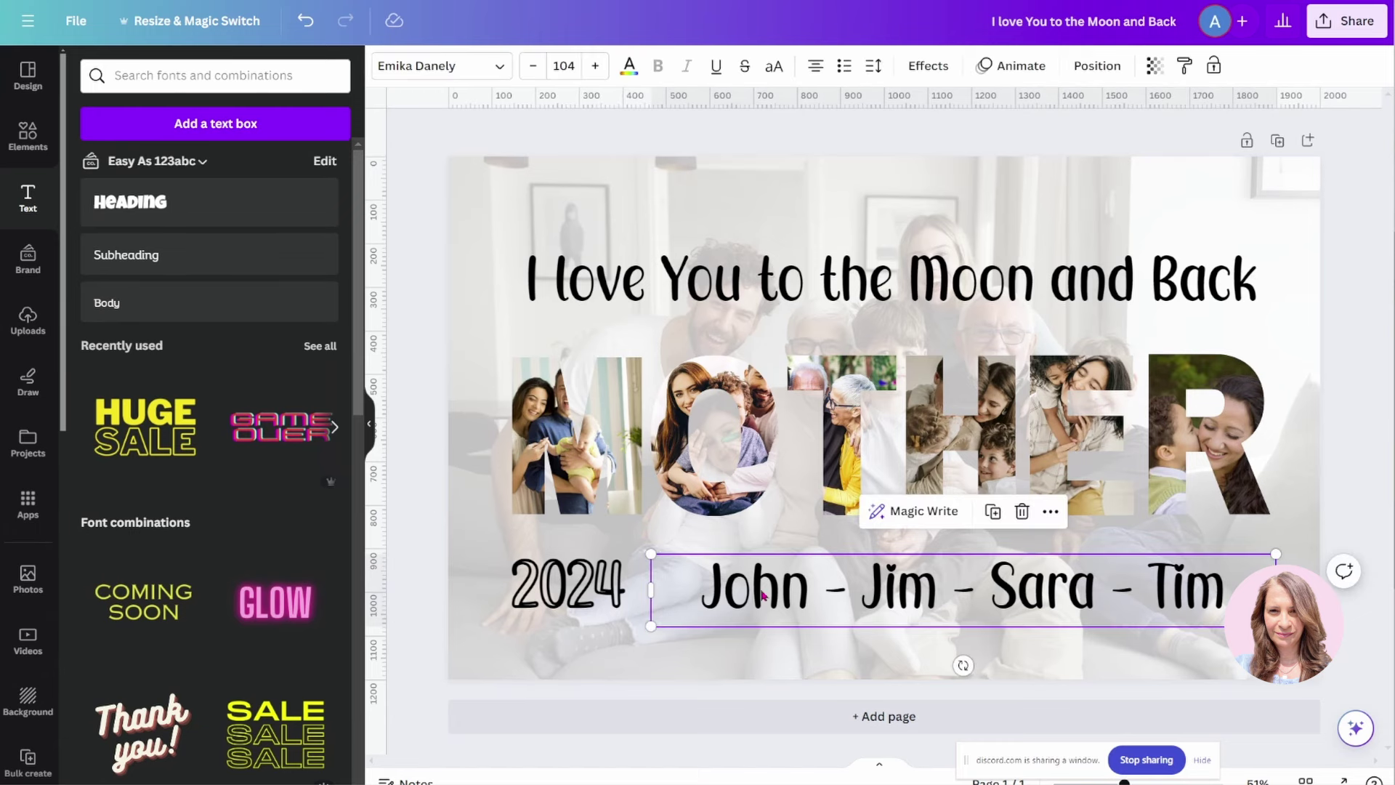
click(536, 69)
click(535, 68)
click(536, 68)
click(536, 69)
click(536, 69)
click(536, 68)
click(536, 69)
click(536, 69)
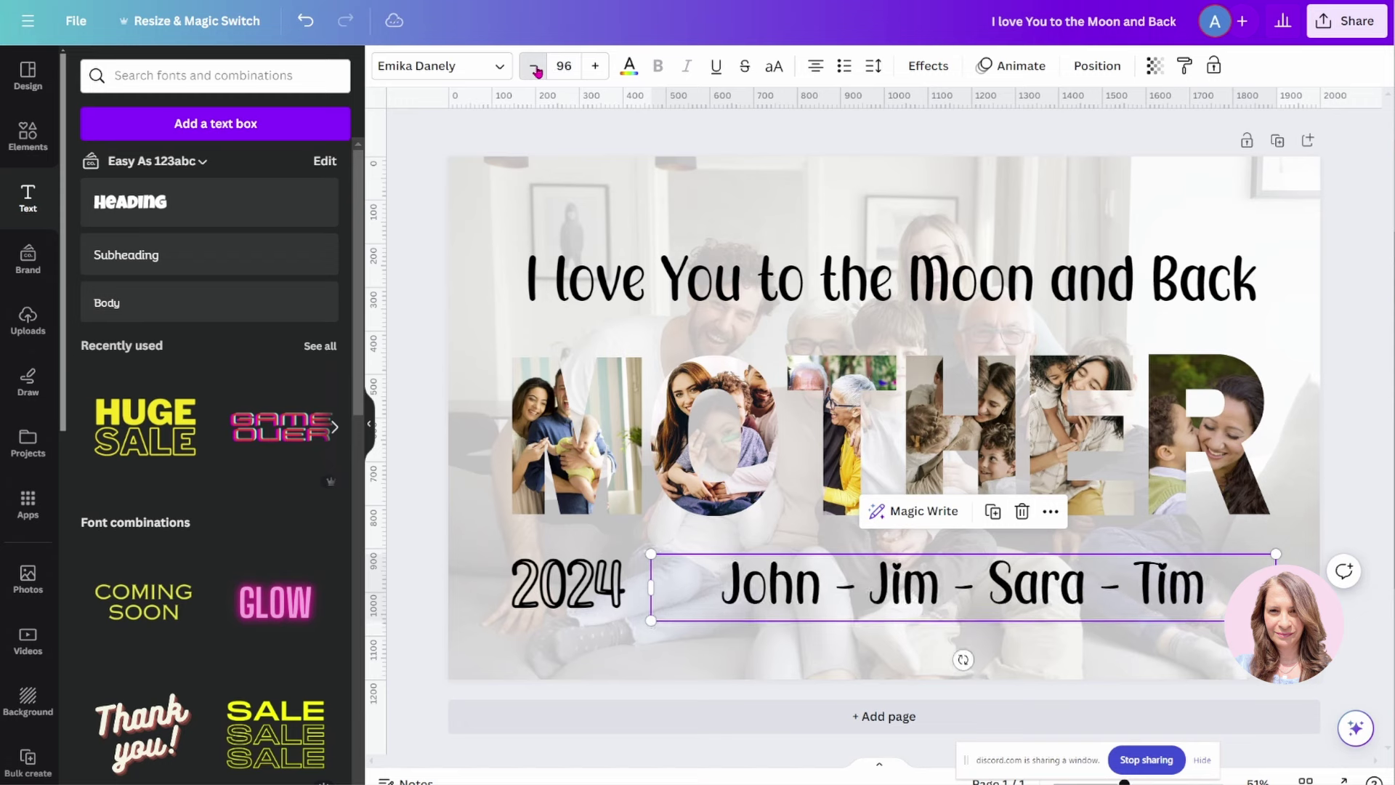
click(536, 68)
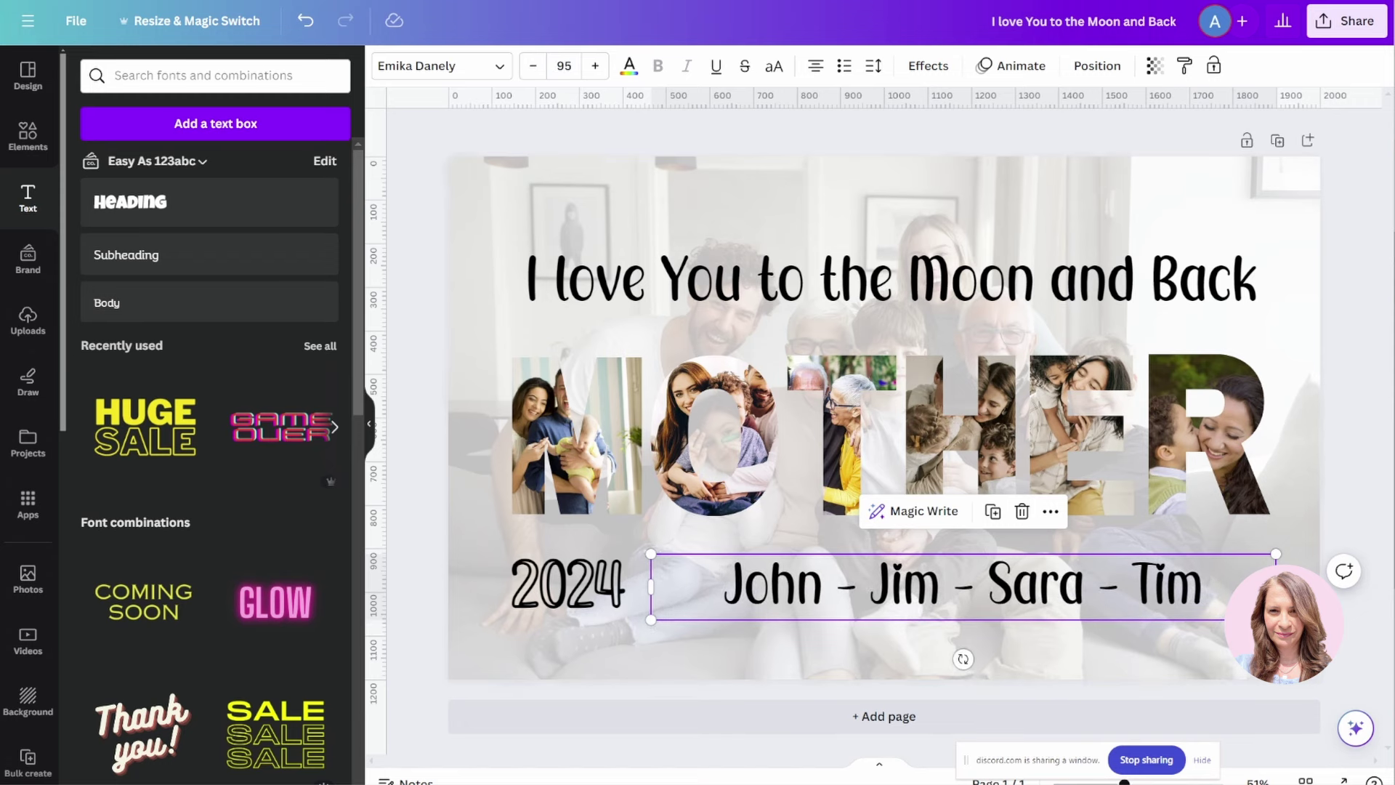
click(824, 67)
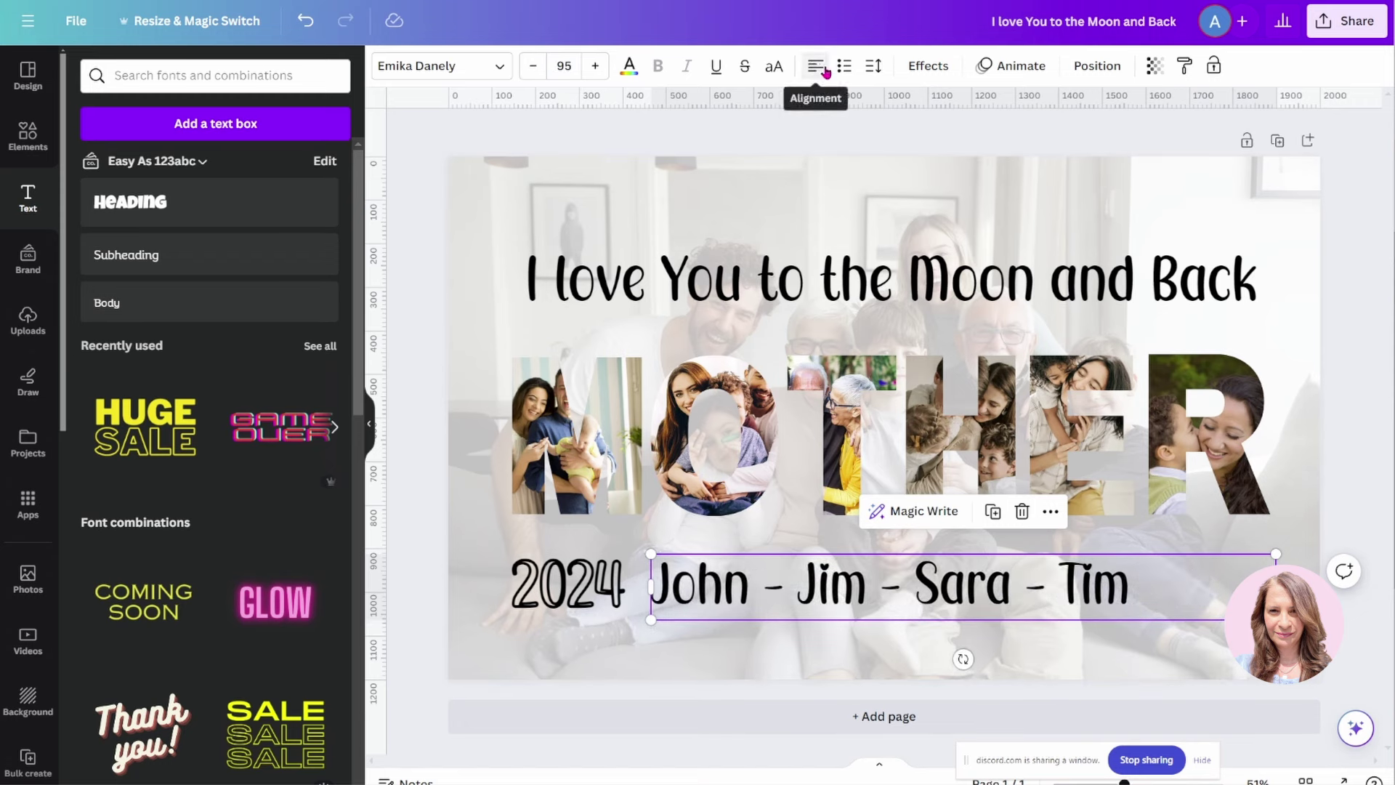
click(824, 68)
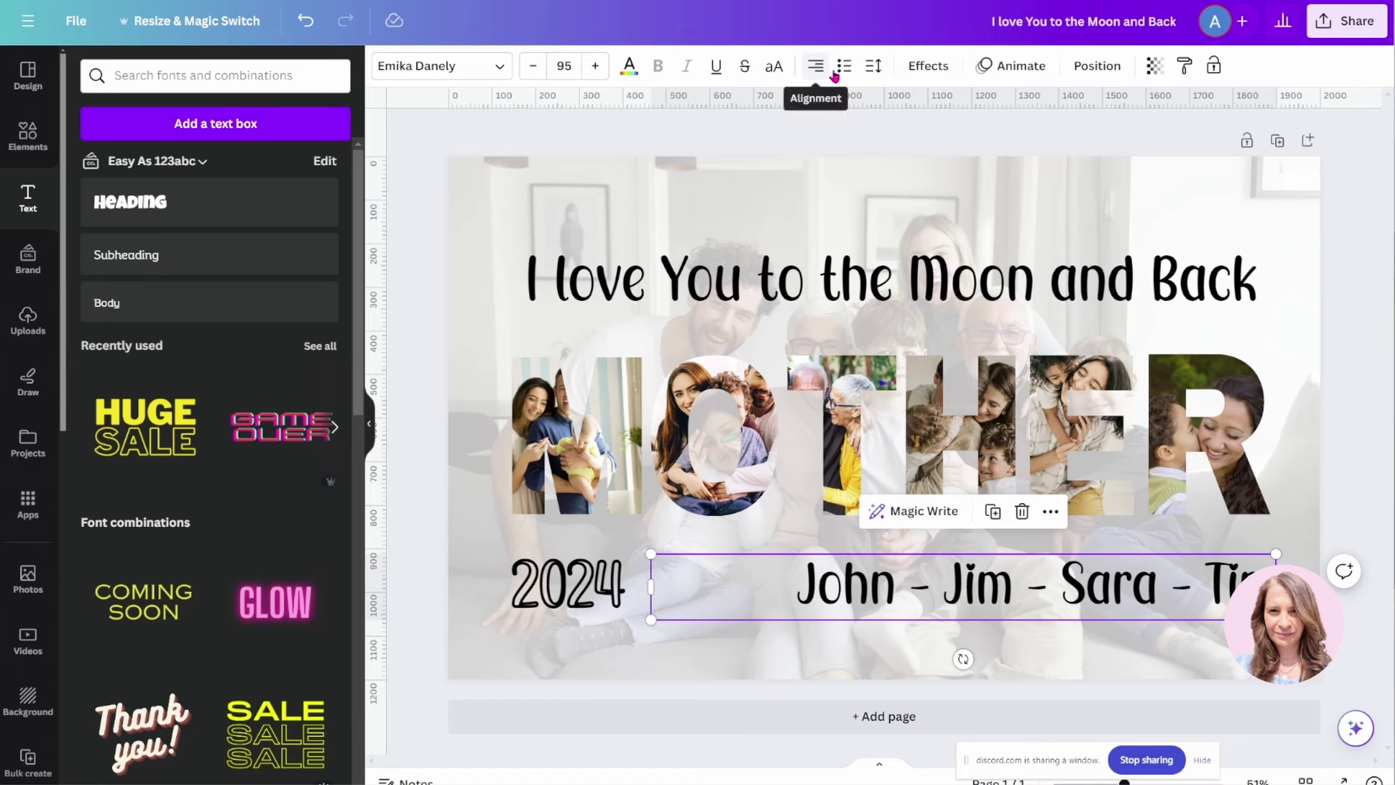
click(884, 133)
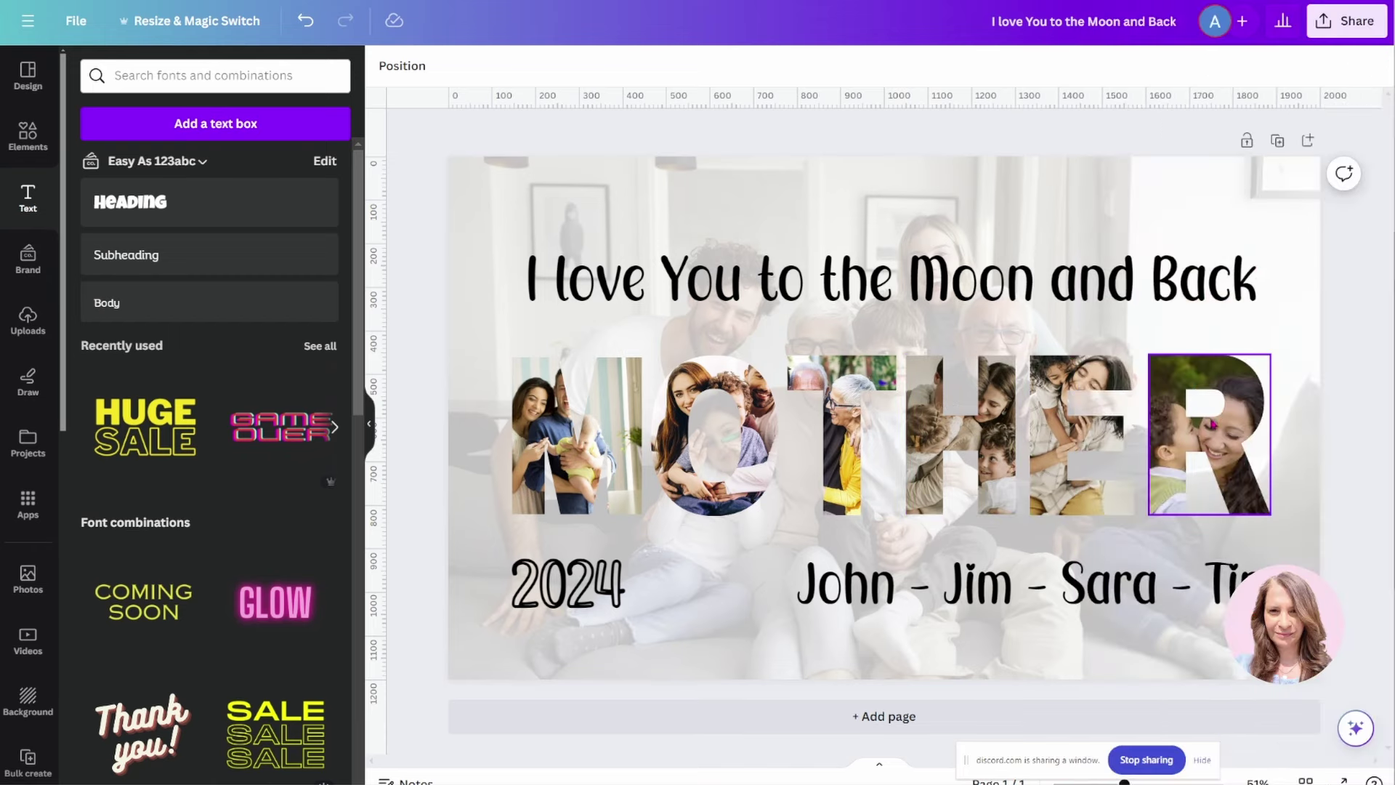
Step: Give the photo-filled M a solid white border with weight 9
click(591, 408)
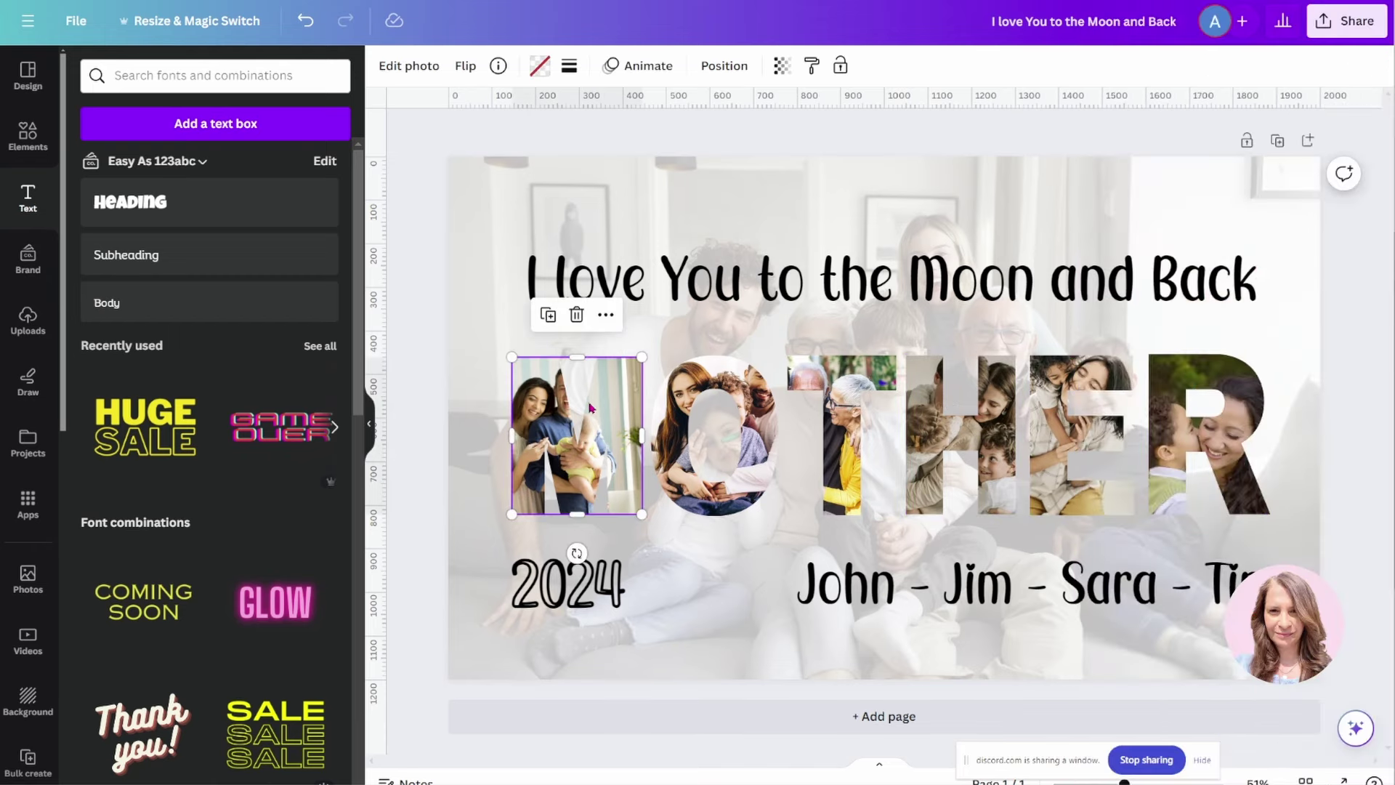
click(569, 67)
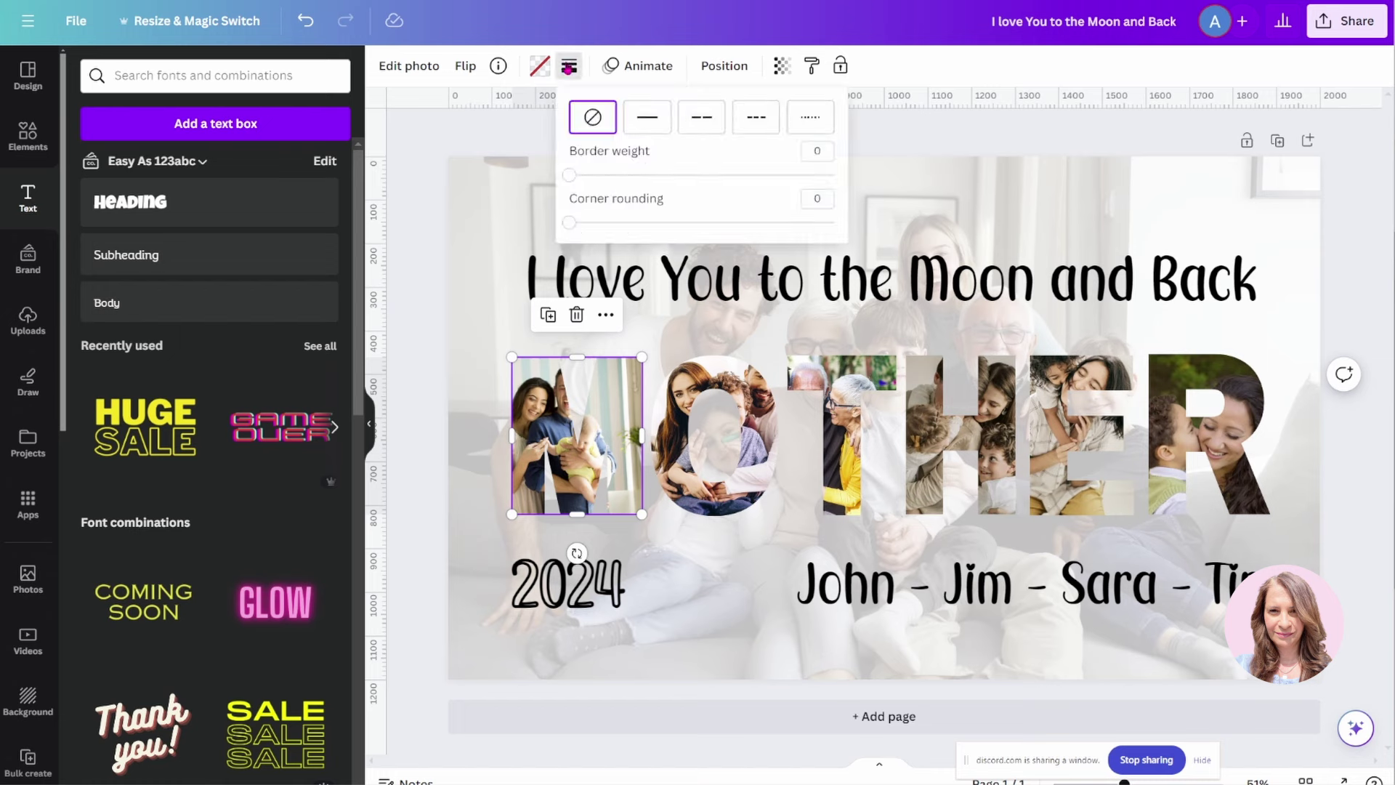
click(636, 121)
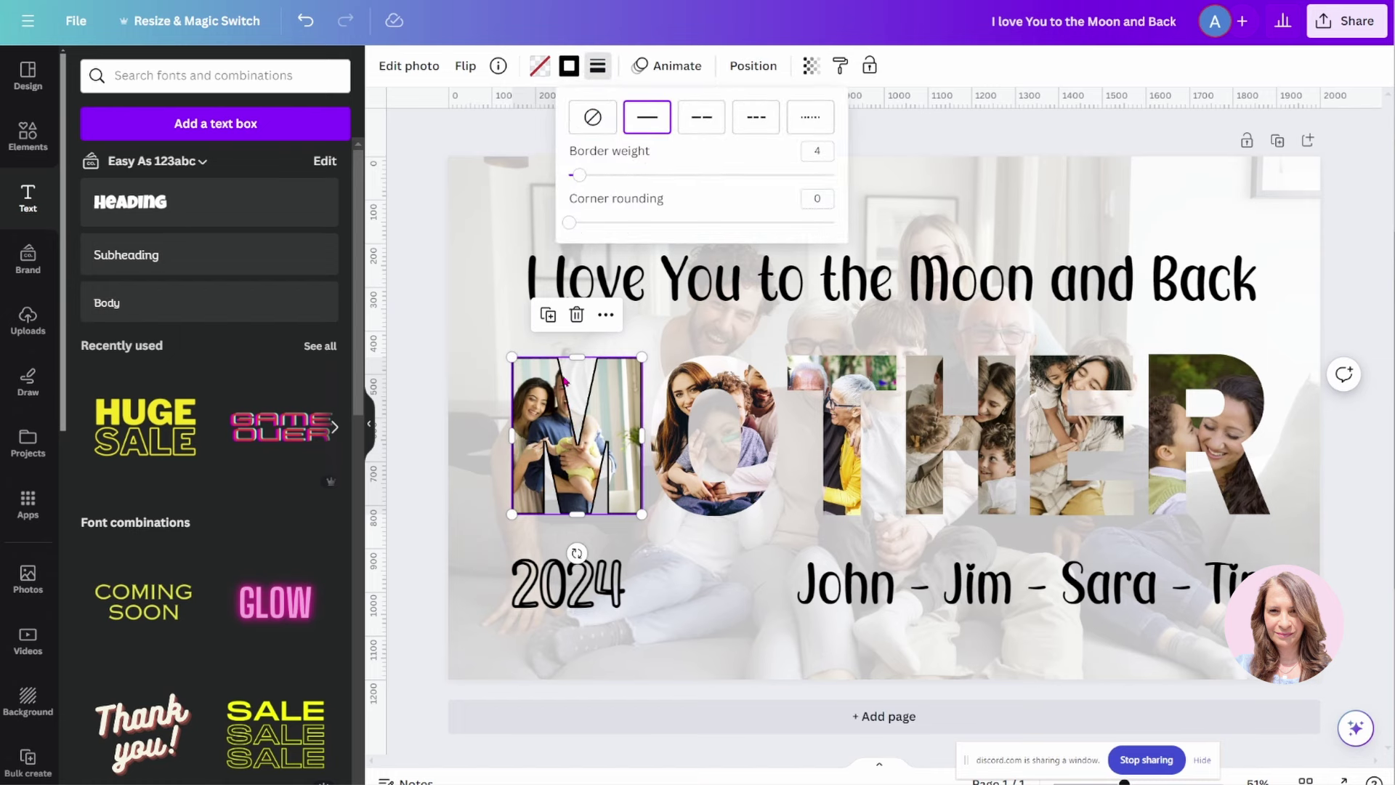
click(570, 67)
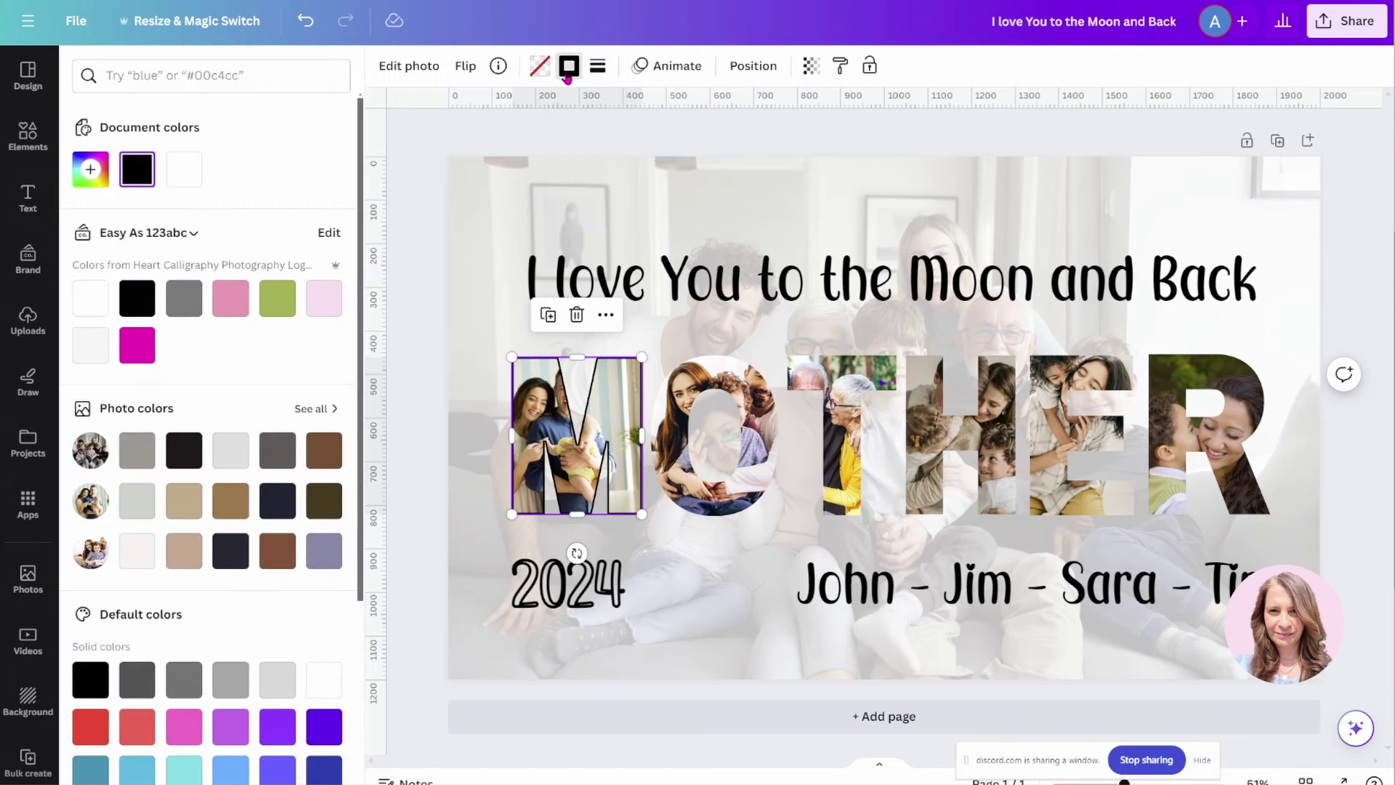
click(191, 177)
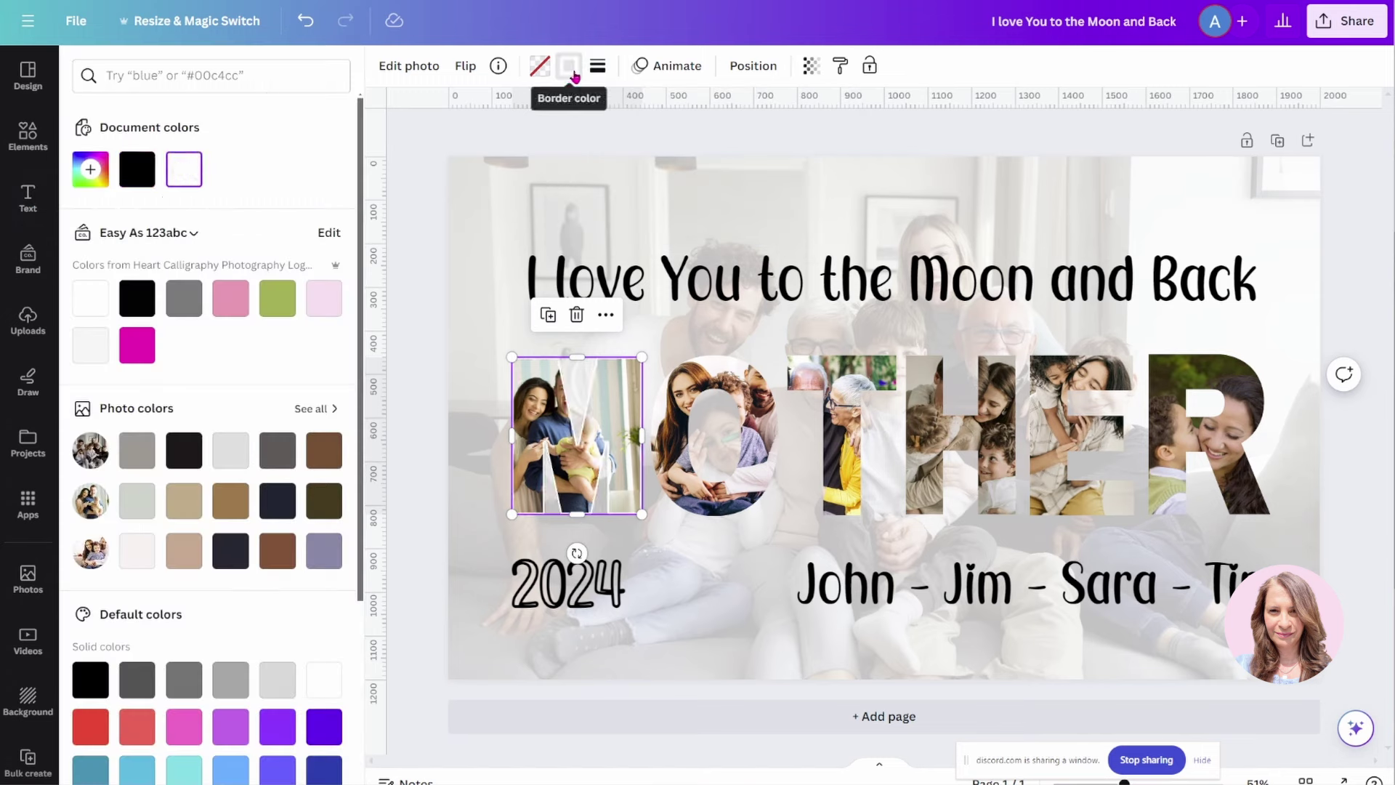
click(597, 65)
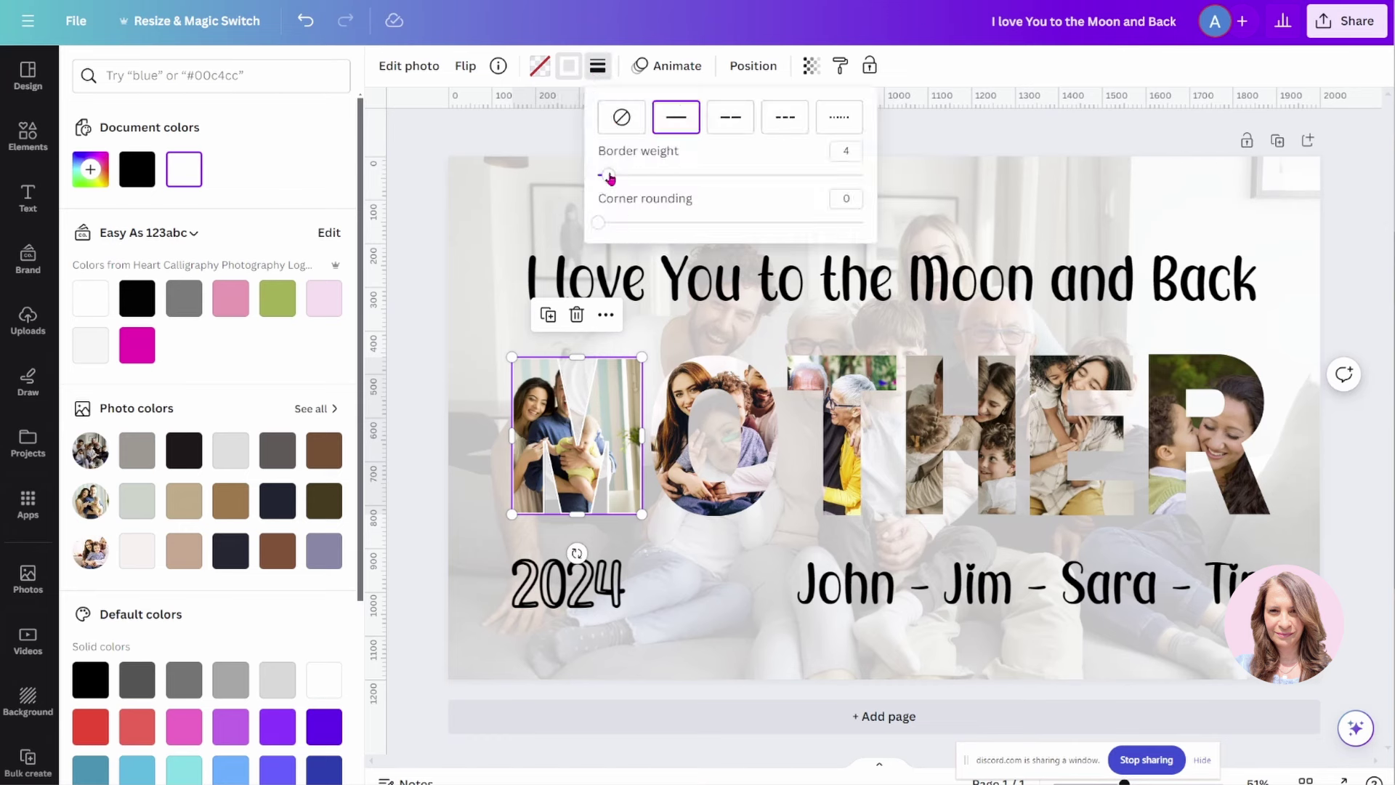
drag(610, 178, 623, 177)
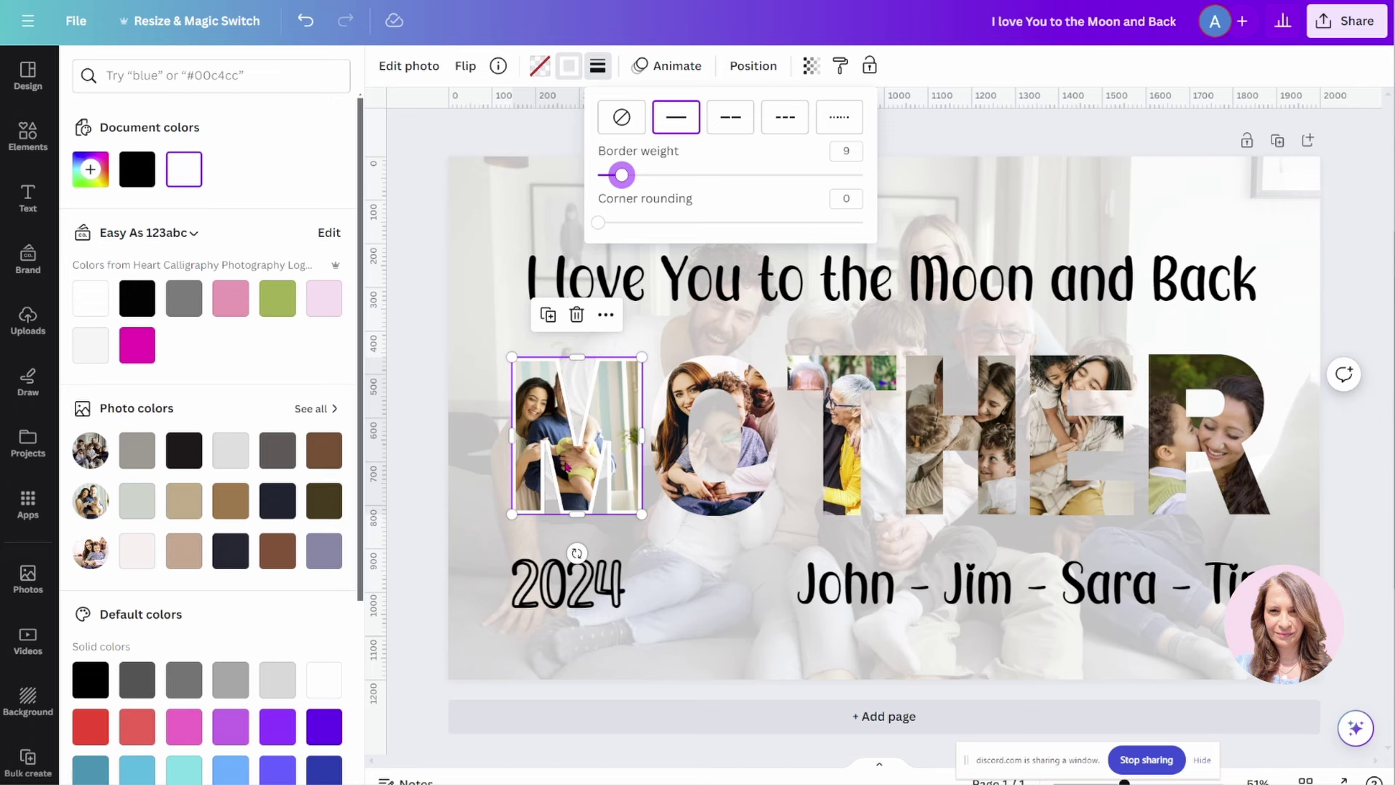
Step: Copy the M's white border style onto the O, T, H, E and R letter frames
double_click(841, 67)
click(771, 430)
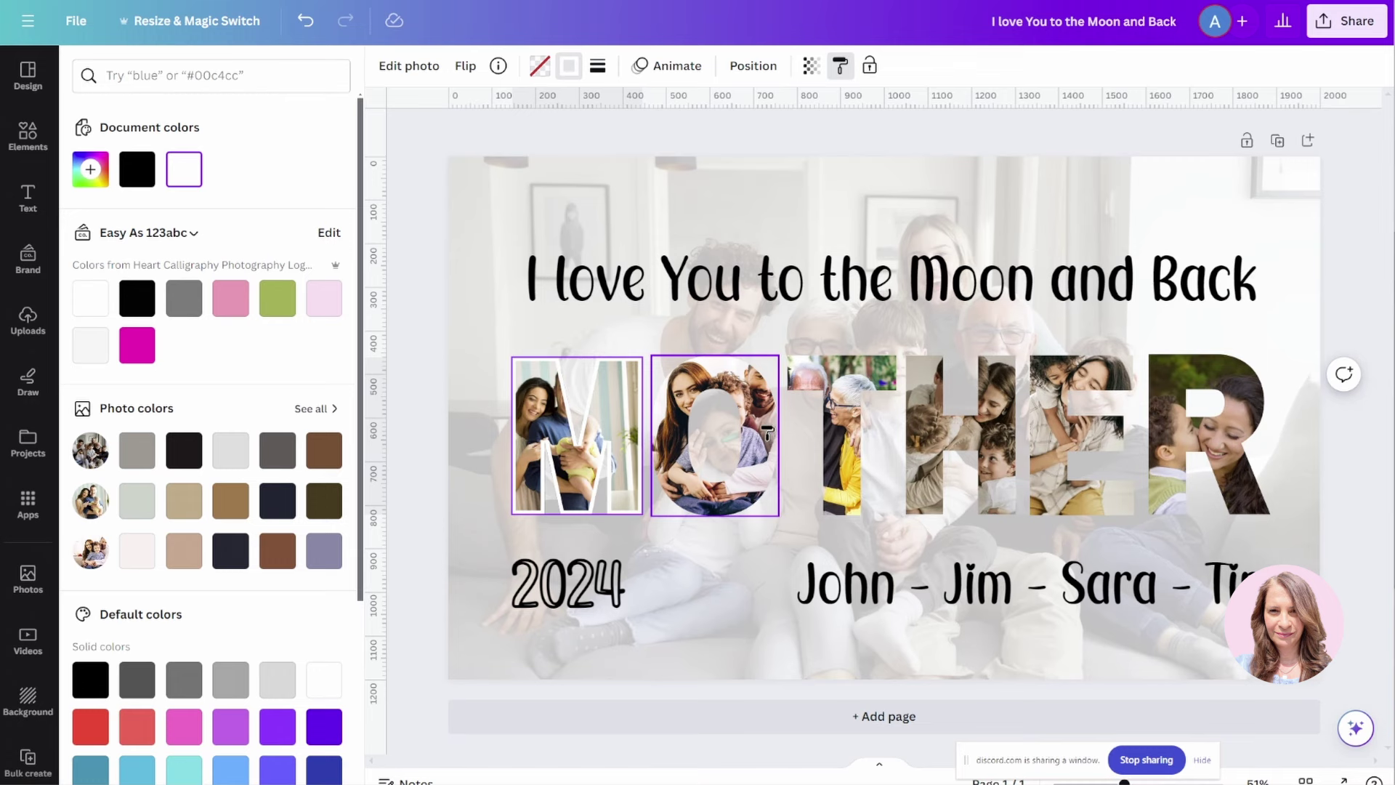
click(768, 434)
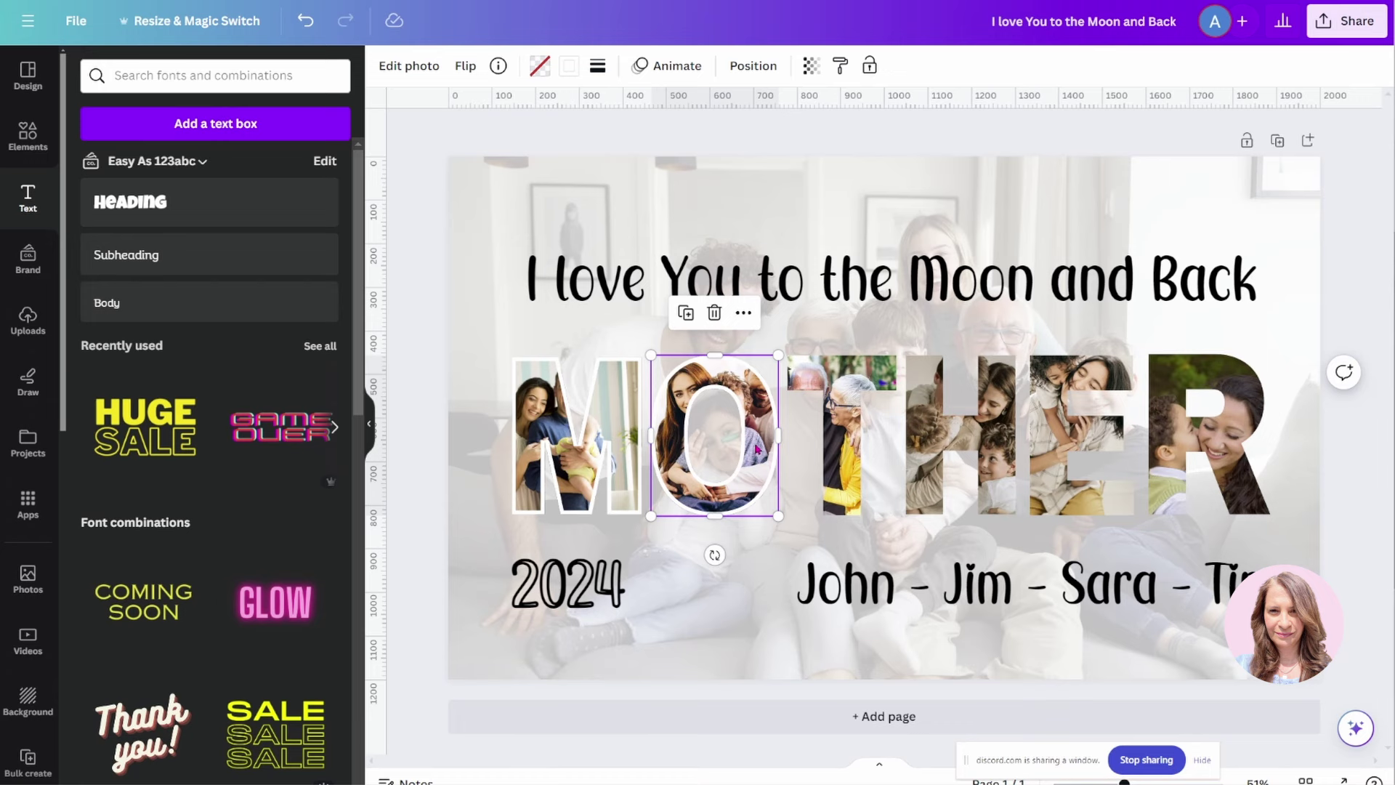
click(841, 65)
click(843, 378)
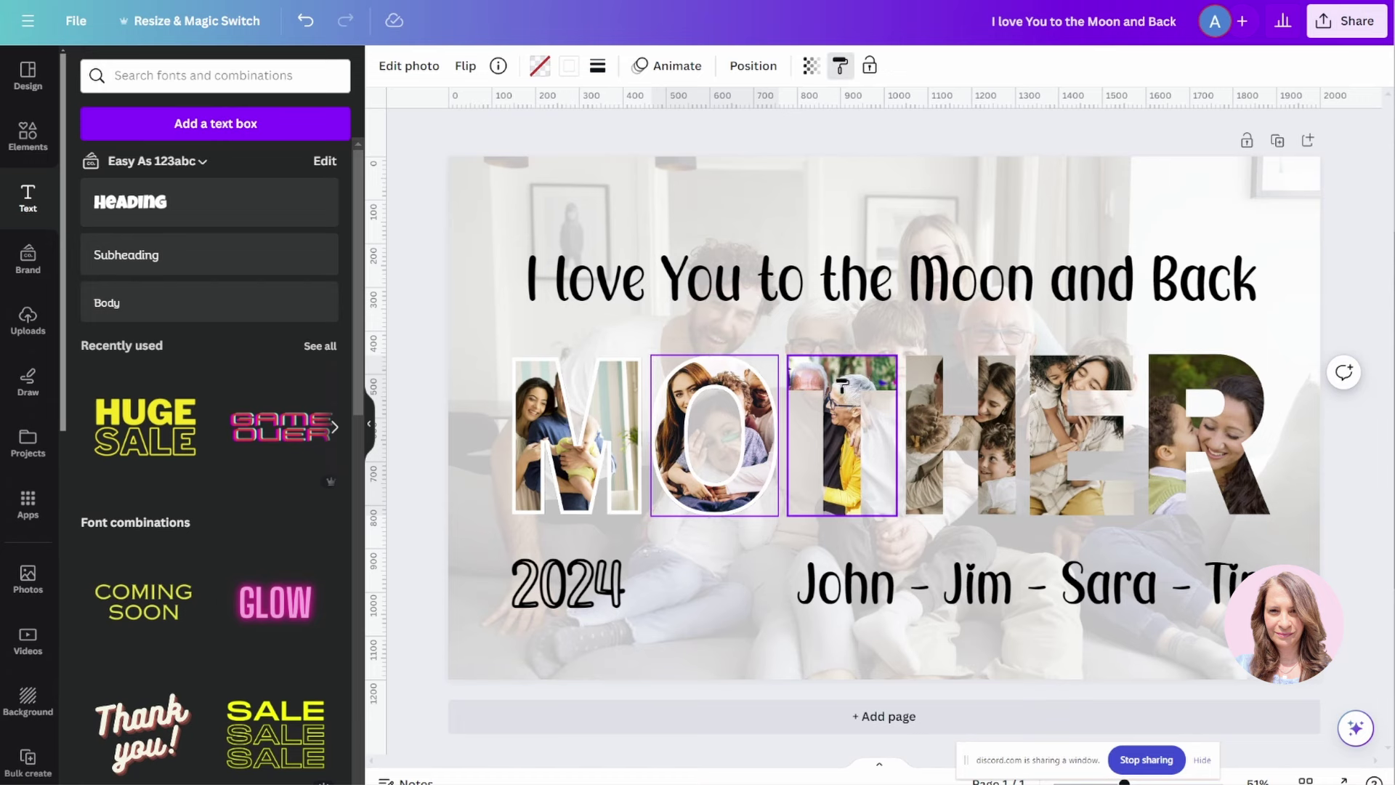
click(841, 65)
click(961, 436)
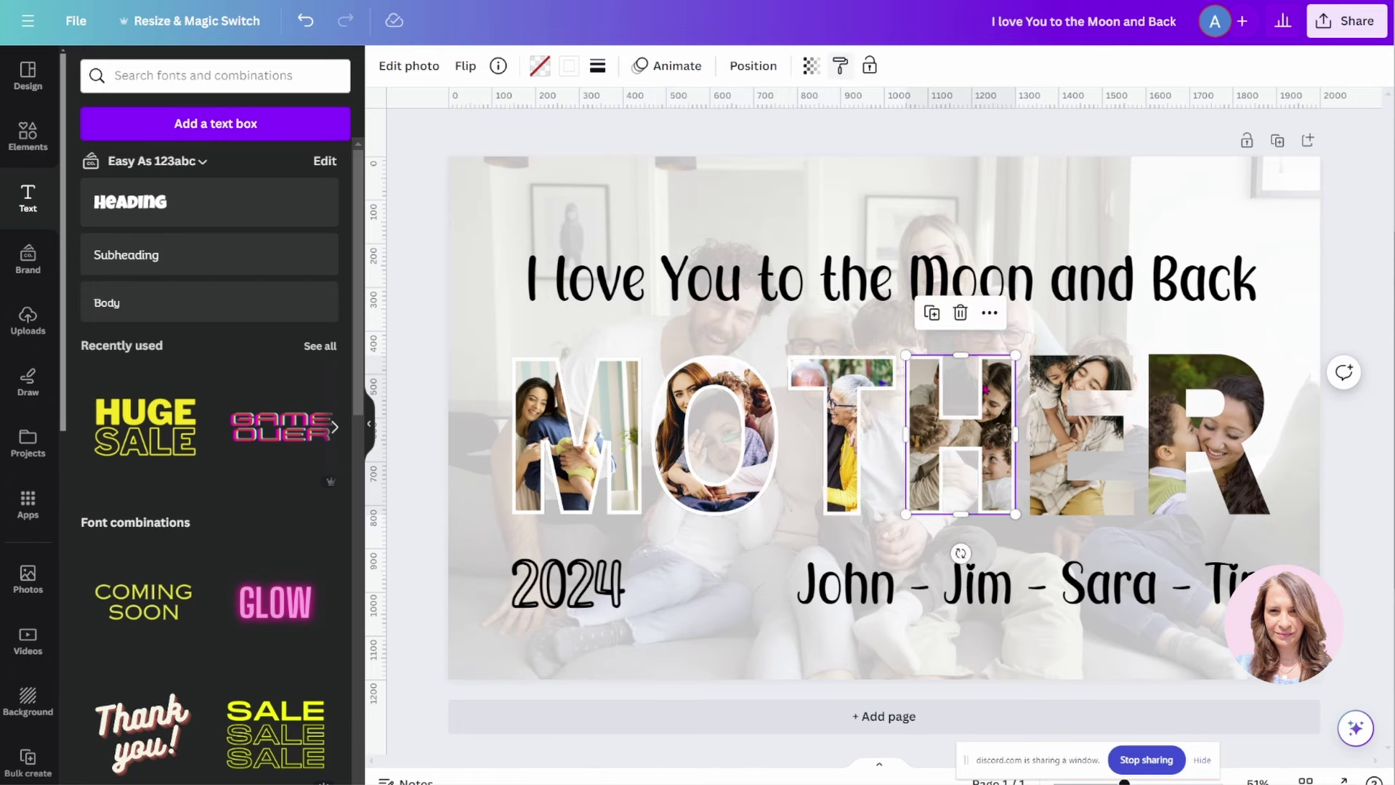
click(840, 65)
click(1082, 436)
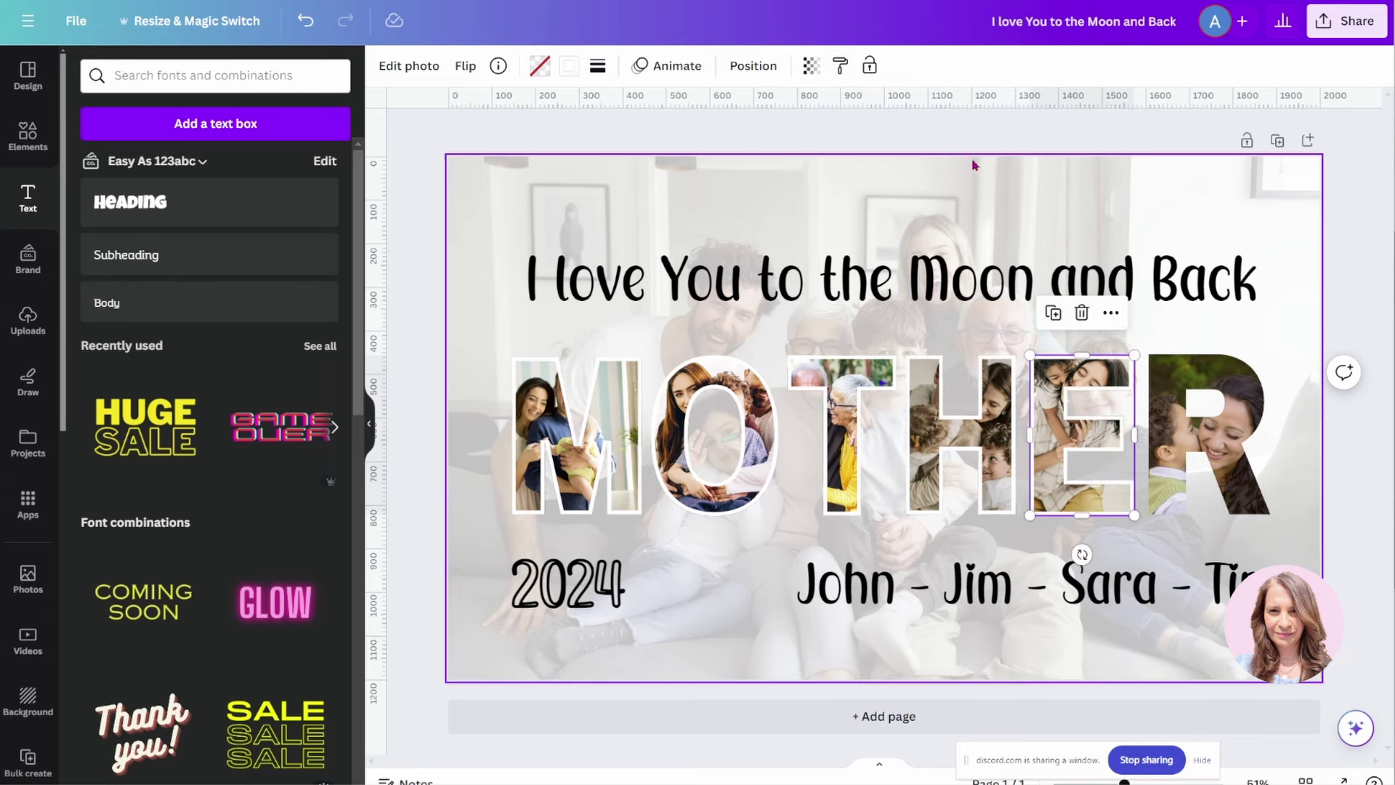
click(841, 66)
click(1206, 436)
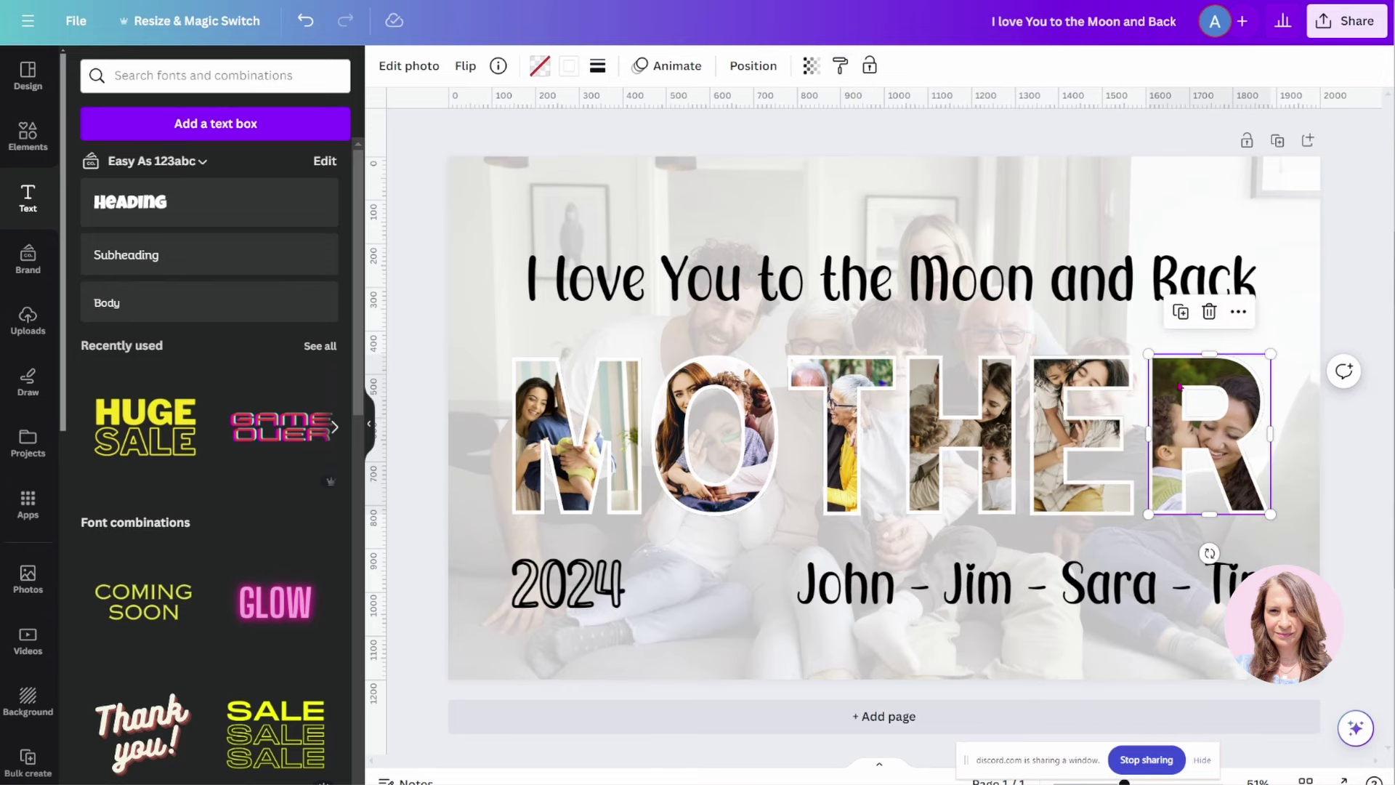
click(432, 414)
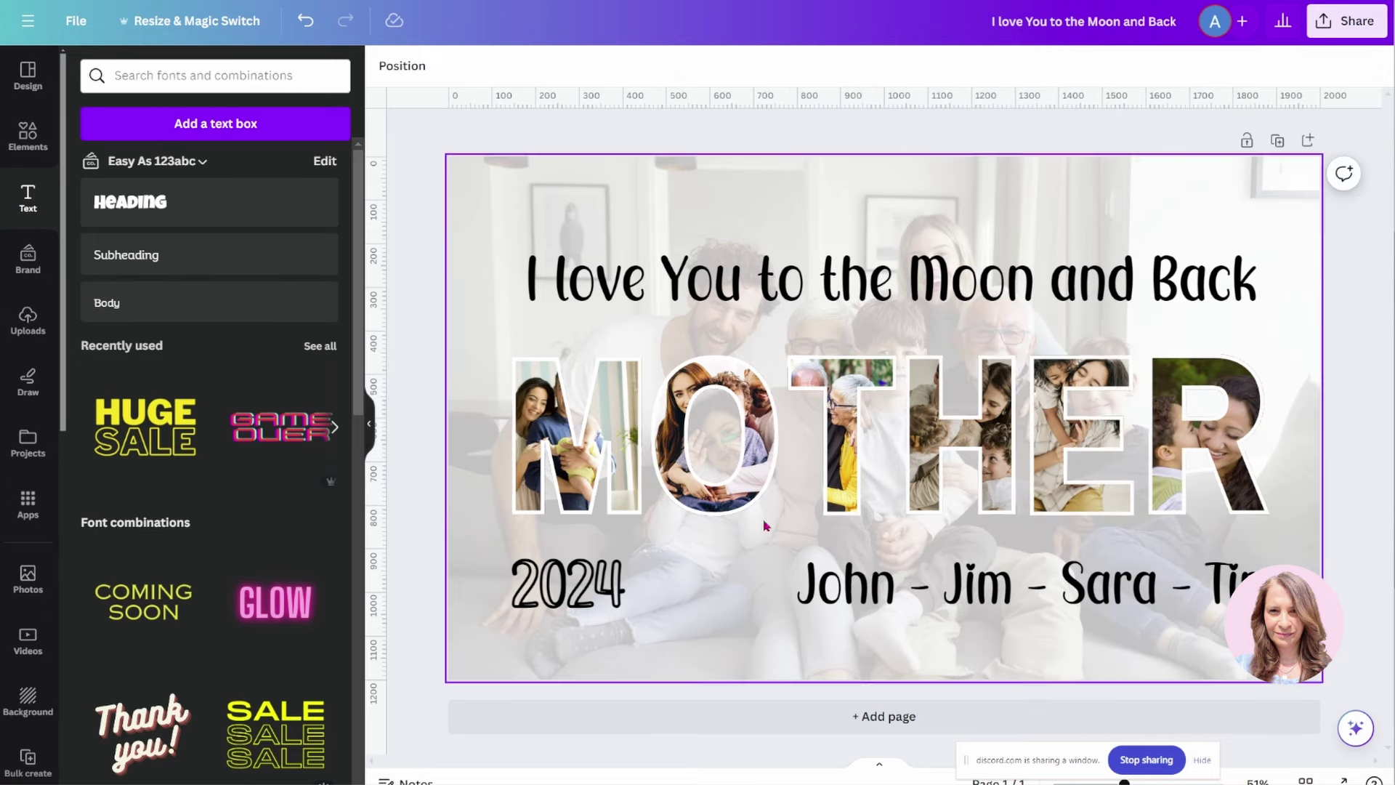
Step: Search the Elements library for 'shadow'
click(28, 134)
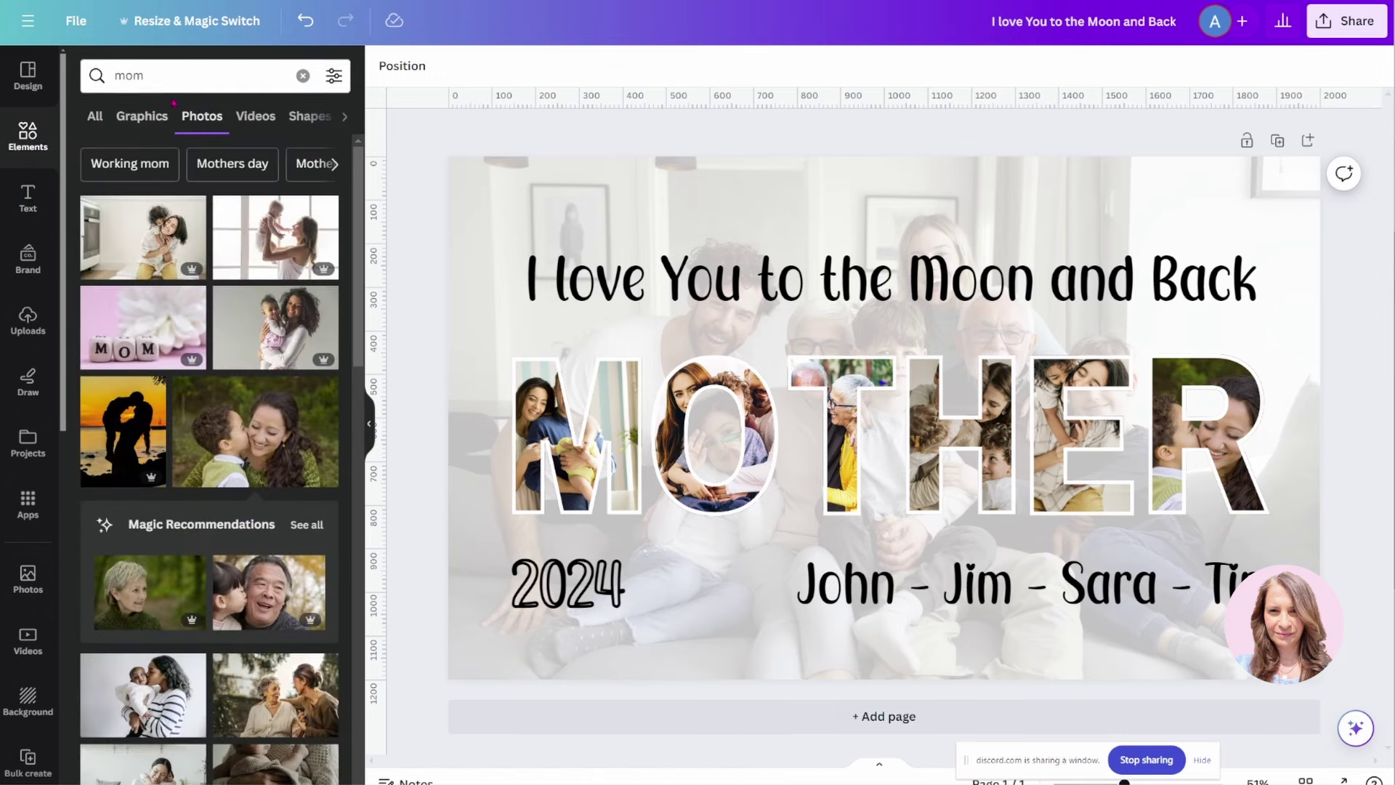
click(303, 77)
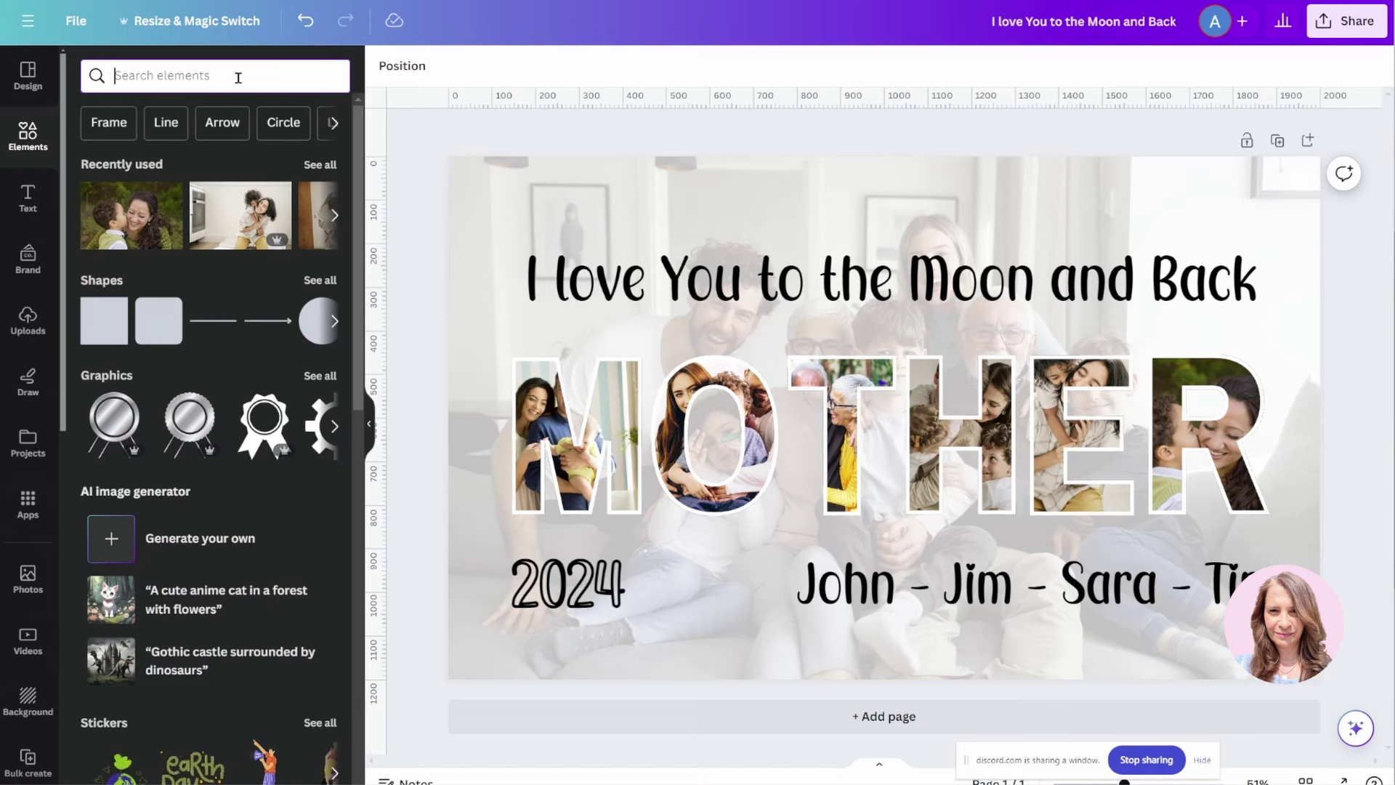
text(shadow)
key(Return)
Step: Set the panel behind 2024 and the names to transparency 82
click(825, 434)
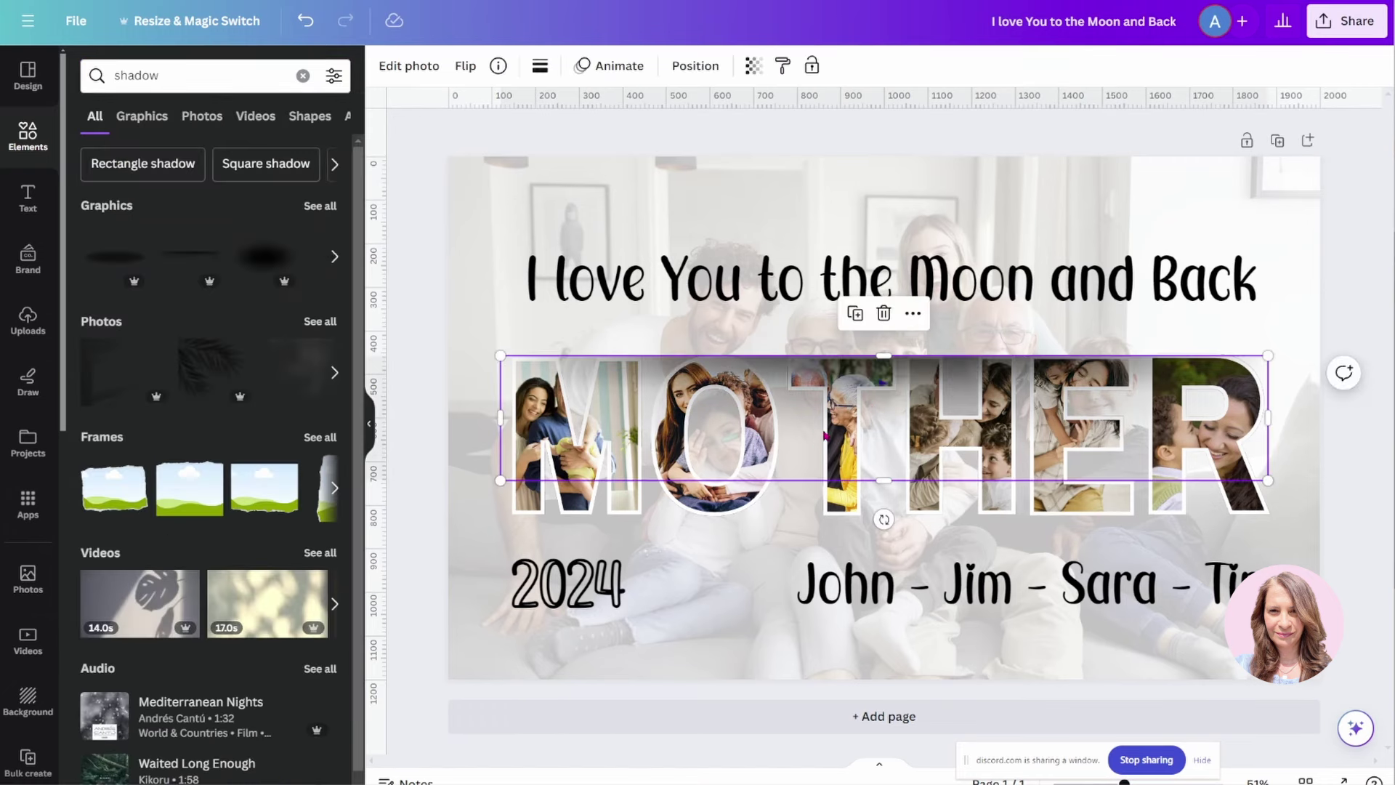
click(744, 539)
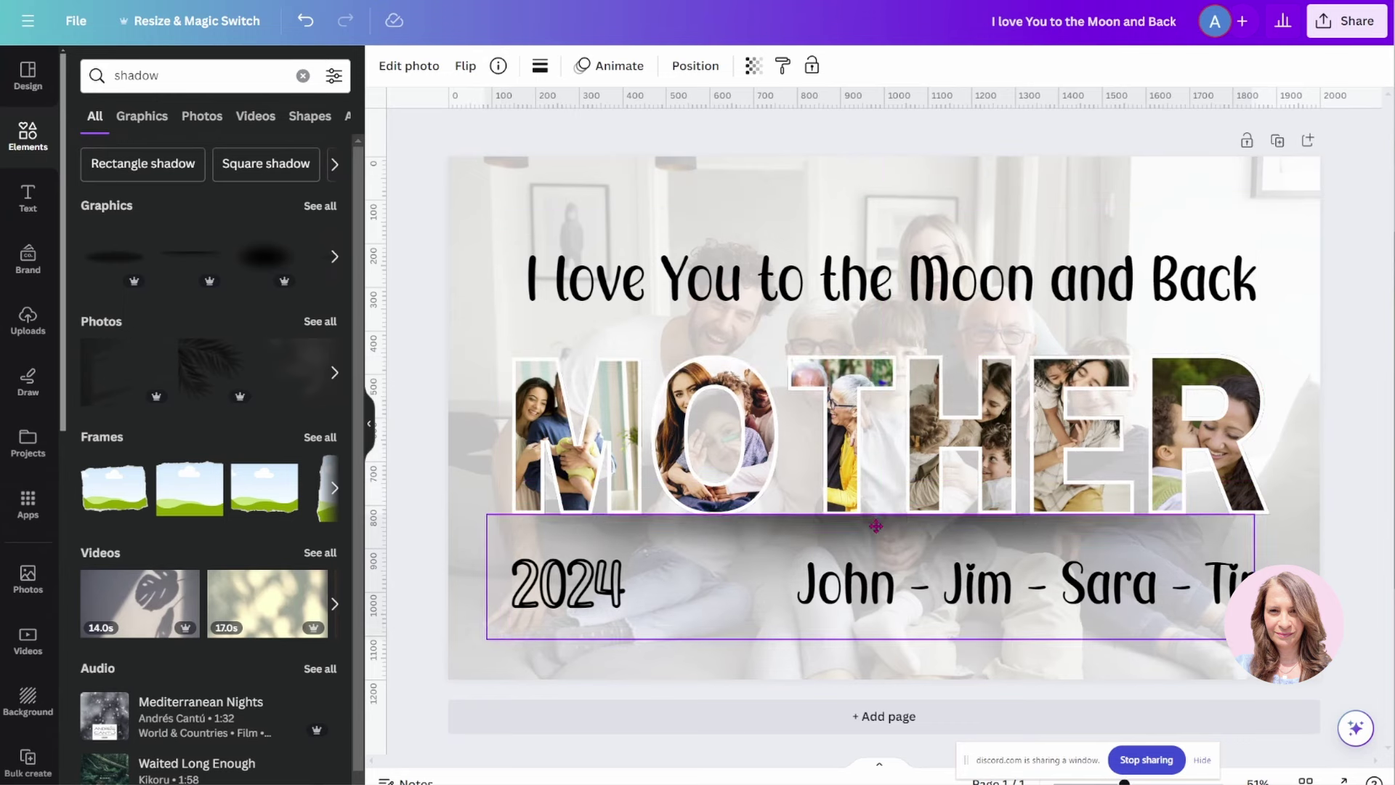
click(695, 69)
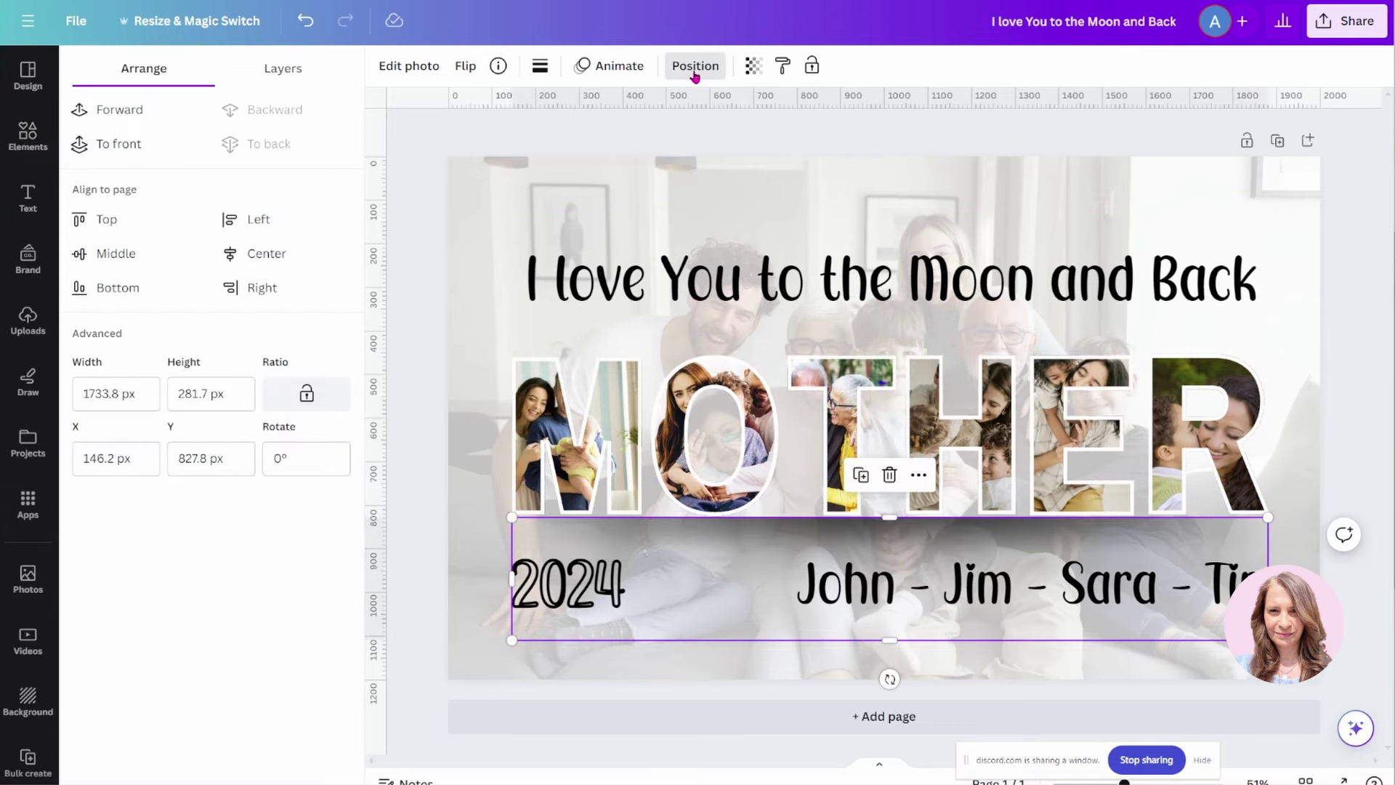
click(281, 69)
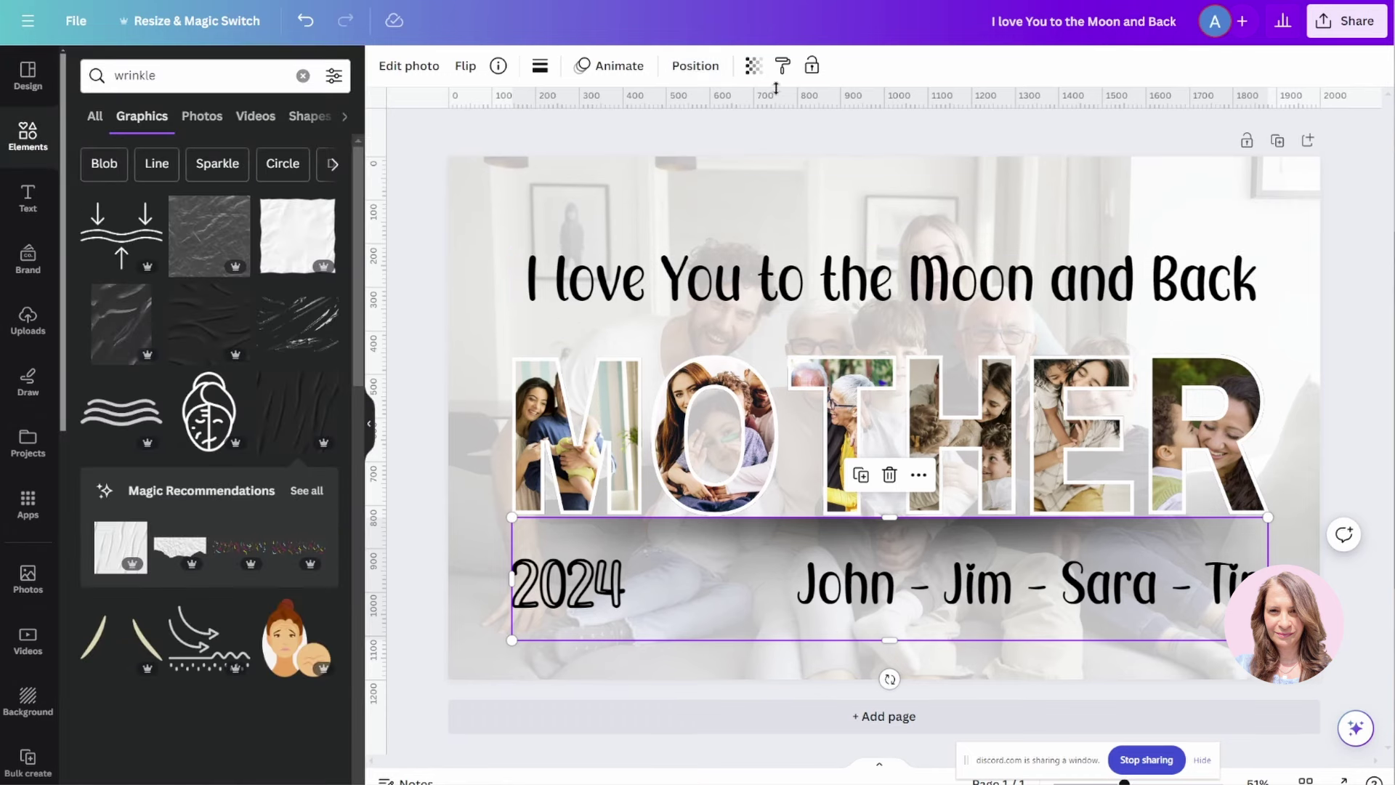
click(755, 66)
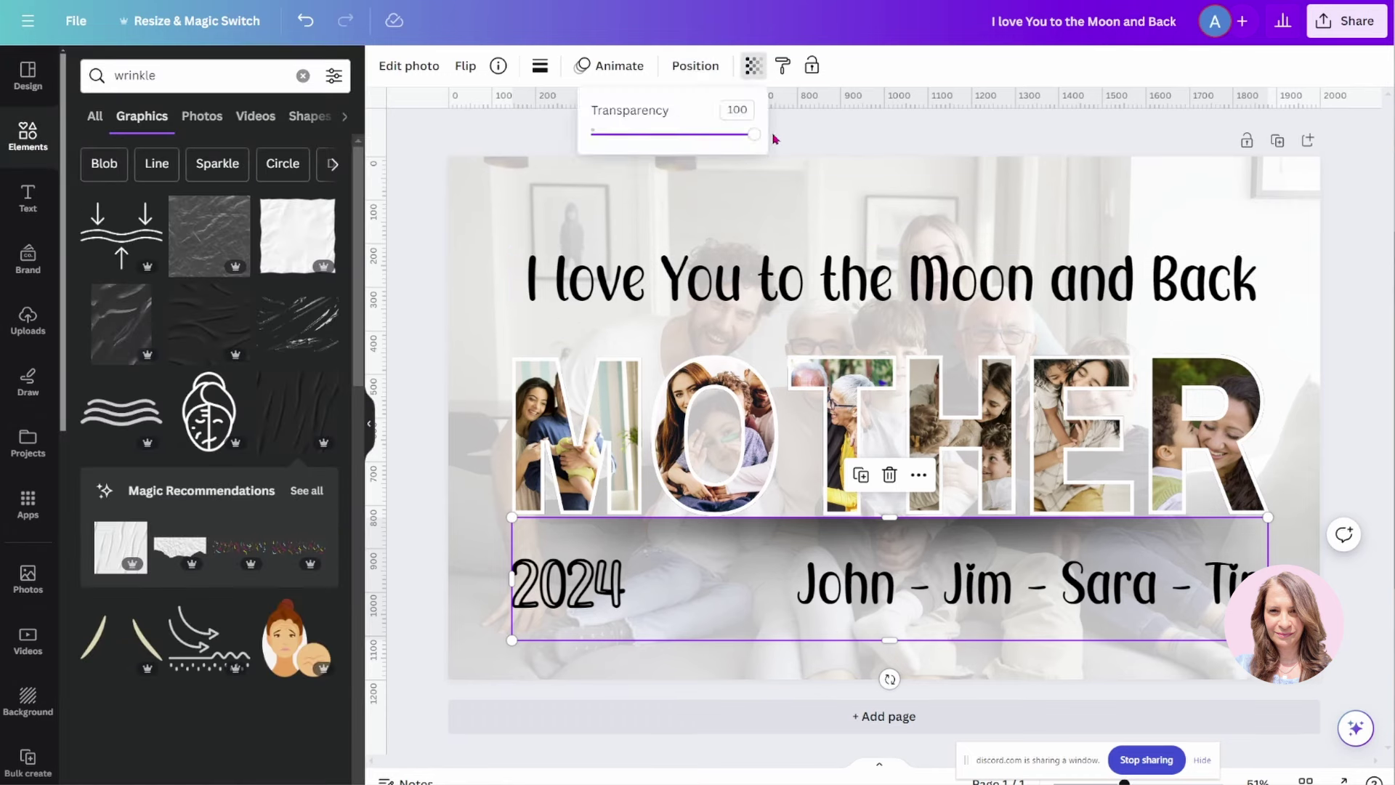
drag(753, 136, 677, 142)
click(420, 386)
click(402, 377)
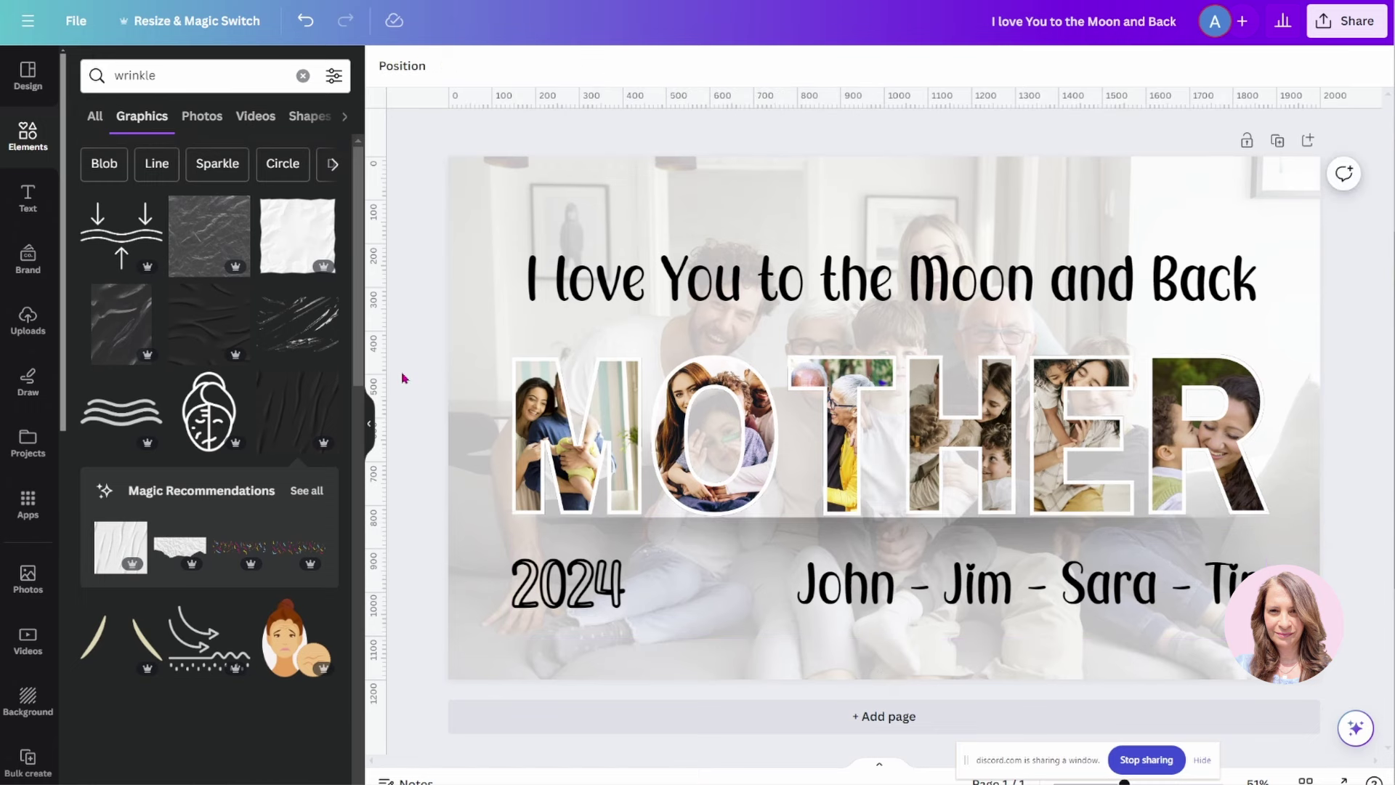
click(649, 537)
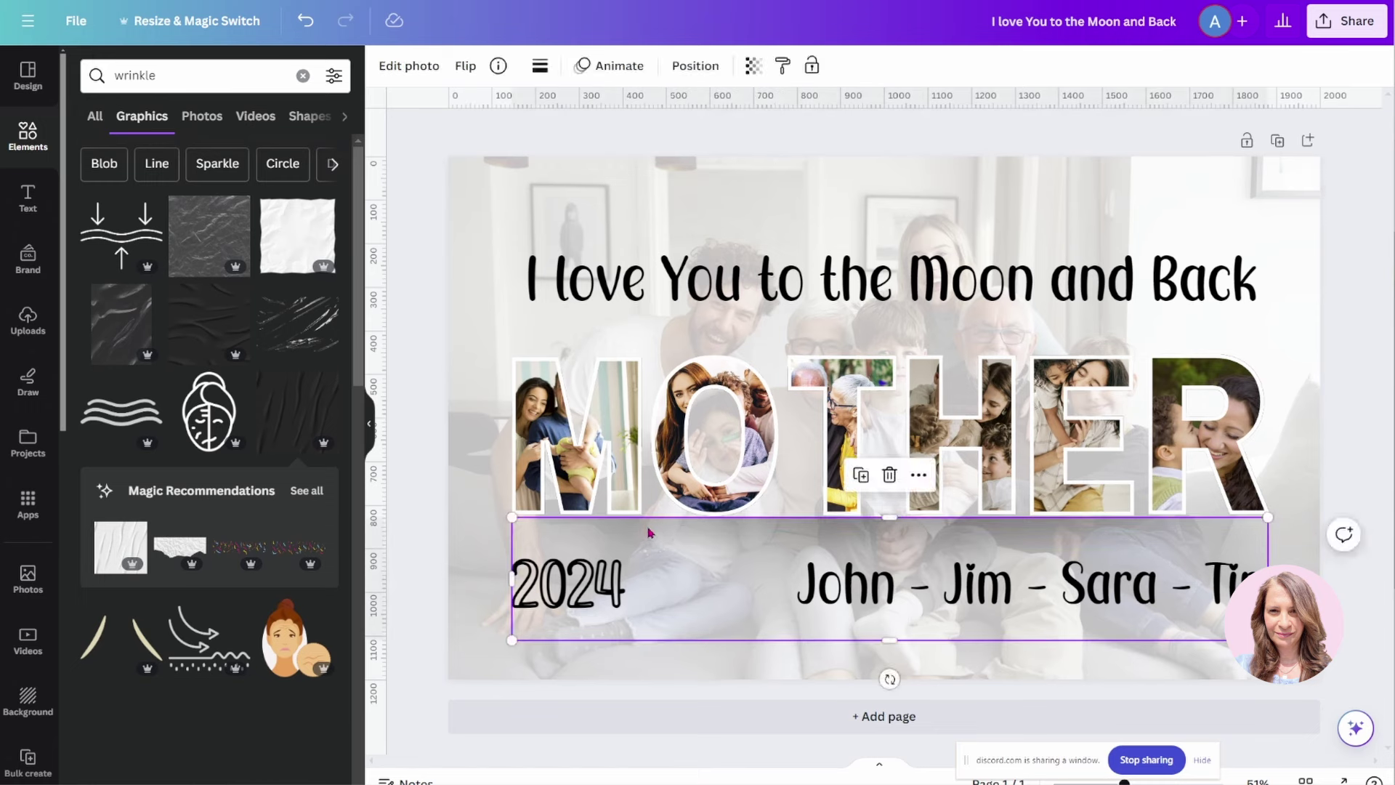
click(426, 487)
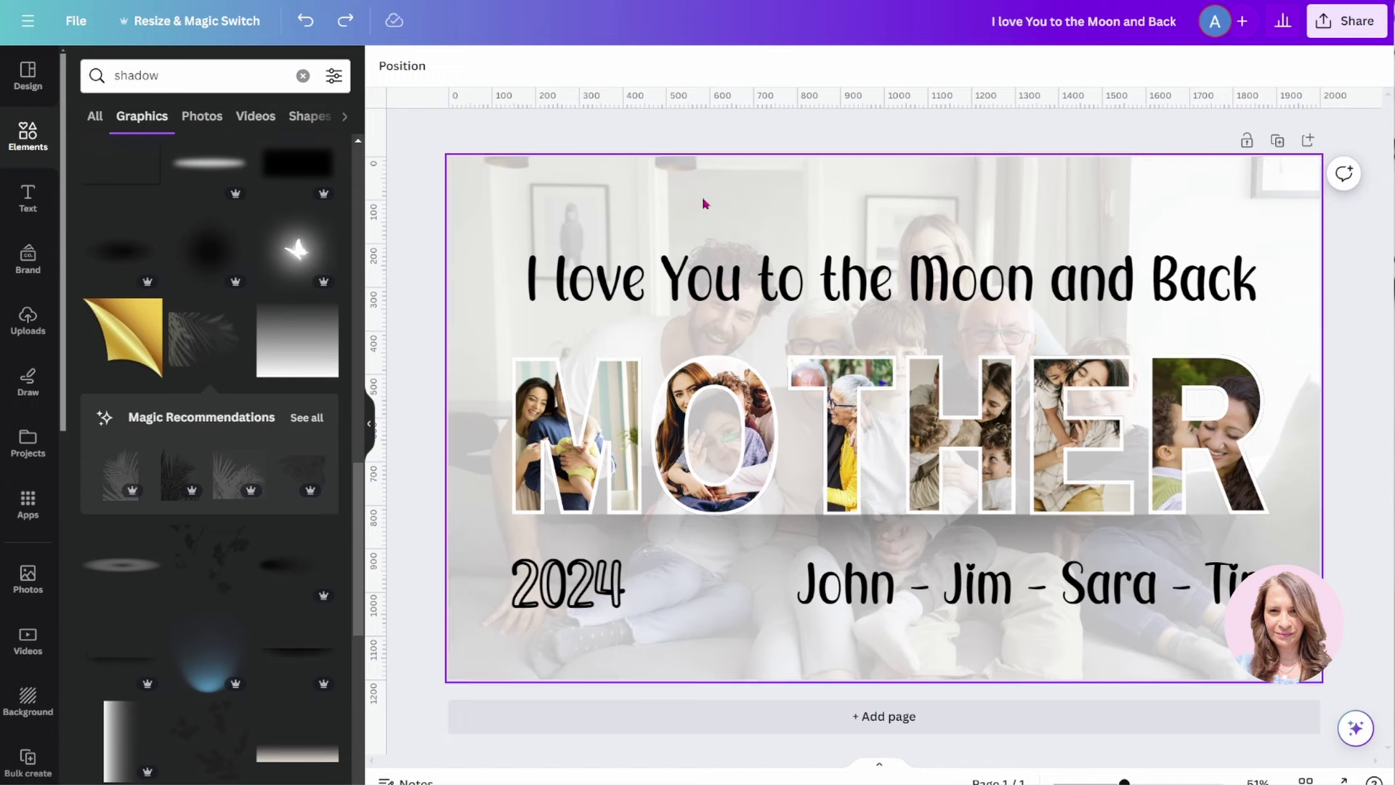
Step: Add the palm-leaf shadow graphic, move it up-left and enlarge it over the page
click(182, 336)
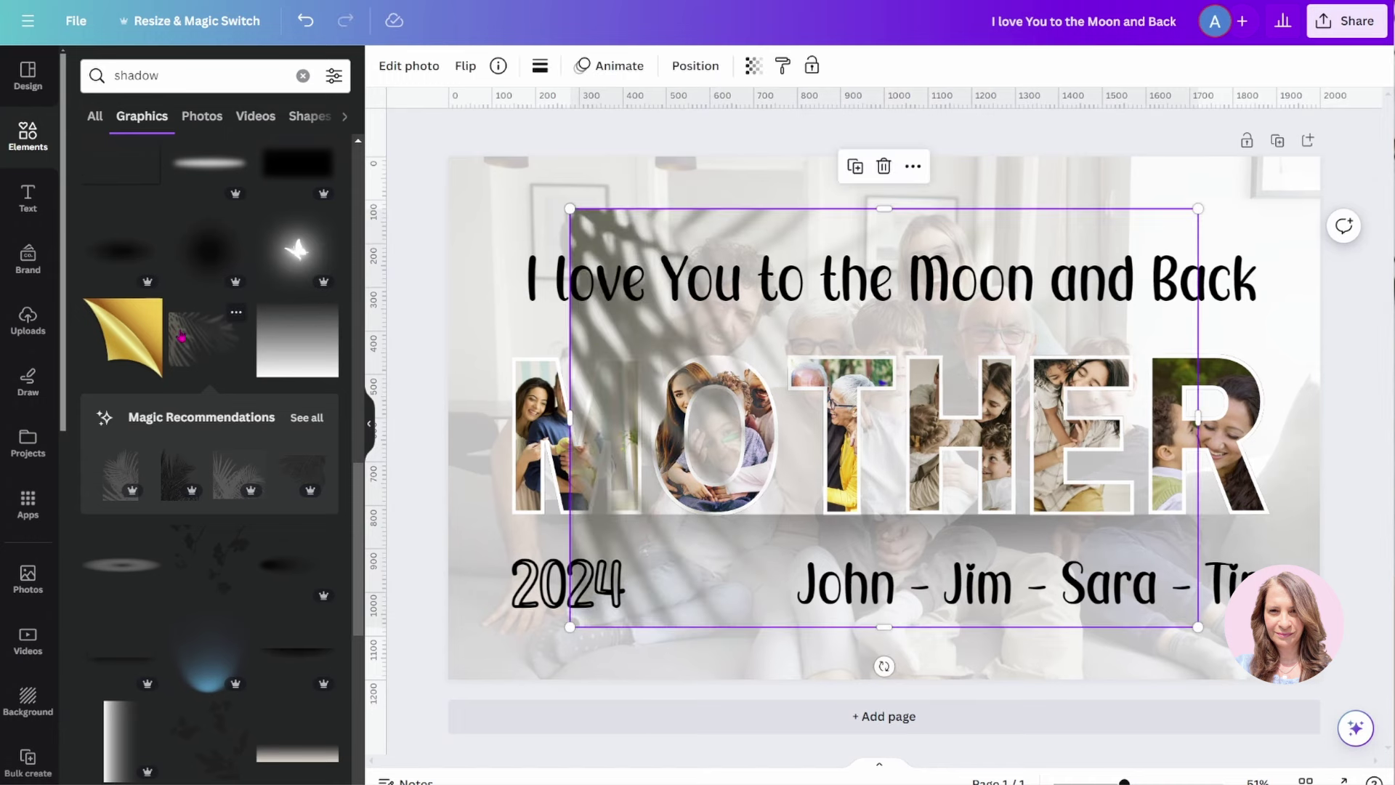
drag(748, 221, 629, 171)
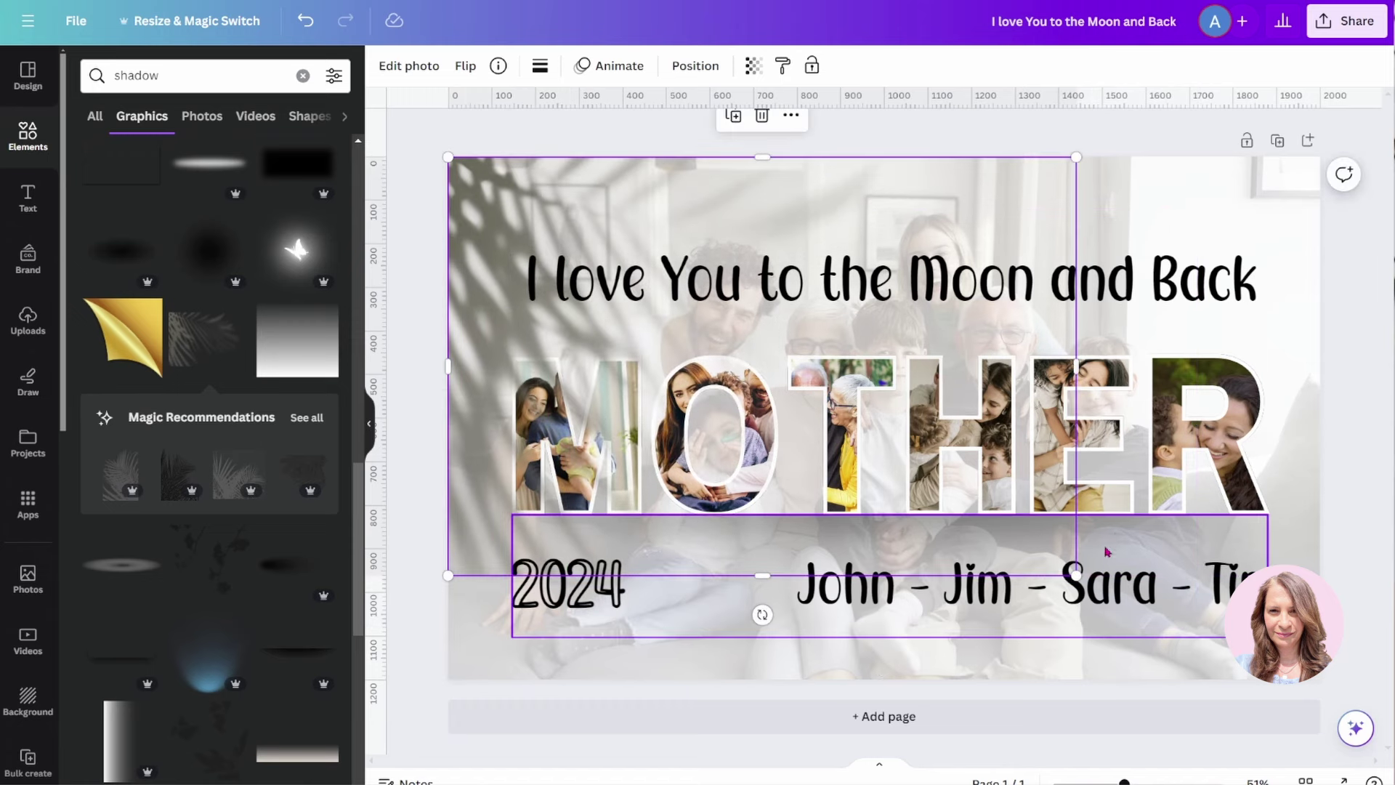
drag(1077, 576, 1249, 644)
drag(1225, 675, 1233, 680)
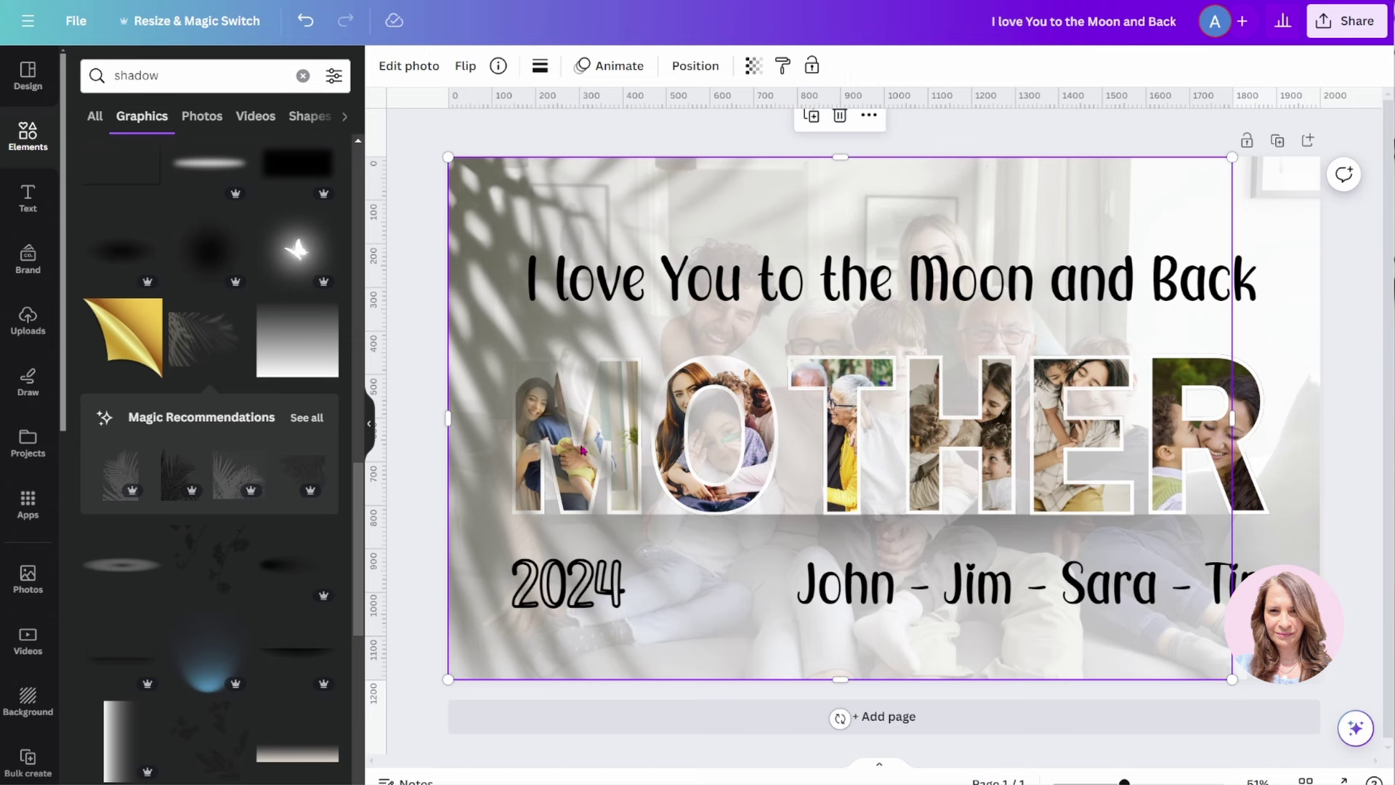
Step: Move the leaf shadow beneath the MOTHER letter photos in the layer order
click(703, 65)
drag(319, 332, 280, 725)
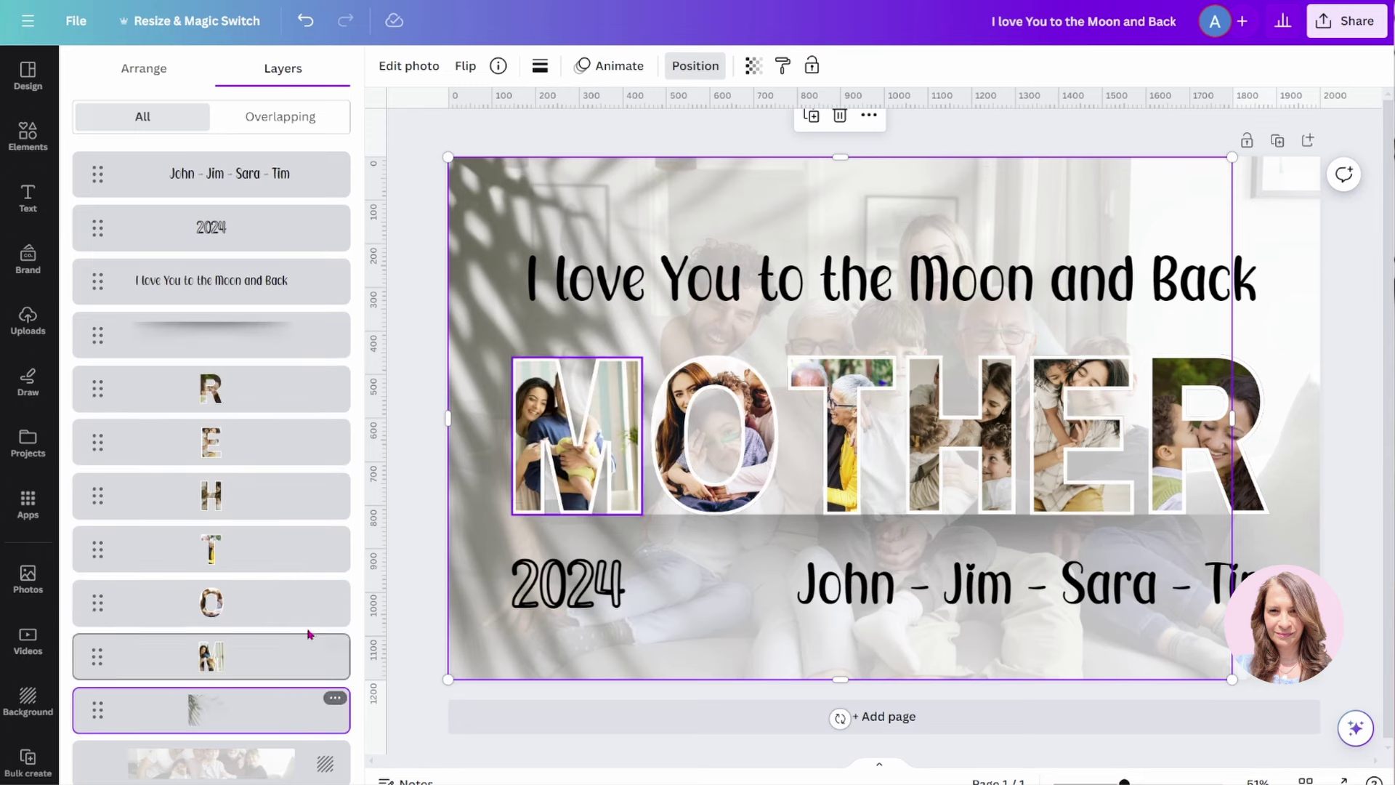
click(479, 128)
click(480, 128)
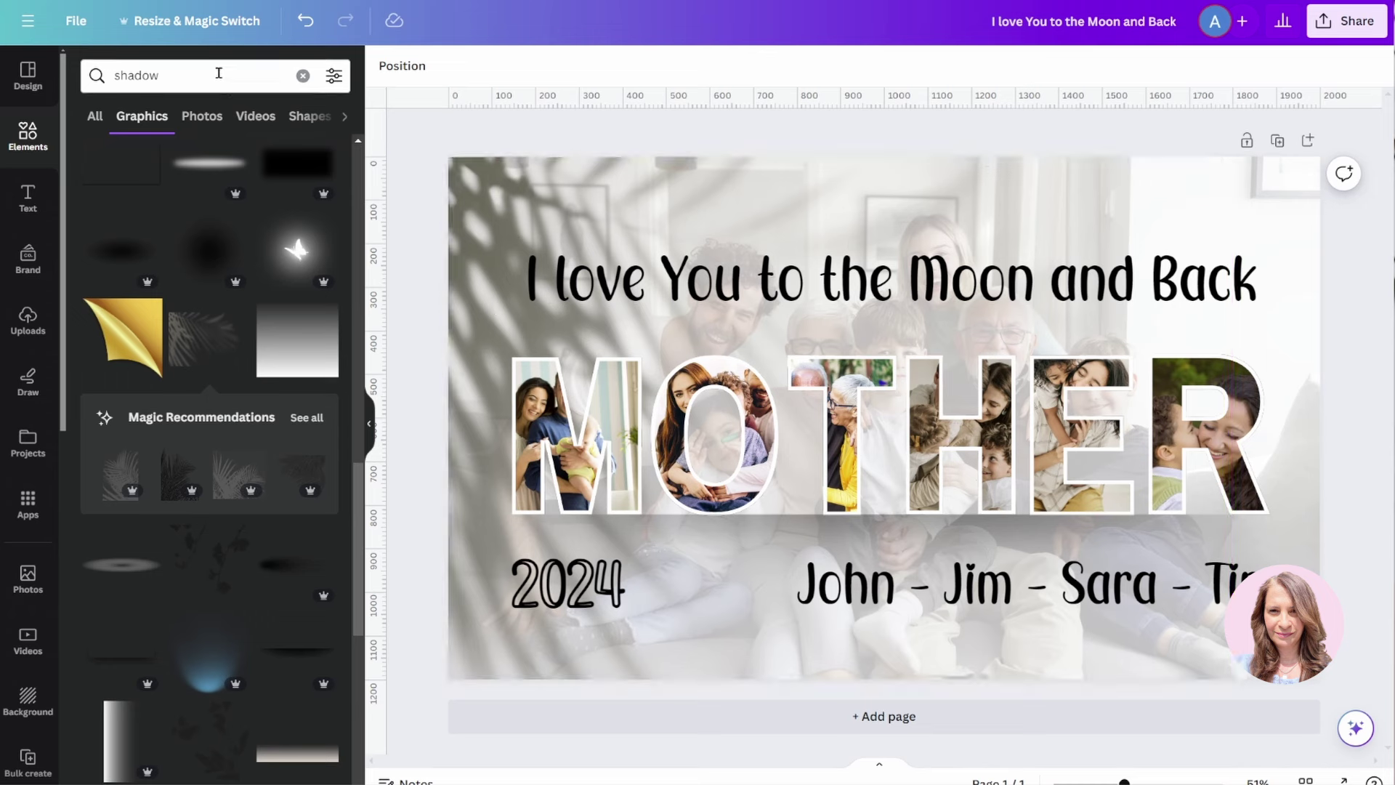
Step: Search for 'splatter border' and place the grunge border along the bottom edge
drag(178, 78, 62, 73)
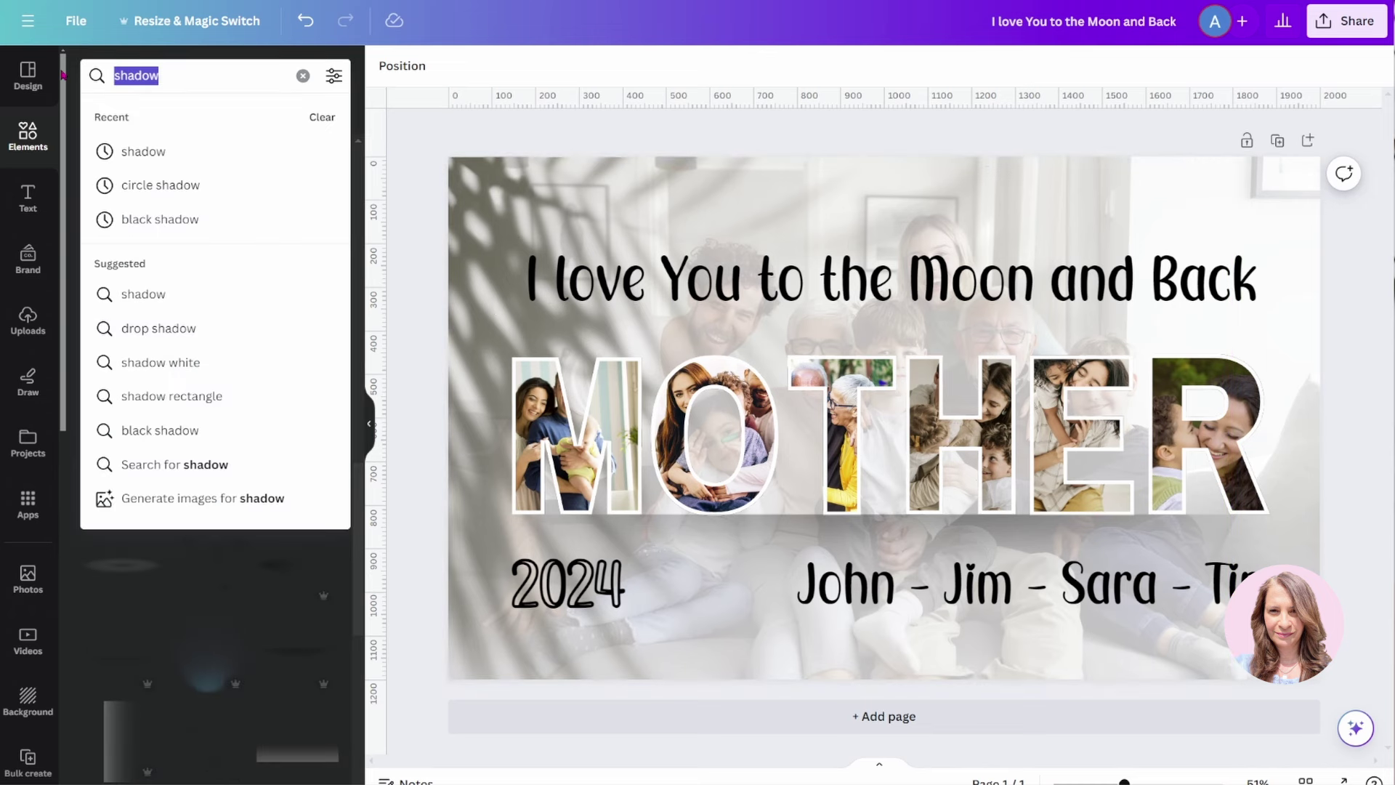
text(splat)
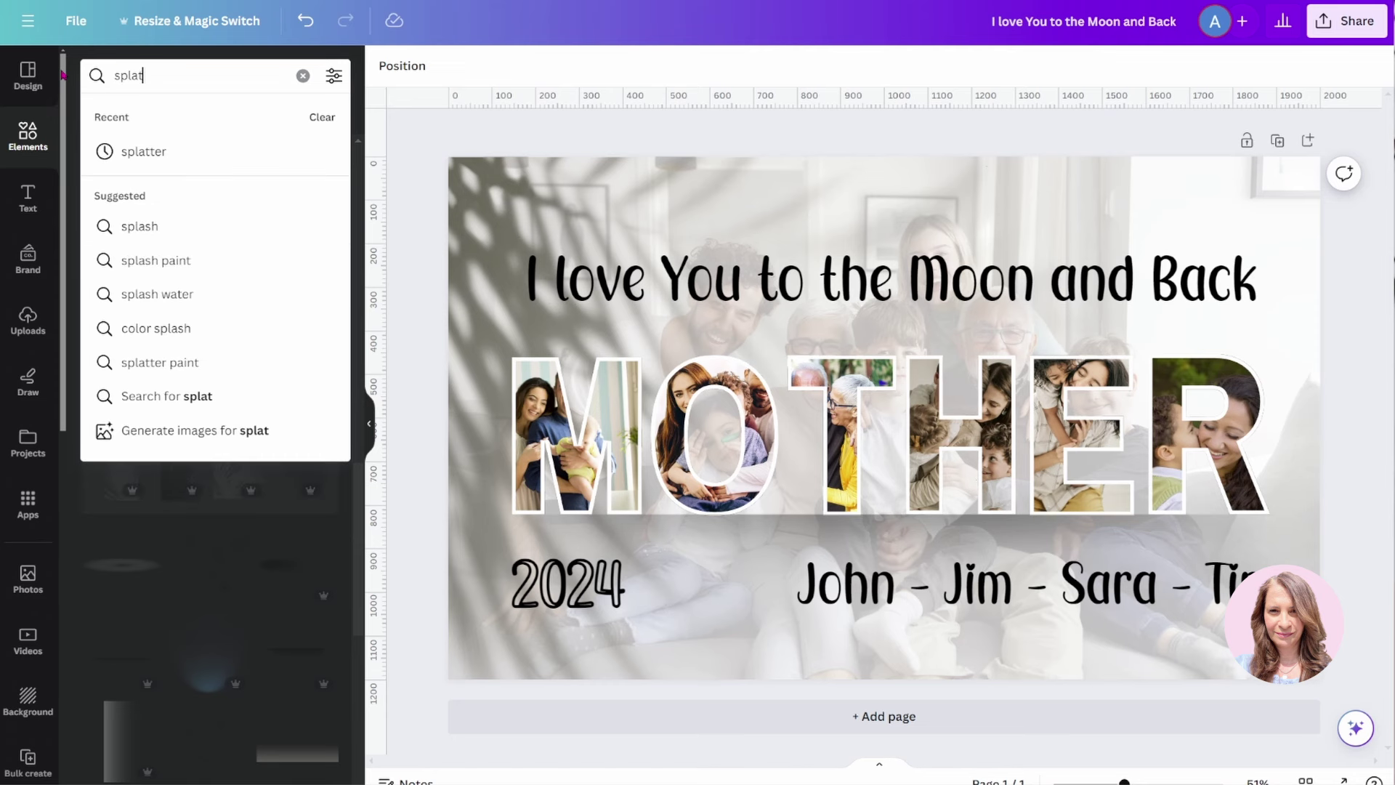
text(ter border)
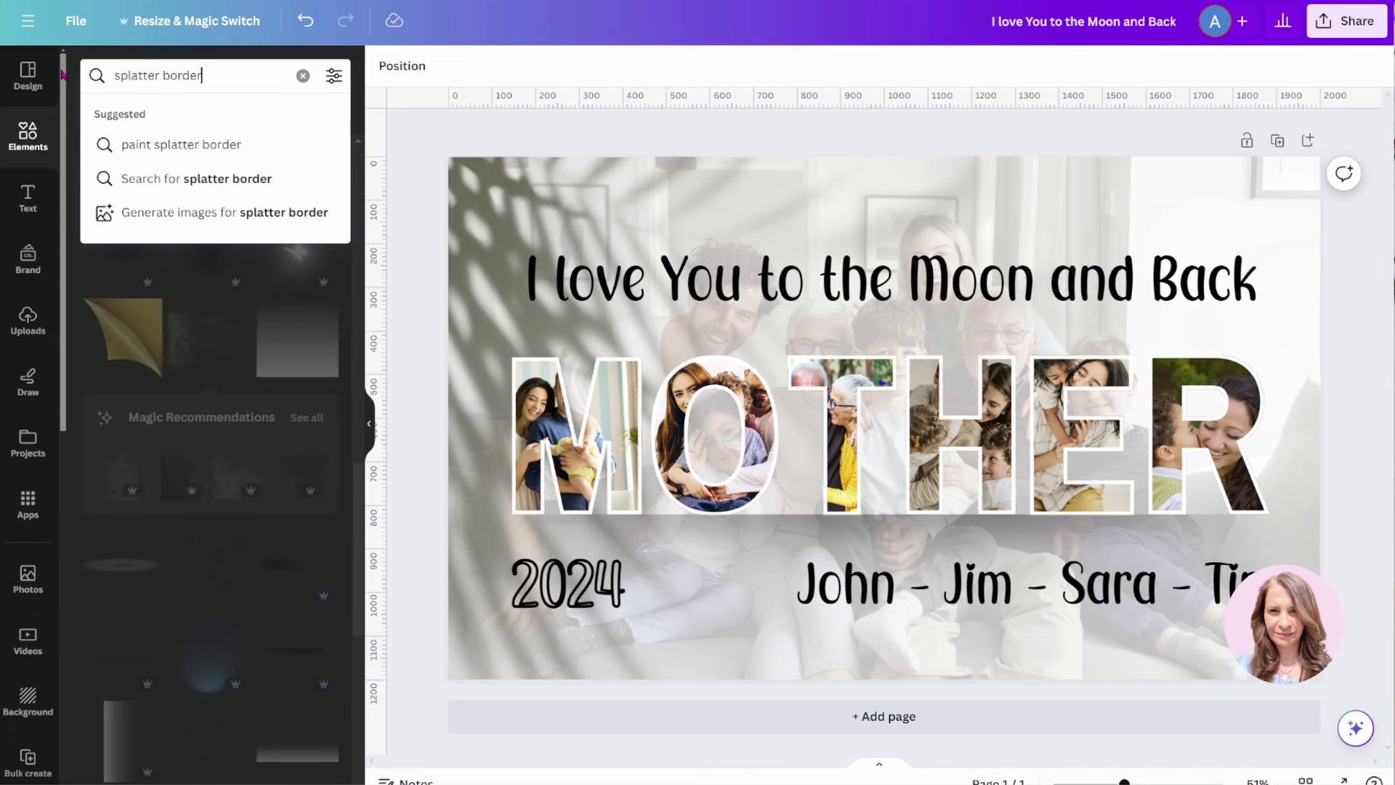
key(Return)
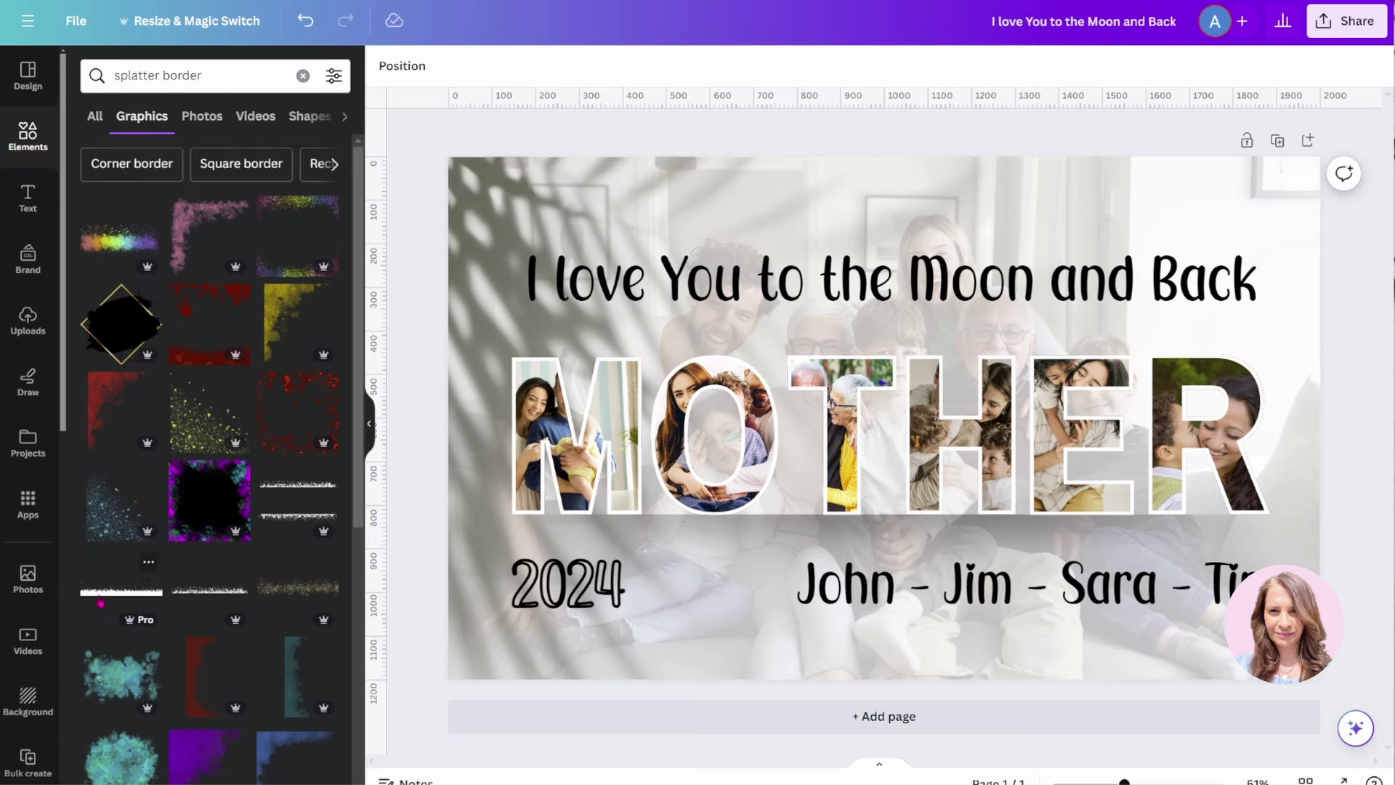
click(100, 601)
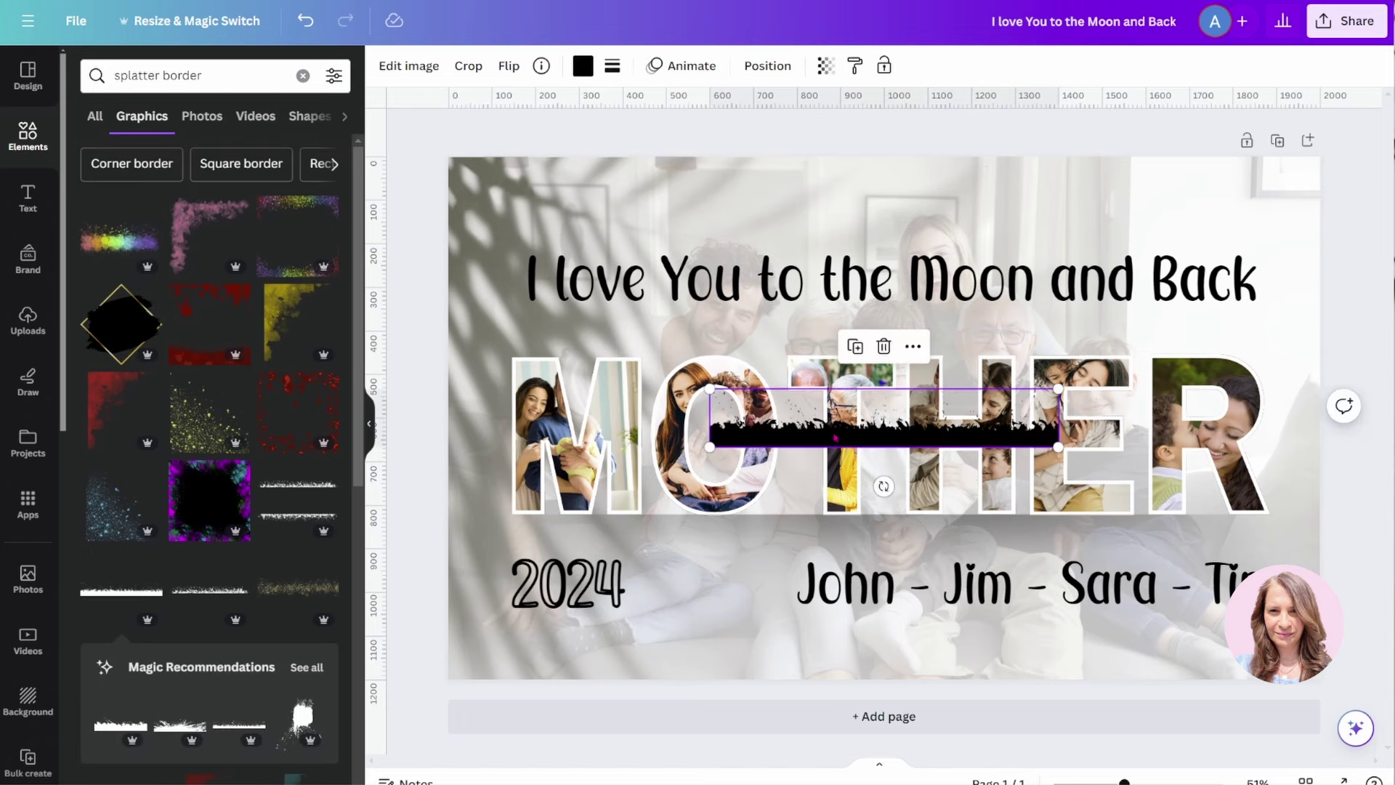
drag(826, 436, 572, 664)
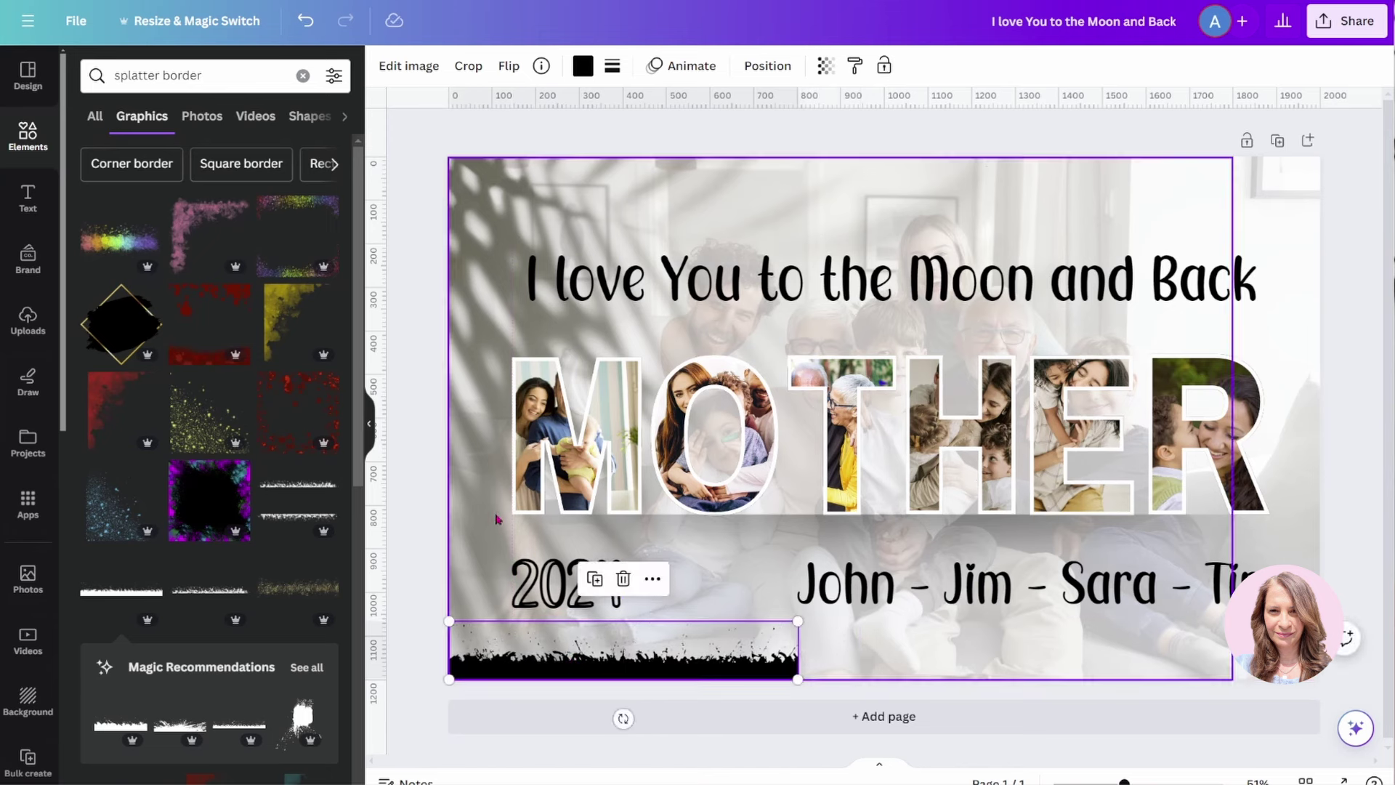
Step: Colour the splatter border white and widen it across the full page
click(583, 66)
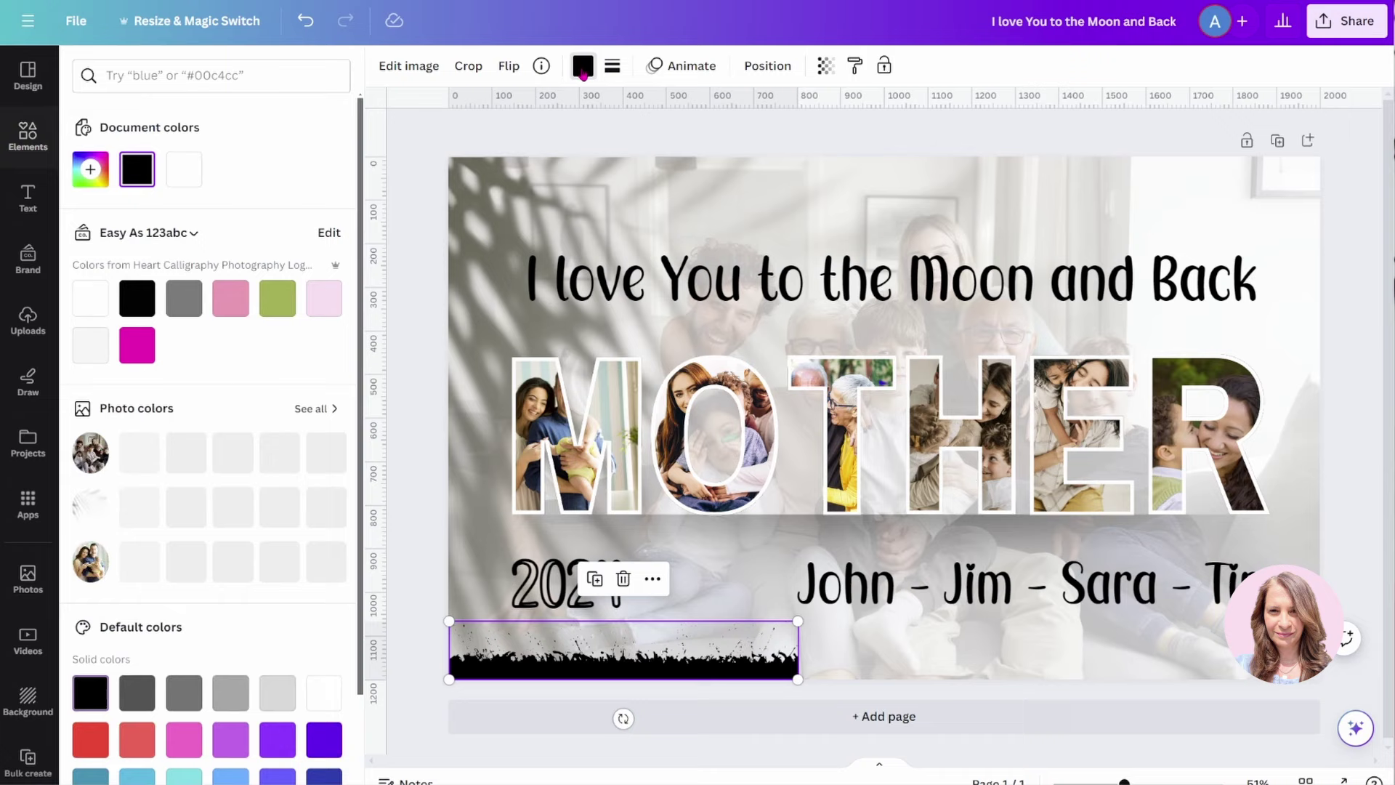
click(195, 181)
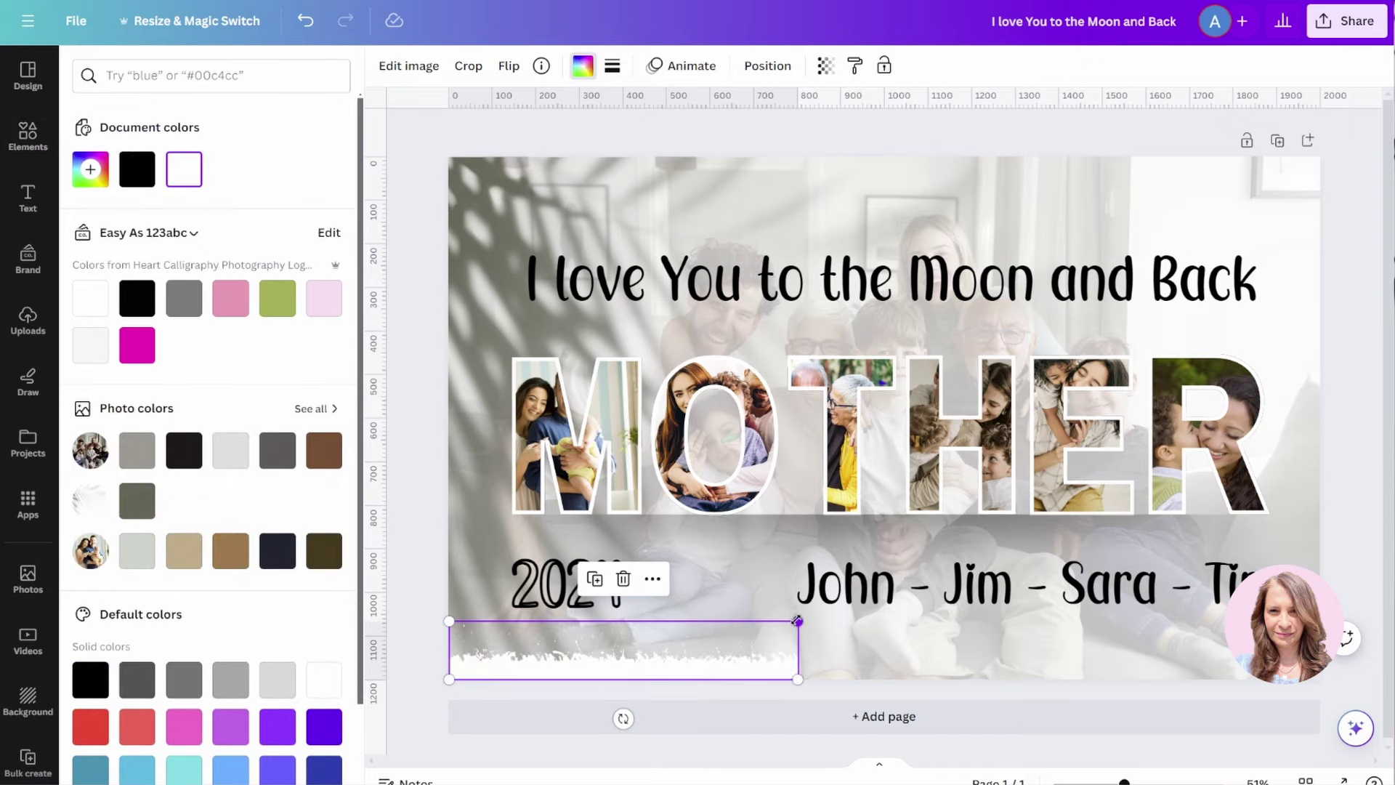
drag(798, 621, 1320, 533)
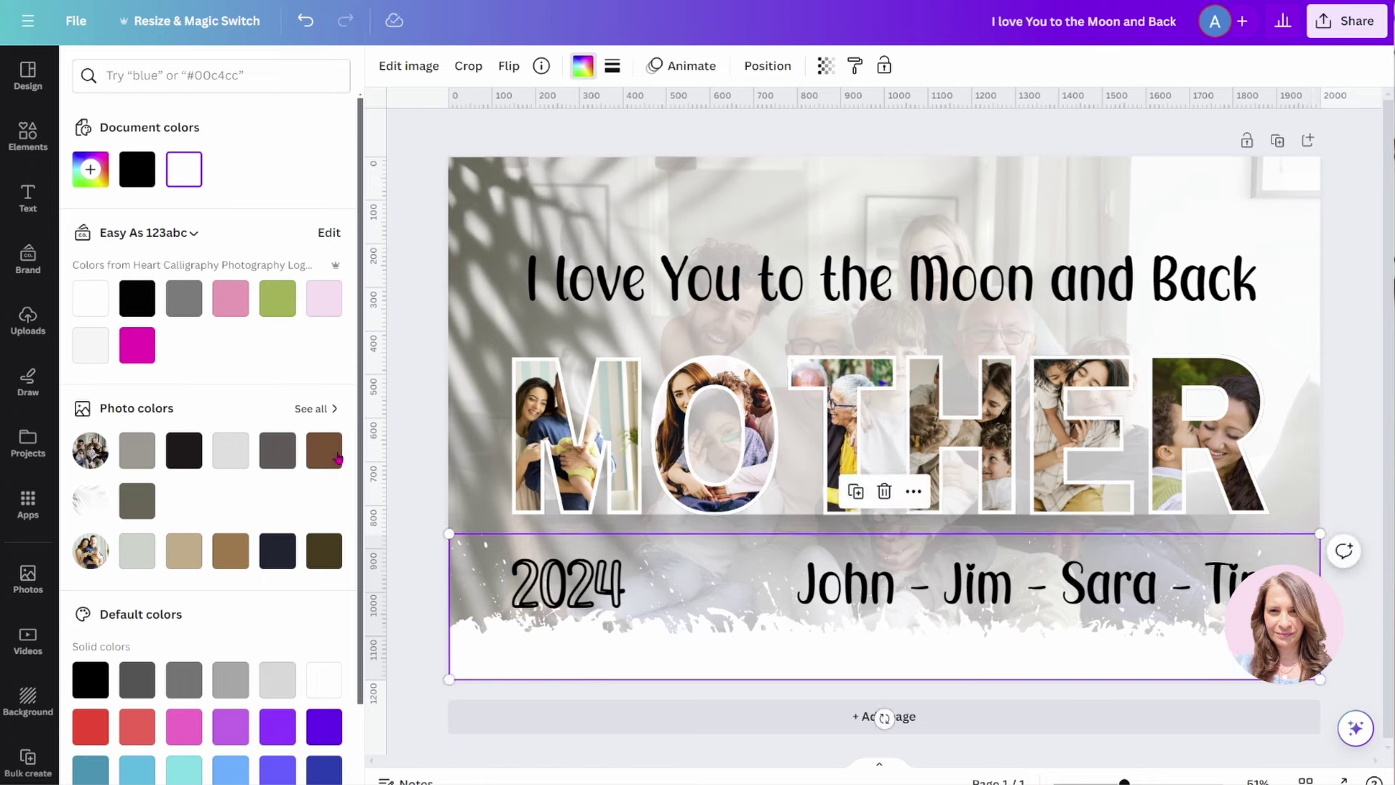
key(Escape)
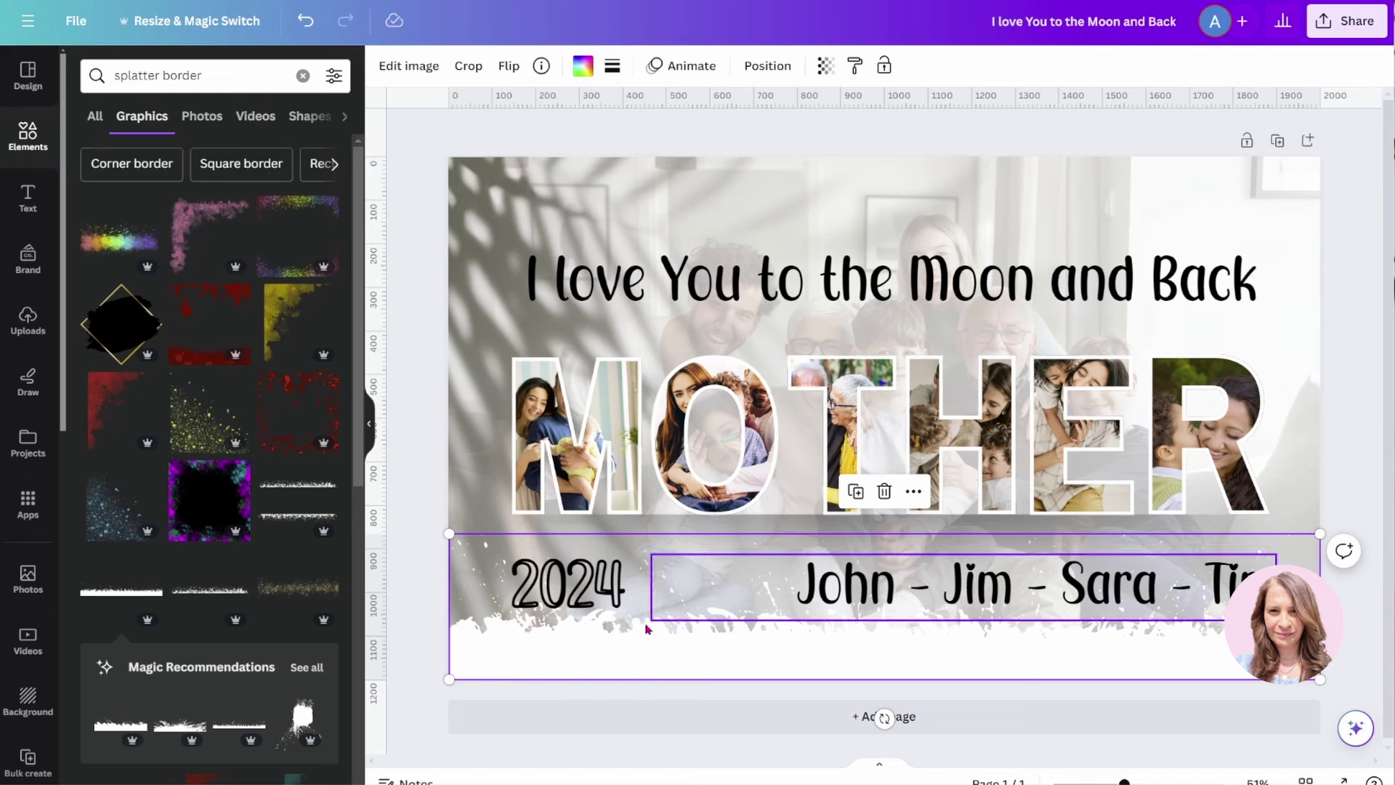
Step: Search for 'splatter' and place a white splatter graphic in the top-left corner
double_click(164, 76)
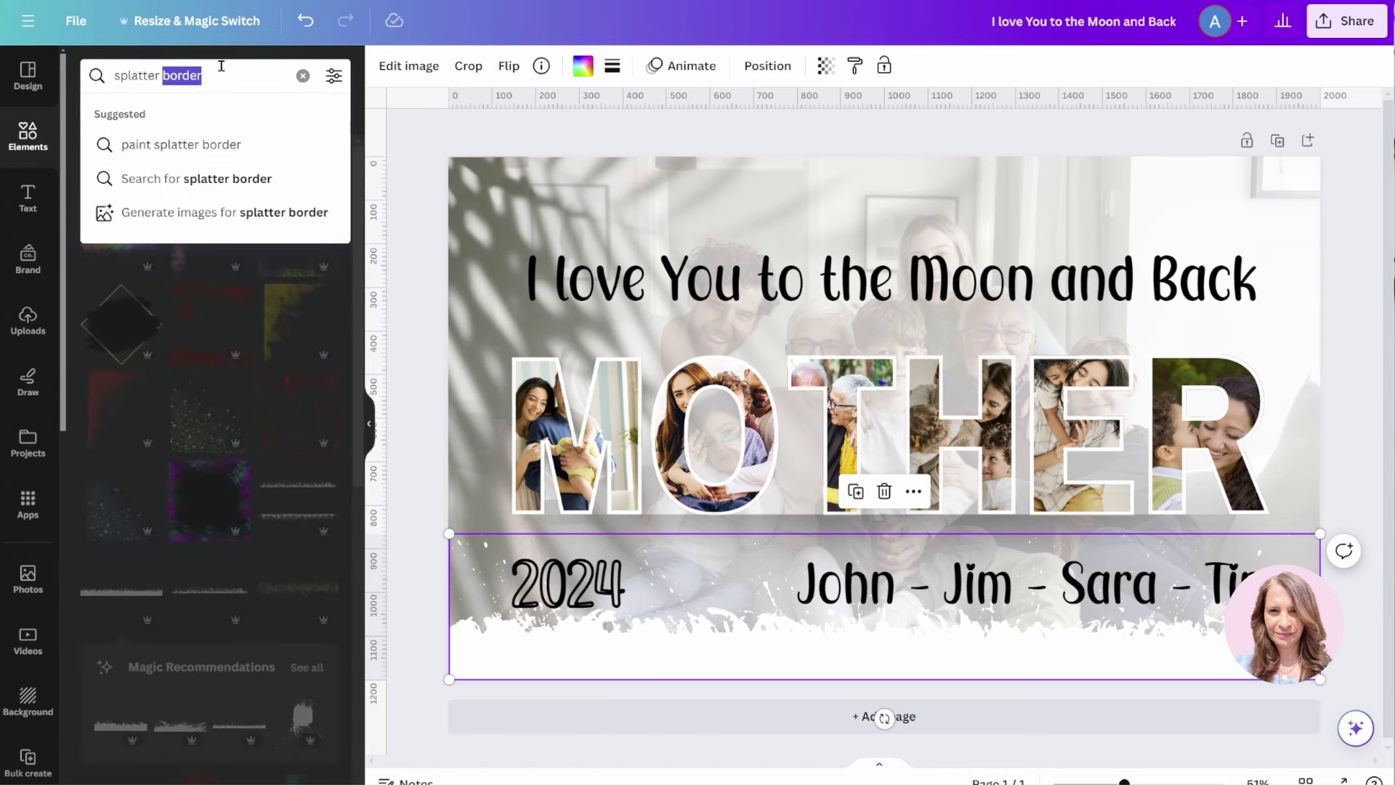
key(BackSpace)
key(Return)
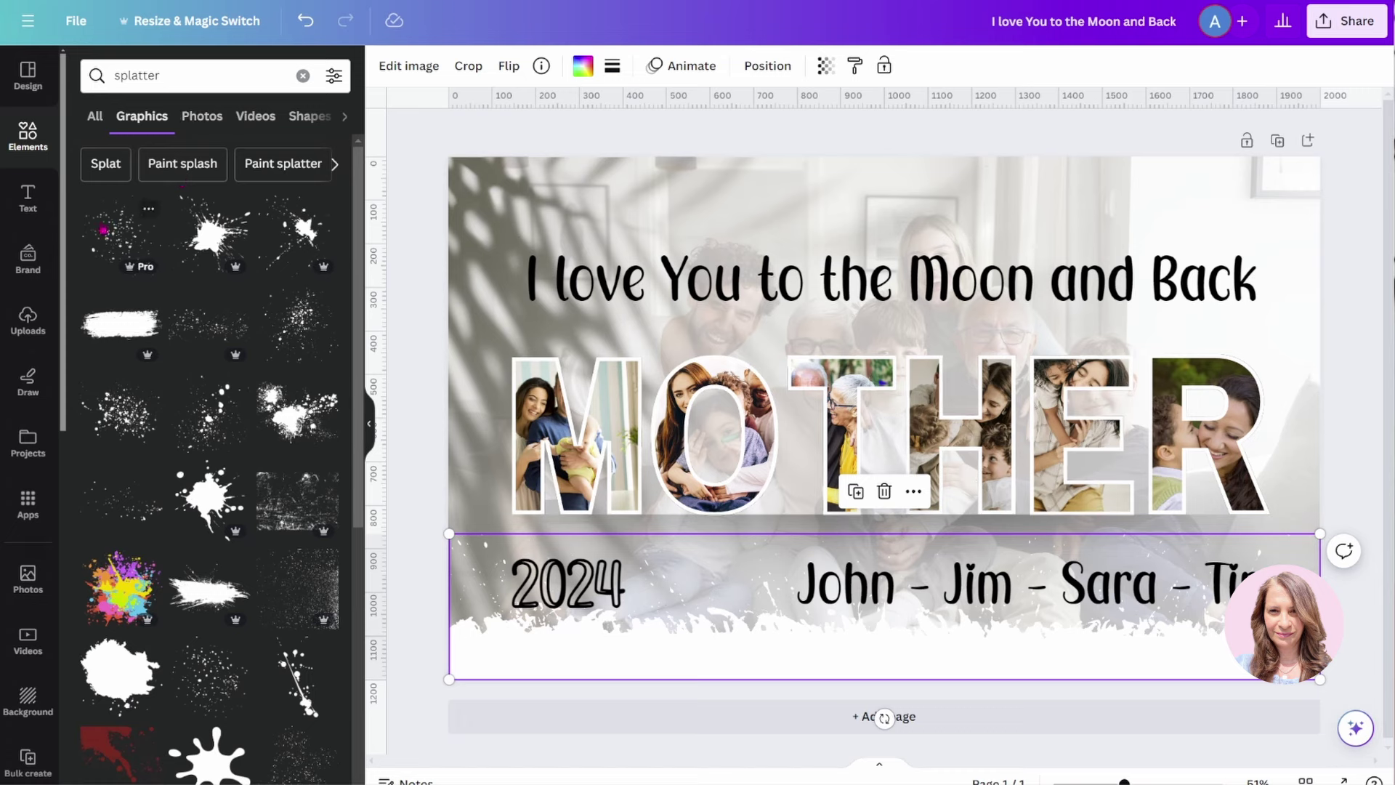
click(104, 229)
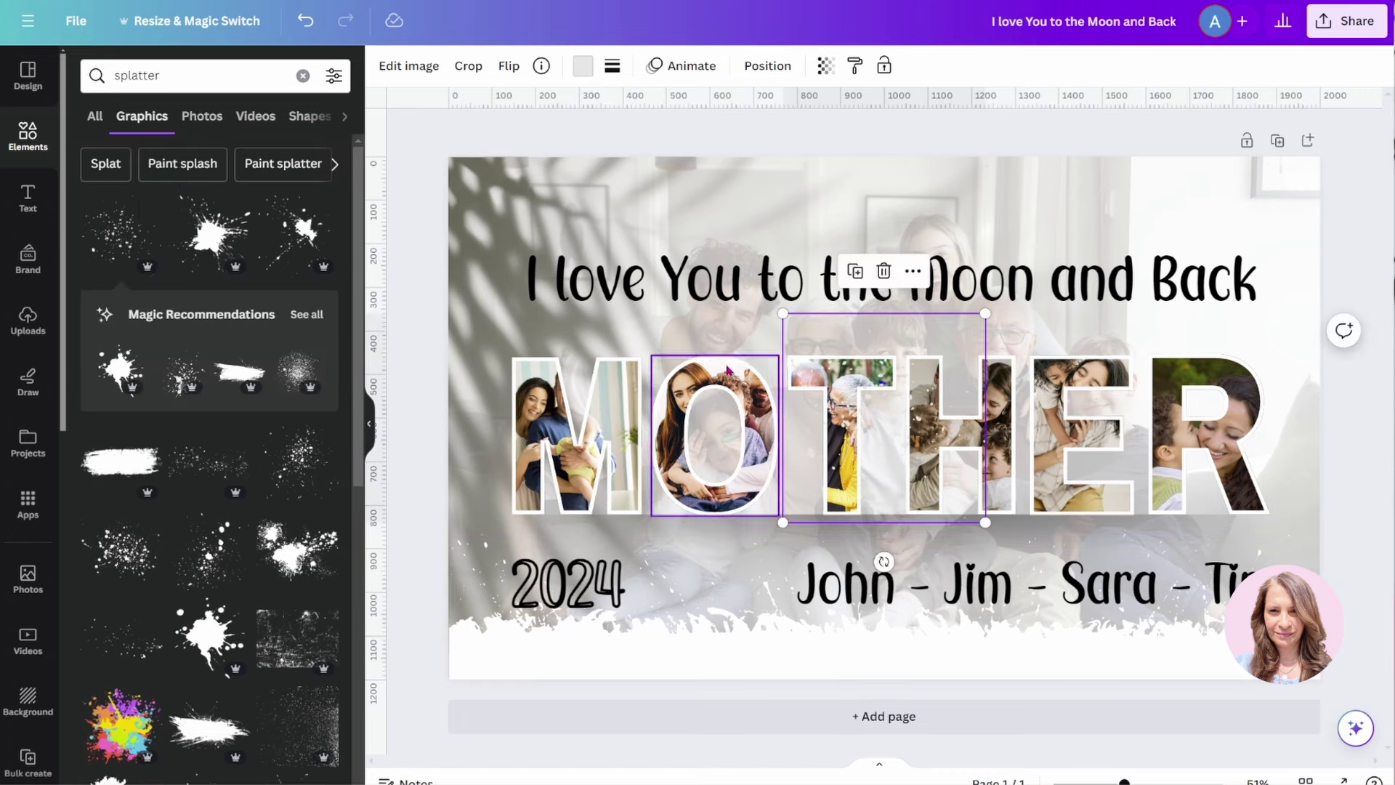
drag(852, 370, 483, 157)
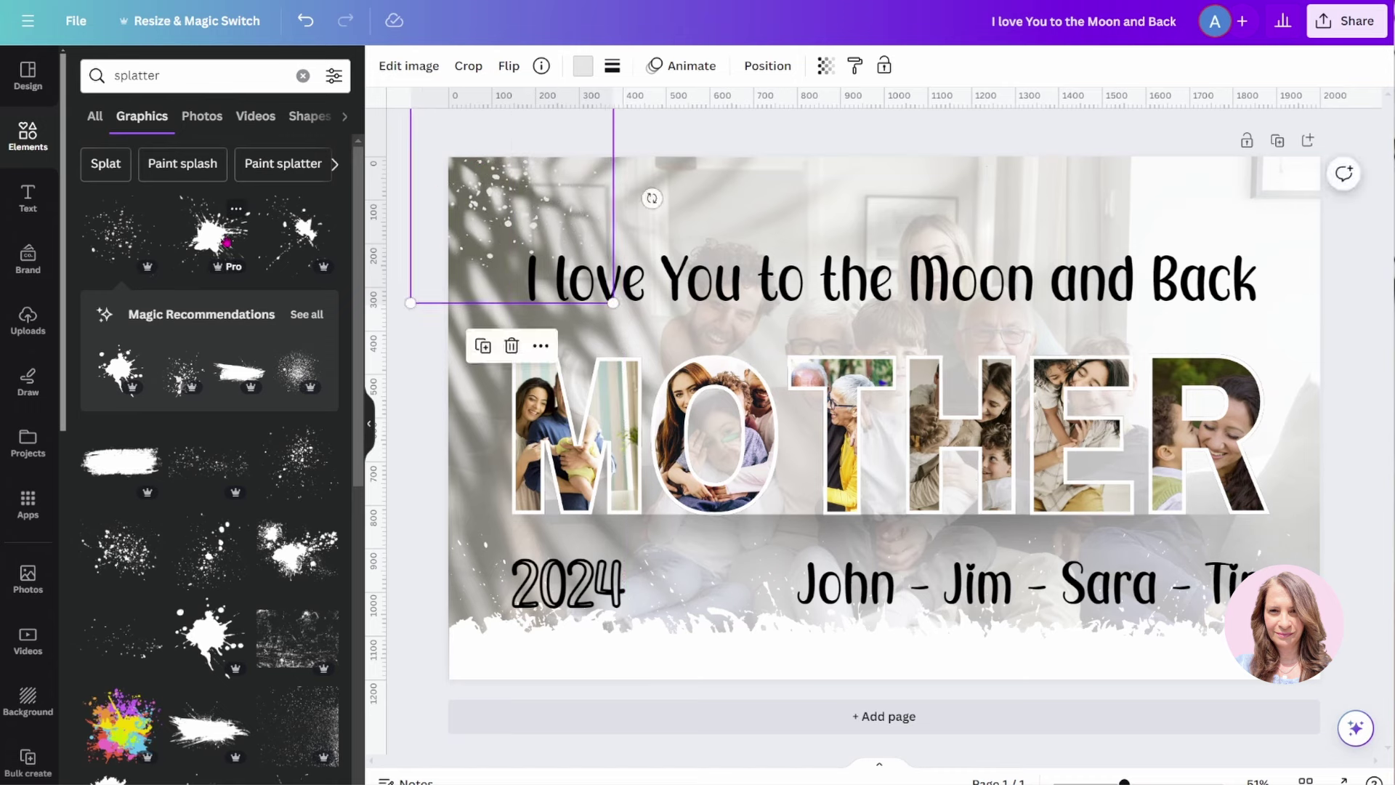
Step: Add a black splatter, recolour it white, and settle it into the top-left corner
click(301, 231)
drag(863, 423, 588, 196)
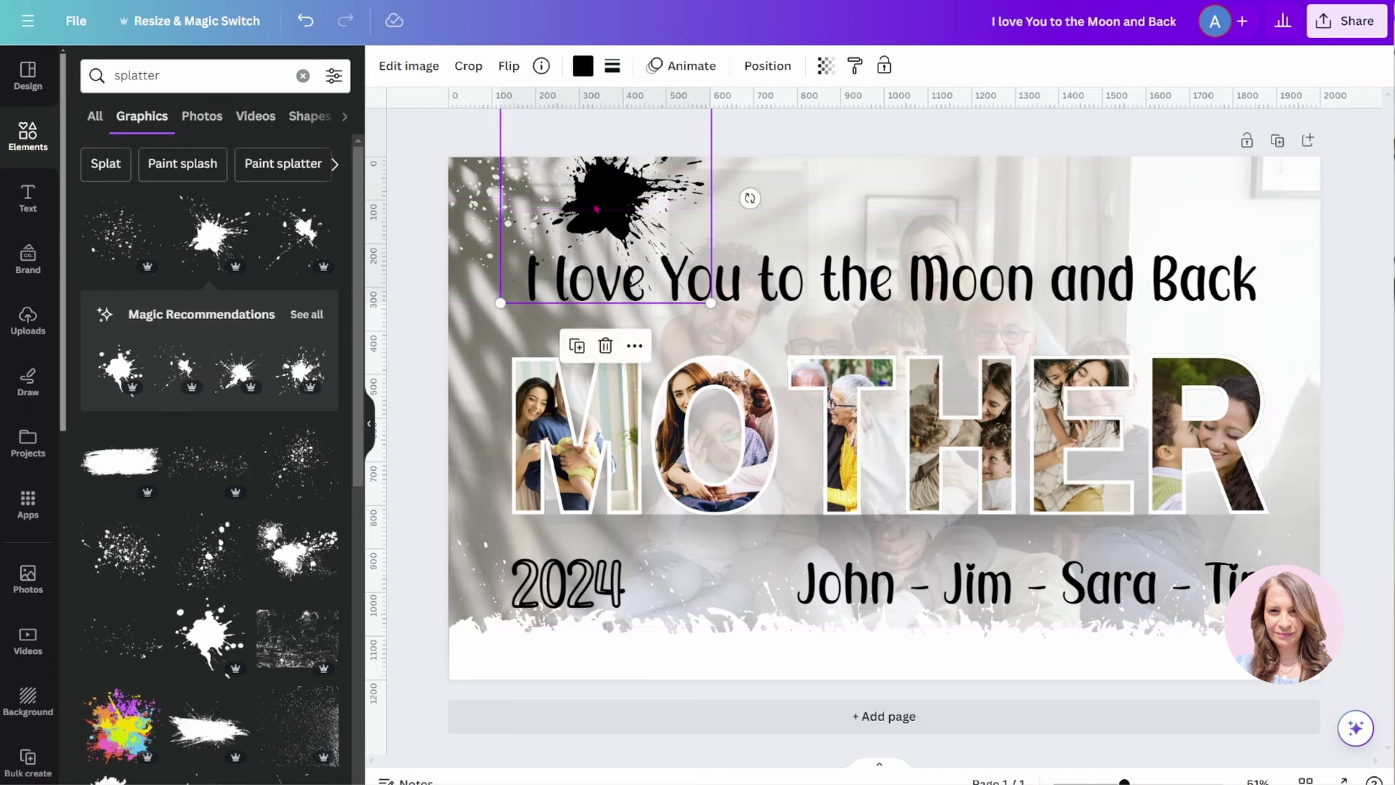
click(582, 65)
click(230, 170)
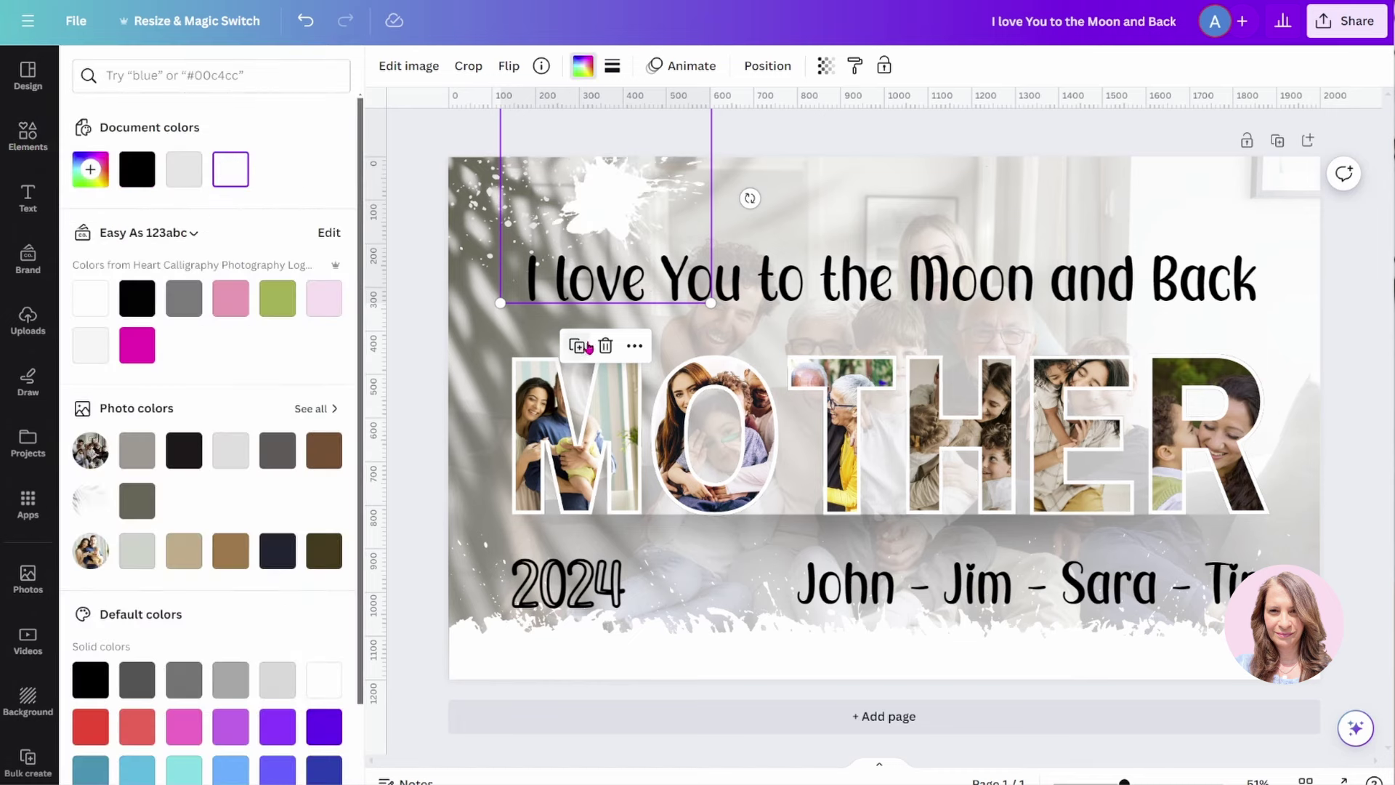
drag(630, 208, 578, 158)
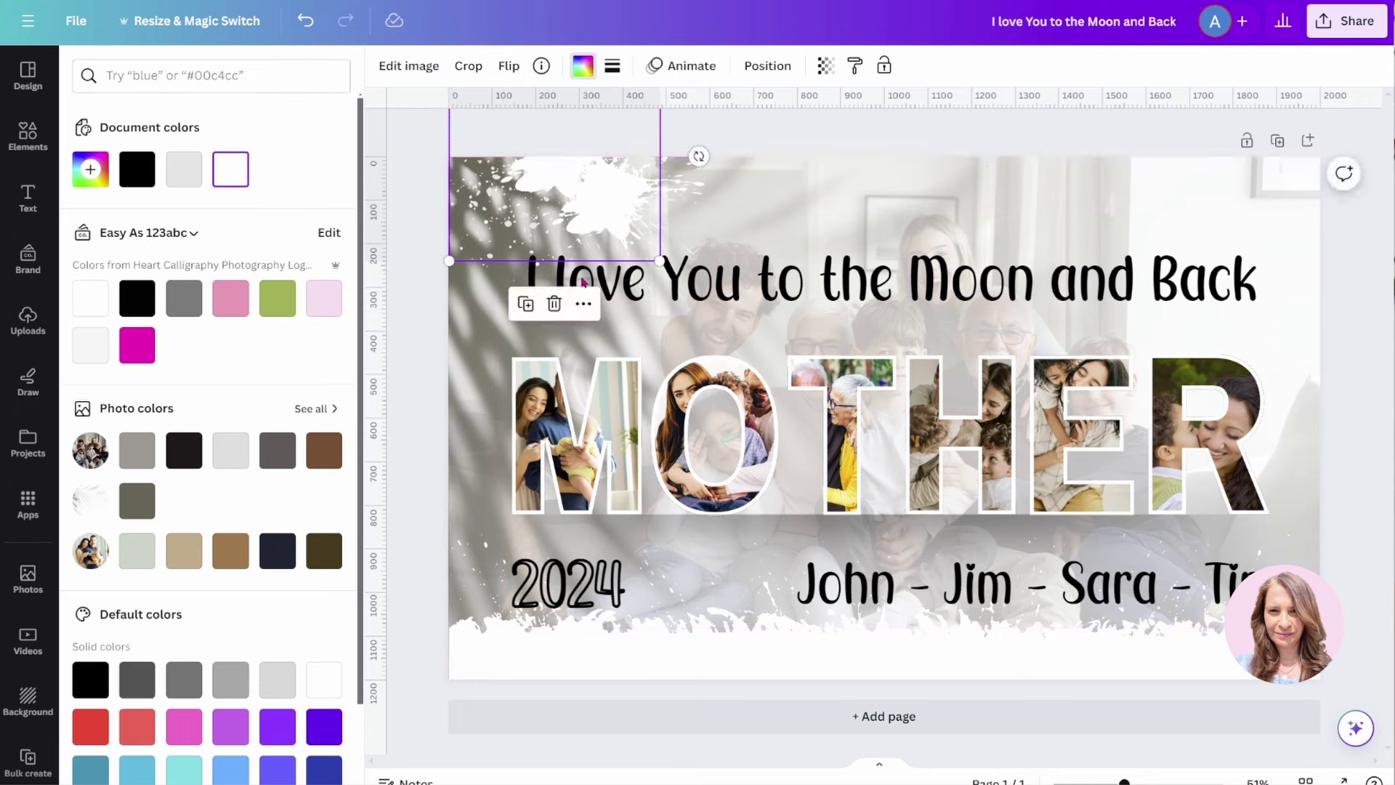
drag(658, 243, 762, 211)
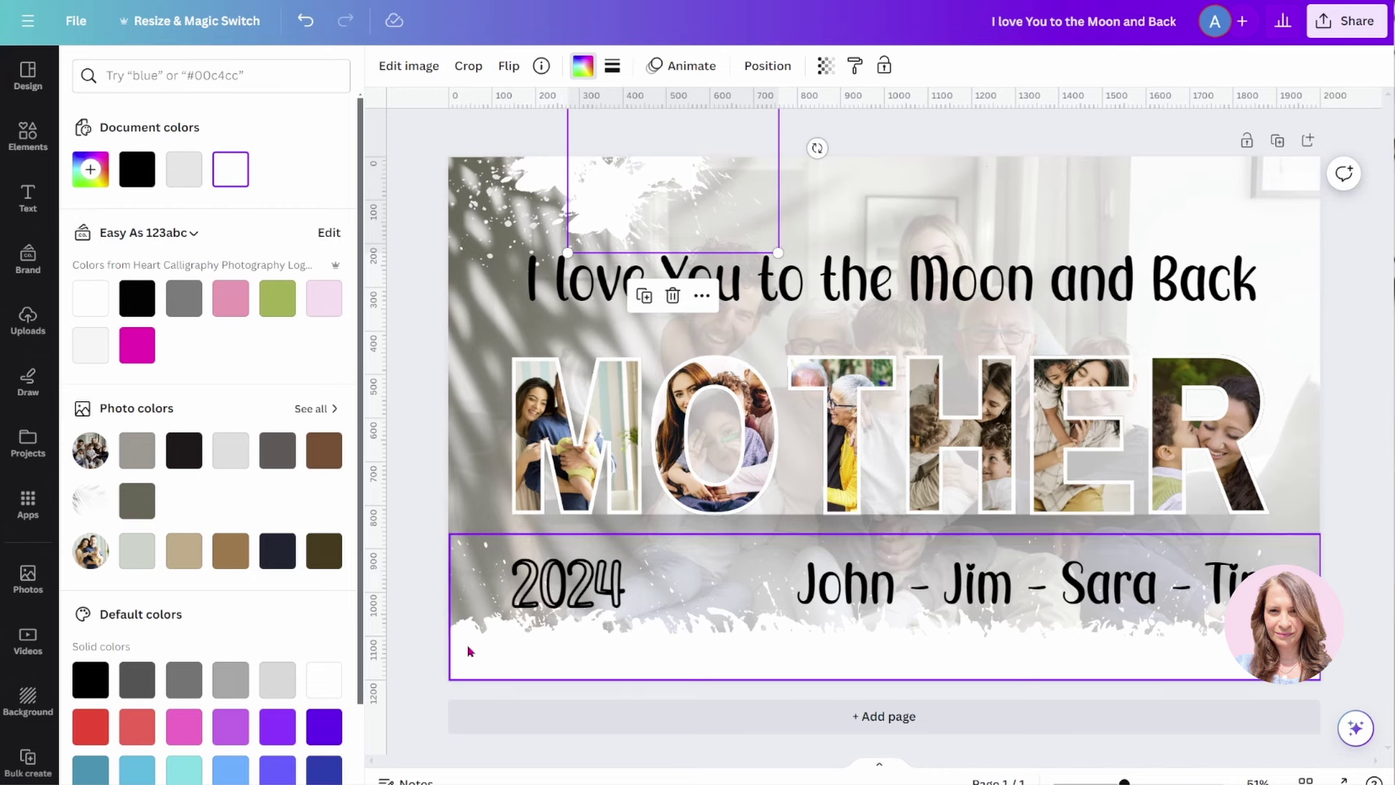
Step: Duplicate the bottom splatter, rotate the copy to 71°, and place it shrunk along the left edge's top
click(730, 658)
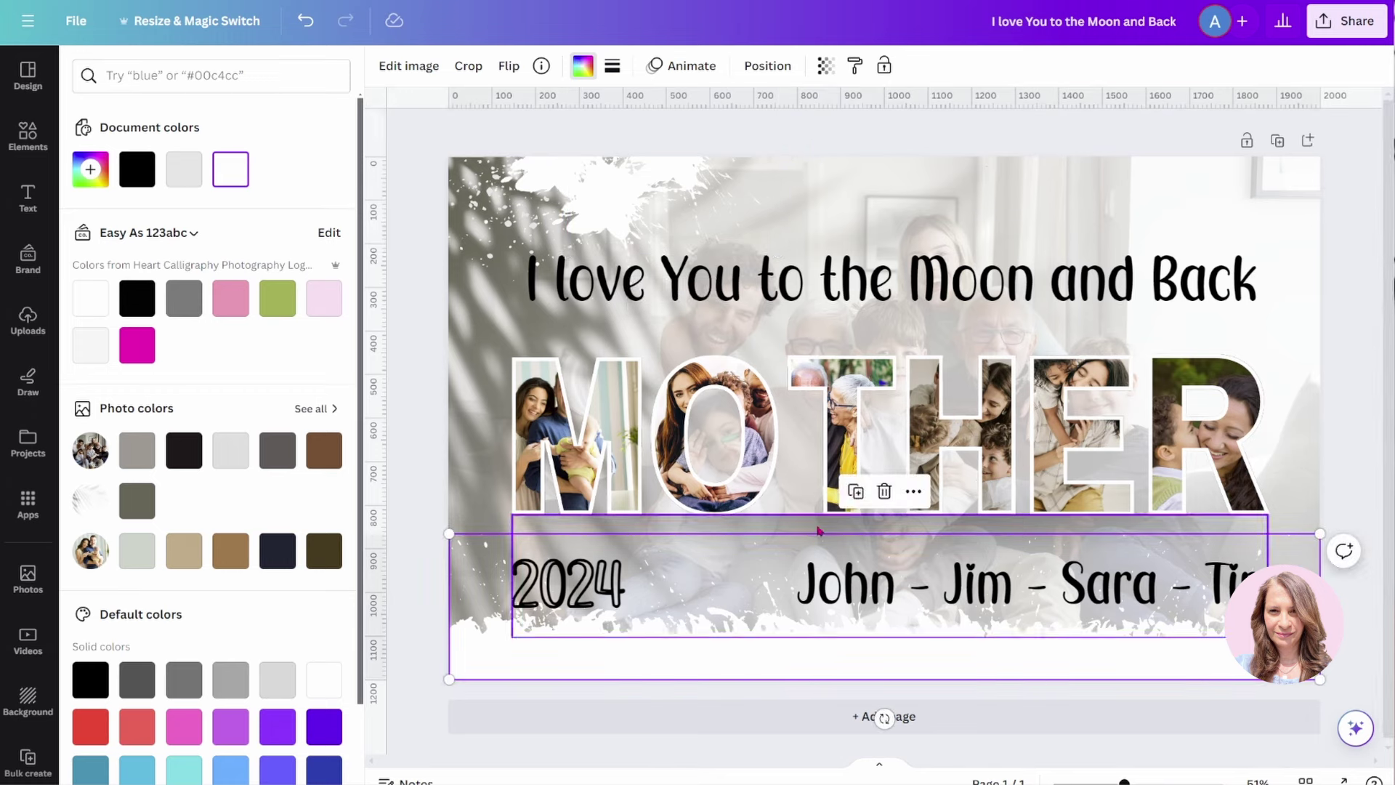
click(861, 498)
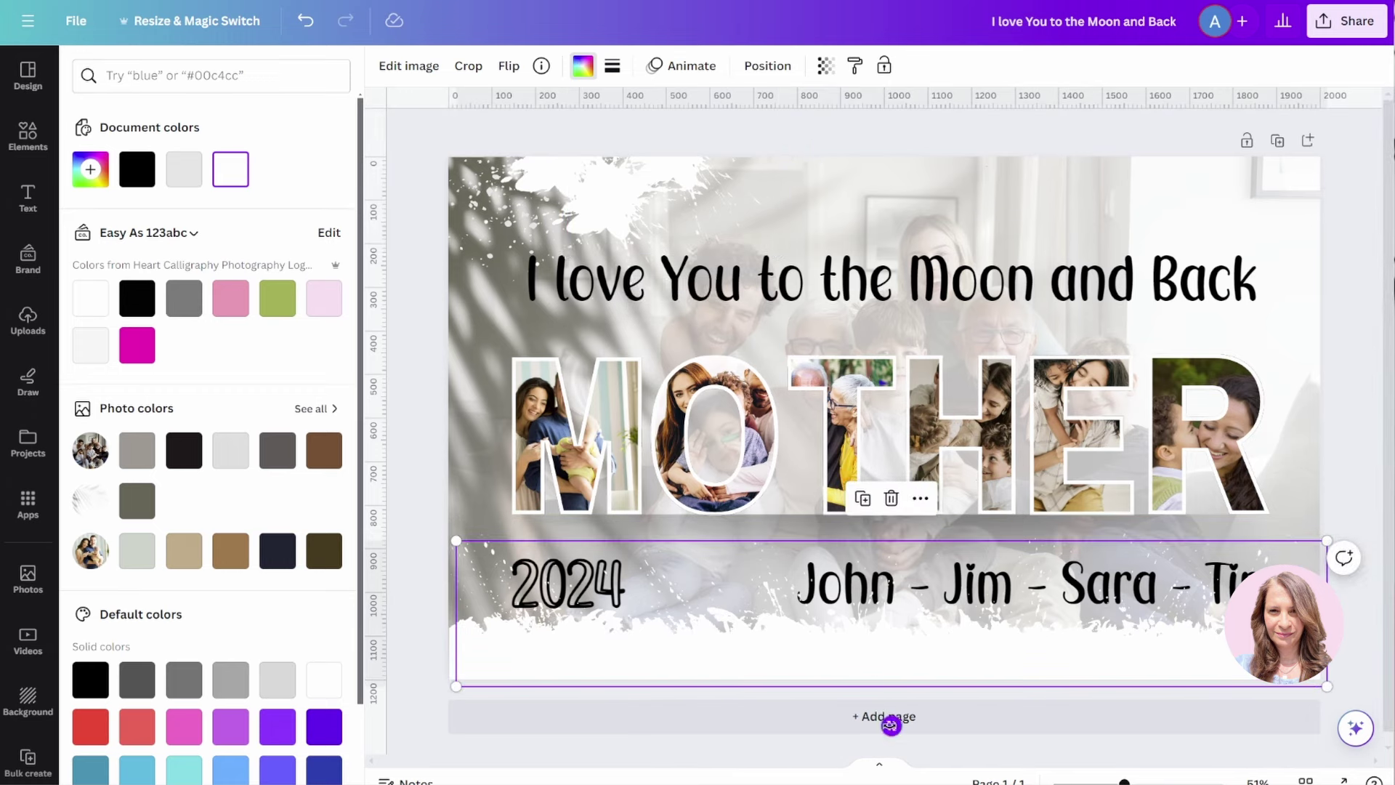
drag(892, 726, 652, 615)
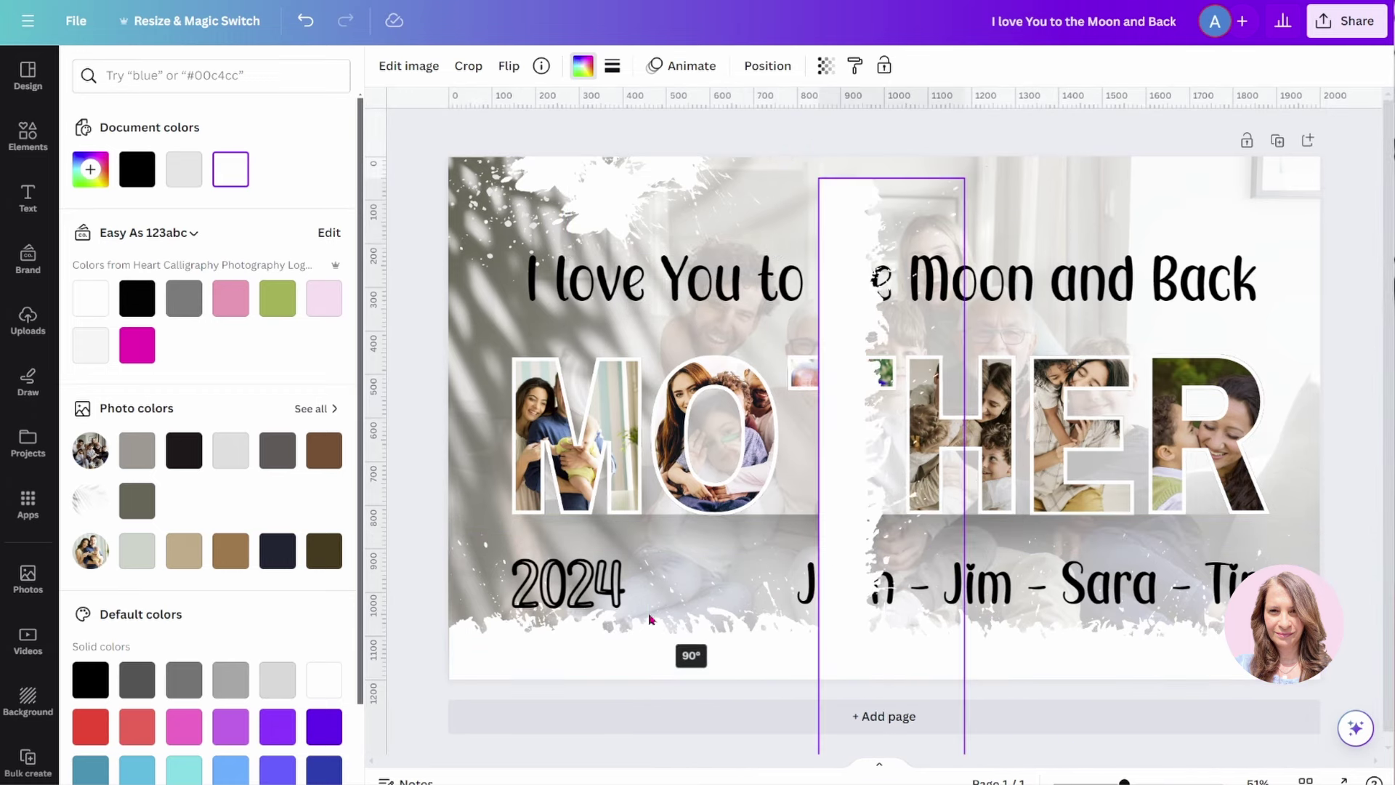
drag(745, 627, 449, 613)
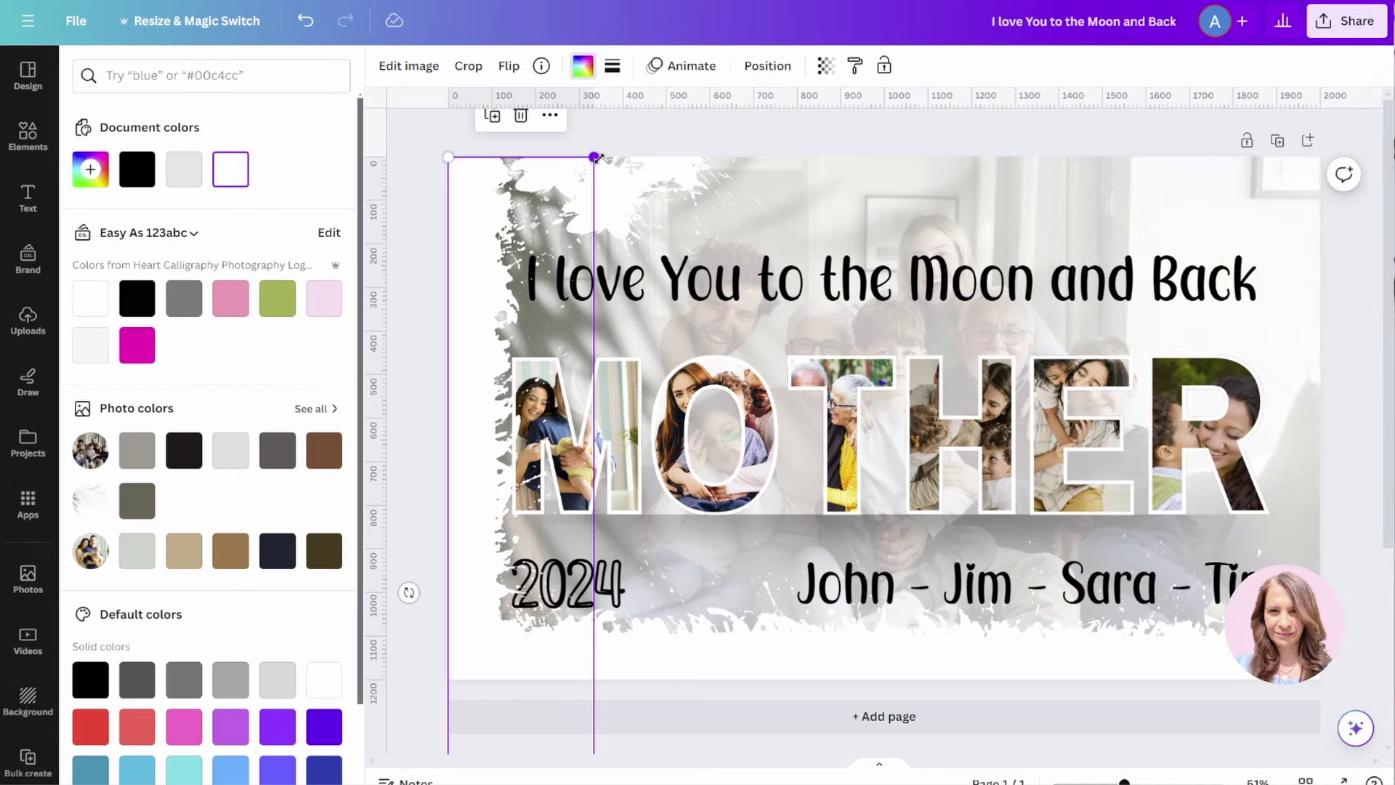
drag(598, 159, 476, 363)
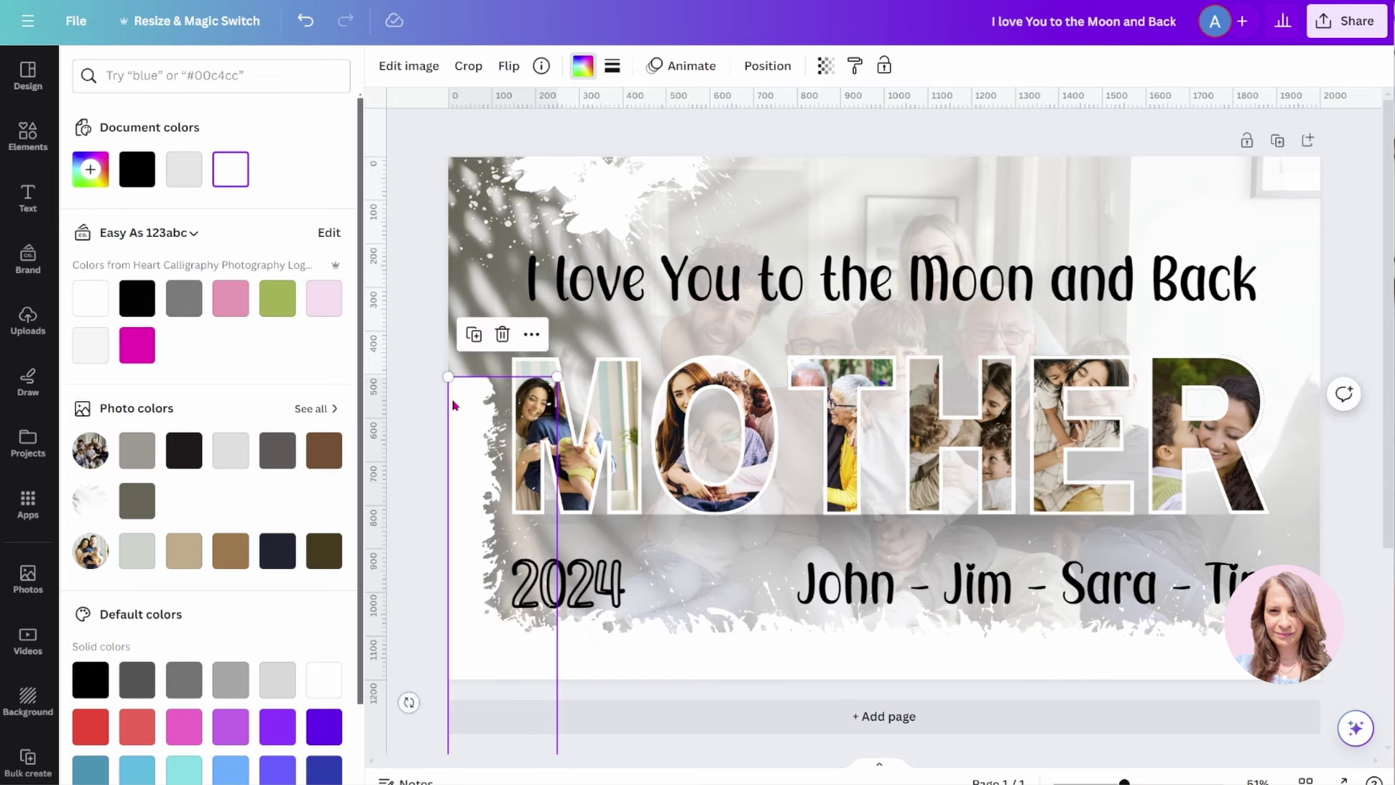
drag(485, 447, 487, 233)
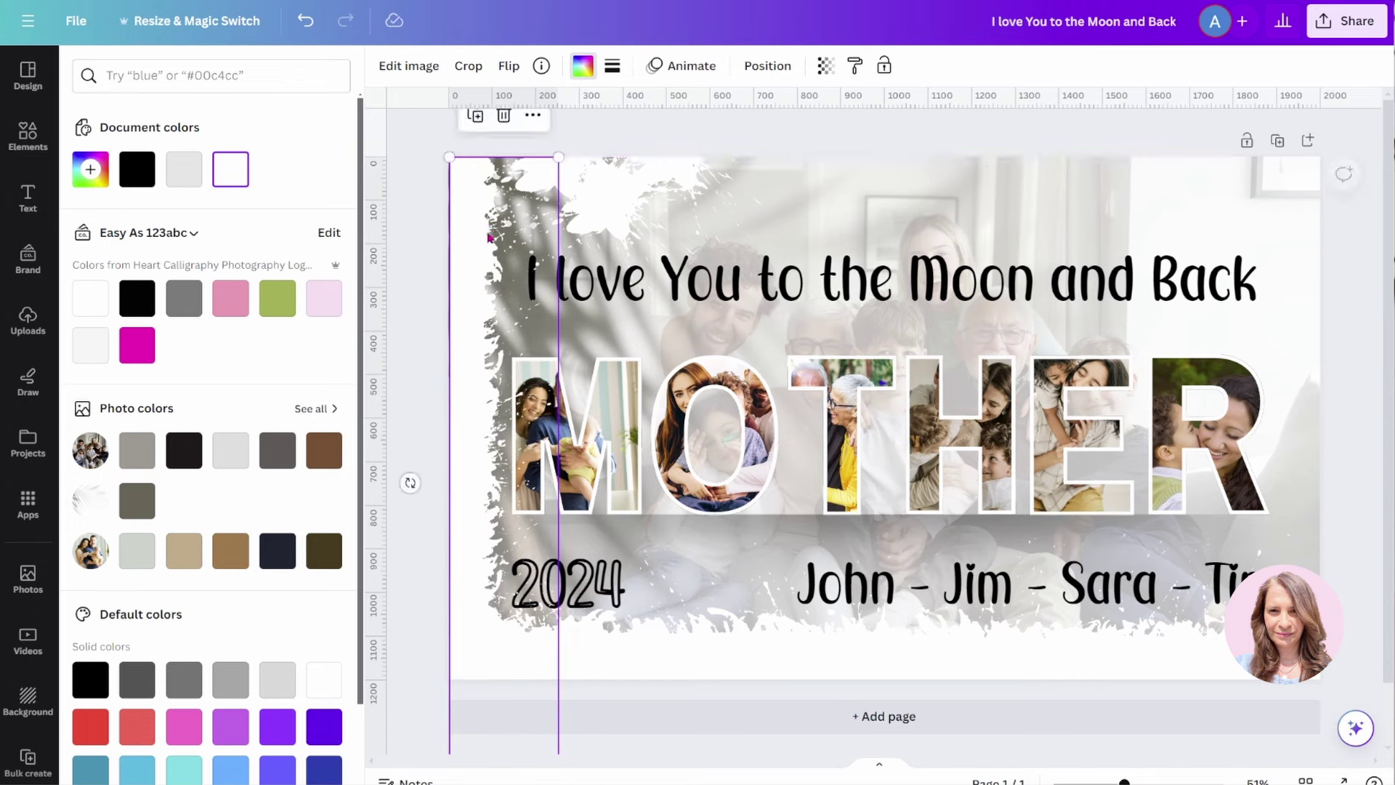
click(411, 238)
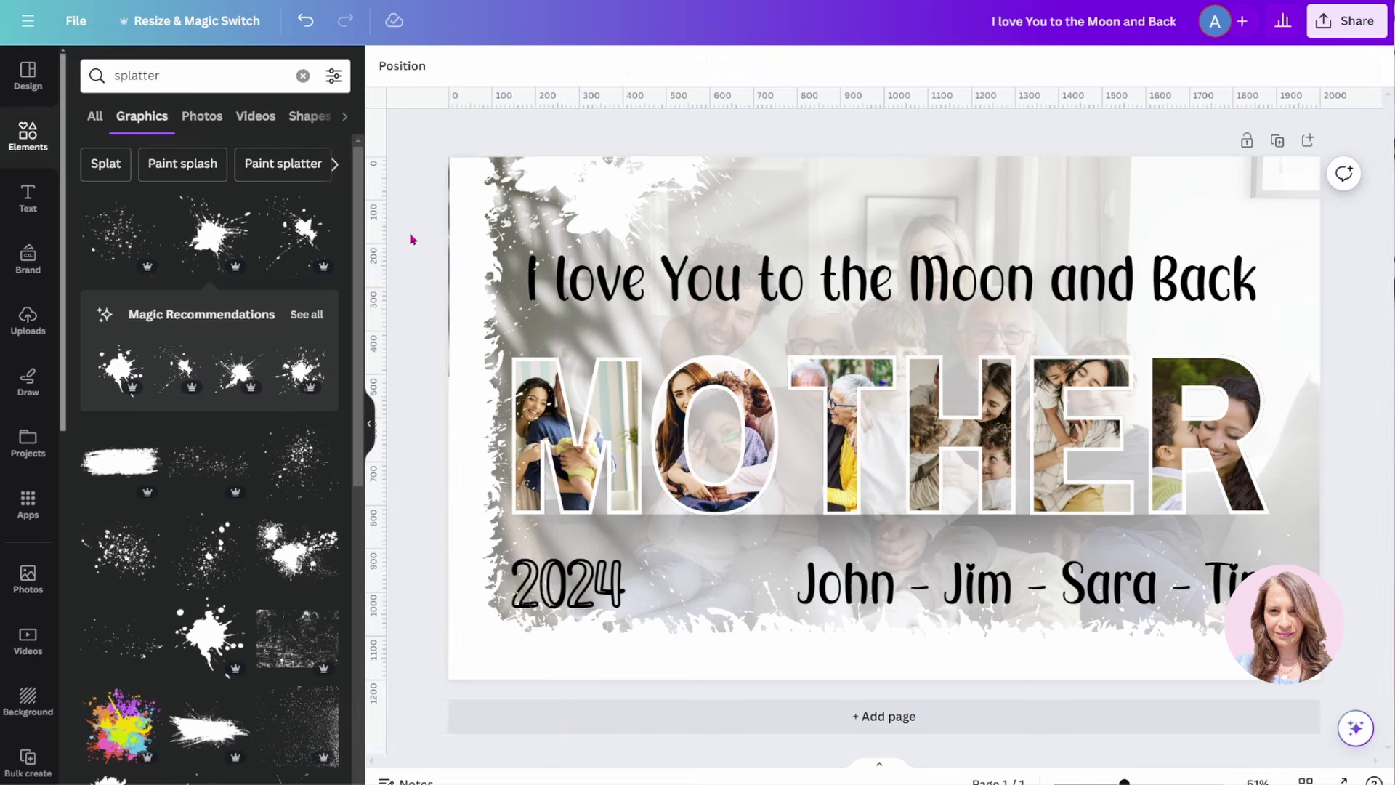
Step: Shift the top splatter graphic slightly left and lower the bottom splatter border about 45 px
drag(410, 109, 615, 305)
drag(458, 218, 442, 219)
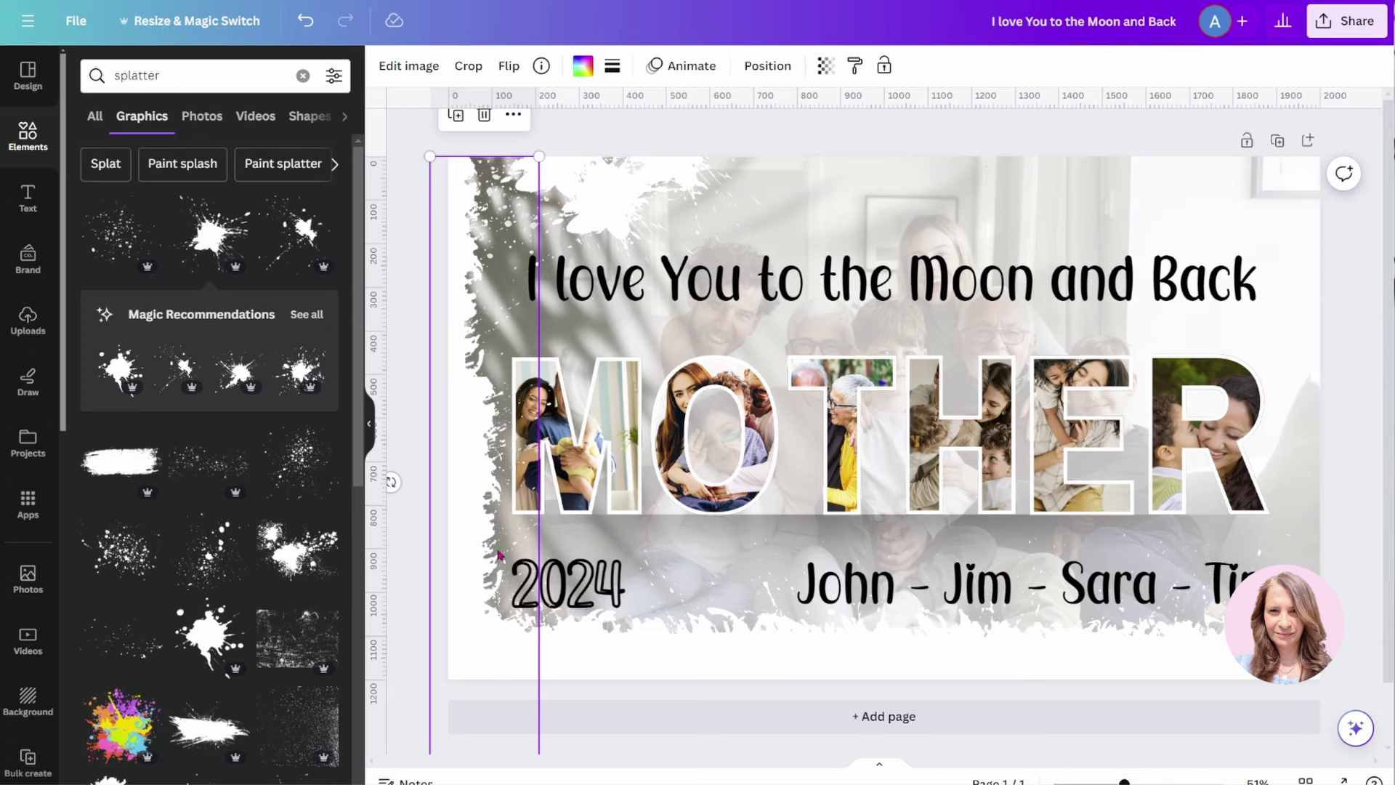
click(540, 652)
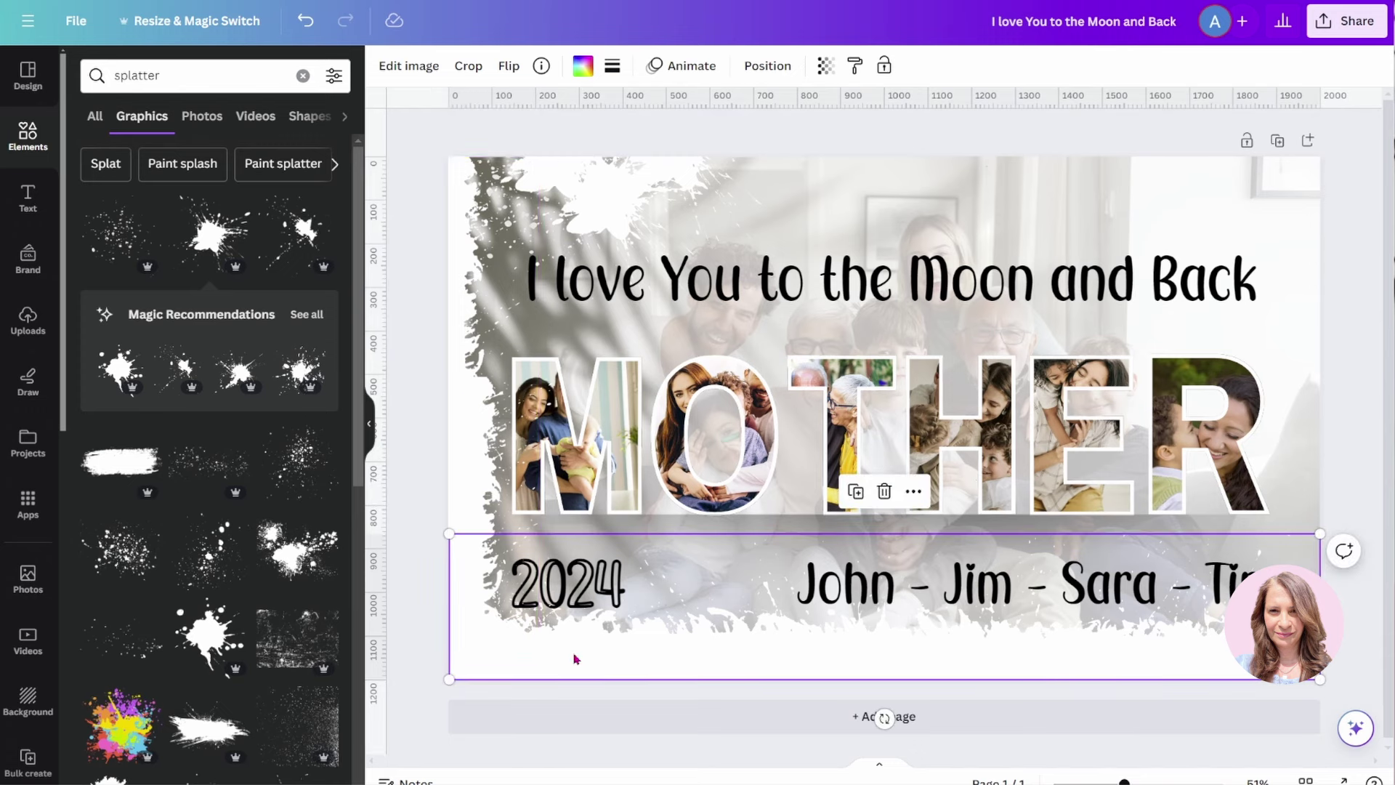
click(490, 514)
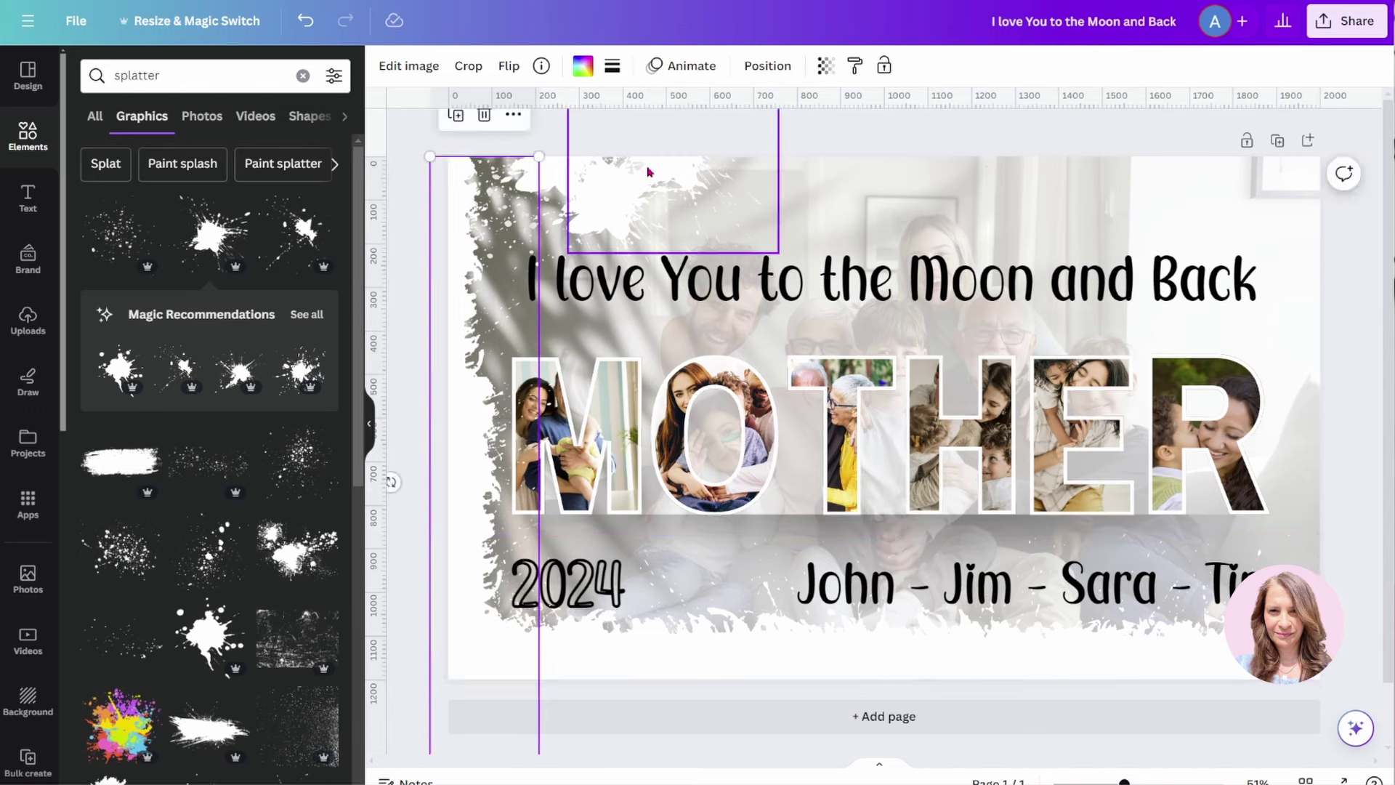
drag(649, 171, 546, 246)
click(761, 676)
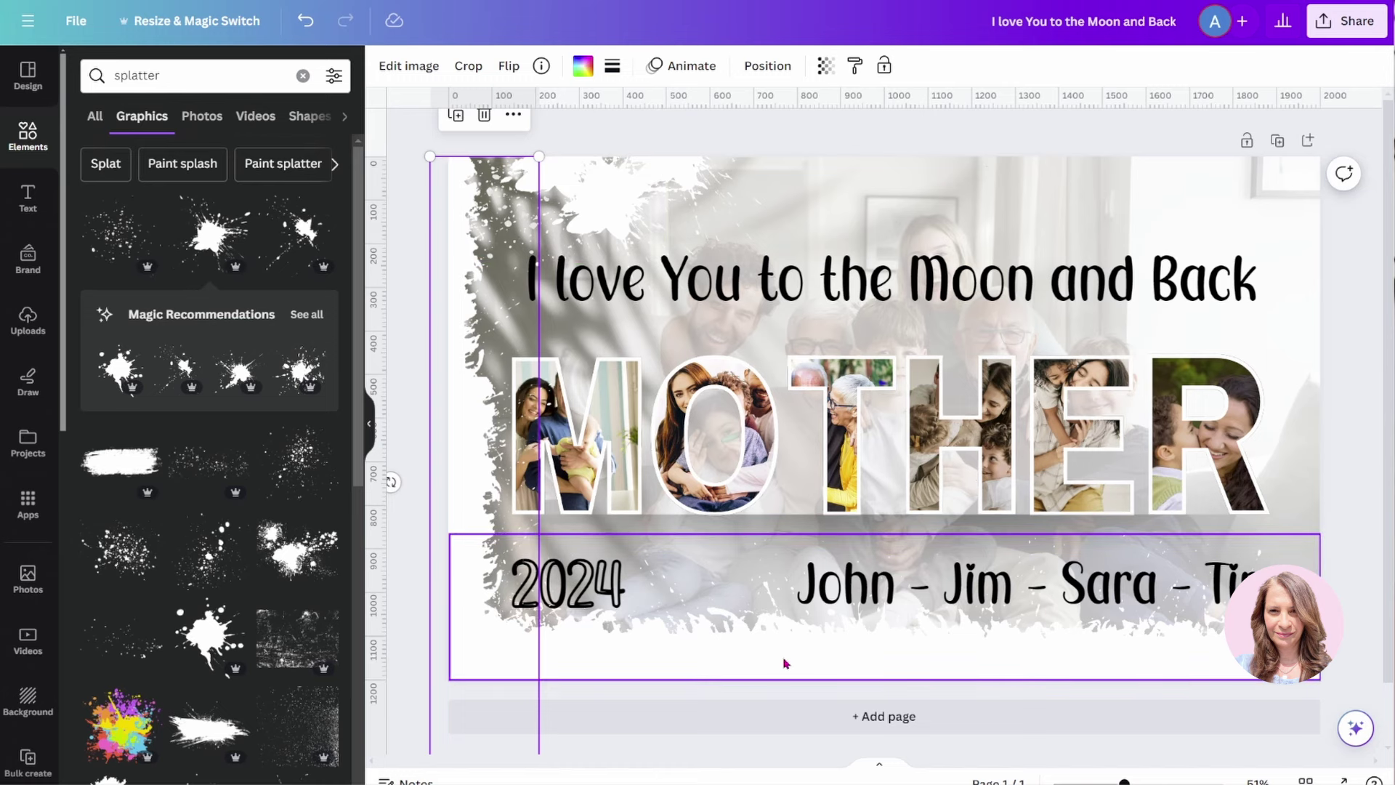
drag(785, 667, 781, 689)
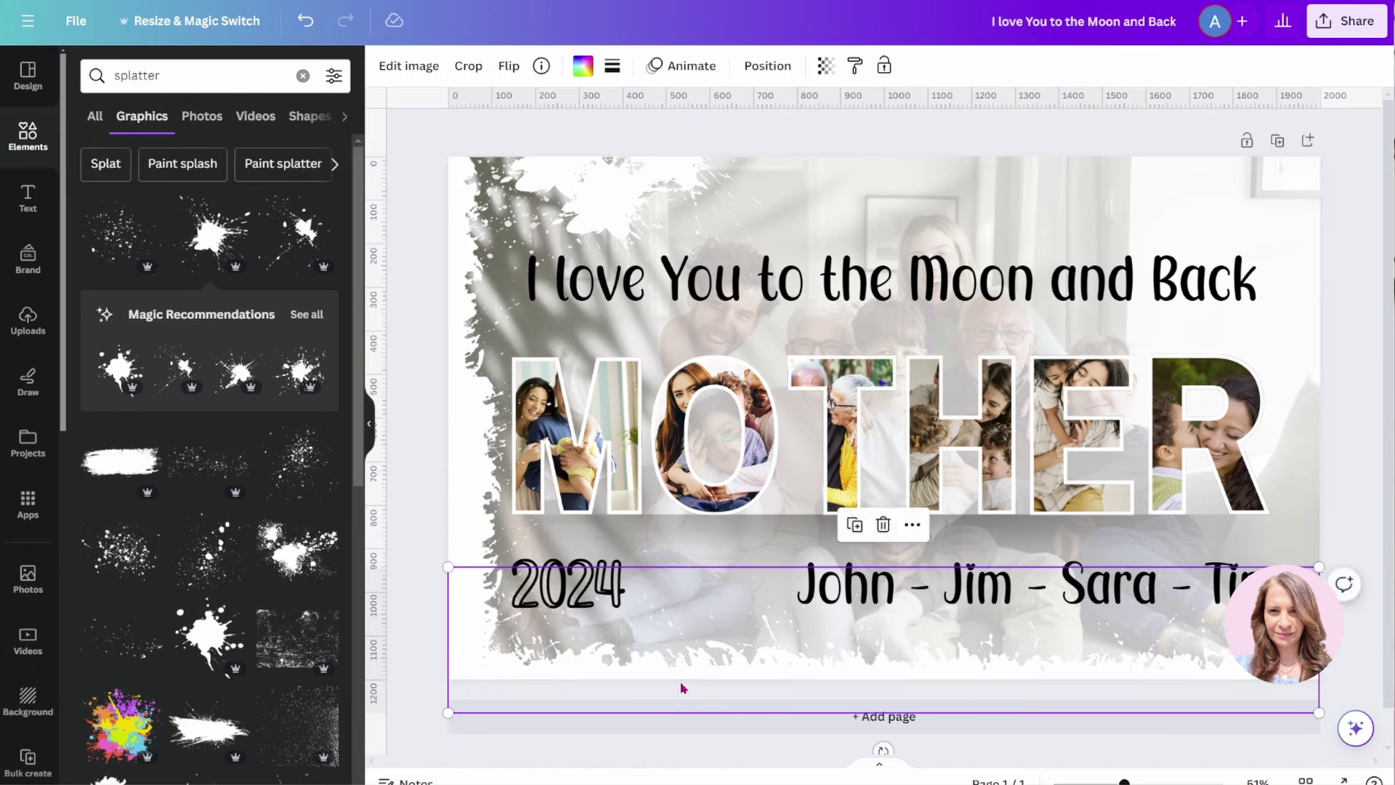
click(771, 67)
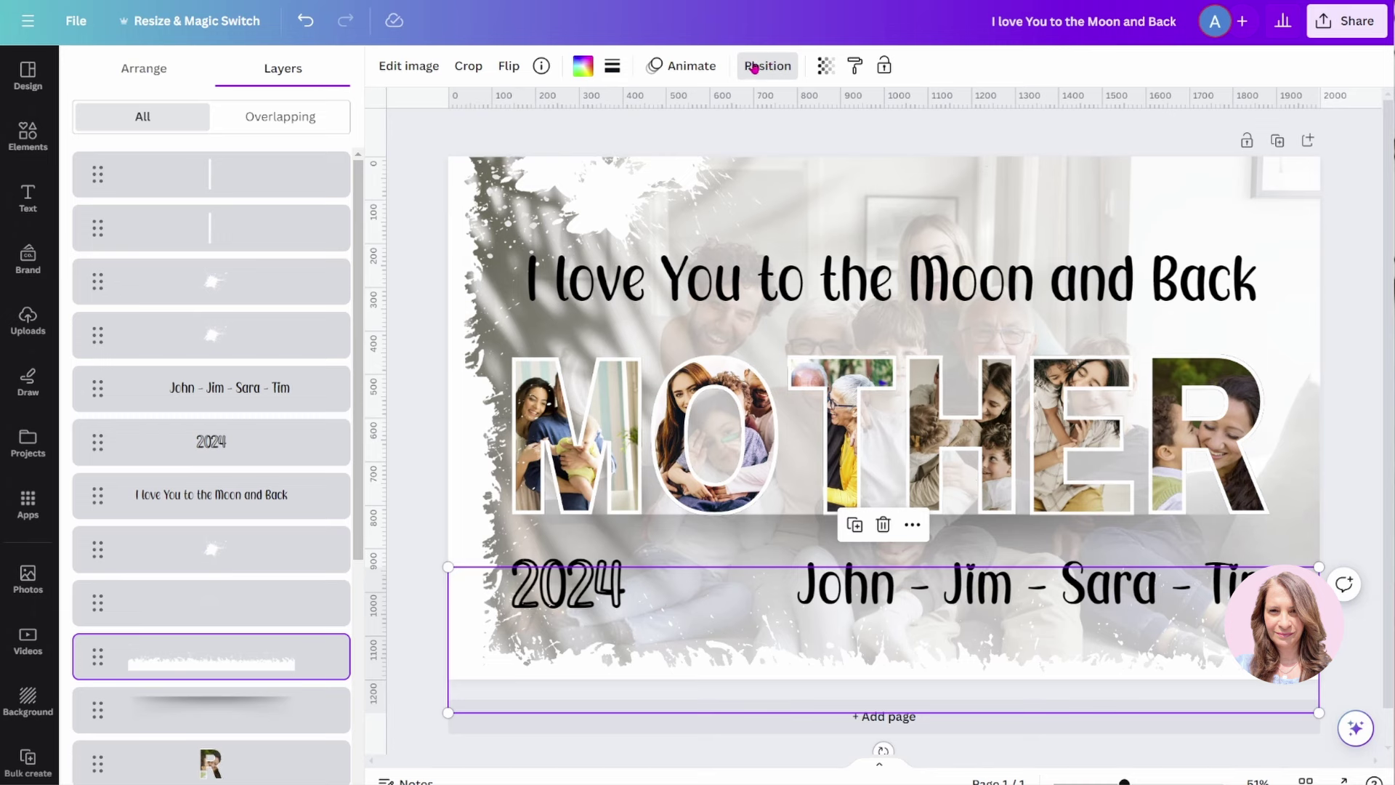
Step: Pick the thin vertical strip from the layers list and nudge it about 18 px left
click(224, 223)
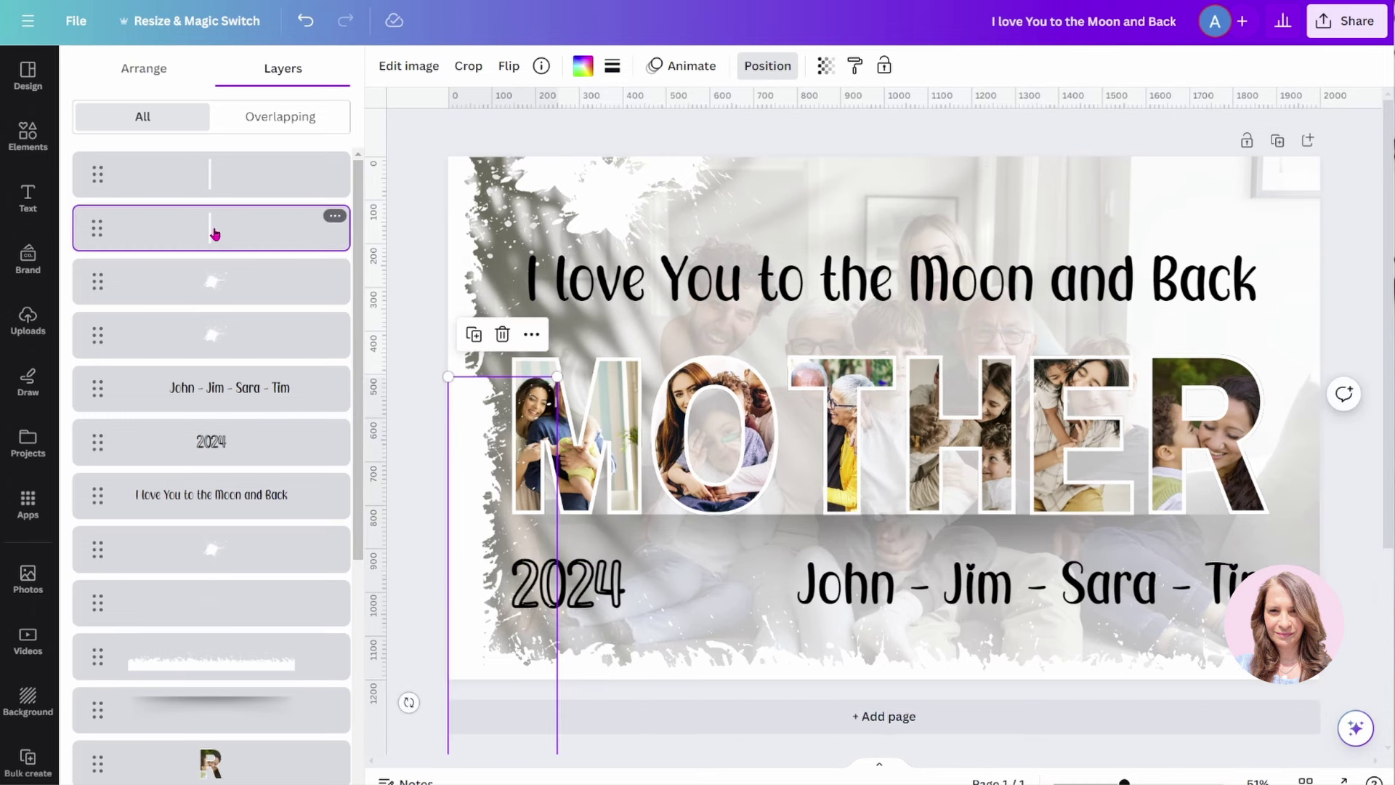
drag(476, 500, 463, 498)
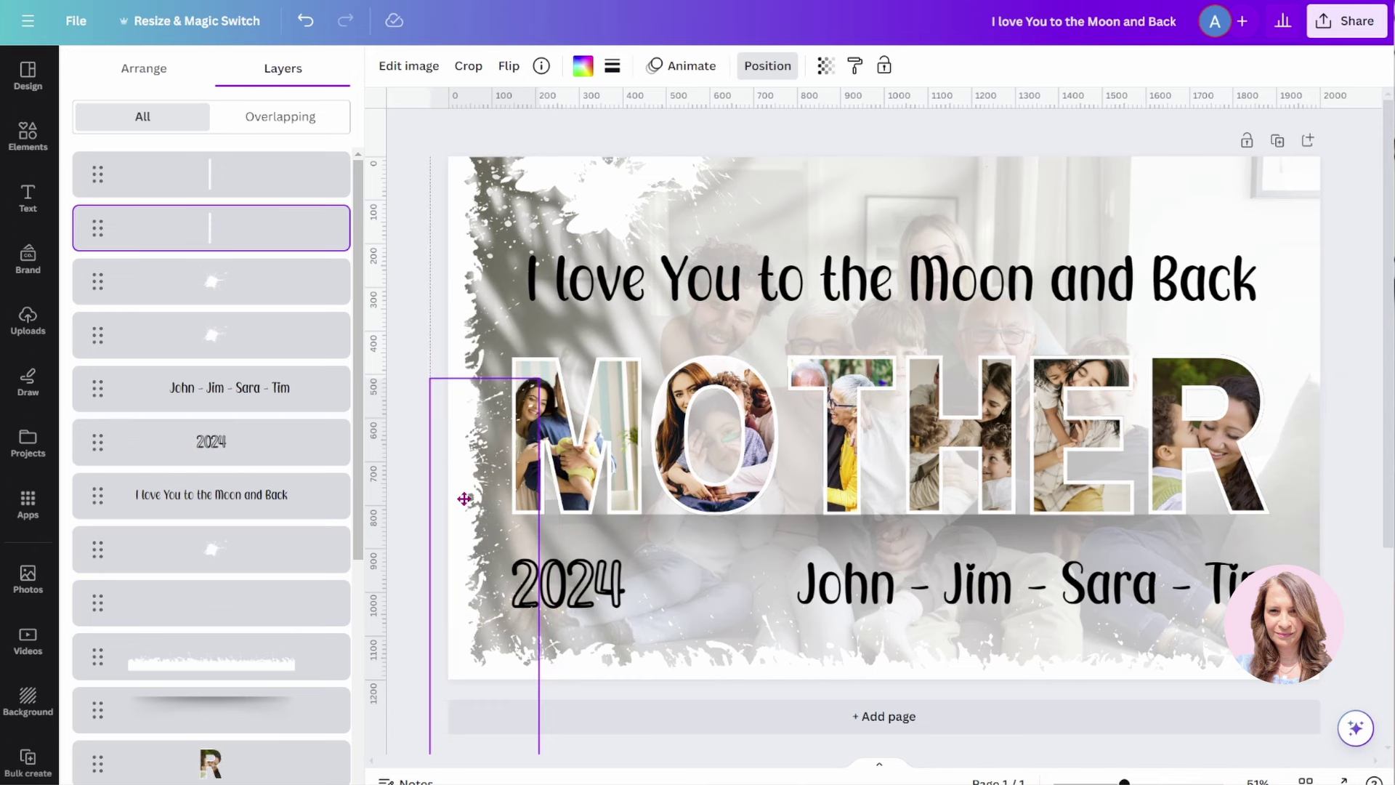
drag(464, 499, 464, 499)
Step: Move the top-left splatter down, then place a vertically flipped copy of the bottom border along the top edge
click(768, 65)
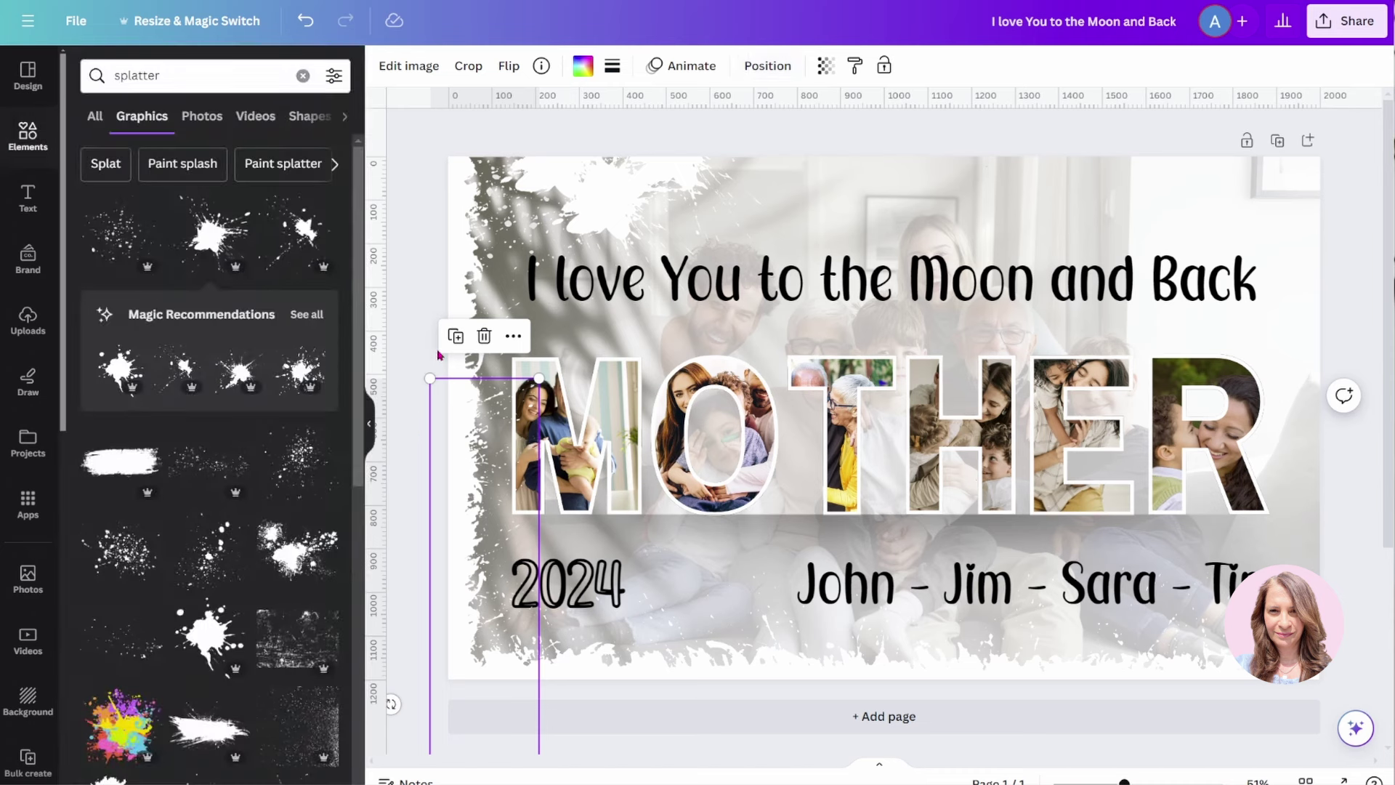
click(585, 153)
drag(585, 161, 604, 204)
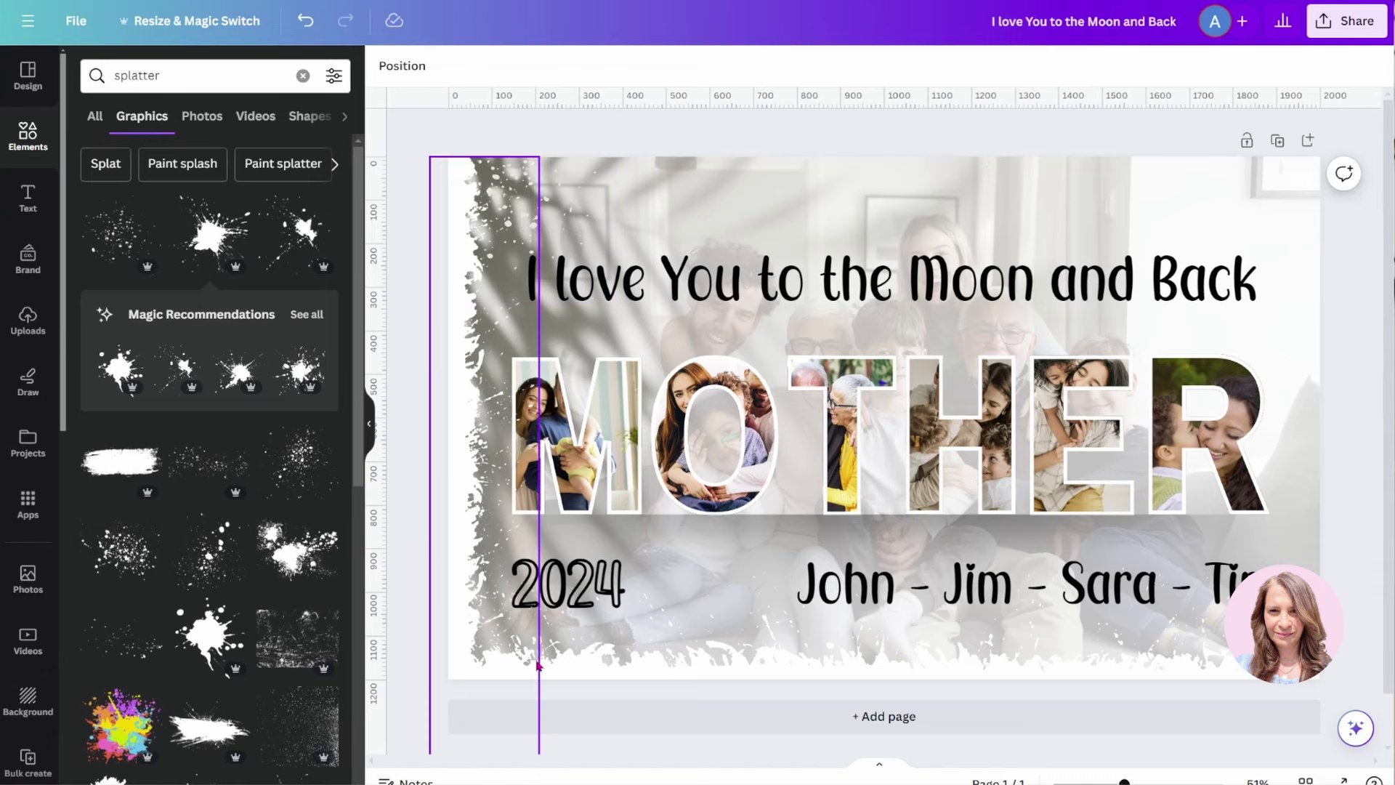
click(603, 665)
click(861, 531)
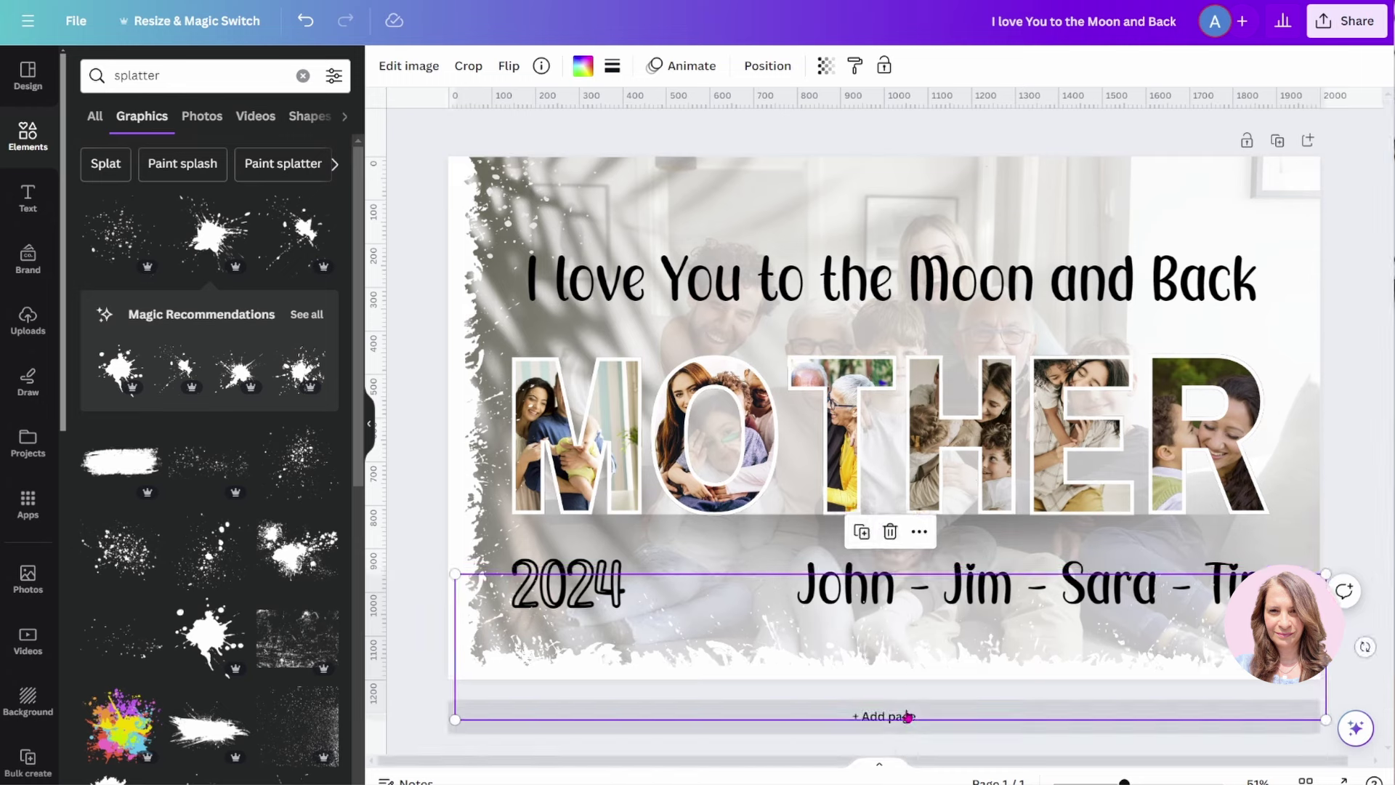
click(510, 67)
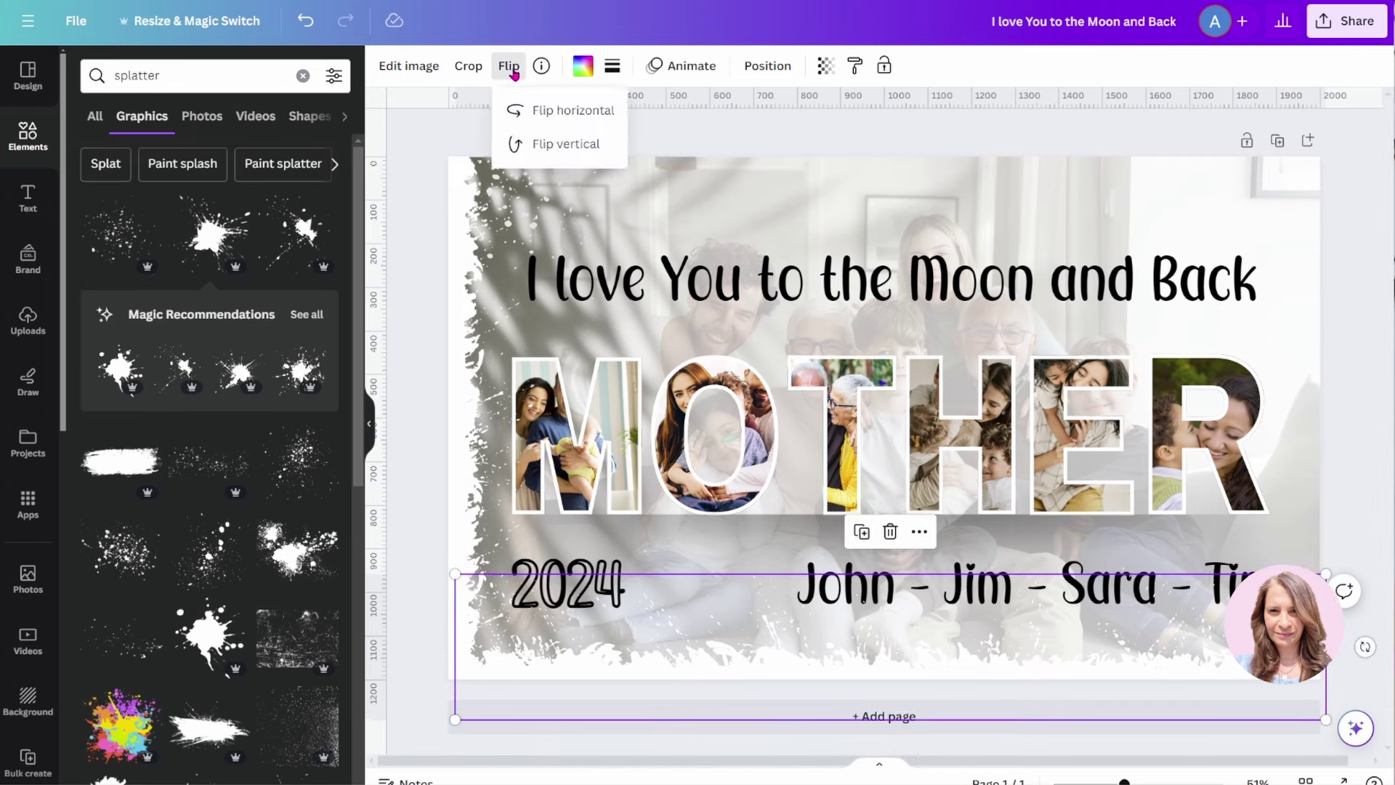
click(525, 144)
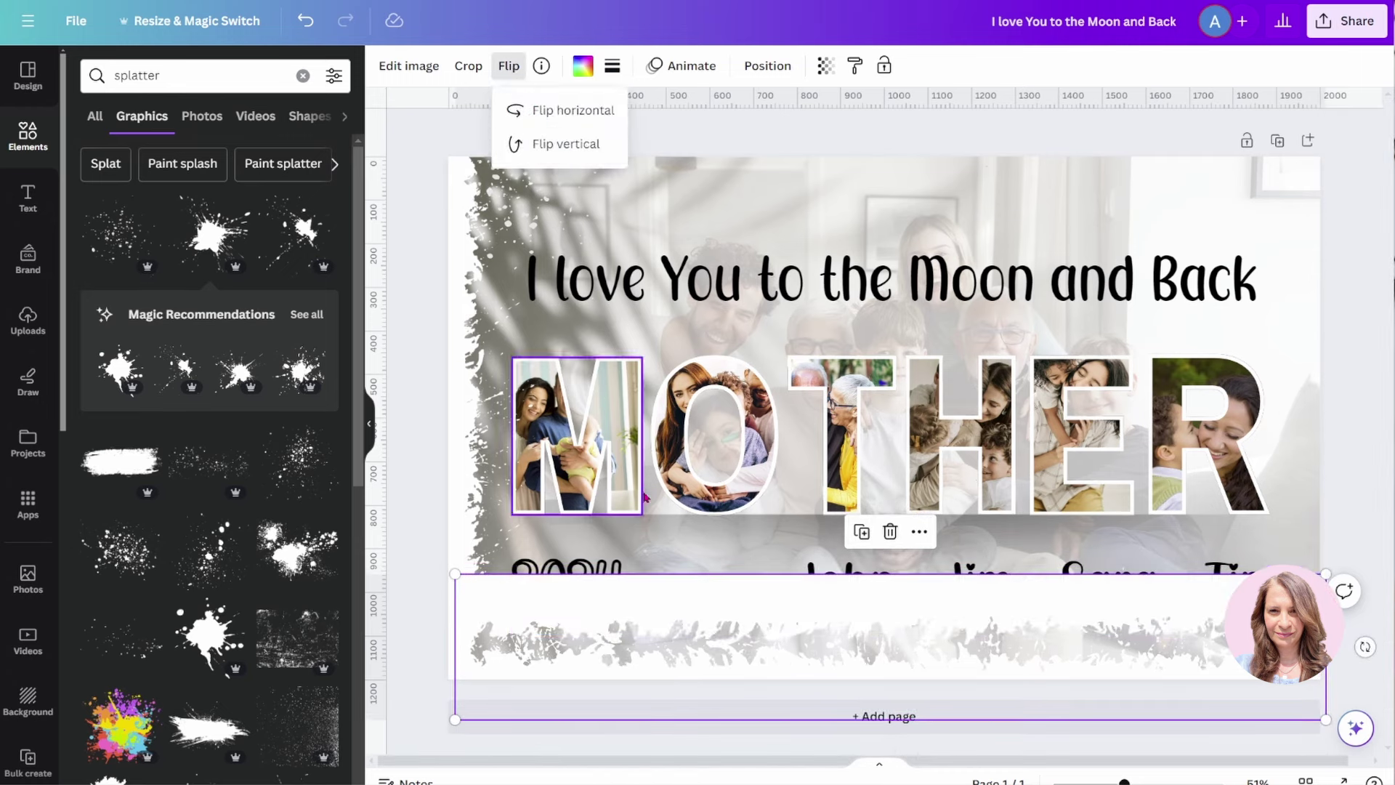
drag(661, 601, 649, 144)
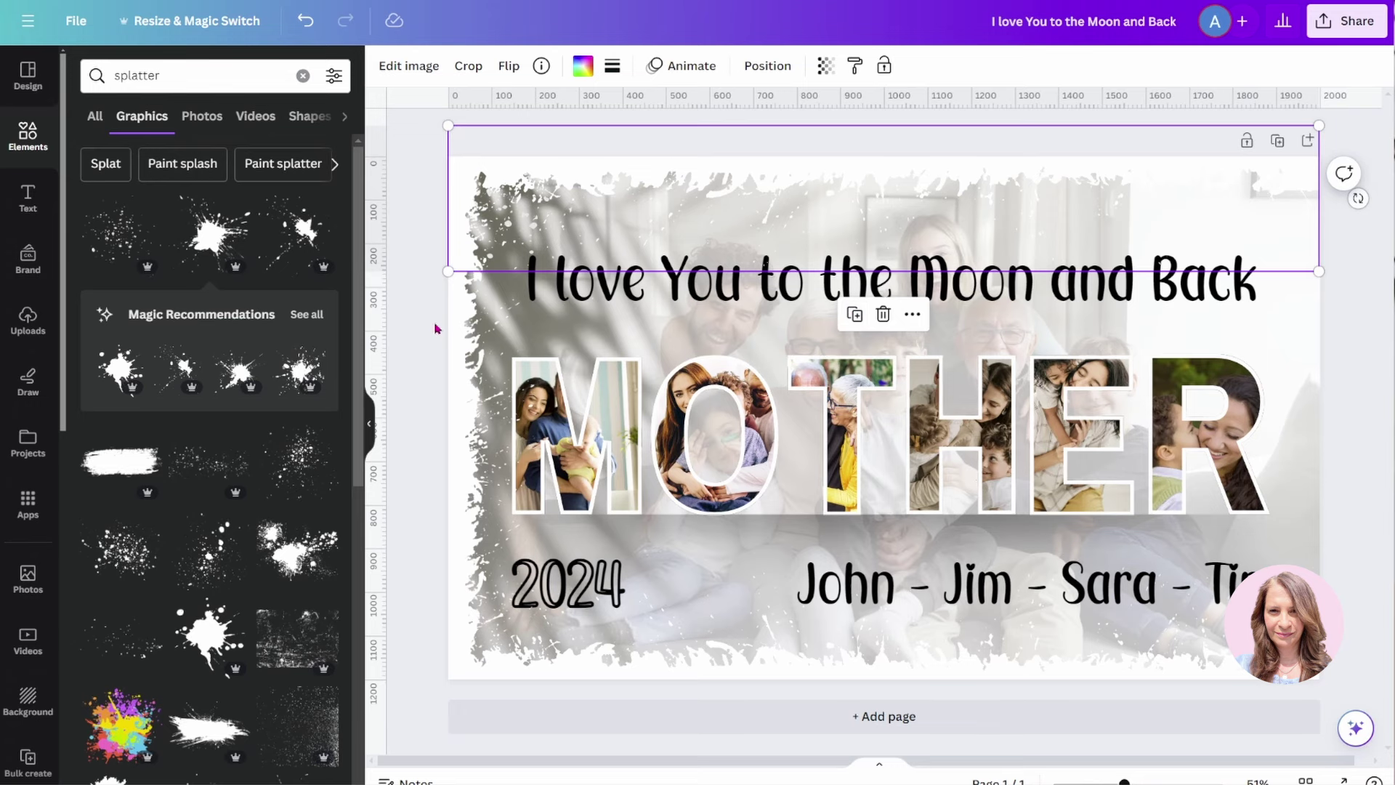
Step: Duplicate the left strip, flip it horizontally and vertically, and move it to the right edge
click(469, 290)
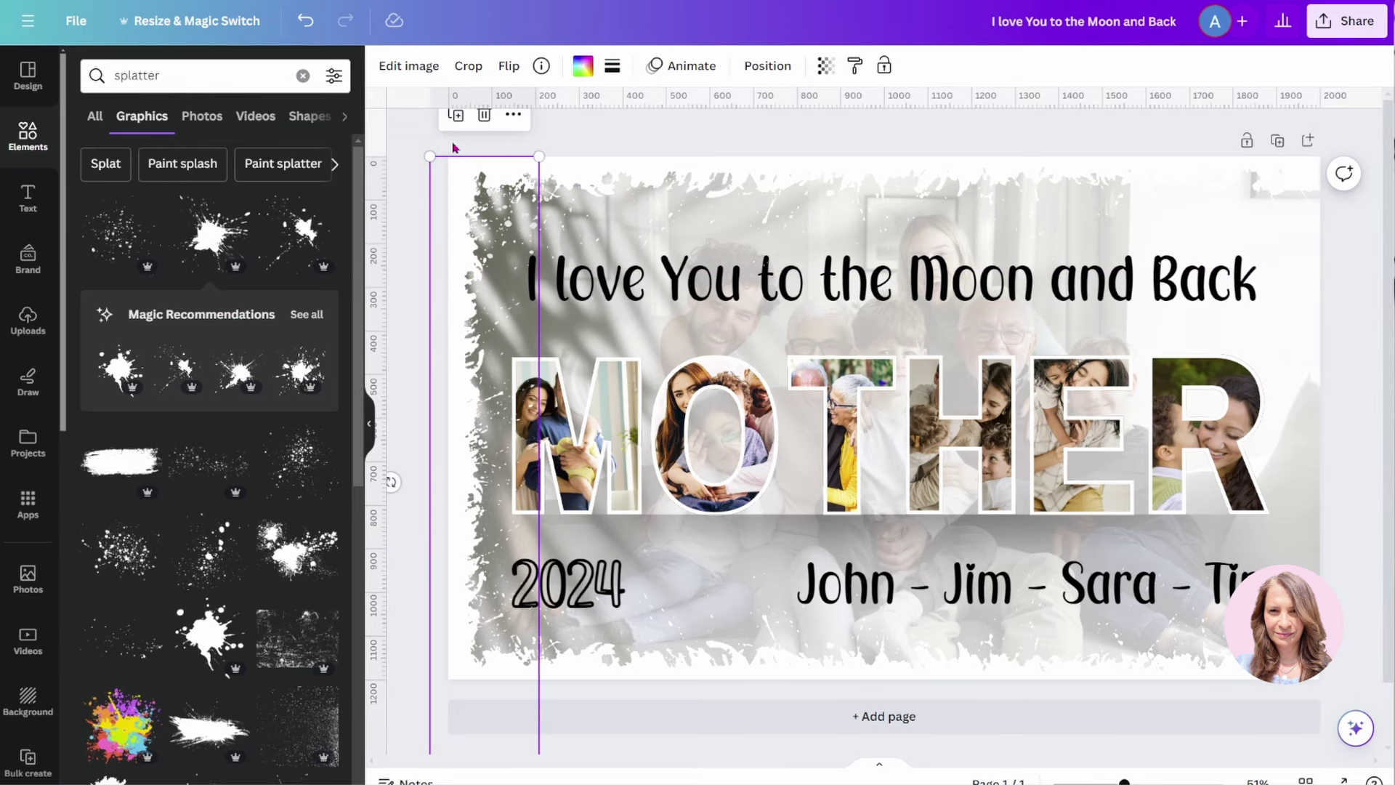
click(456, 114)
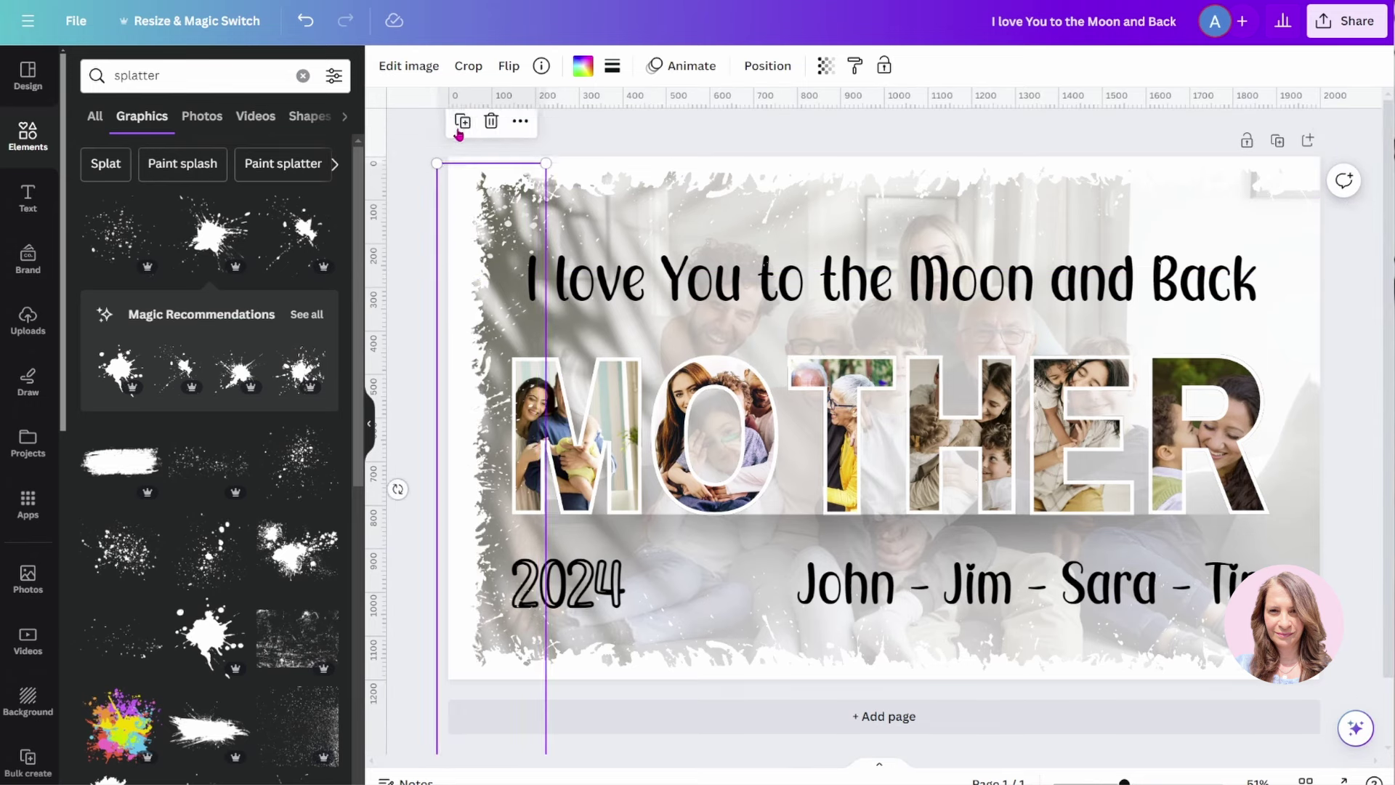
click(509, 65)
click(530, 112)
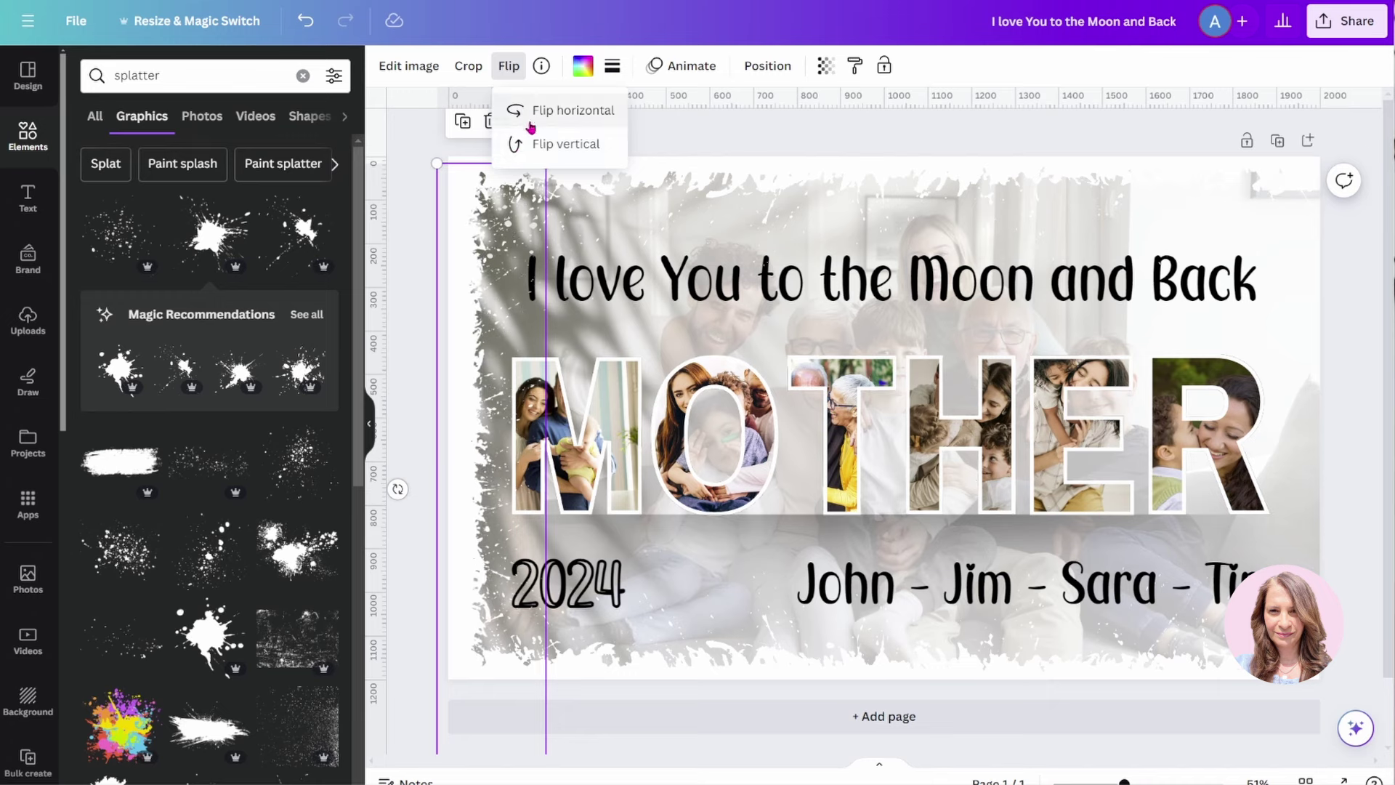
click(560, 154)
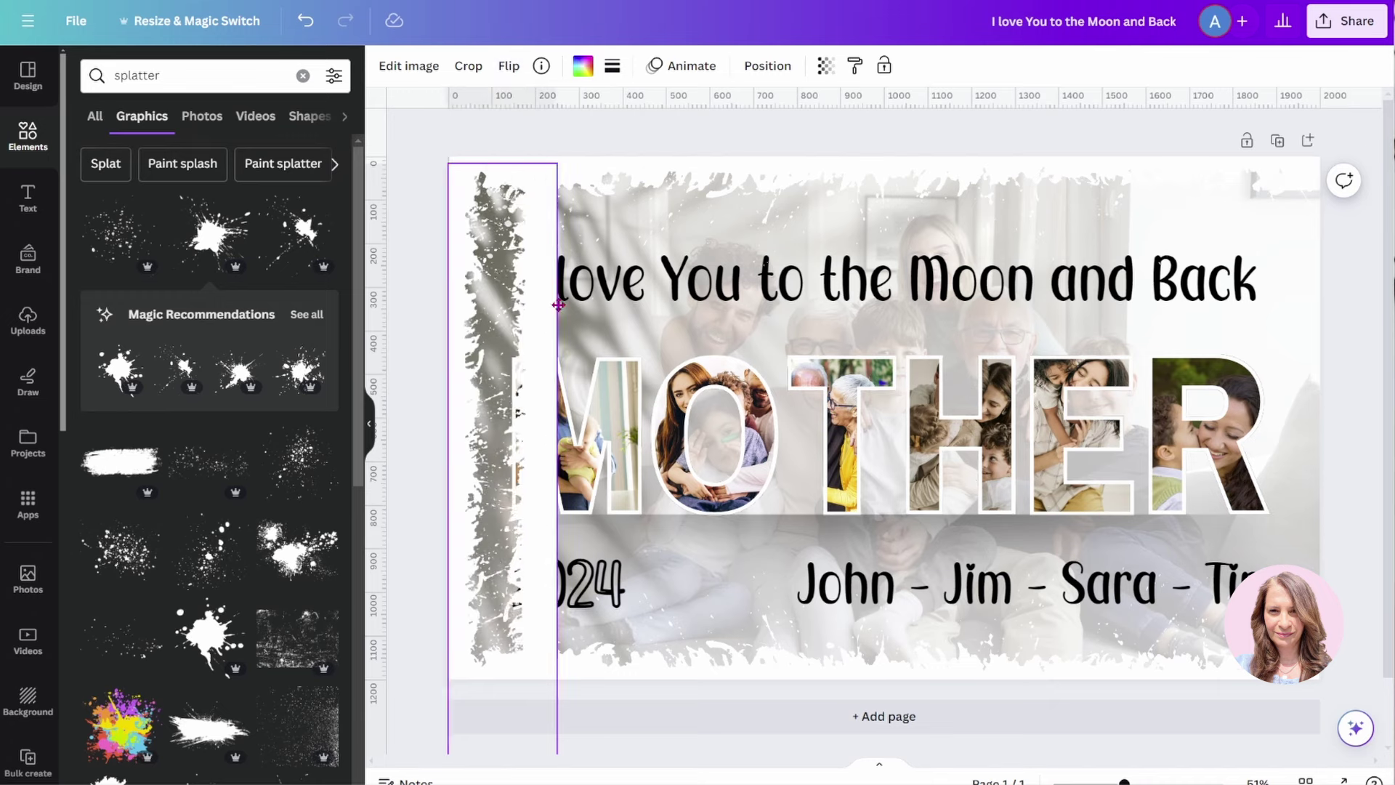
drag(545, 302, 1321, 271)
Step: Show the Layers list from the Position panel to review all four splatter borders and other elements
click(414, 284)
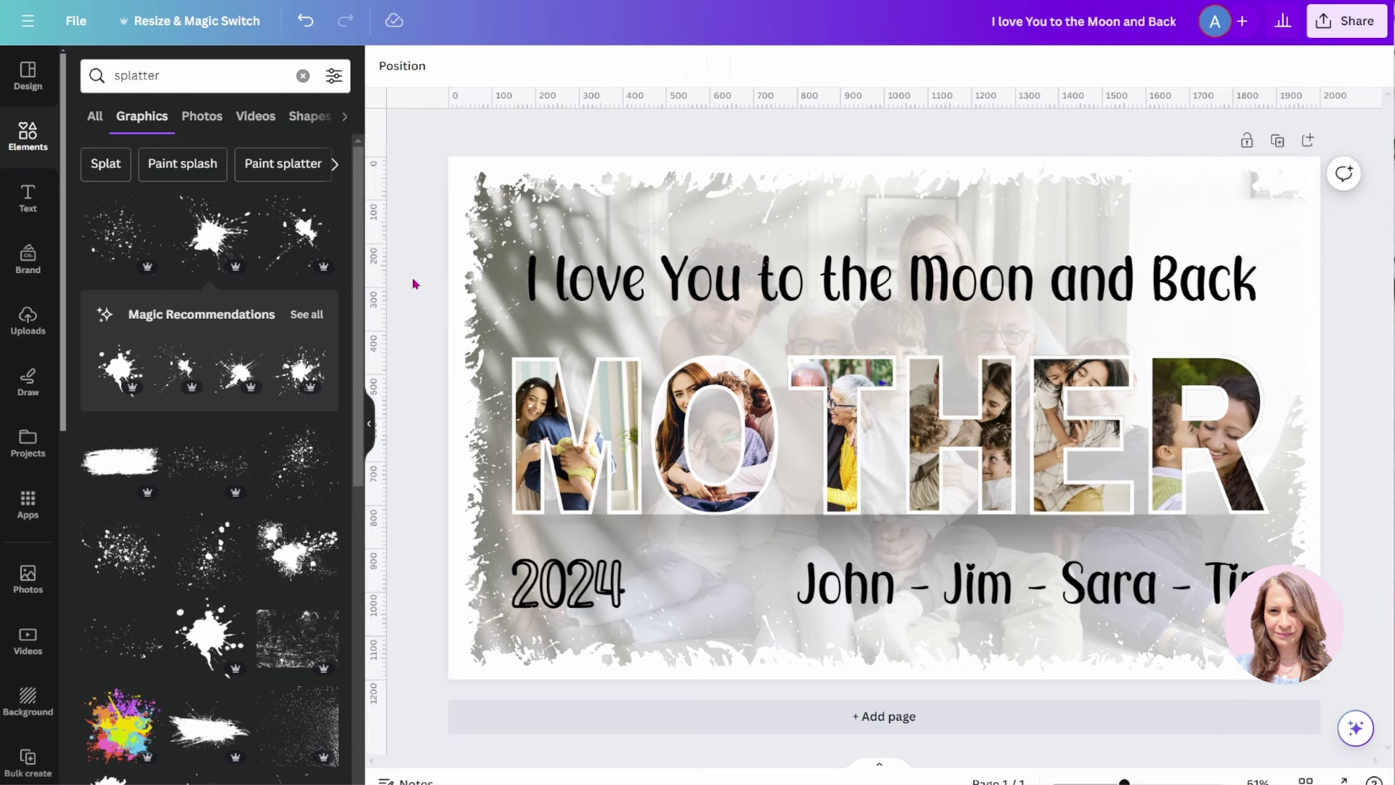